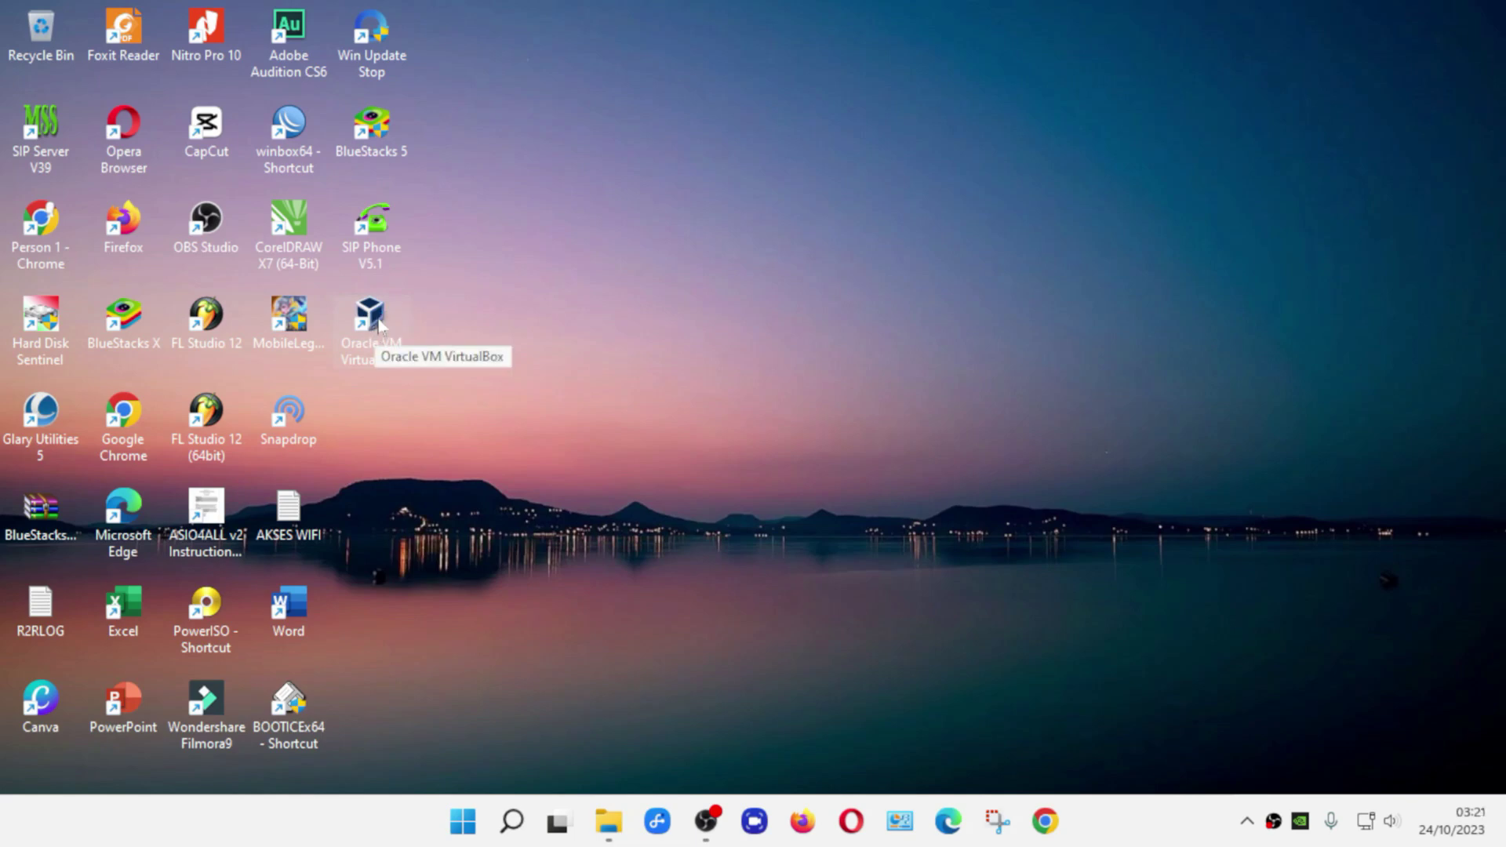
# - Launch Oracle VM VirtualBox and dismiss the 7.0.12 new-version notice
pyautogui.doubleClick(378, 324)
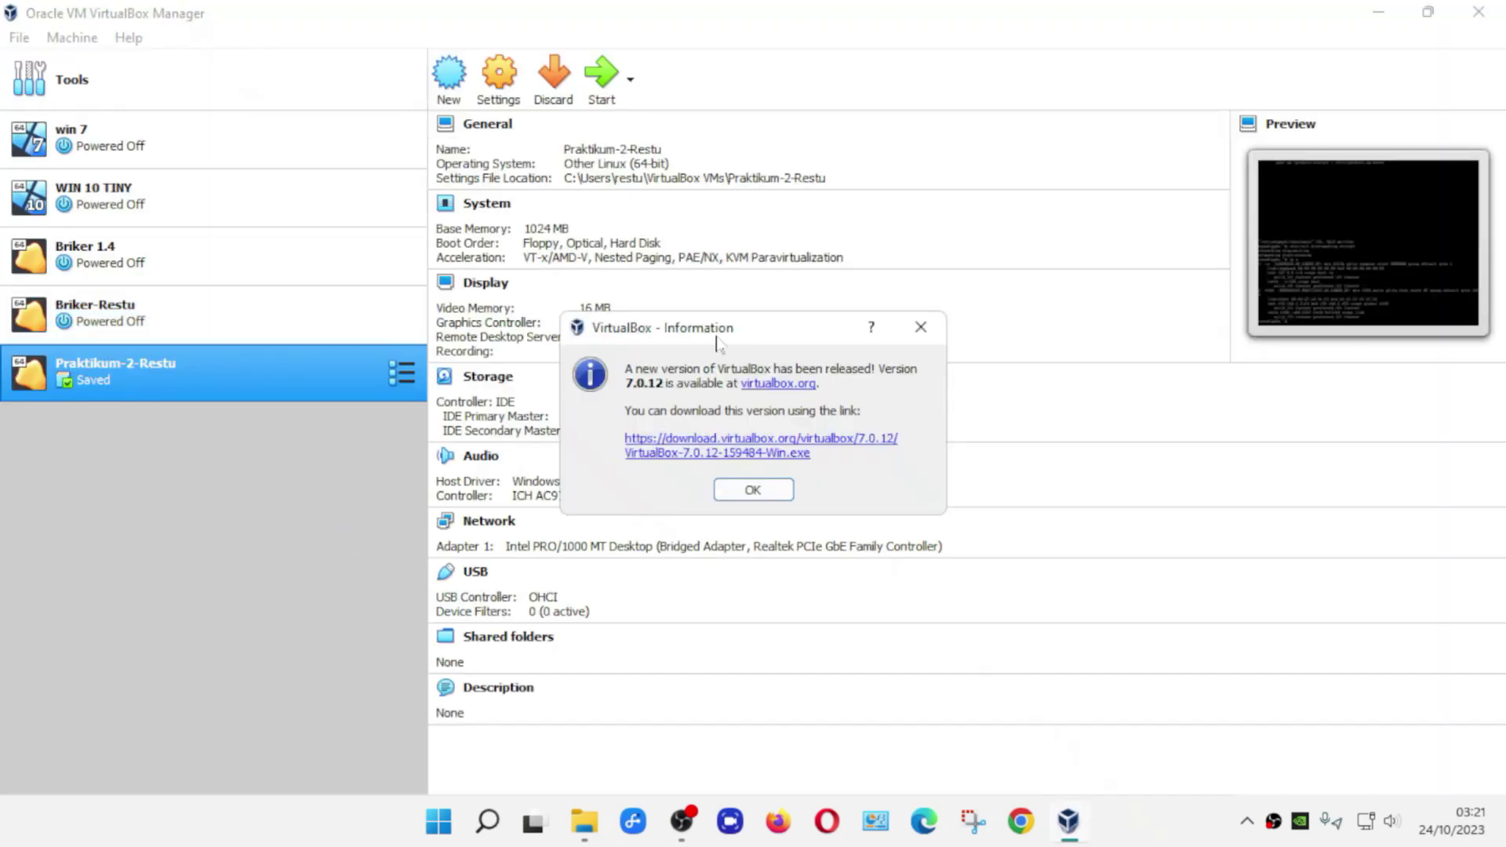
pyautogui.click(924, 330)
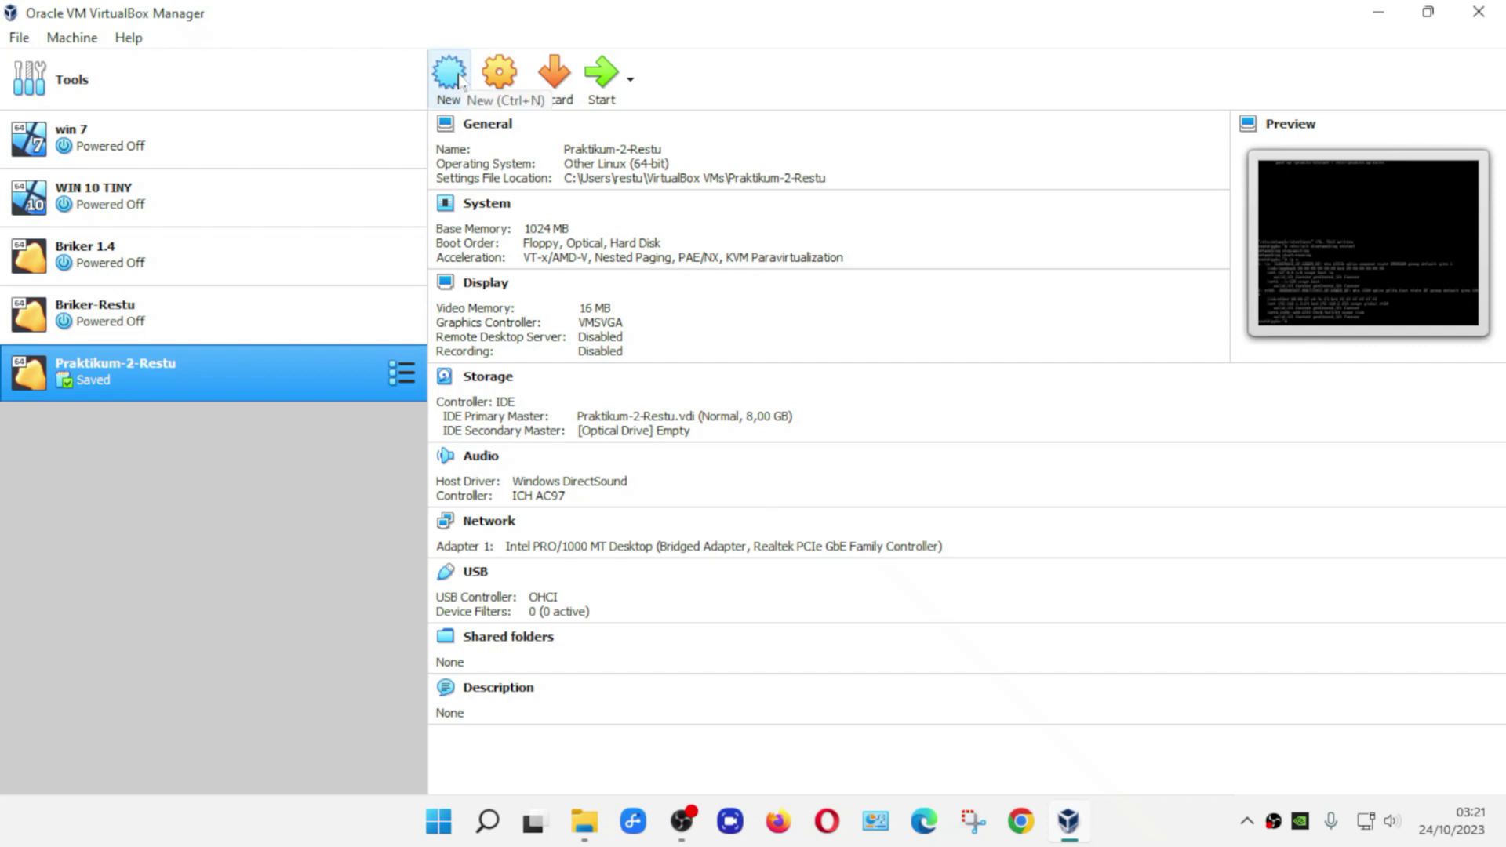
# - Start a new virtual machine named TRIXBOX-RESTU
pyautogui.click(460, 81)
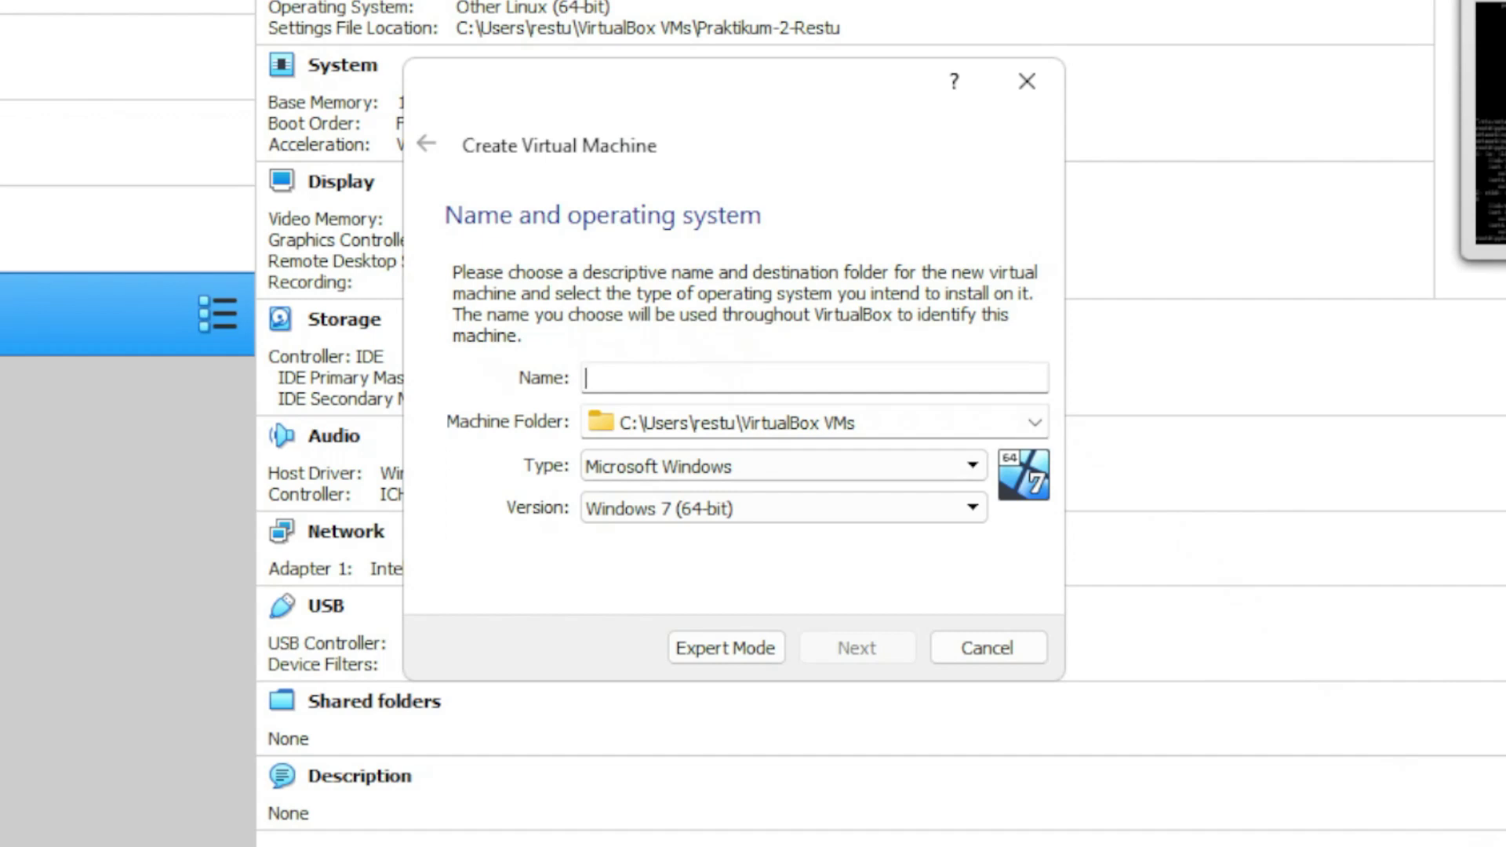
pyautogui.write('TR')
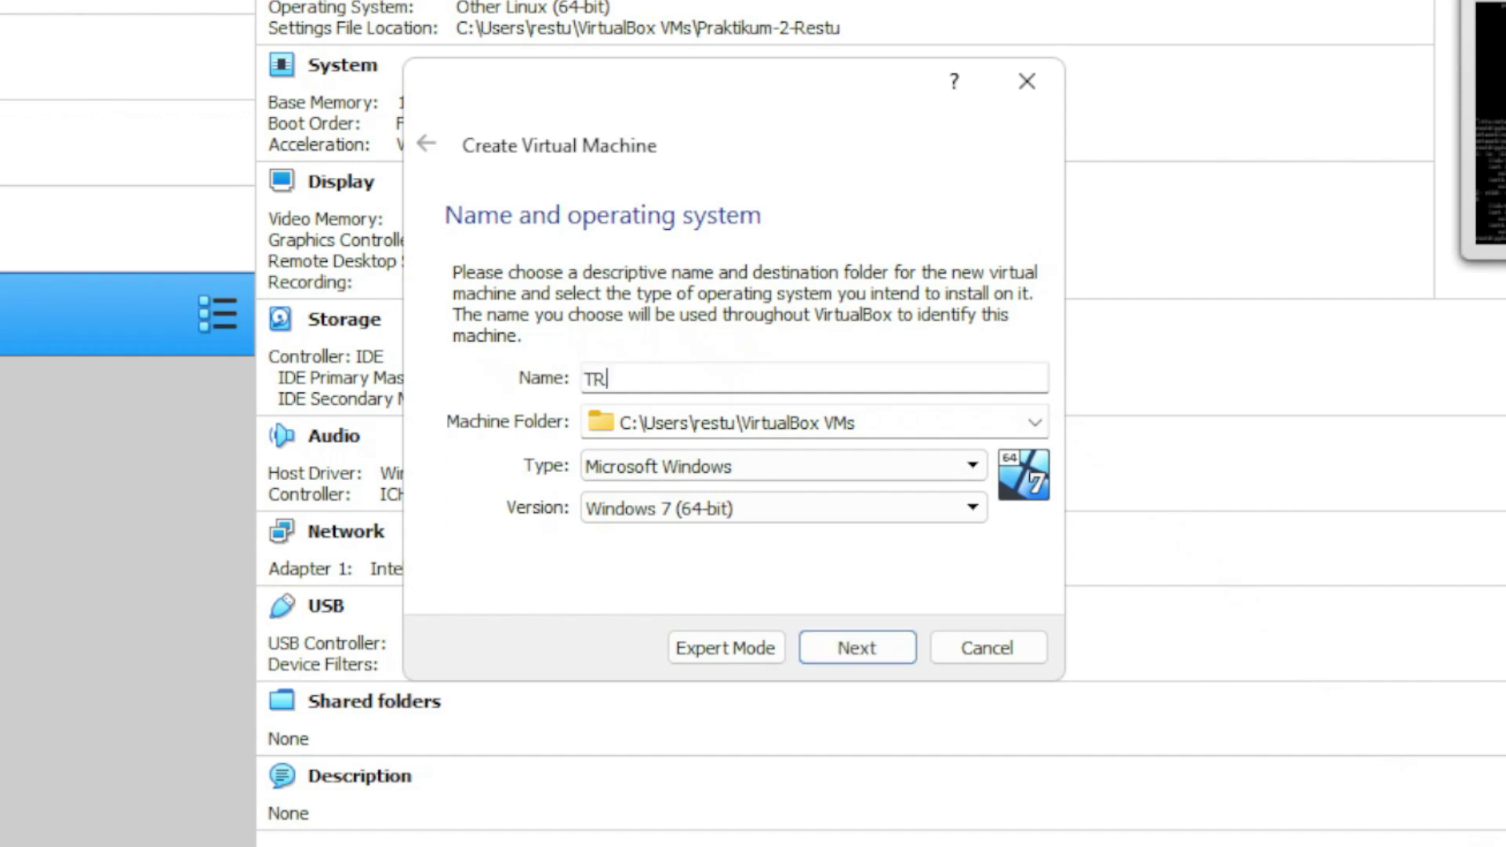
pyautogui.write('IXBOX')
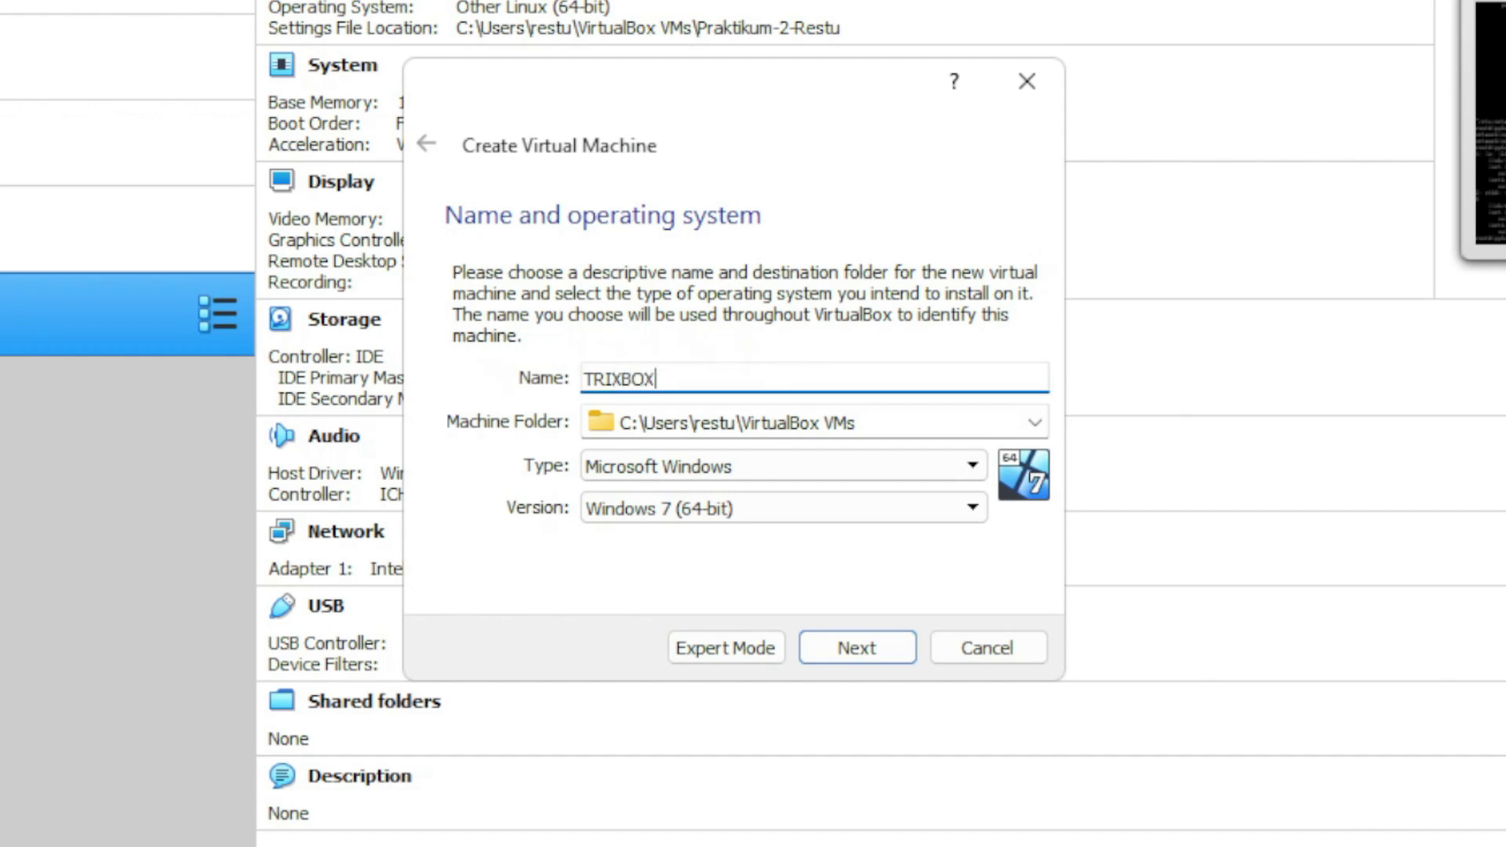
pyautogui.write('-RESTU')
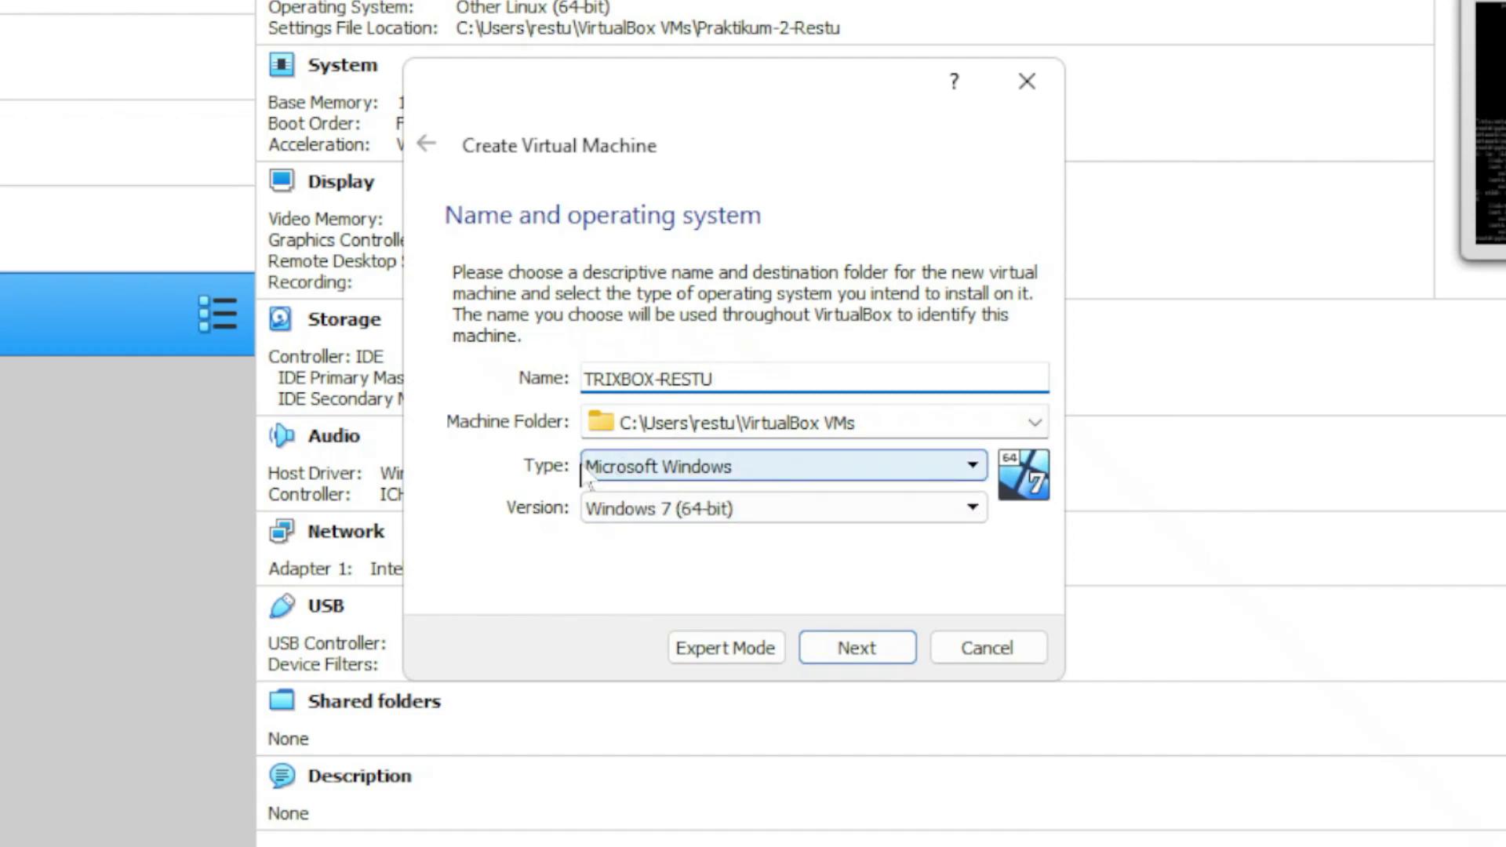
# - Set the machine type to Linux and version to Other Linux (64-bit)
pyautogui.click(808, 468)
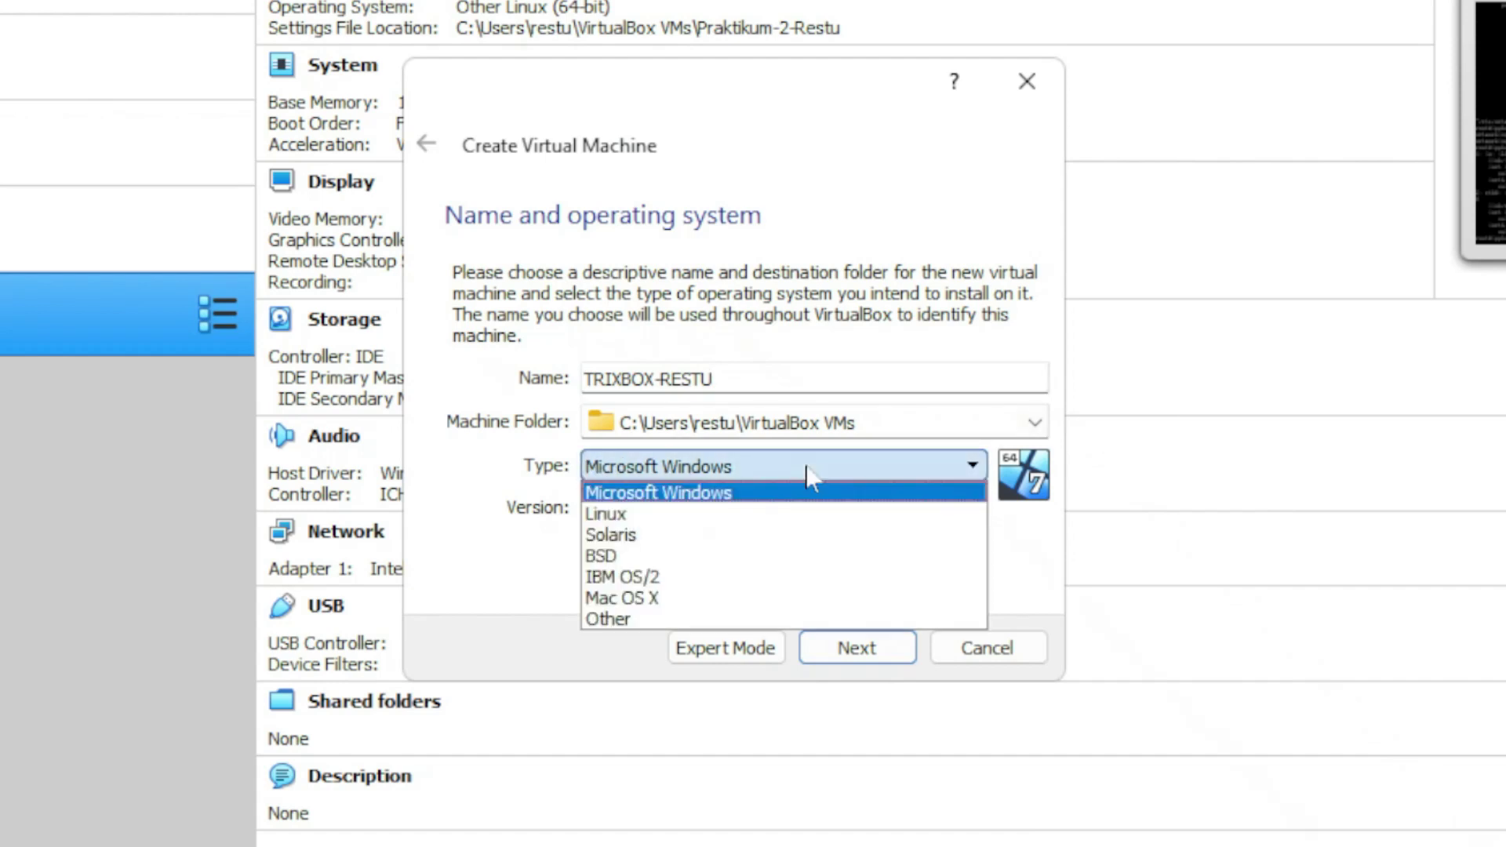
pyautogui.click(676, 515)
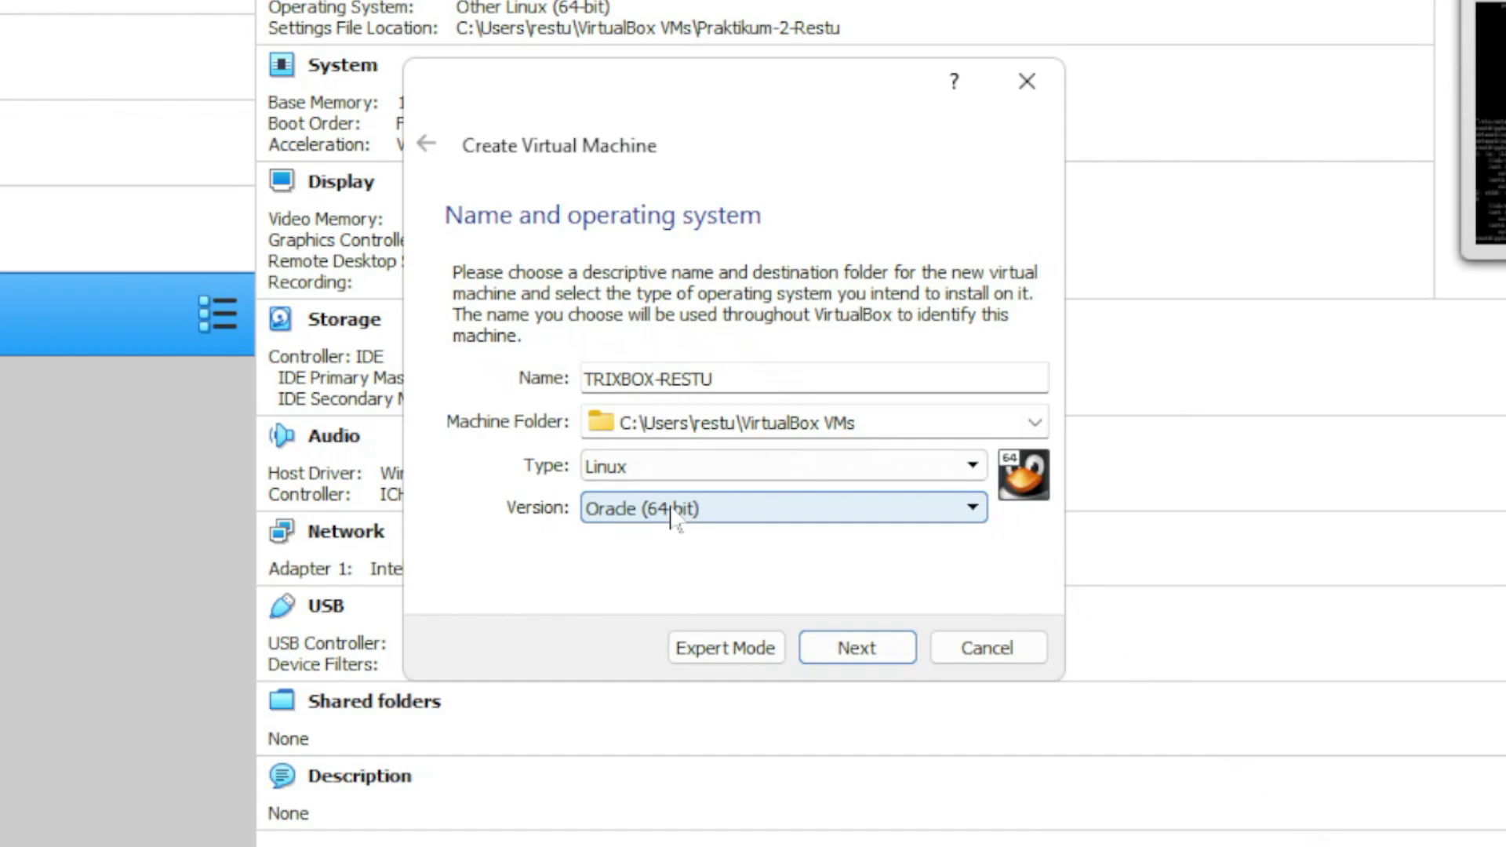
pyautogui.click(668, 517)
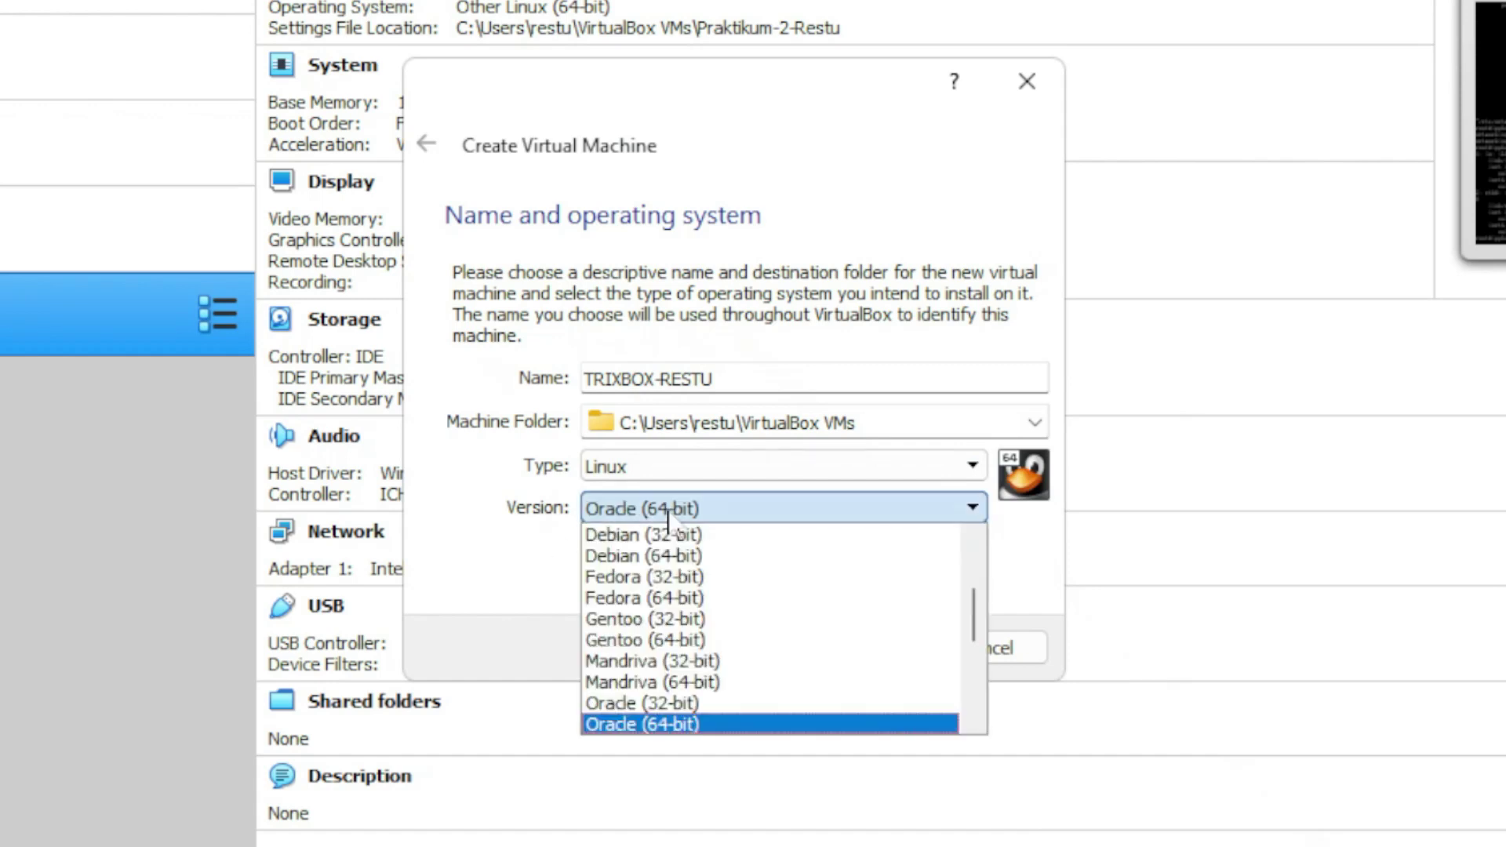
pyautogui.moveTo(973, 619); pyautogui.dragTo(979, 745)
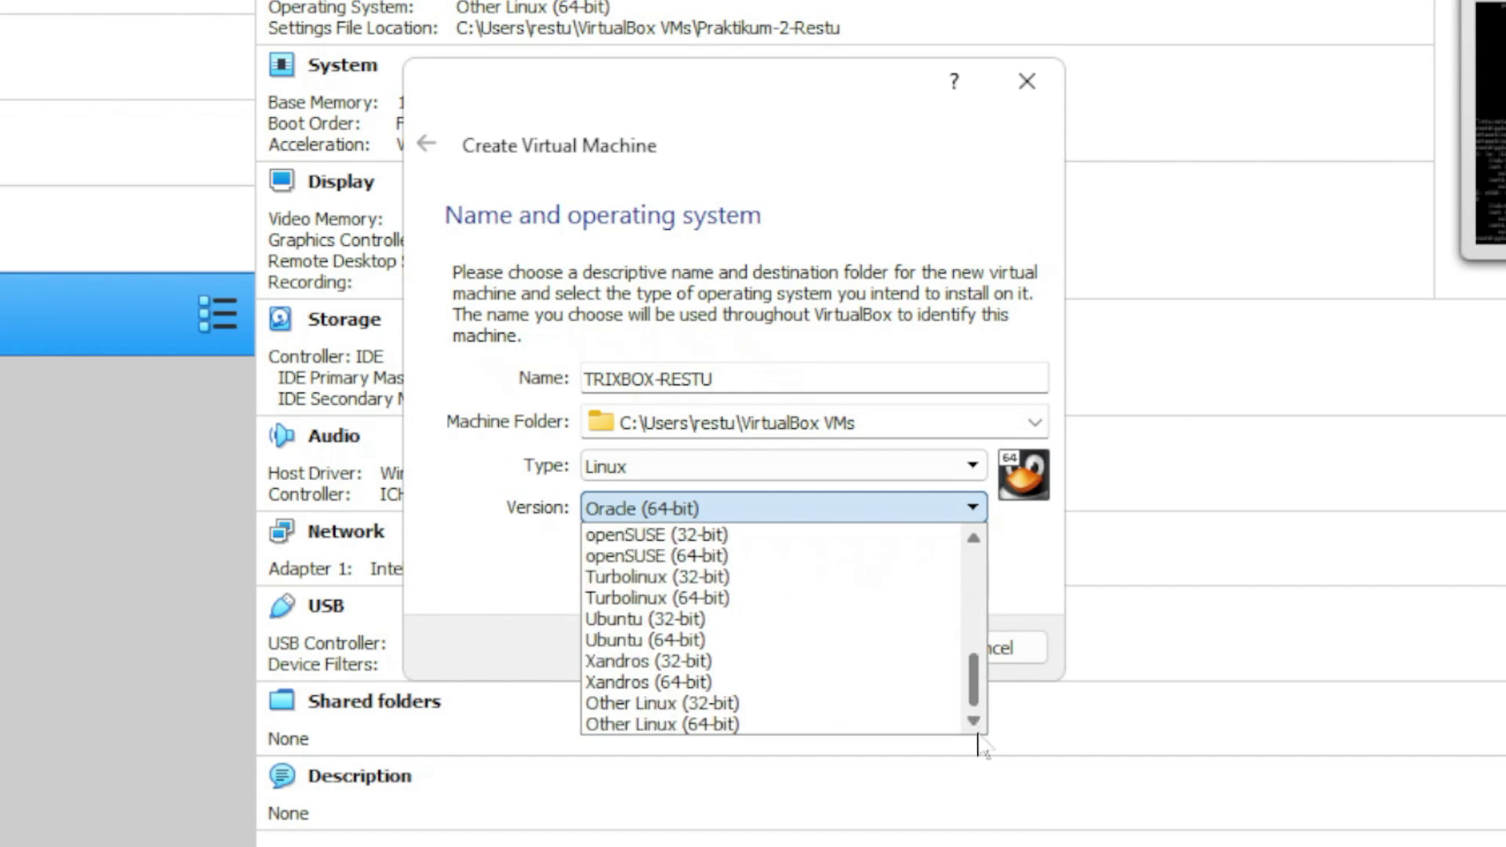
pyautogui.click(694, 720)
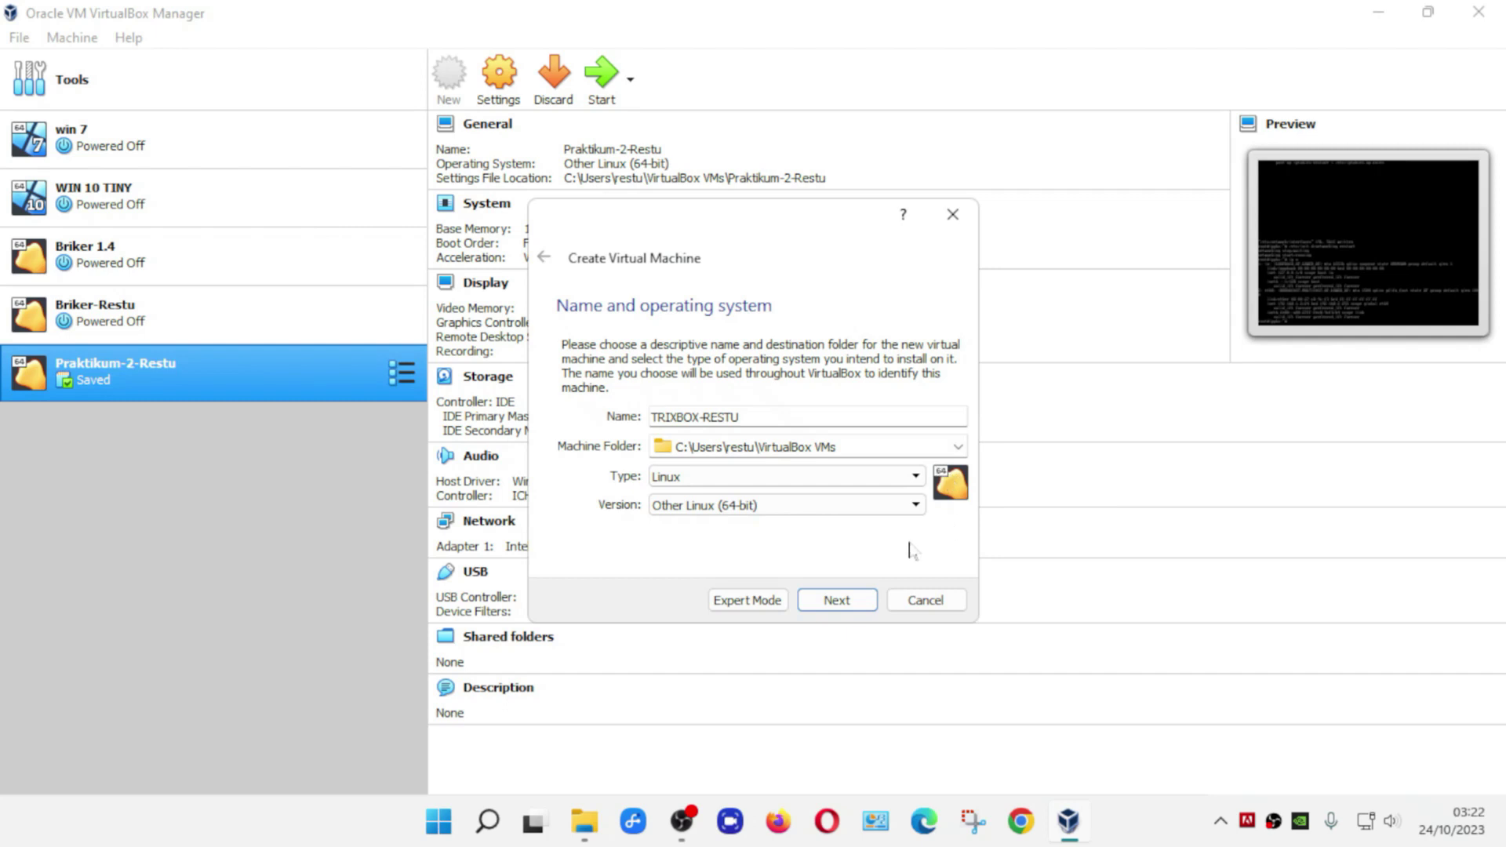
# - Give TRIXBOX-RESTU 900 MB of memory and continue to the Hard disk page
pyautogui.click(858, 609)
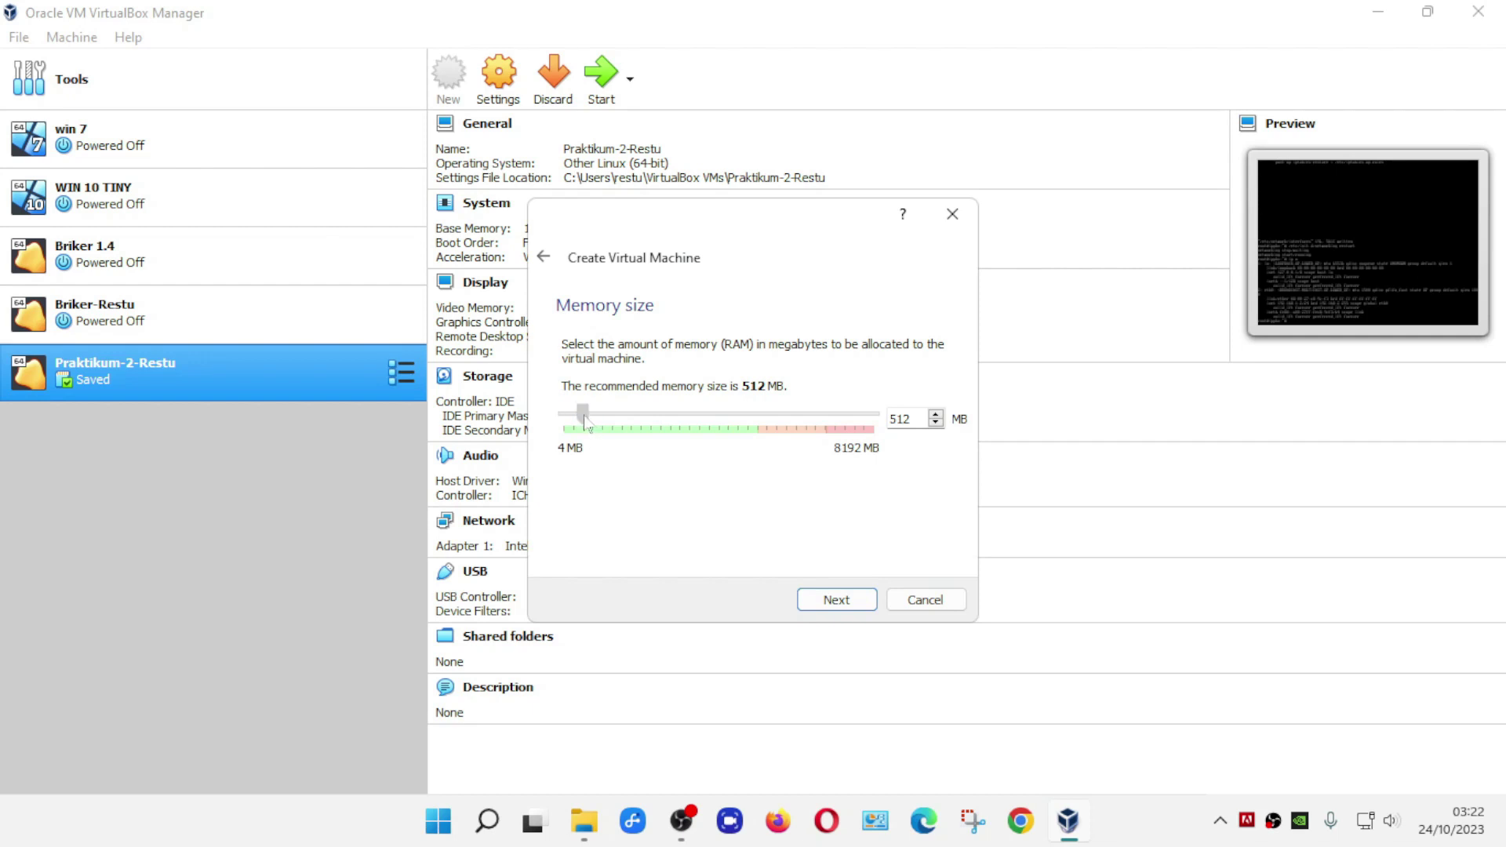
pyautogui.moveTo(585, 418); pyautogui.dragTo(601, 419)
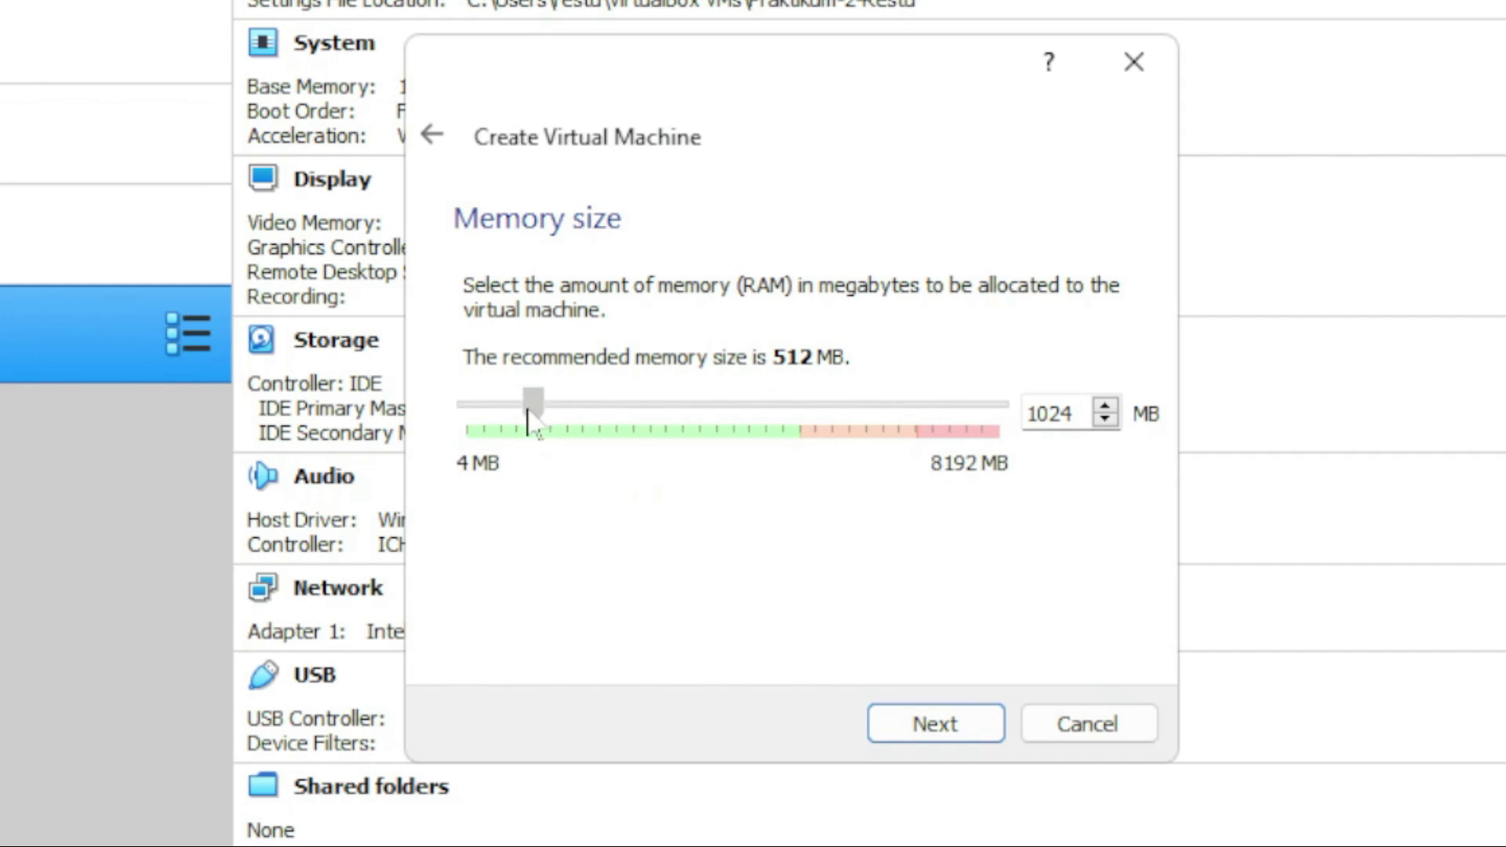
pyautogui.moveTo(531, 411); pyautogui.dragTo(524, 424)
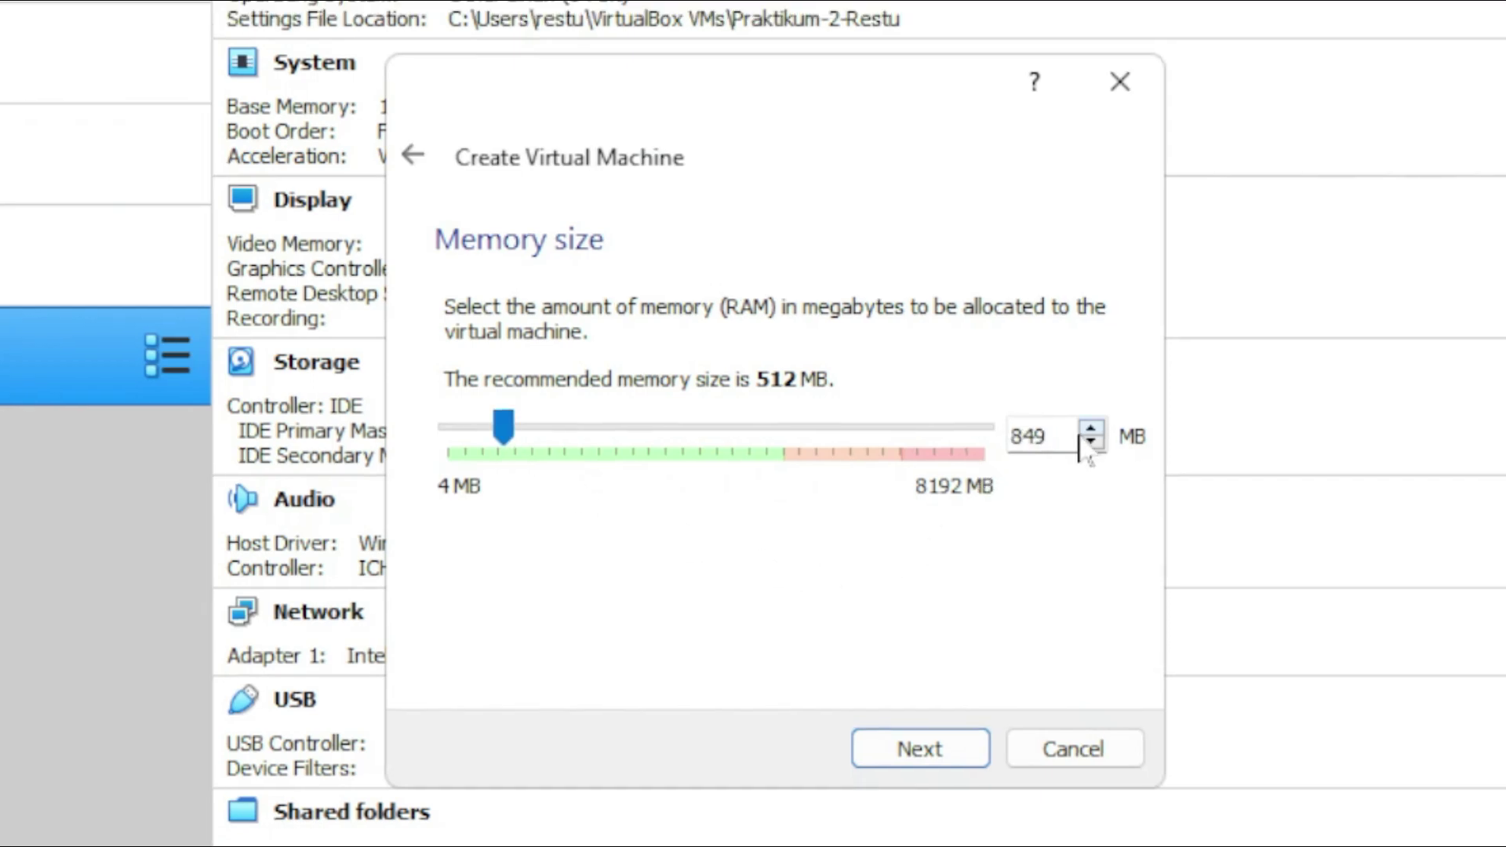
pyautogui.moveTo(1048, 433); pyautogui.dragTo(961, 450)
pyautogui.write('900')
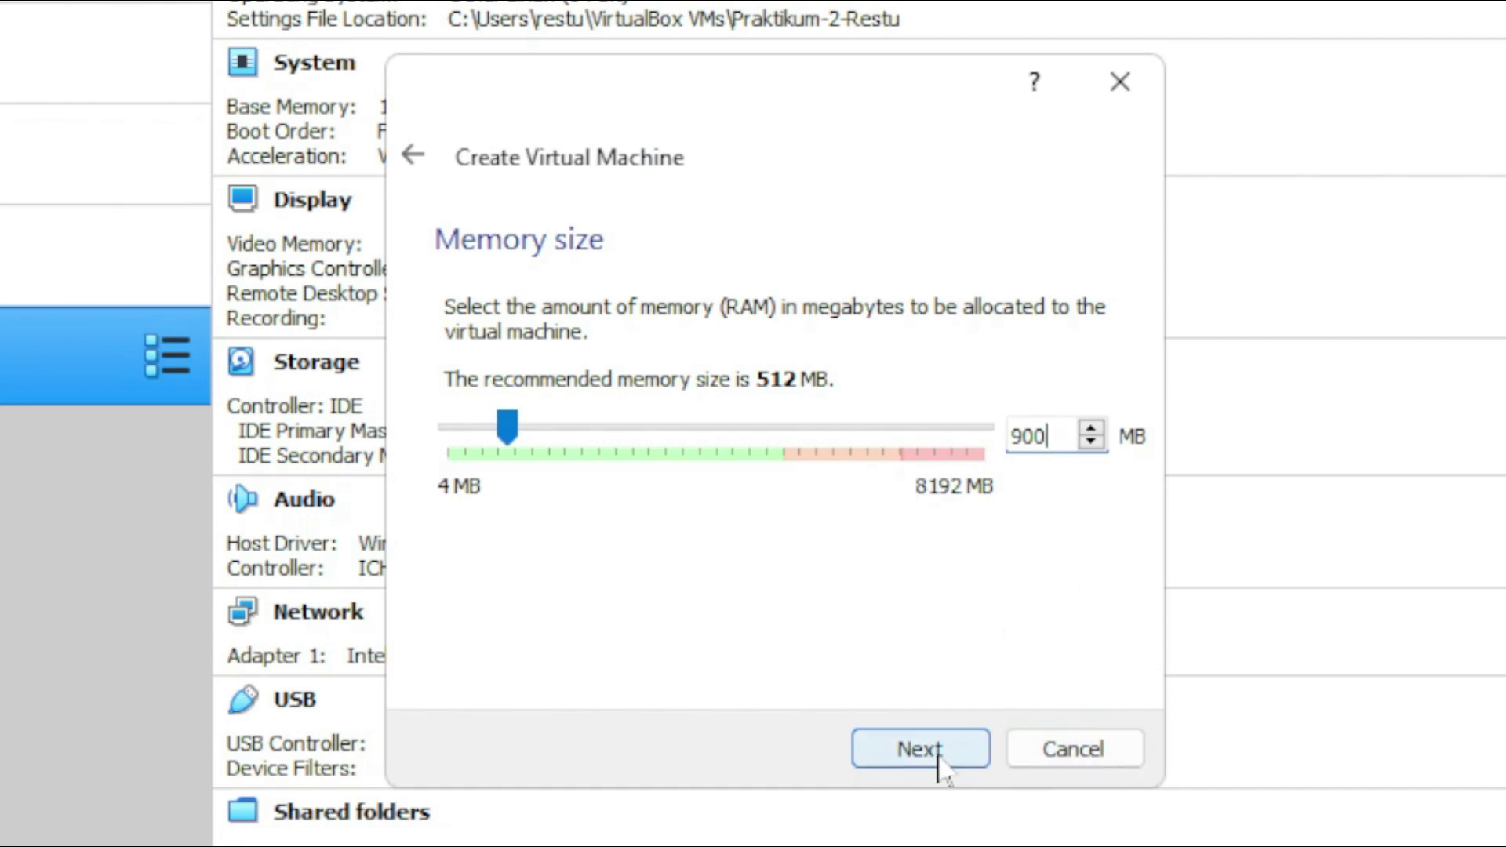
pyautogui.click(939, 753)
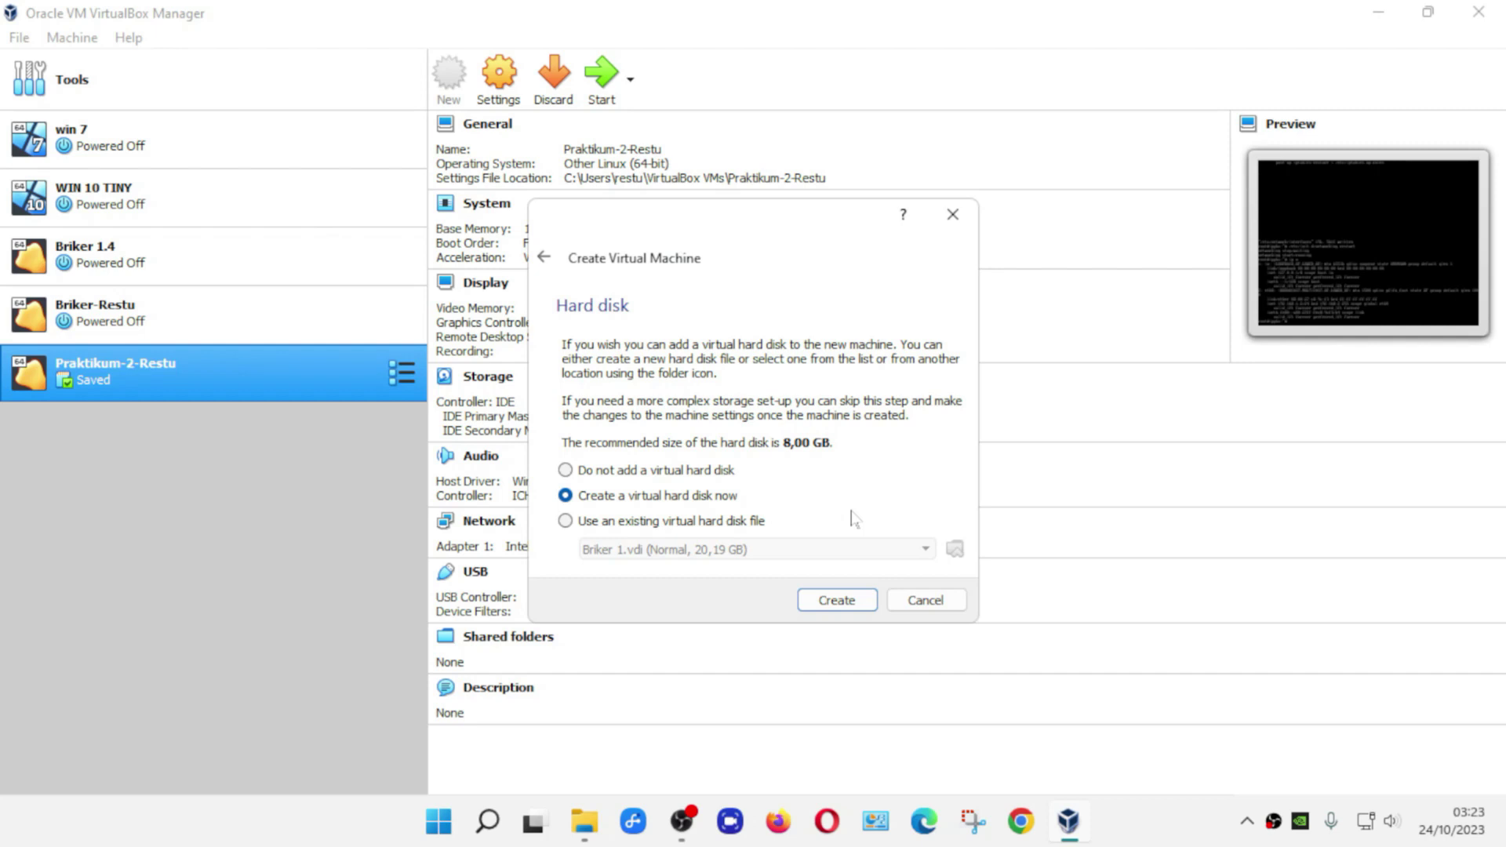
# - Create a dynamically allocated 8,00 GB VDI disk to finish the machine
pyautogui.click(836, 601)
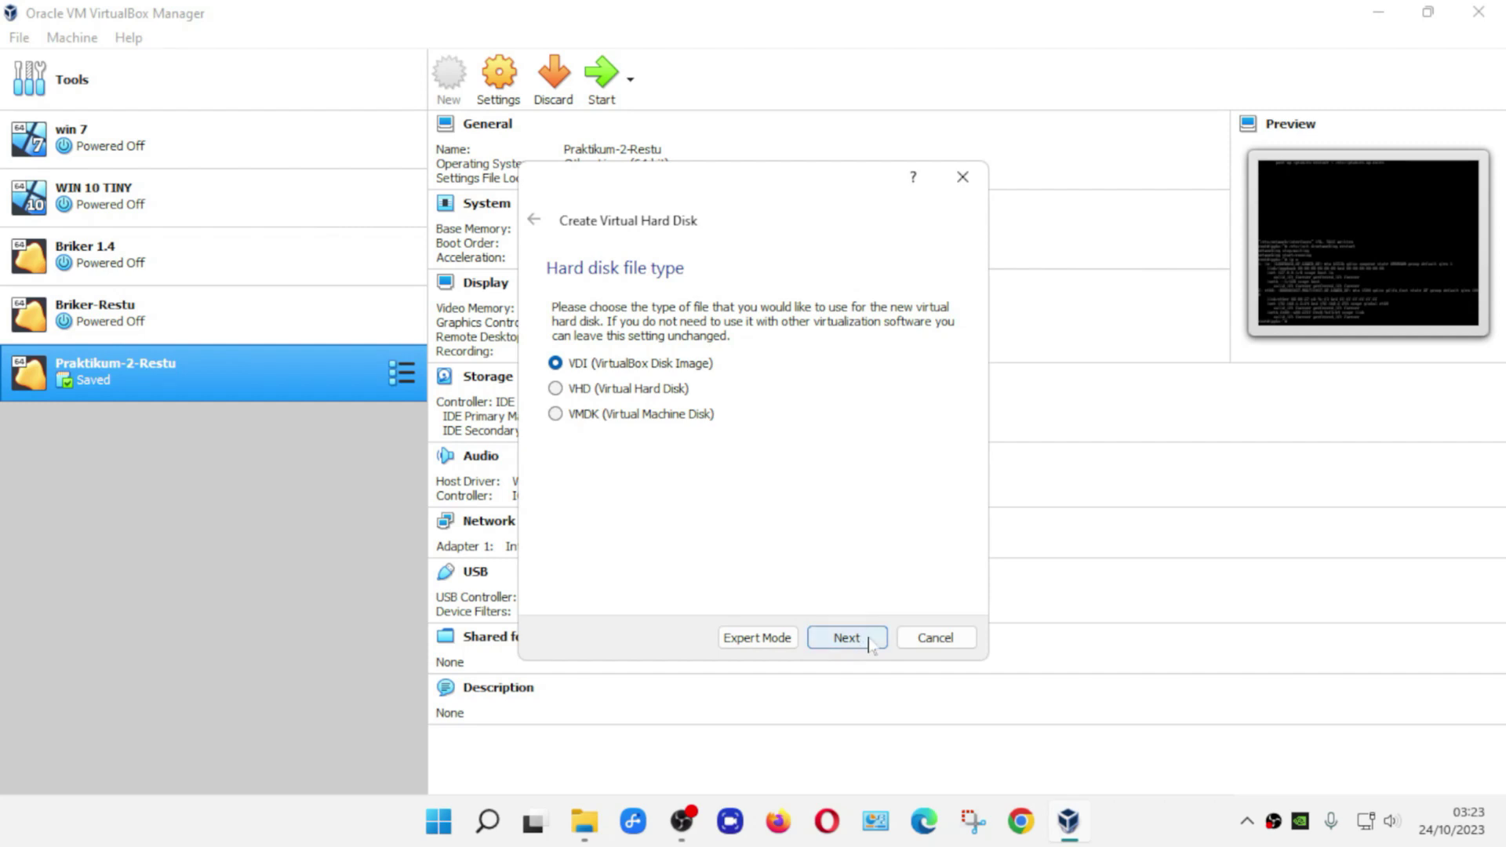
pyautogui.click(878, 638)
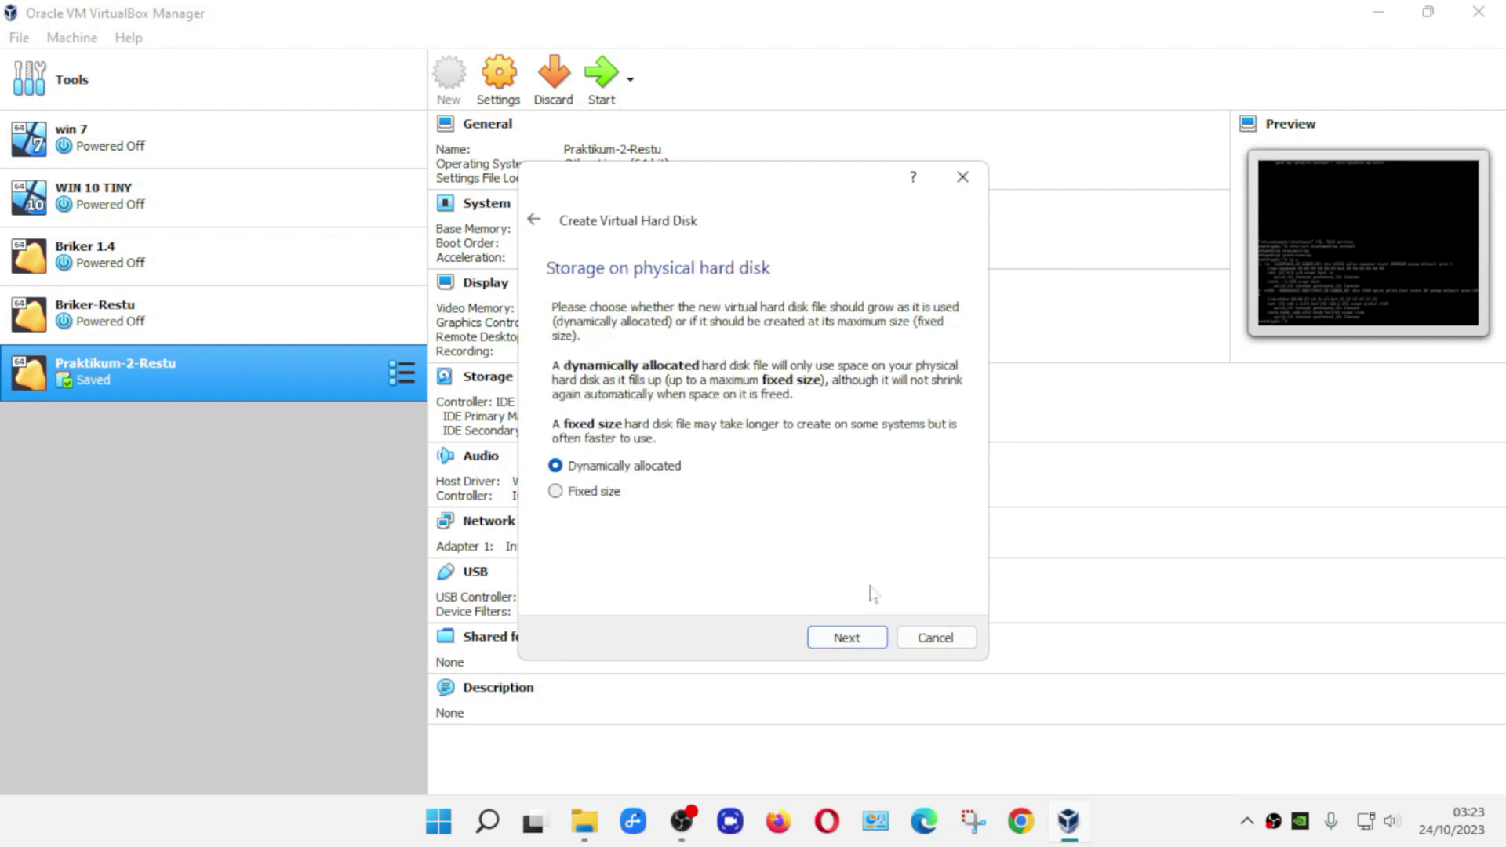
pyautogui.click(873, 637)
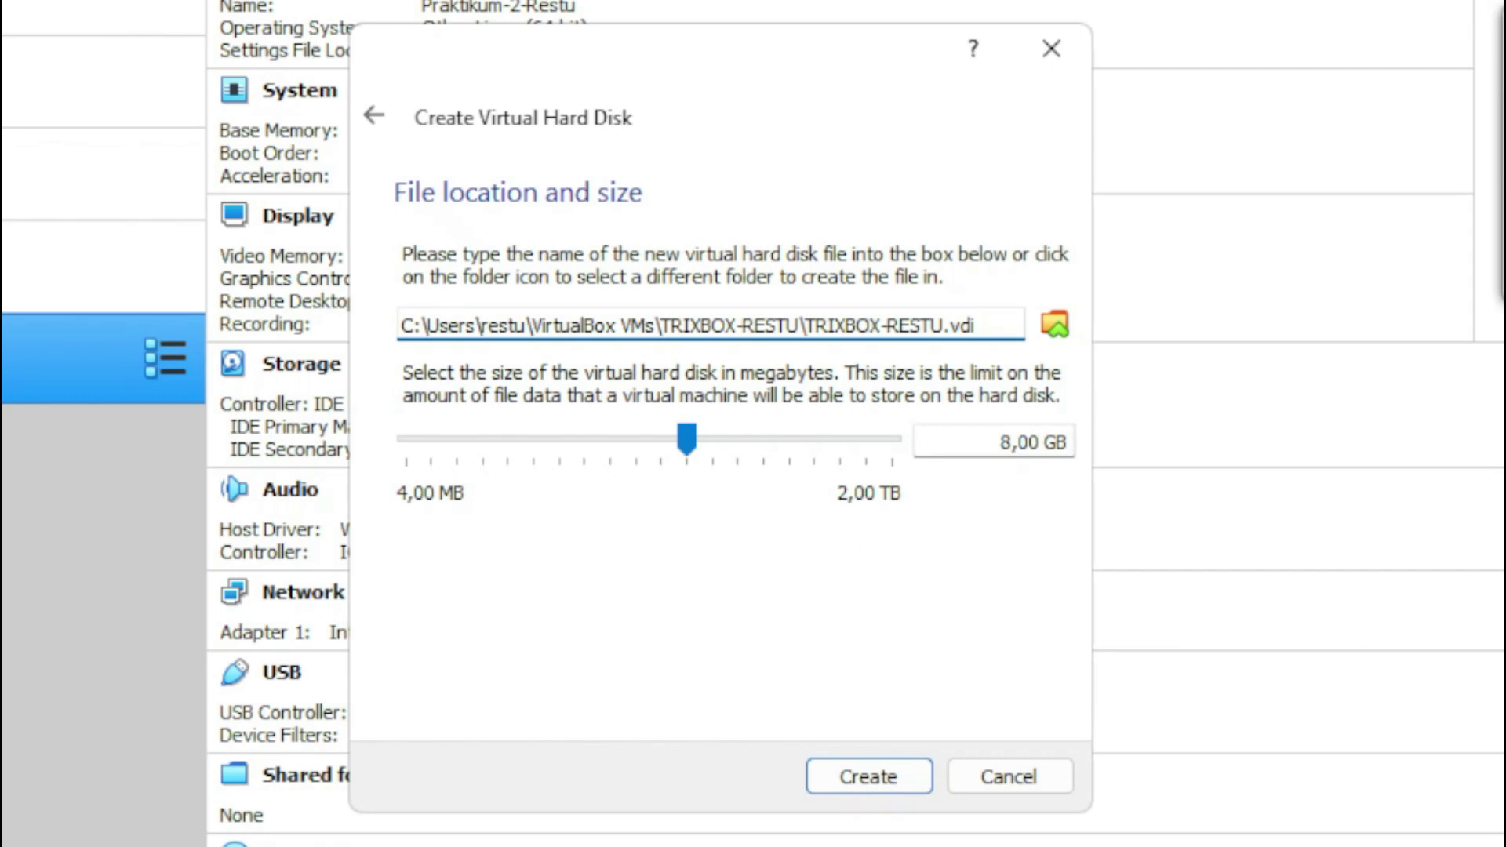
pyautogui.moveTo(1002, 442); pyautogui.dragTo(1075, 446)
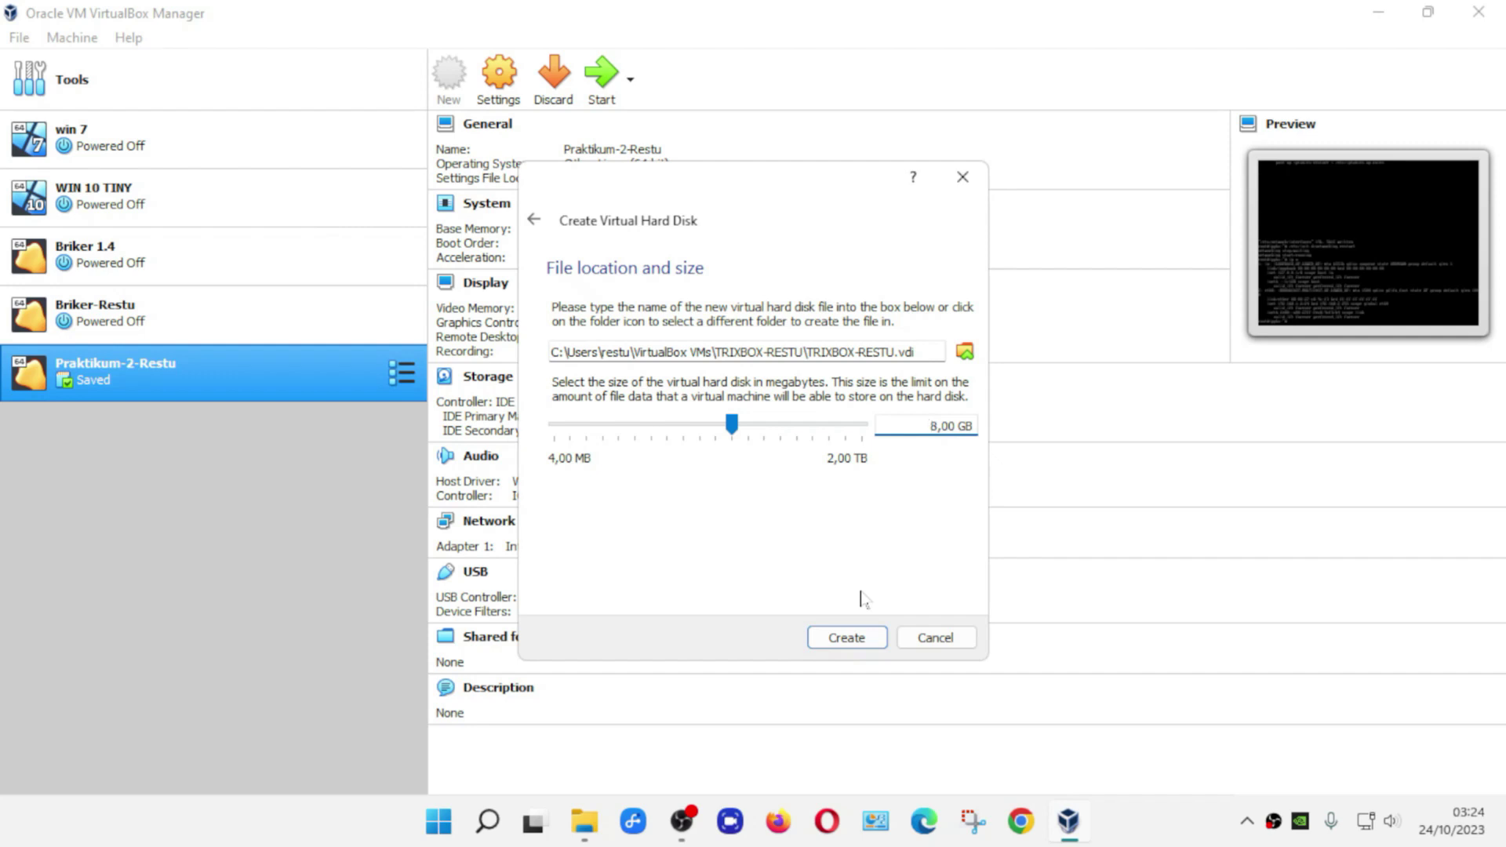
pyautogui.click(851, 639)
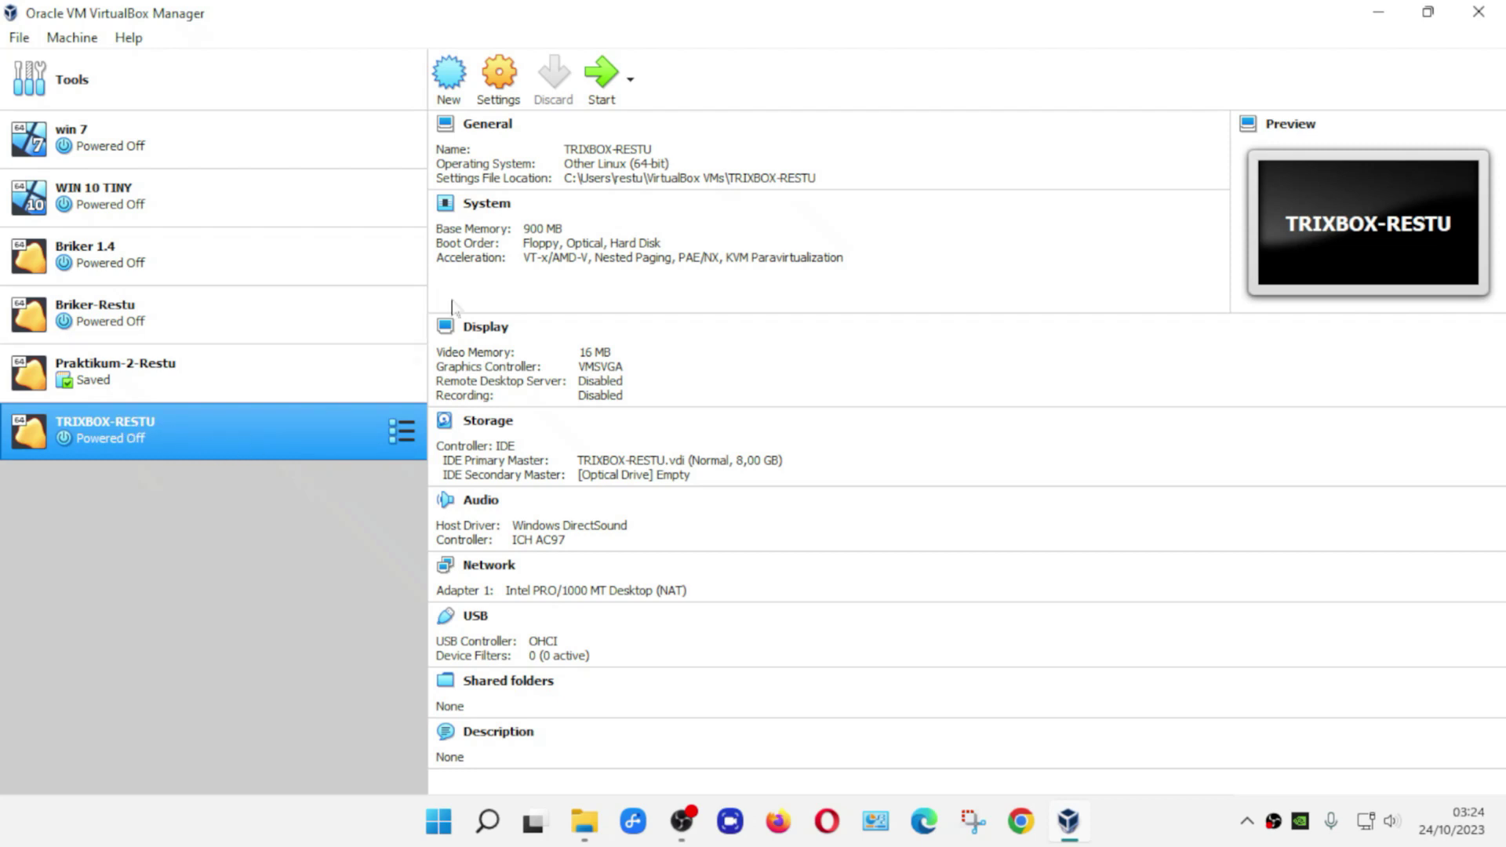
# - Bridge TRIXBOX-RESTU's Adapter 1 to the Realtek PCIe GbE Family Controller
pyautogui.click(506, 92)
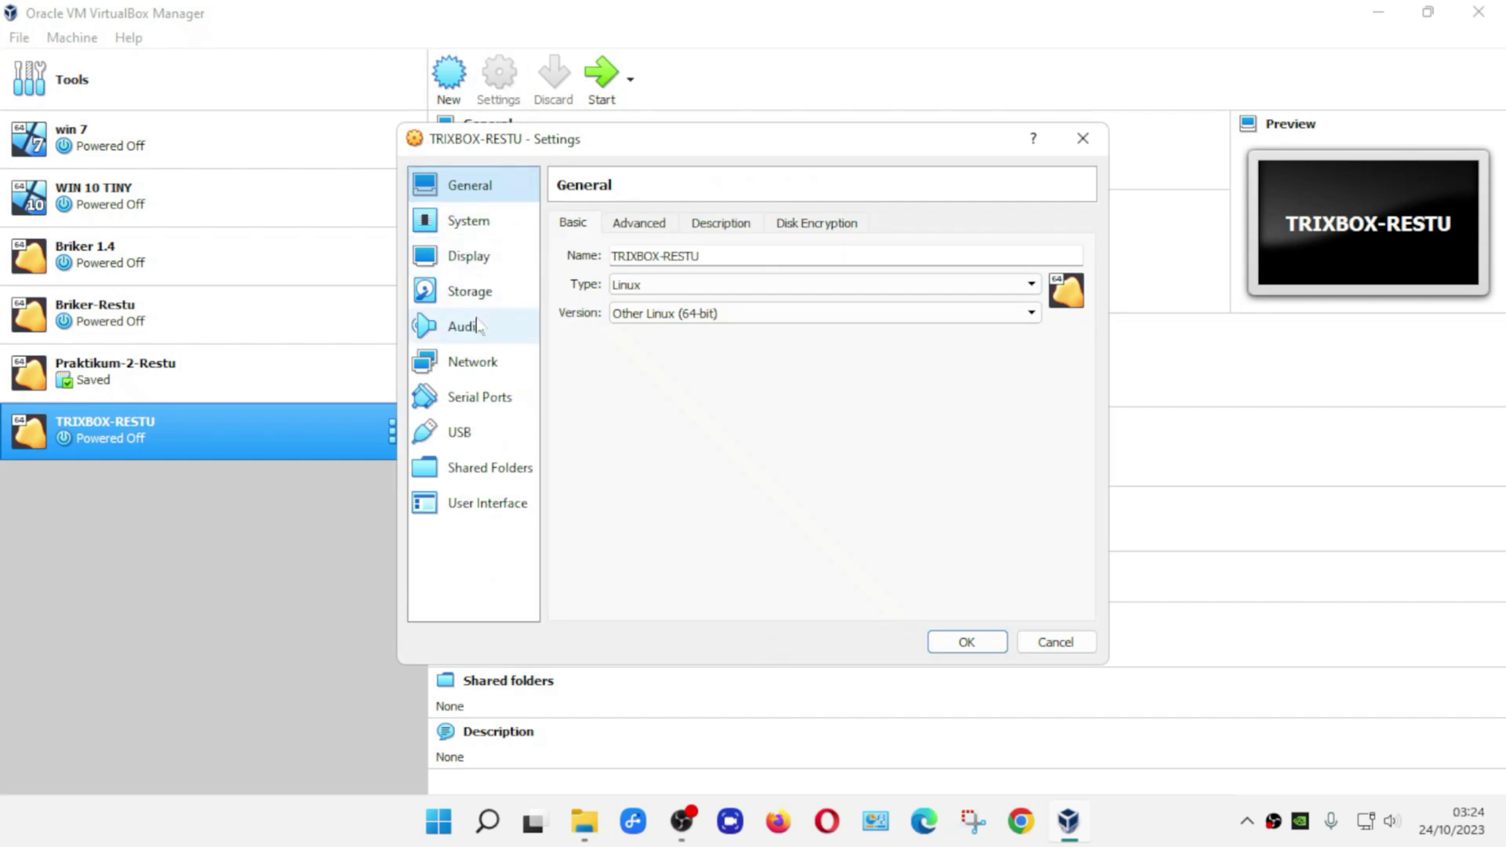
pyautogui.click(490, 371)
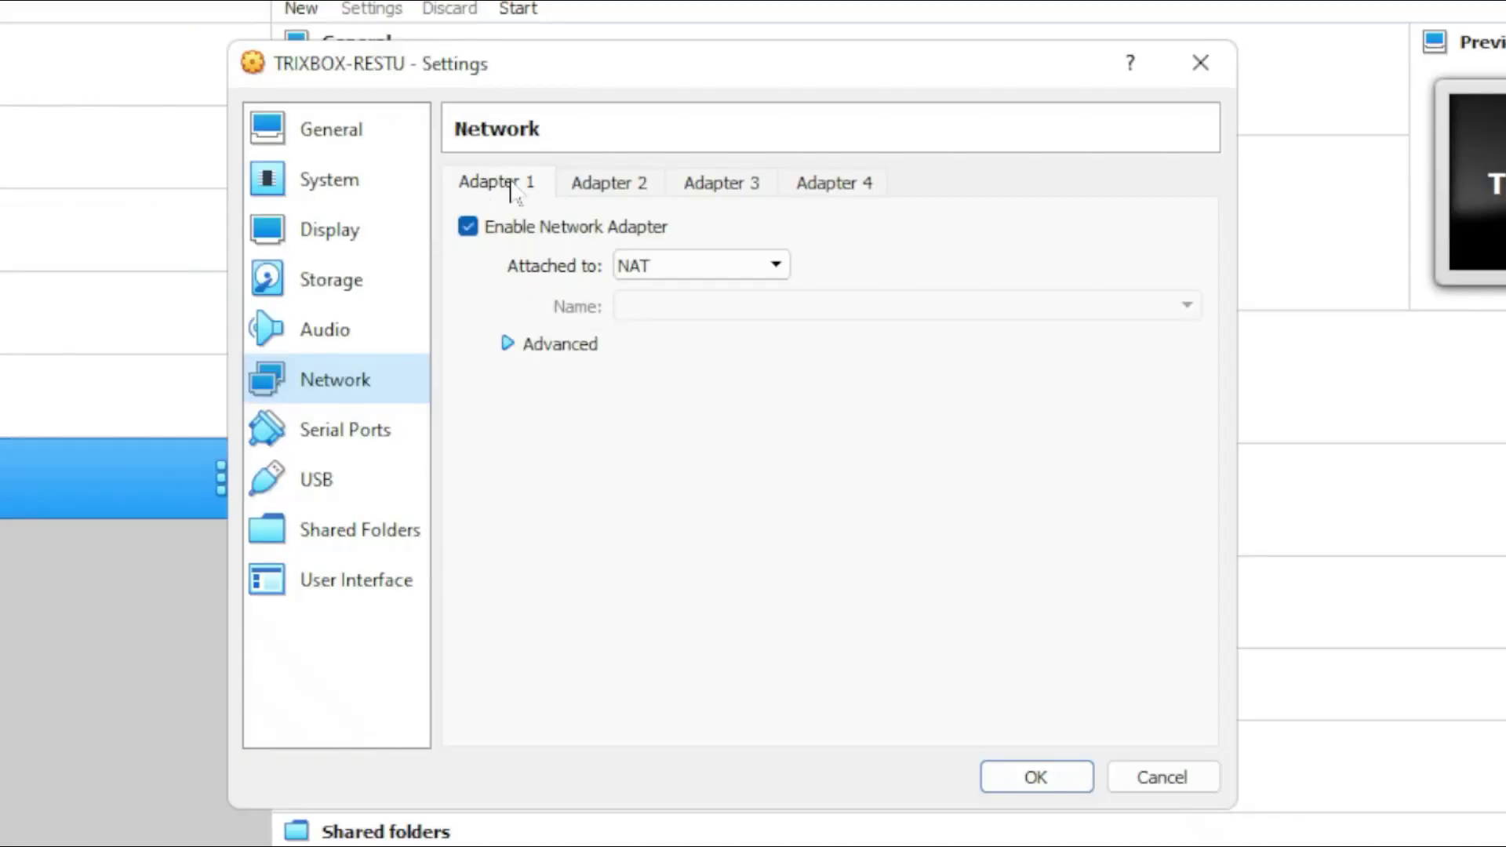
pyautogui.click(469, 234)
pyautogui.click(469, 236)
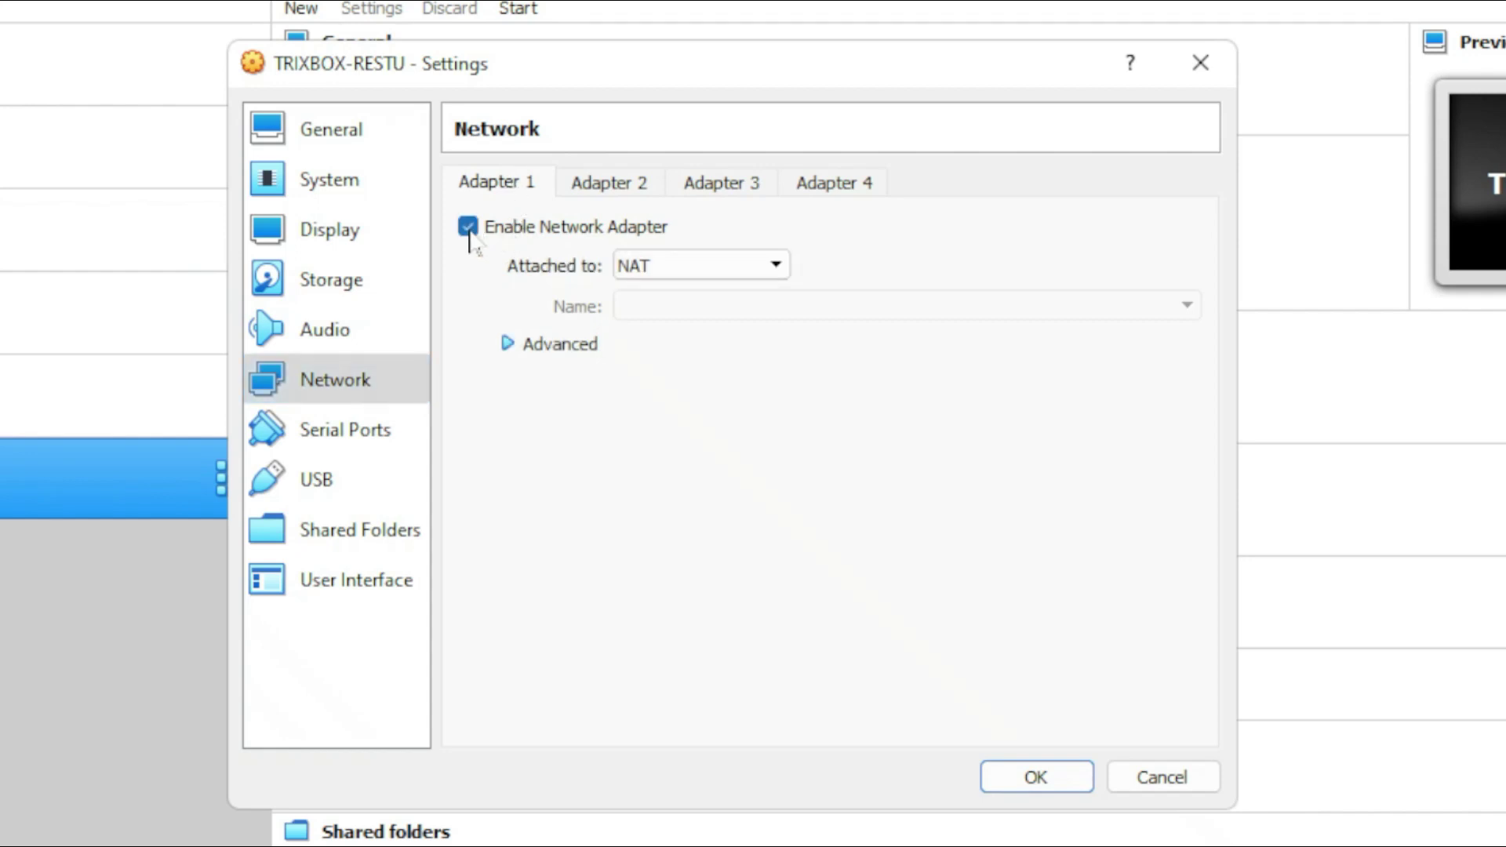
pyautogui.click(647, 274)
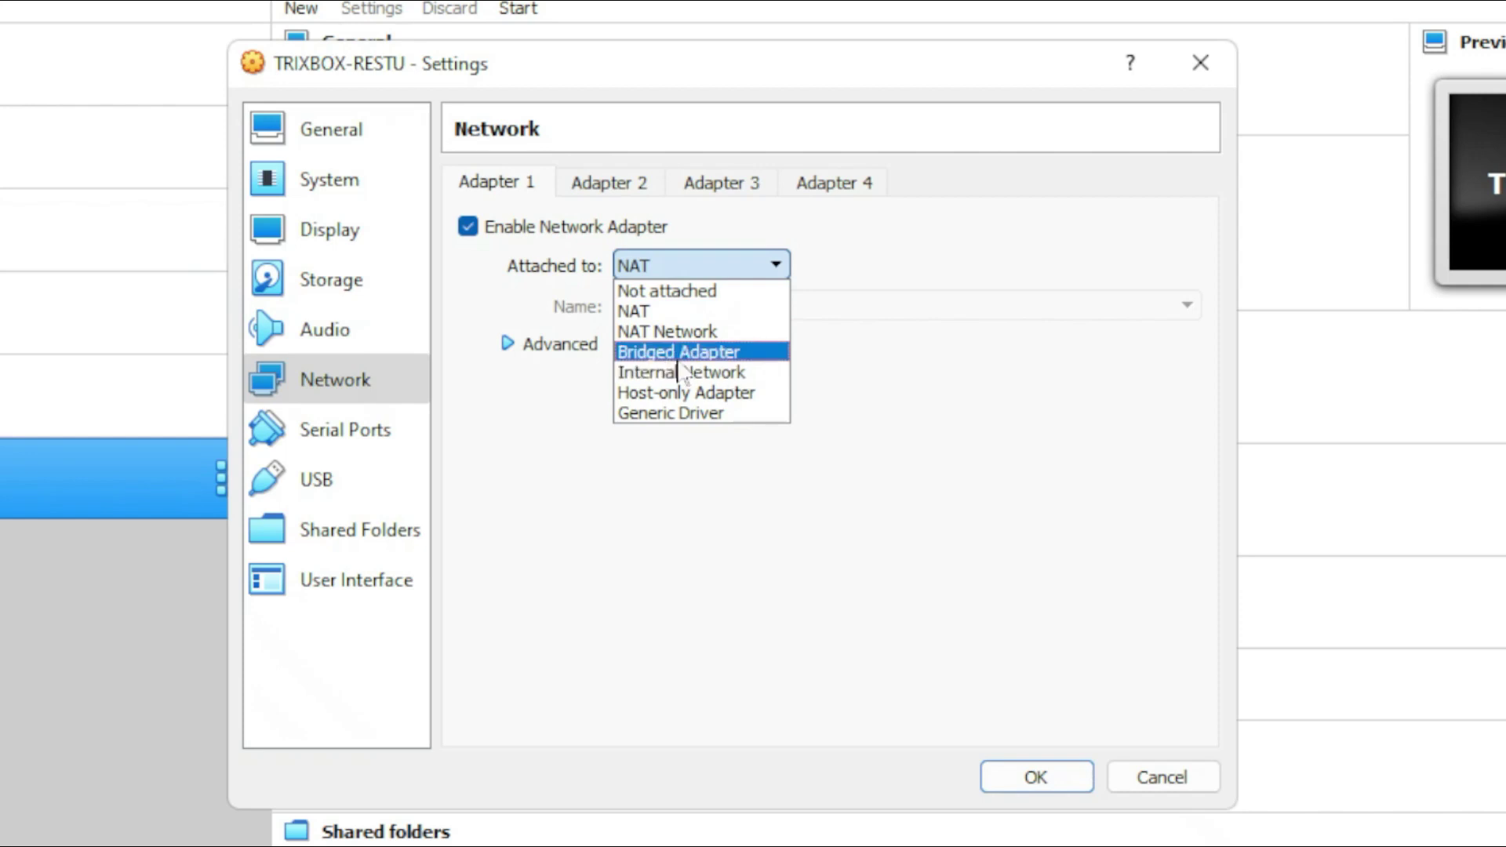
pyautogui.click(754, 359)
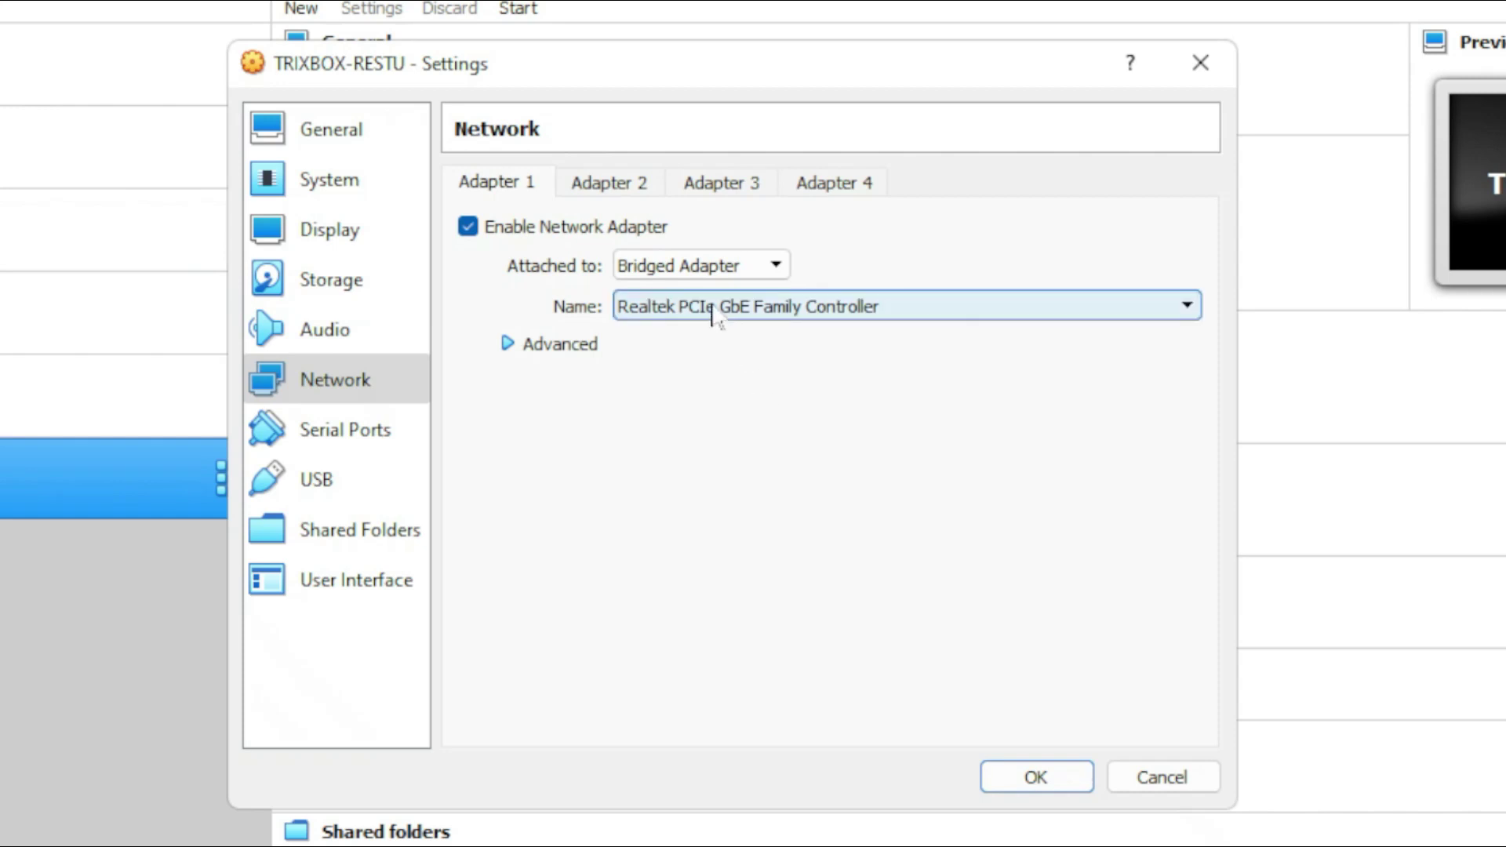
pyautogui.click(950, 310)
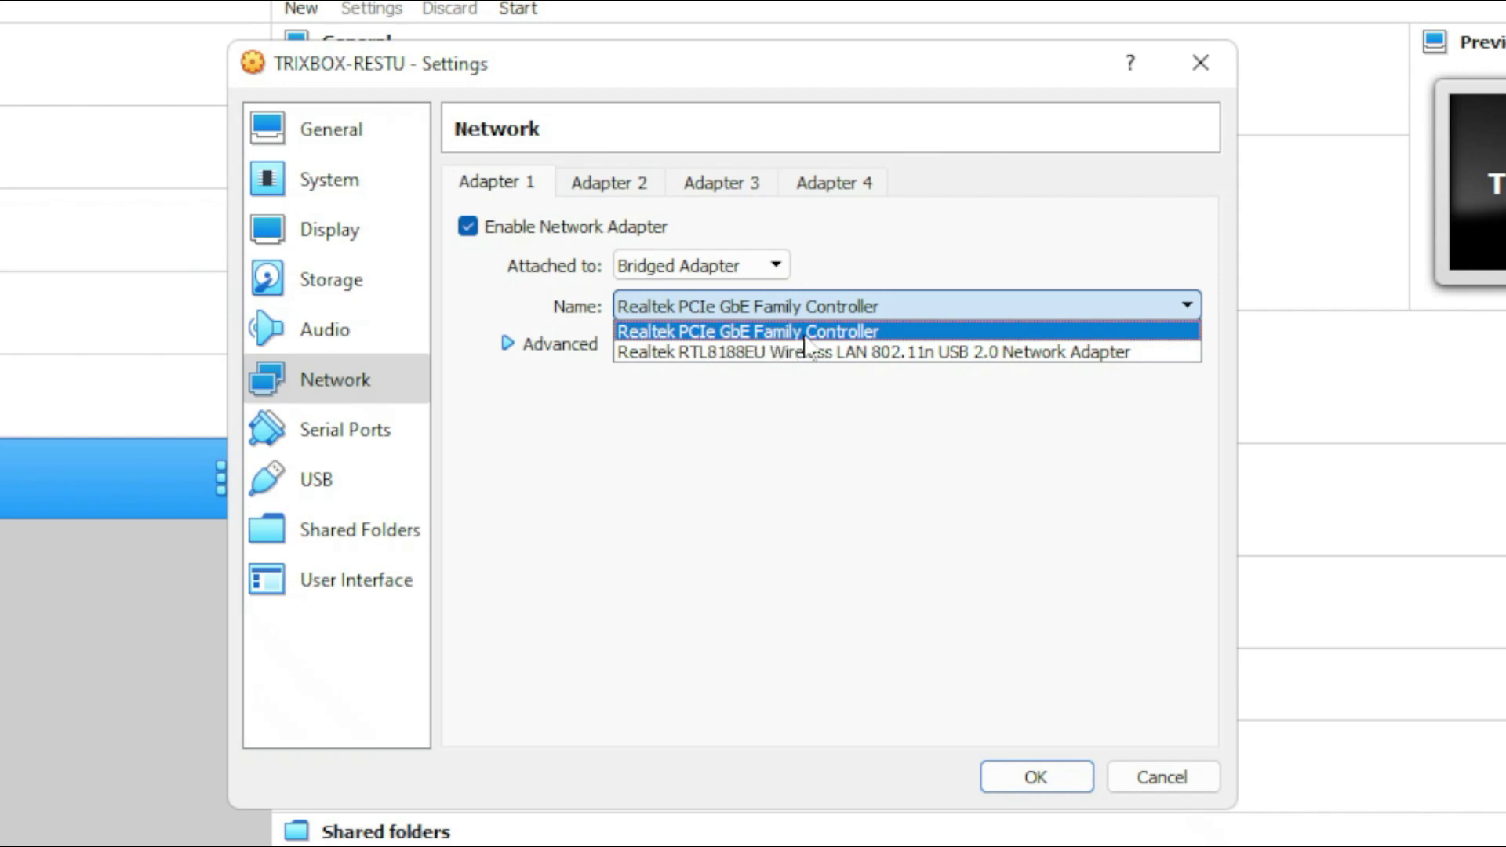
pyautogui.click(896, 336)
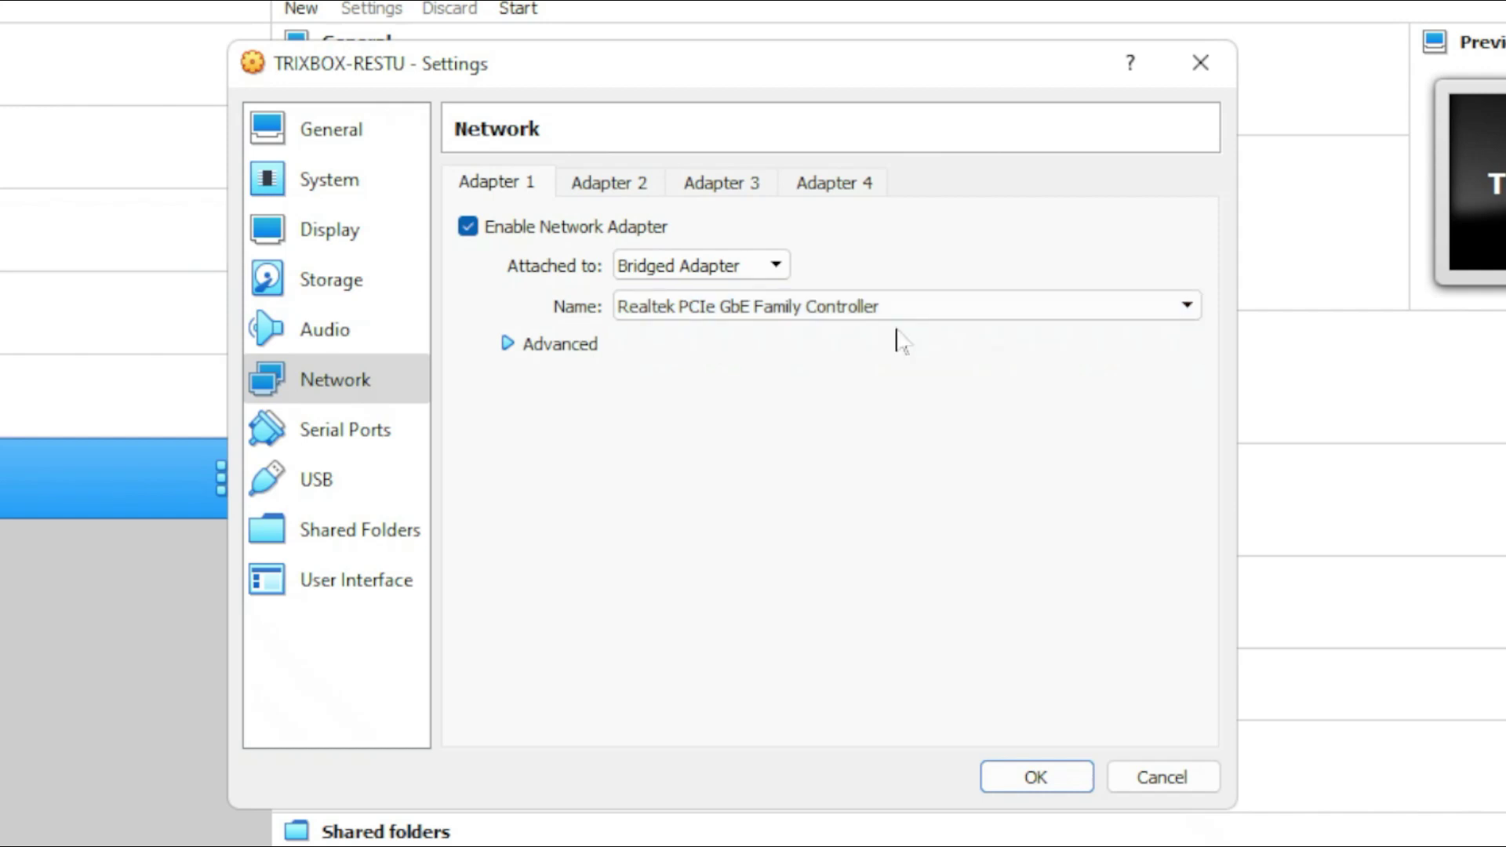
# - Set the adapter's promiscuous mode to Allow All and save the settings
pyautogui.click(509, 346)
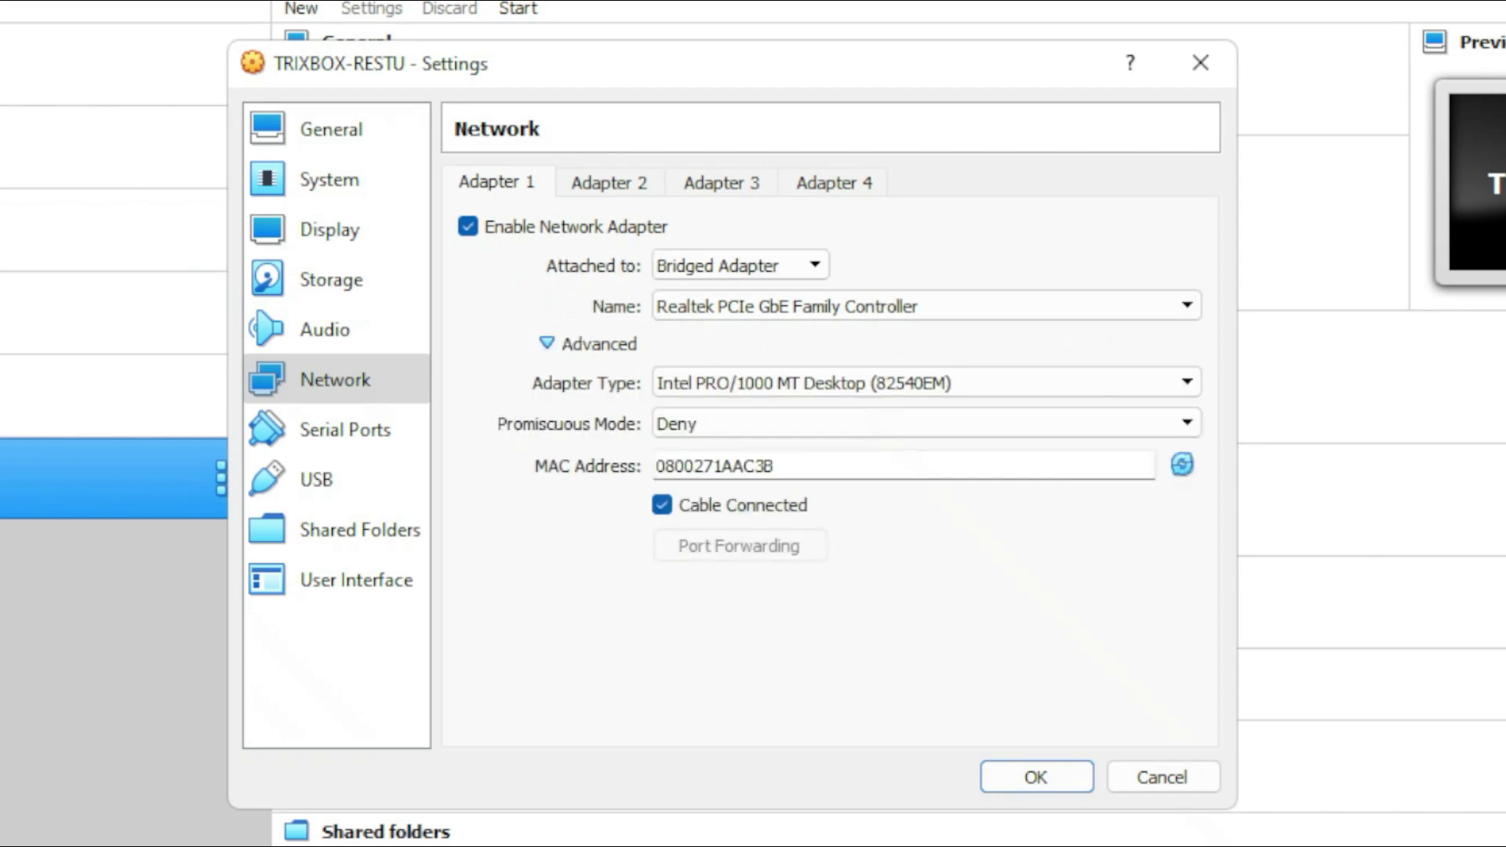
pyautogui.click(723, 427)
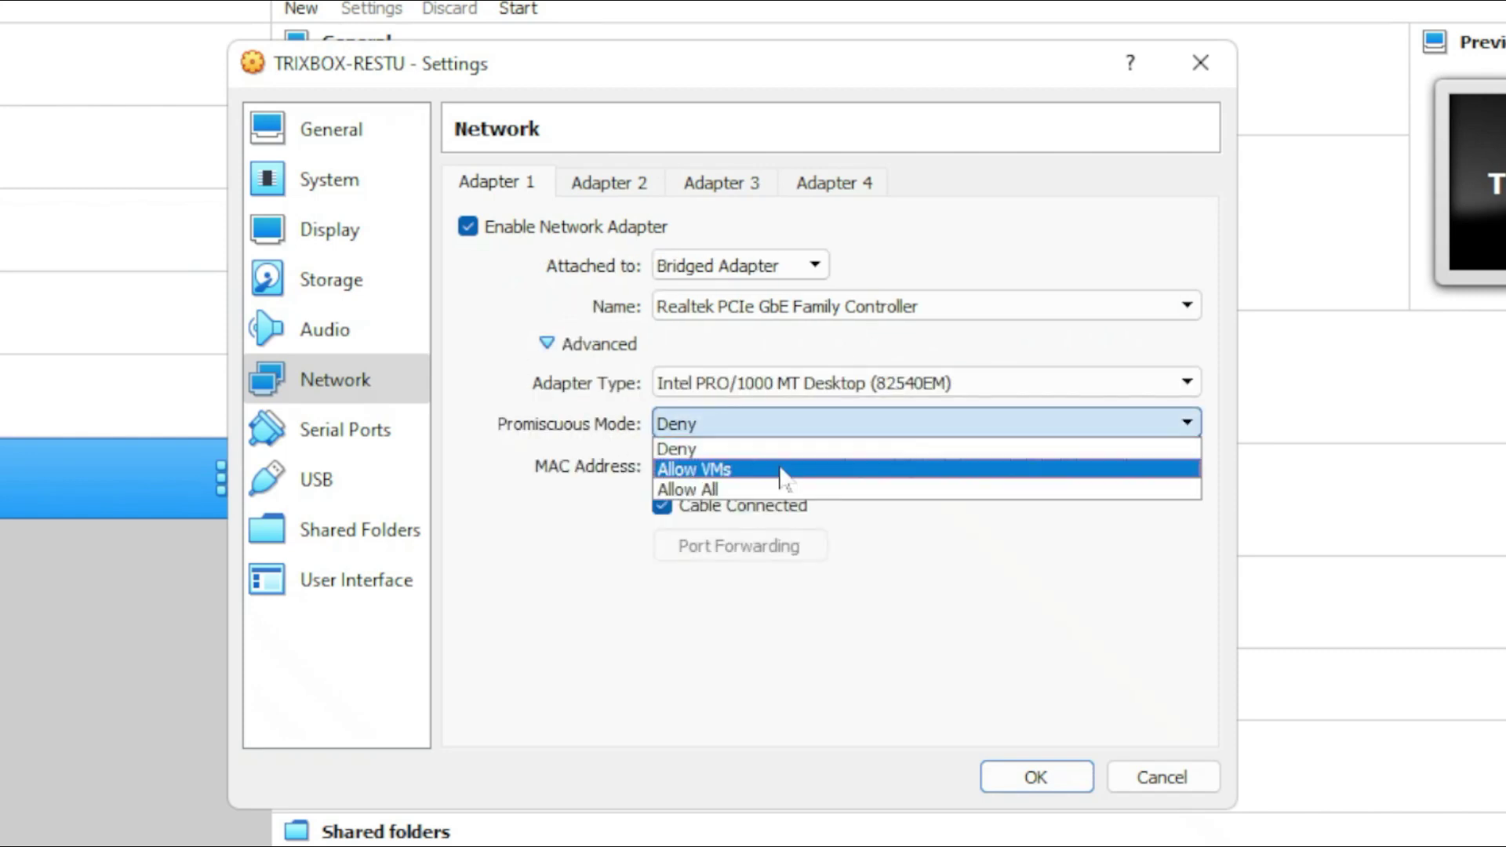
pyautogui.click(720, 490)
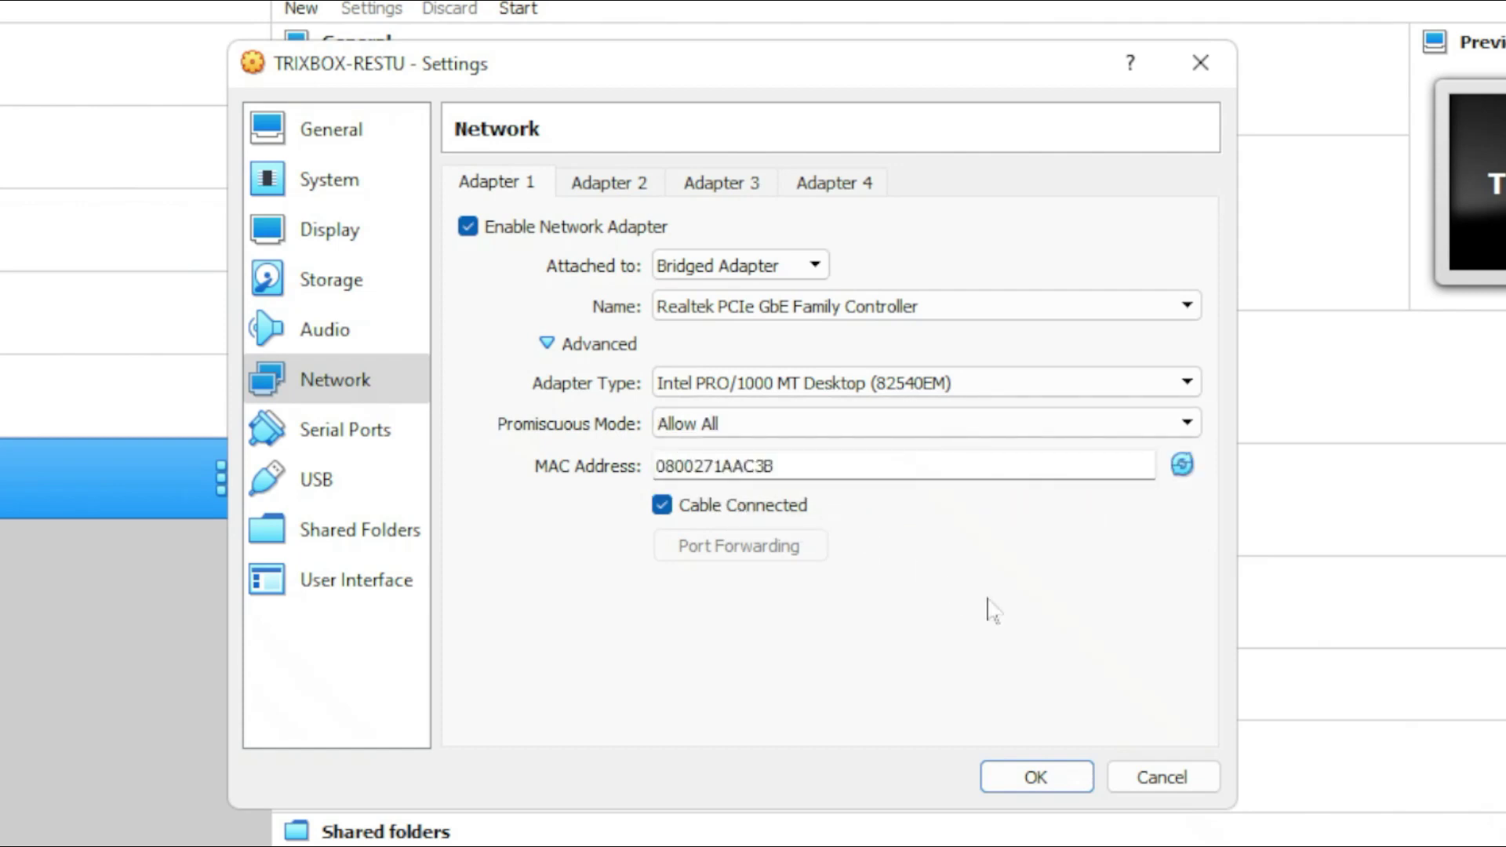
pyautogui.click(1035, 777)
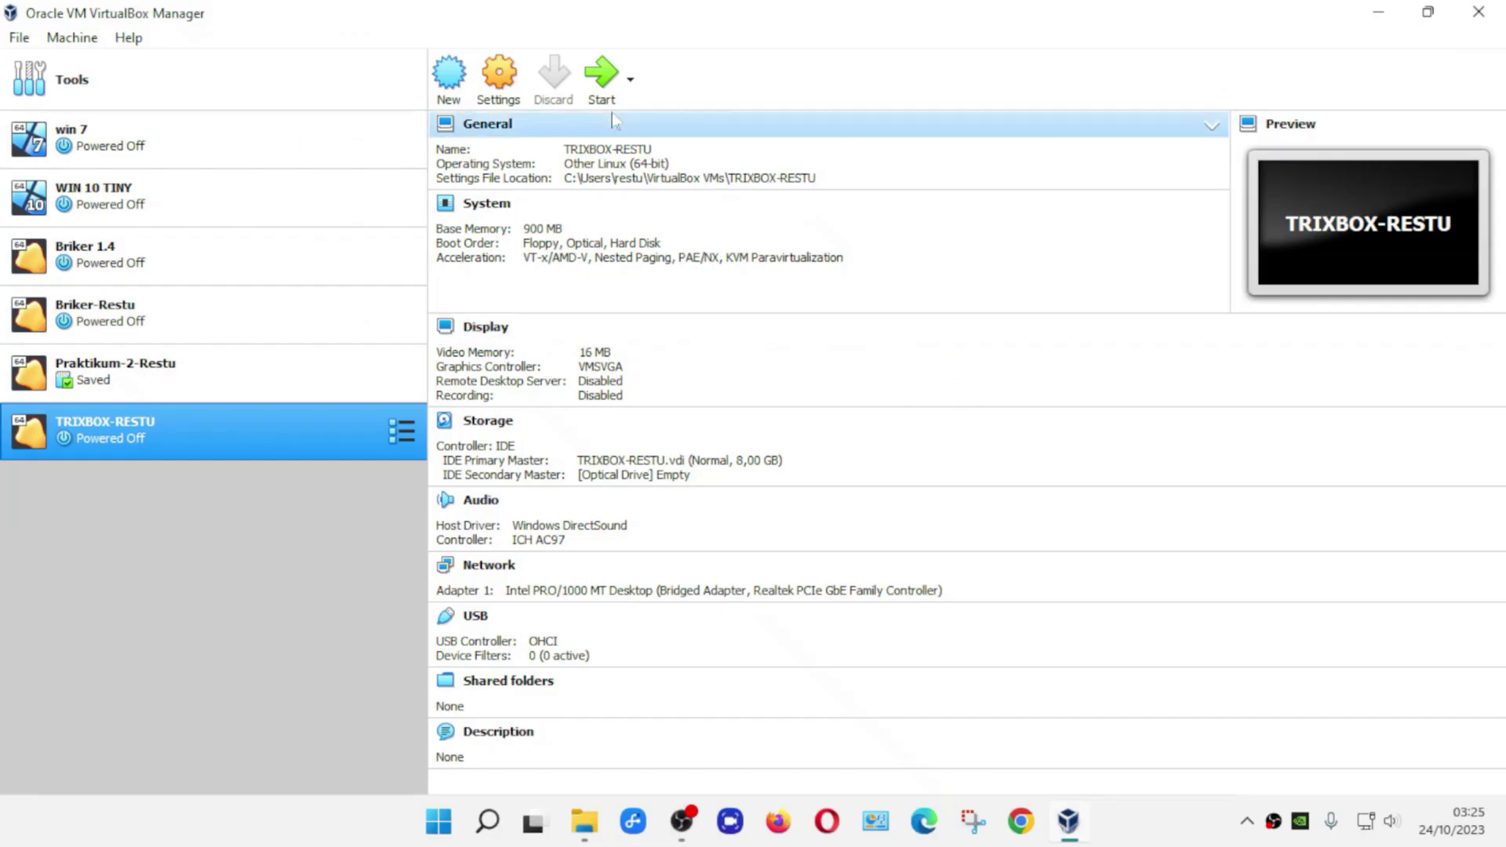
# - Start TRIXBOX-RESTU with trixbox-2.8.0.4.iso from D:\APLIKASI TKJ\Tirxbox as start-up disk
pyautogui.click(599, 88)
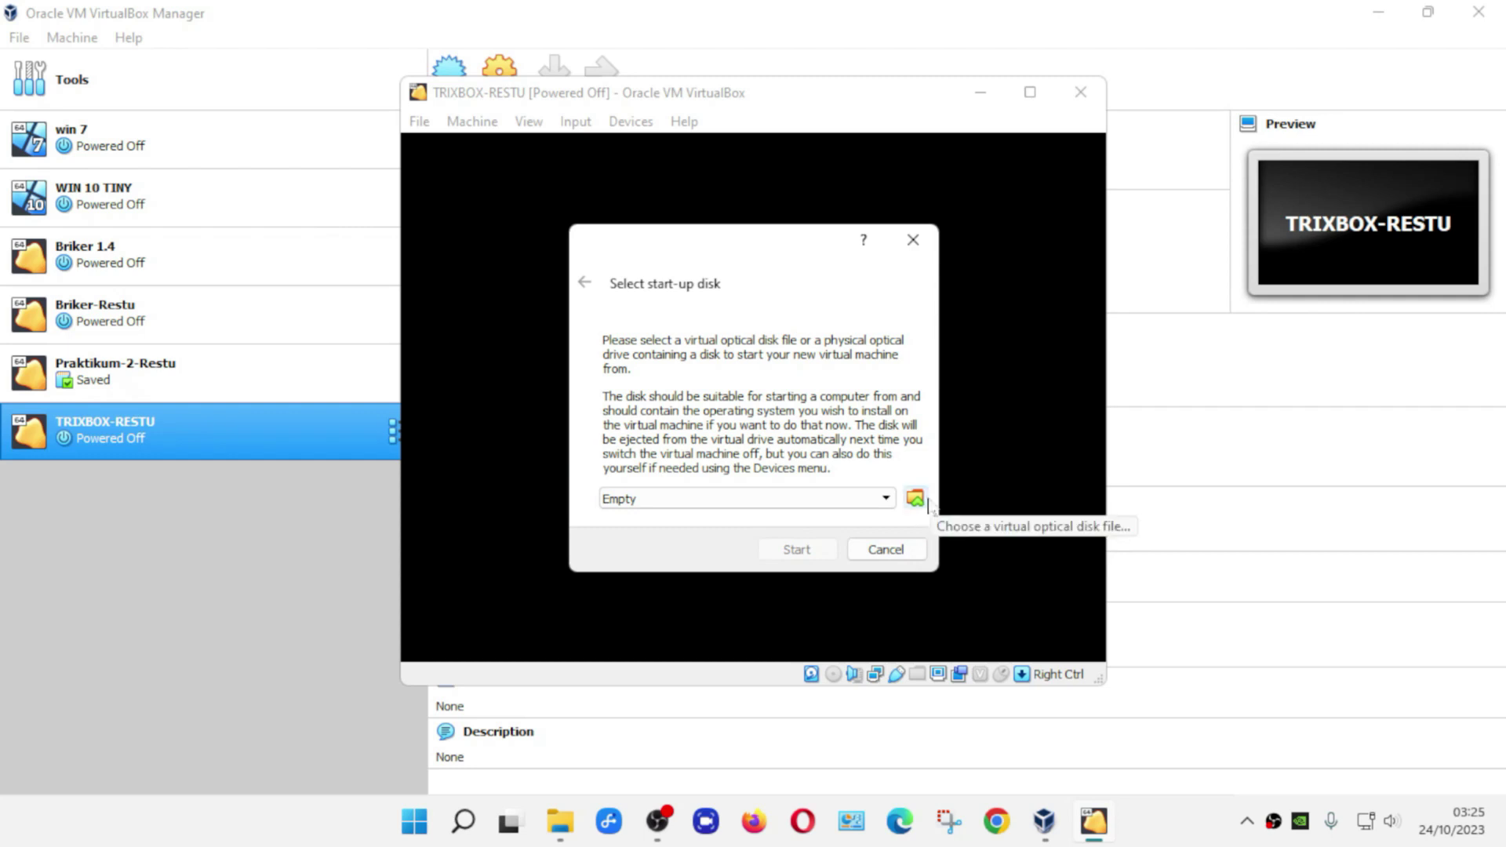
pyautogui.click(924, 506)
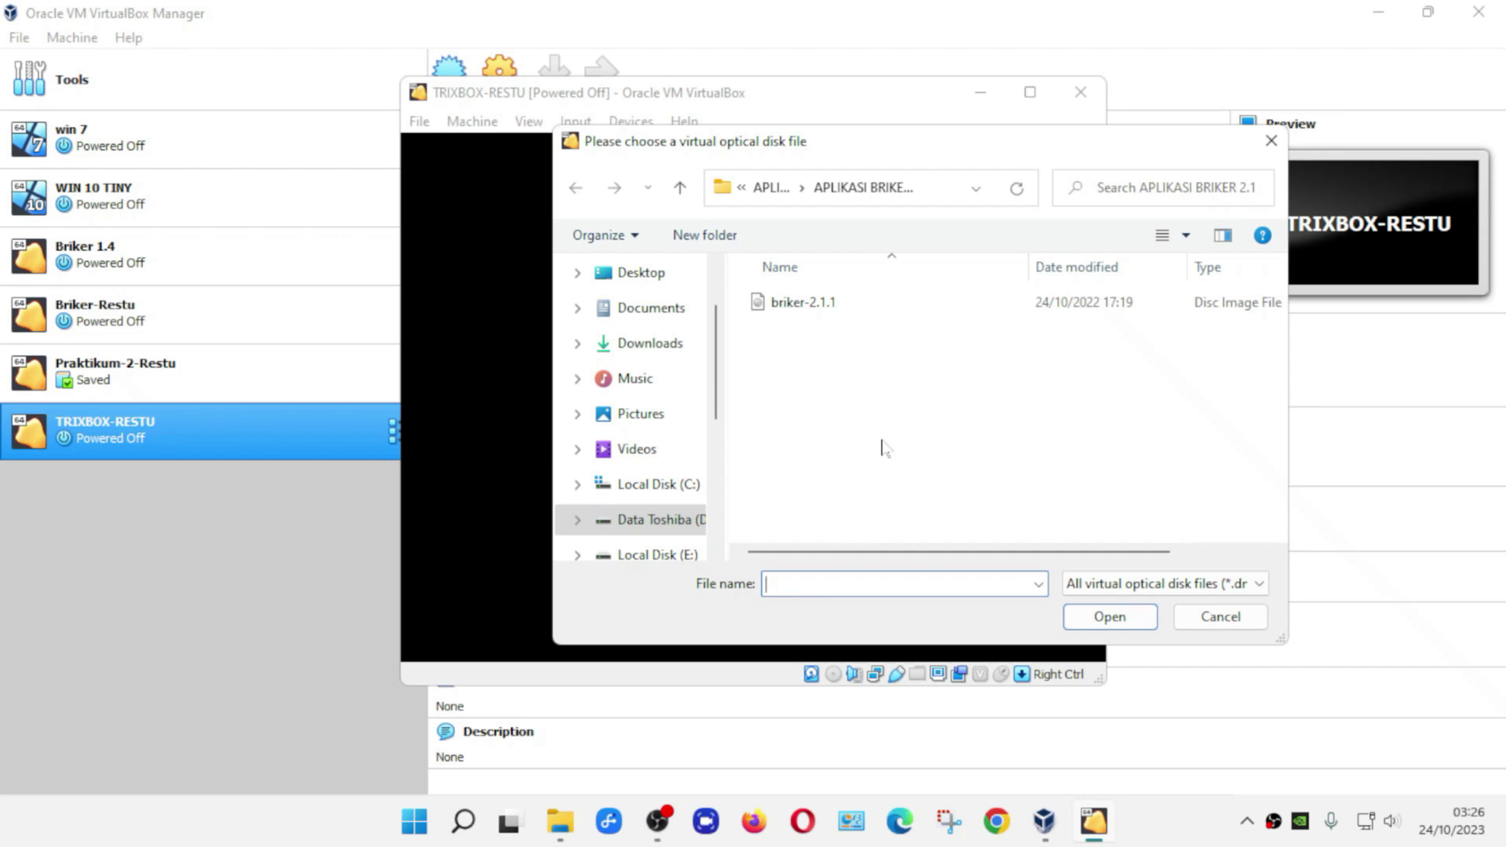
pyautogui.click(667, 522)
pyautogui.scroll(-1, 866, 521)
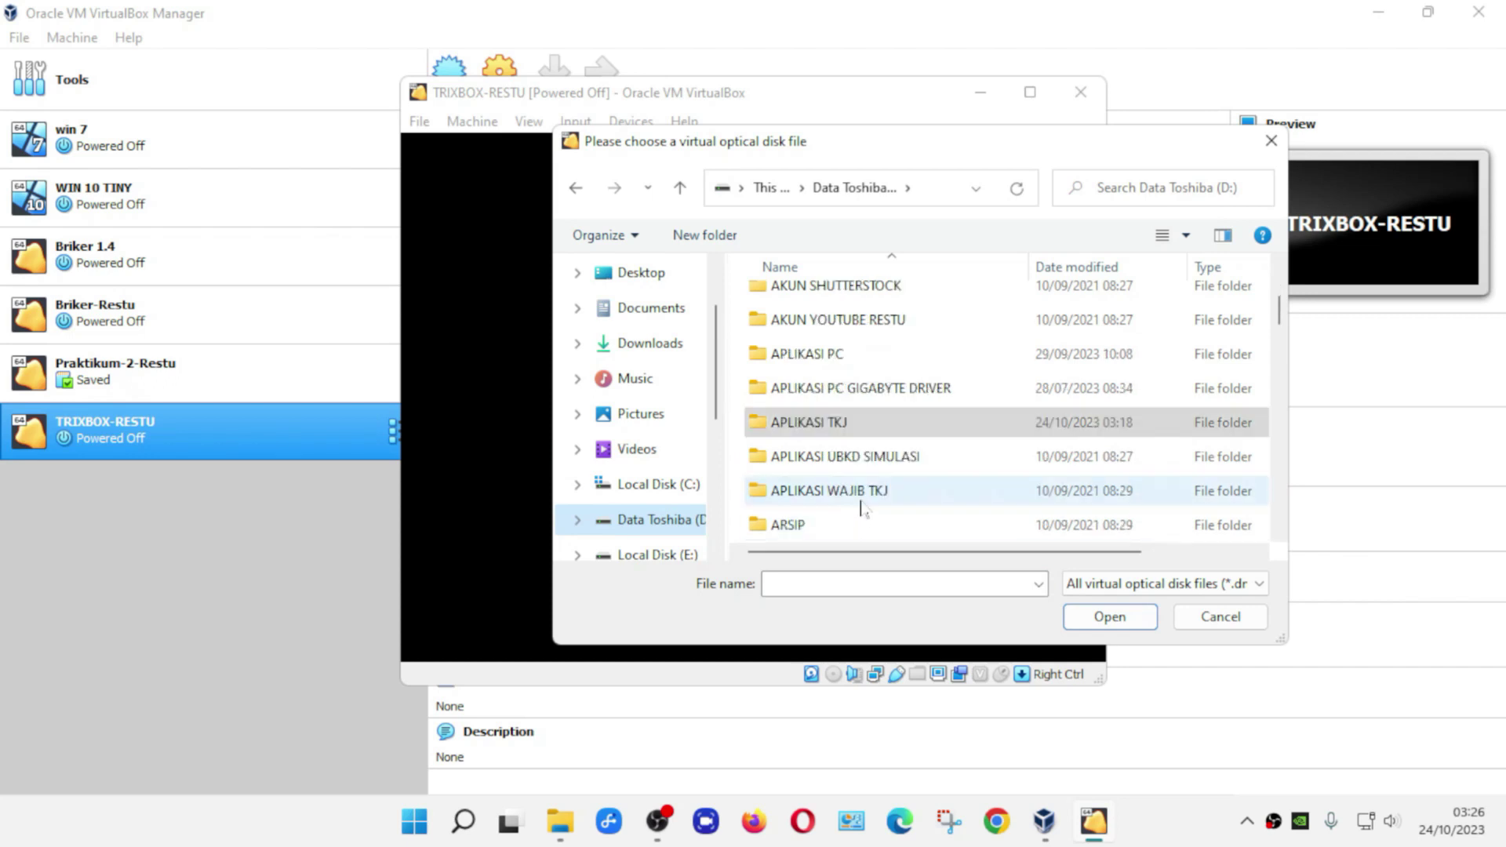
pyautogui.click(837, 424)
pyautogui.doubleClick(837, 424)
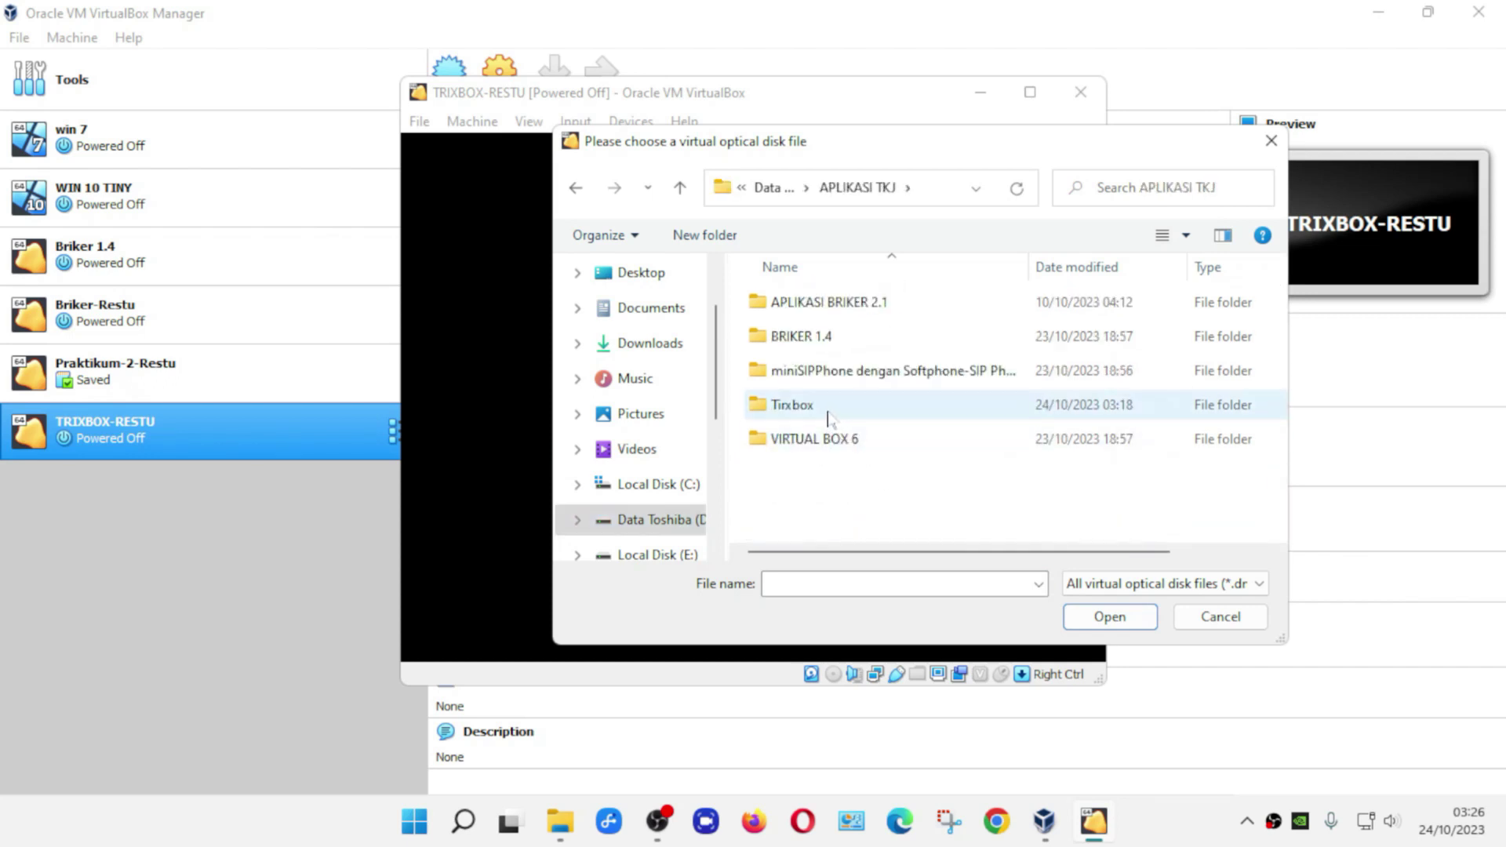
pyautogui.click(829, 413)
pyautogui.doubleClick(829, 413)
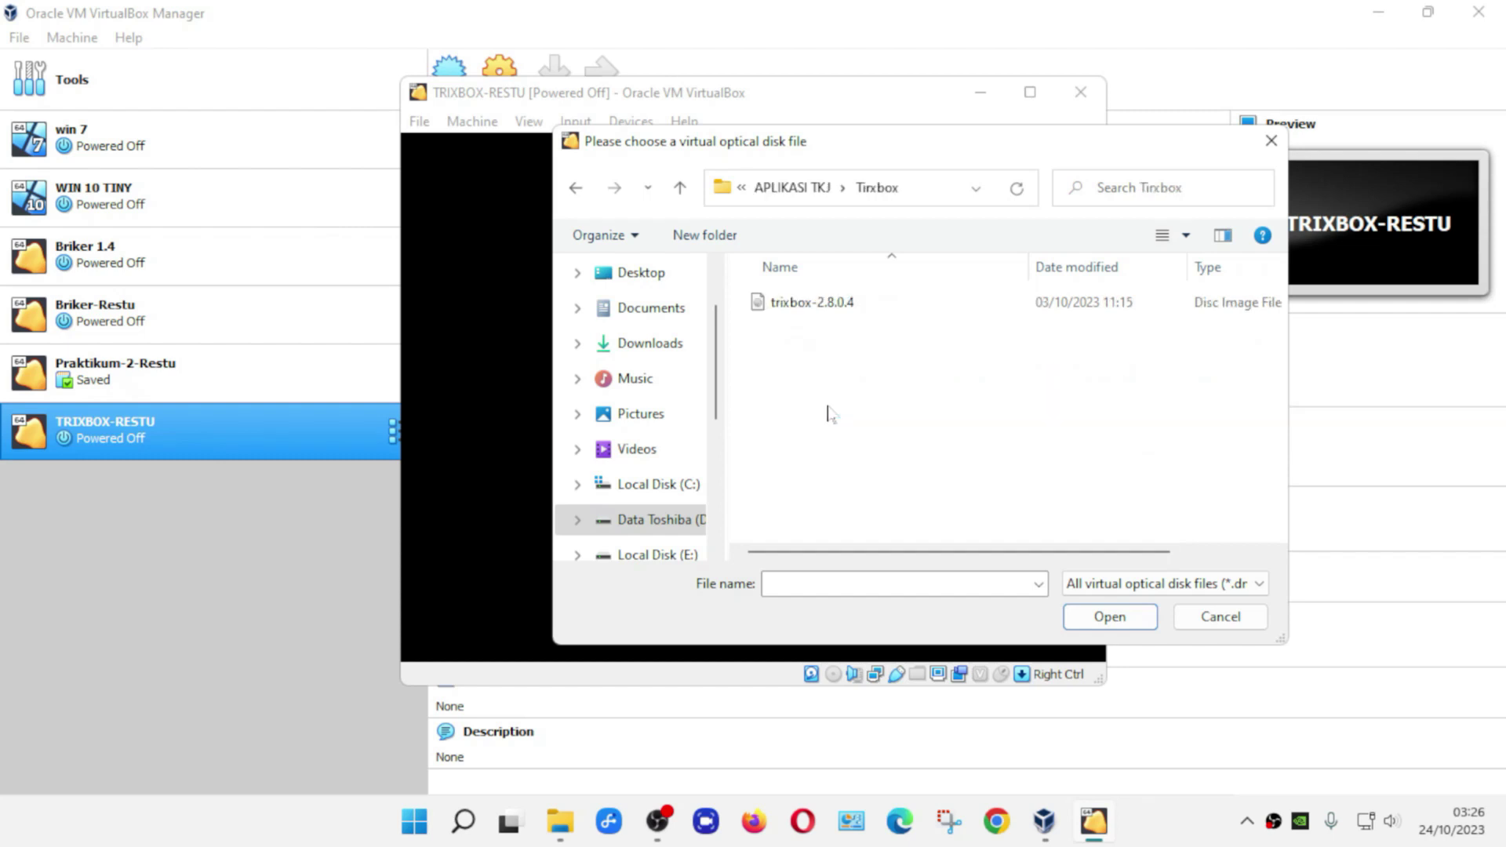
pyautogui.click(827, 310)
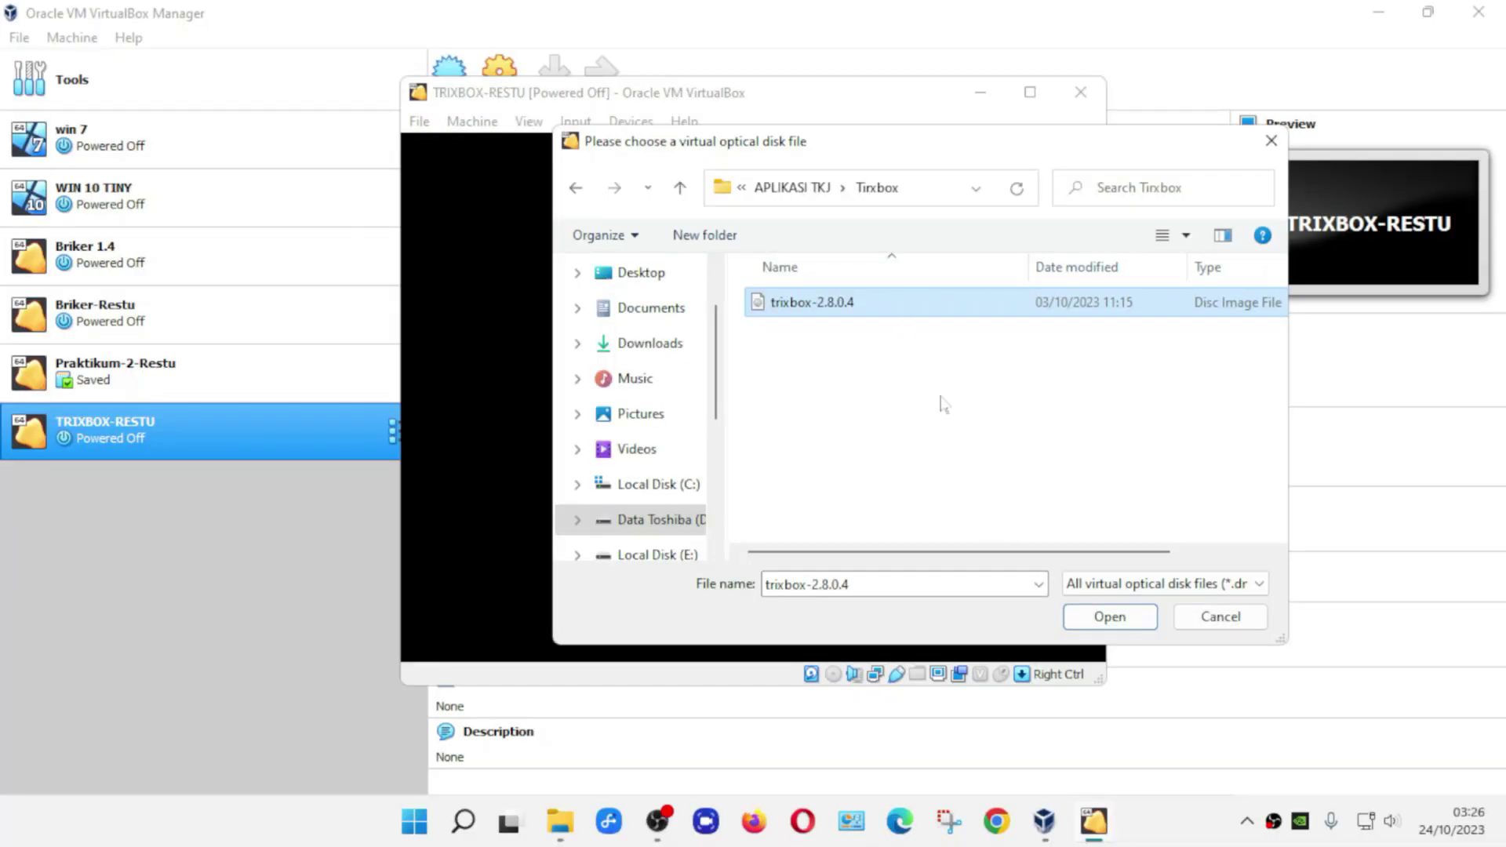
pyautogui.click(1107, 618)
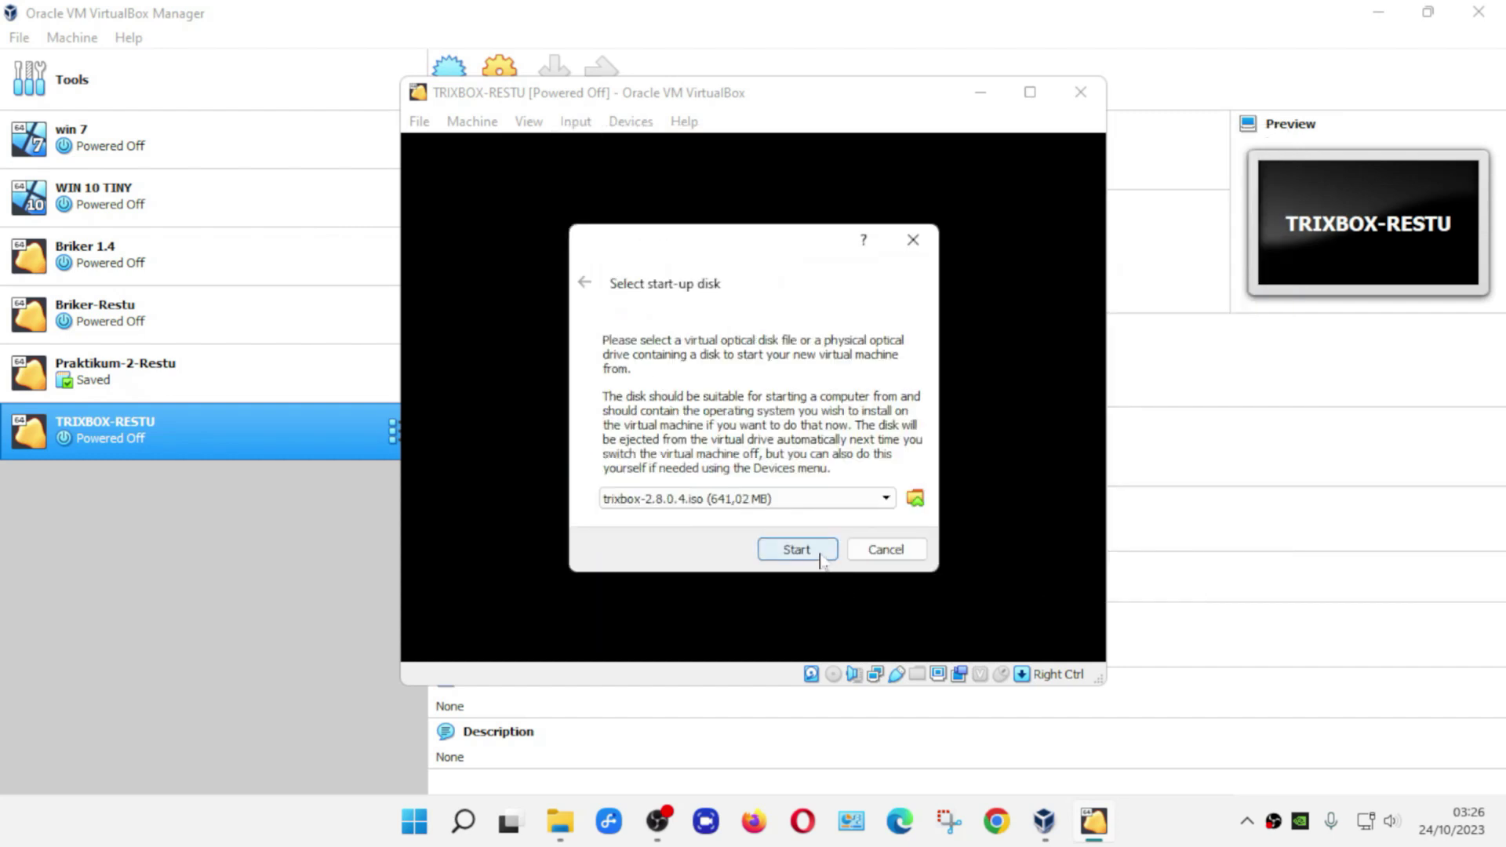
# - Boot from the trixbox-2.8.0.4 disc and start the installer at the boot: prompt
pyautogui.click(821, 553)
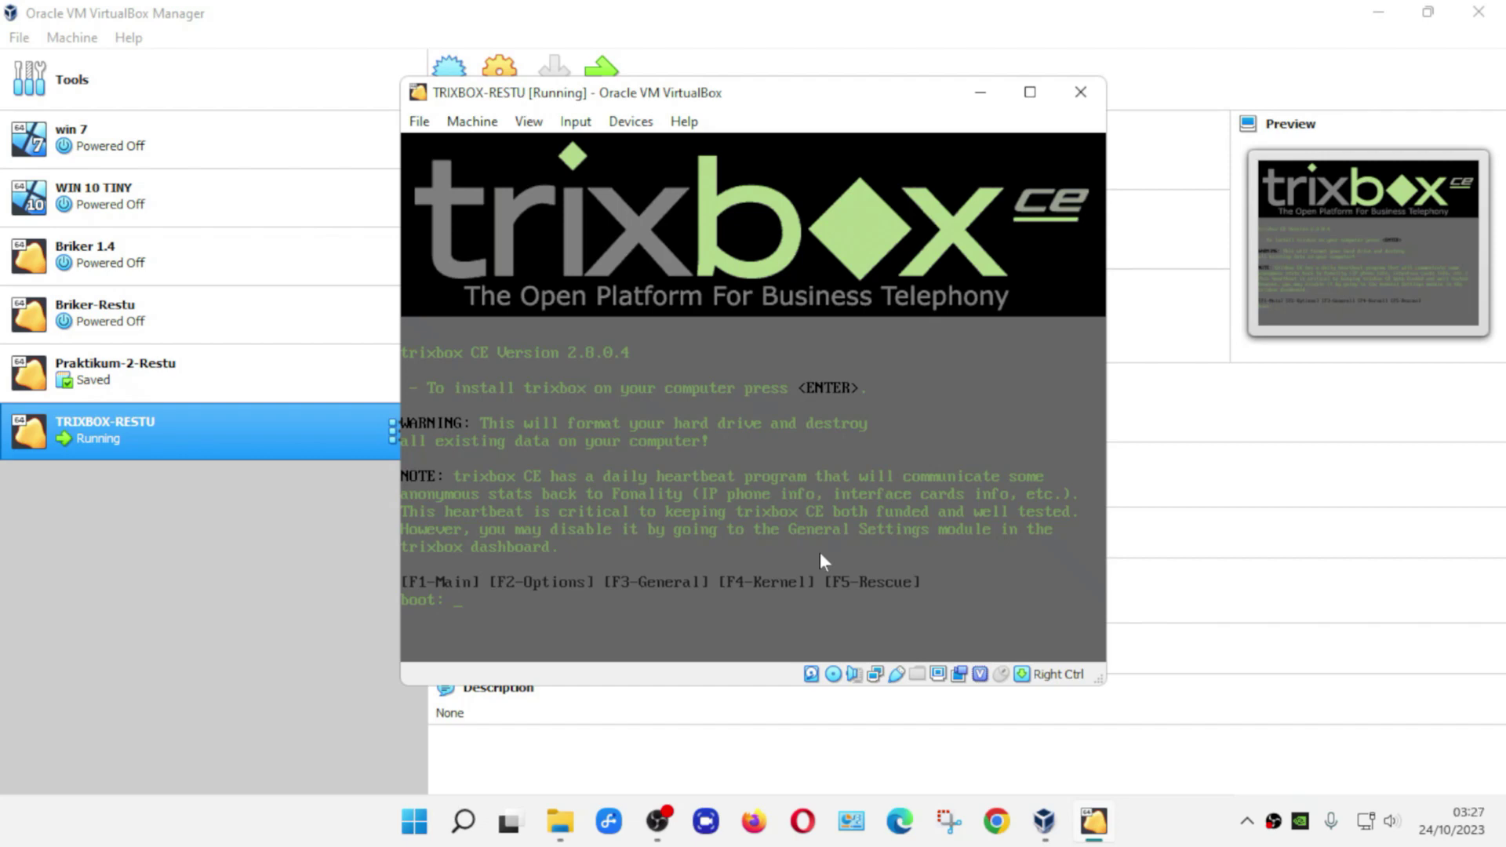
pyautogui.press('Return')
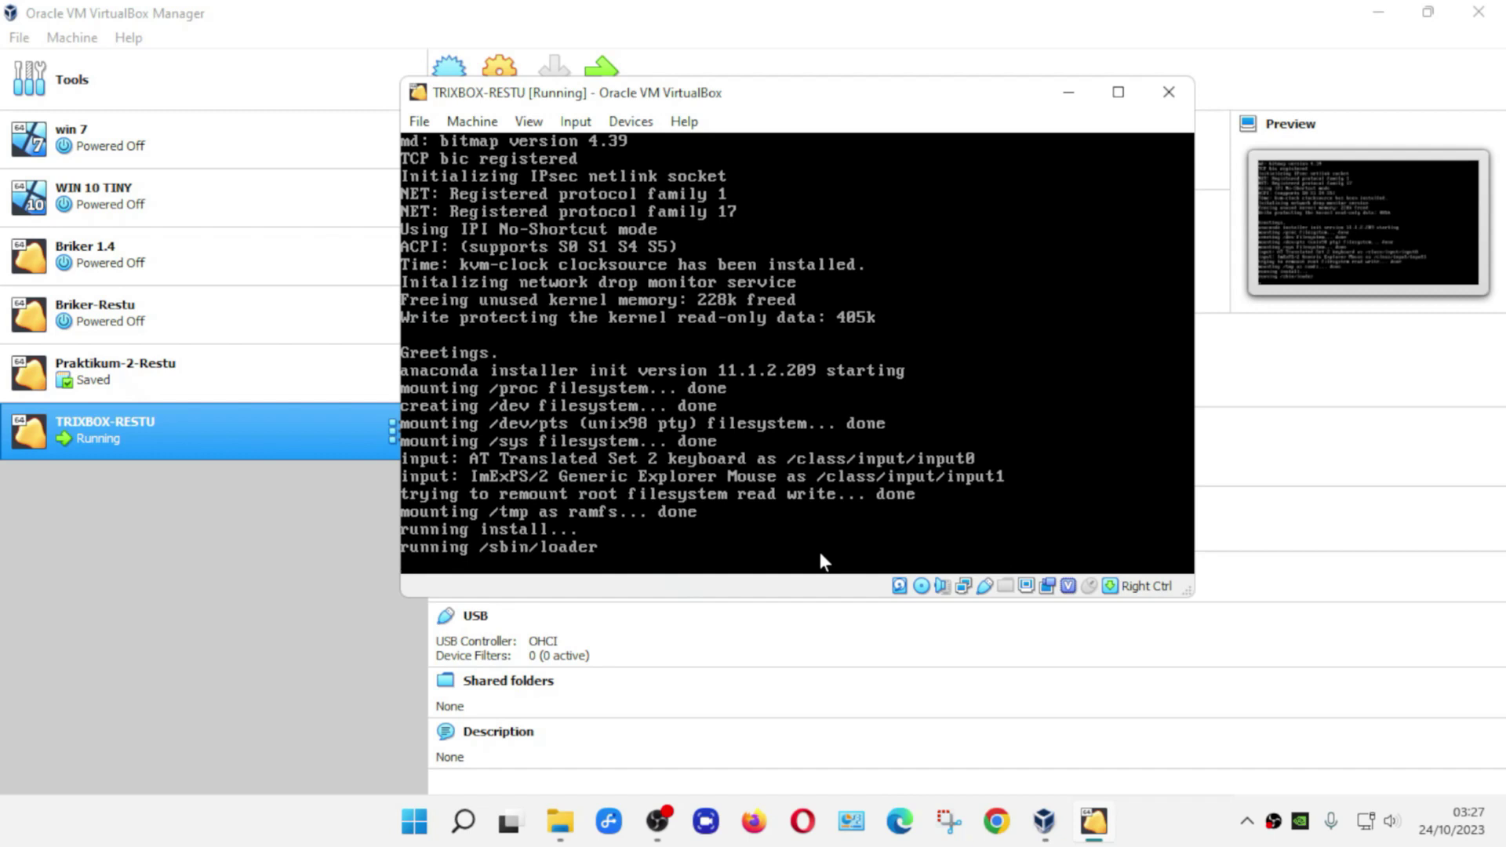
pyautogui.click(819, 553)
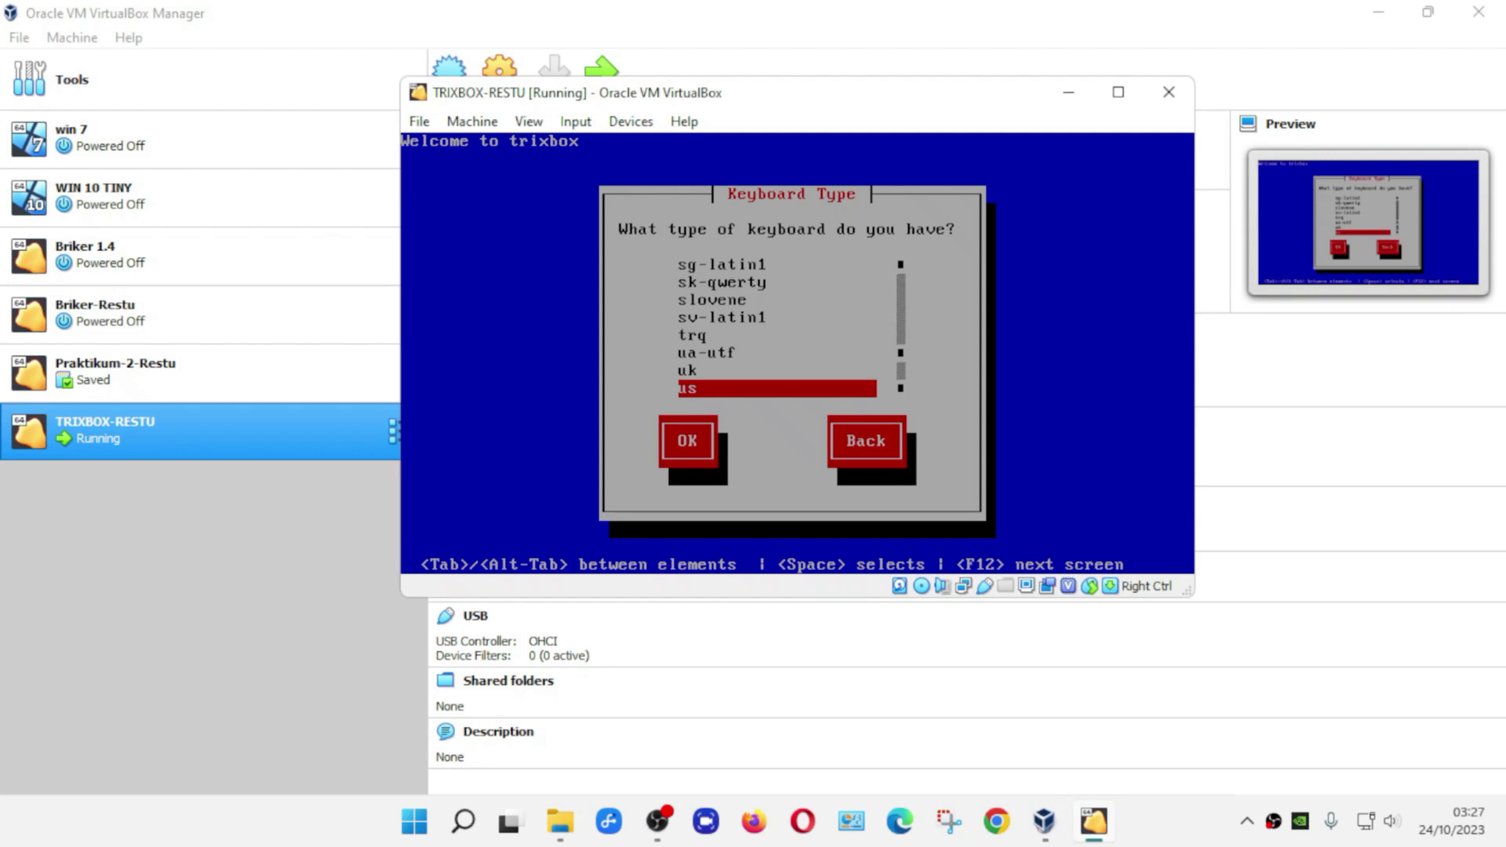
# - Accept the us keyboard type in the trixbox installer
pyautogui.press('Up')
pyautogui.press('Down')
pyautogui.press('Up')
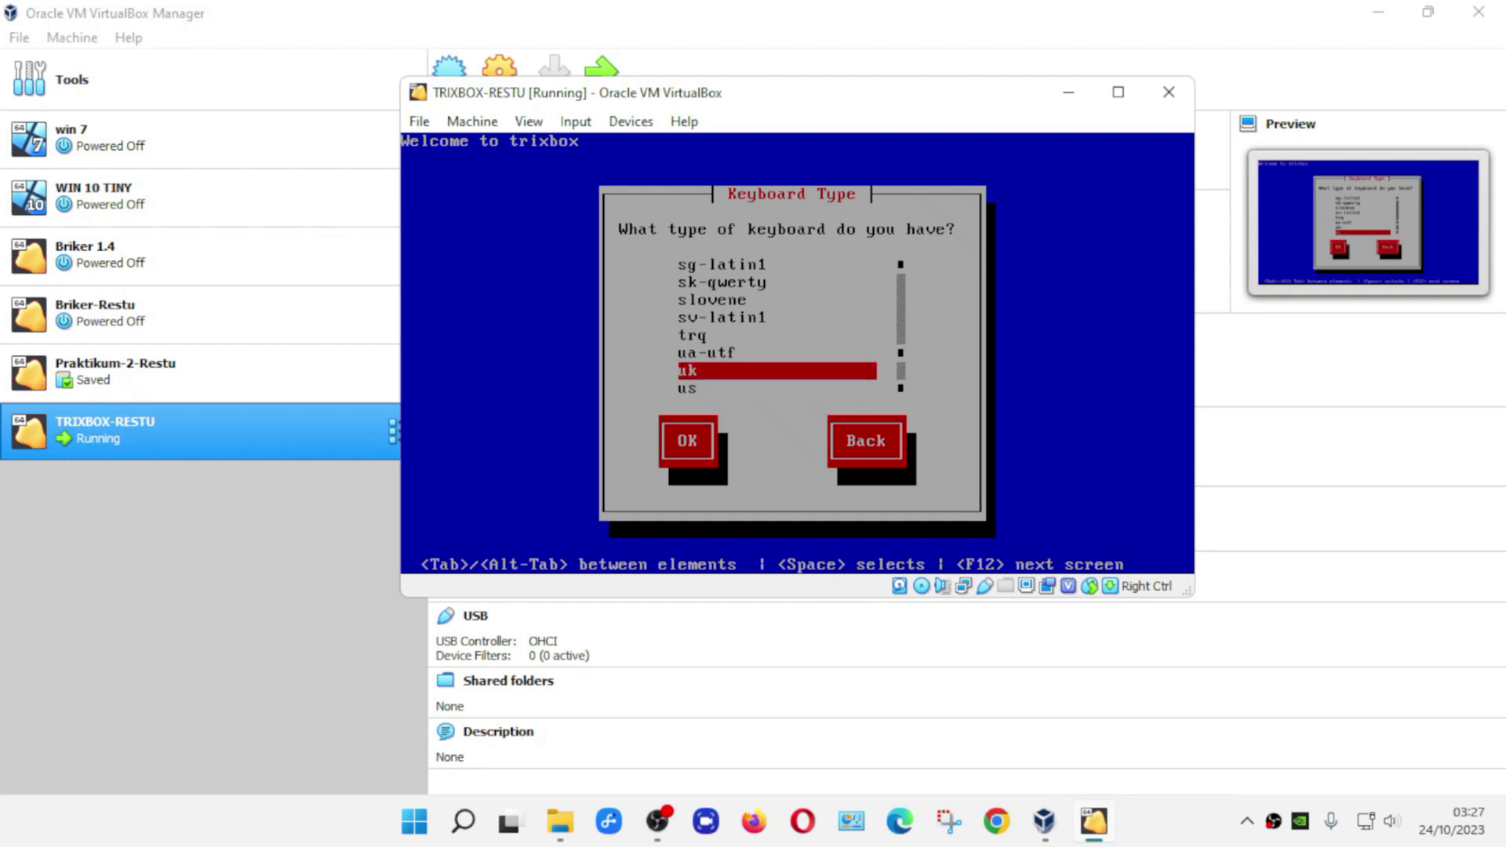
pyautogui.press('Down')
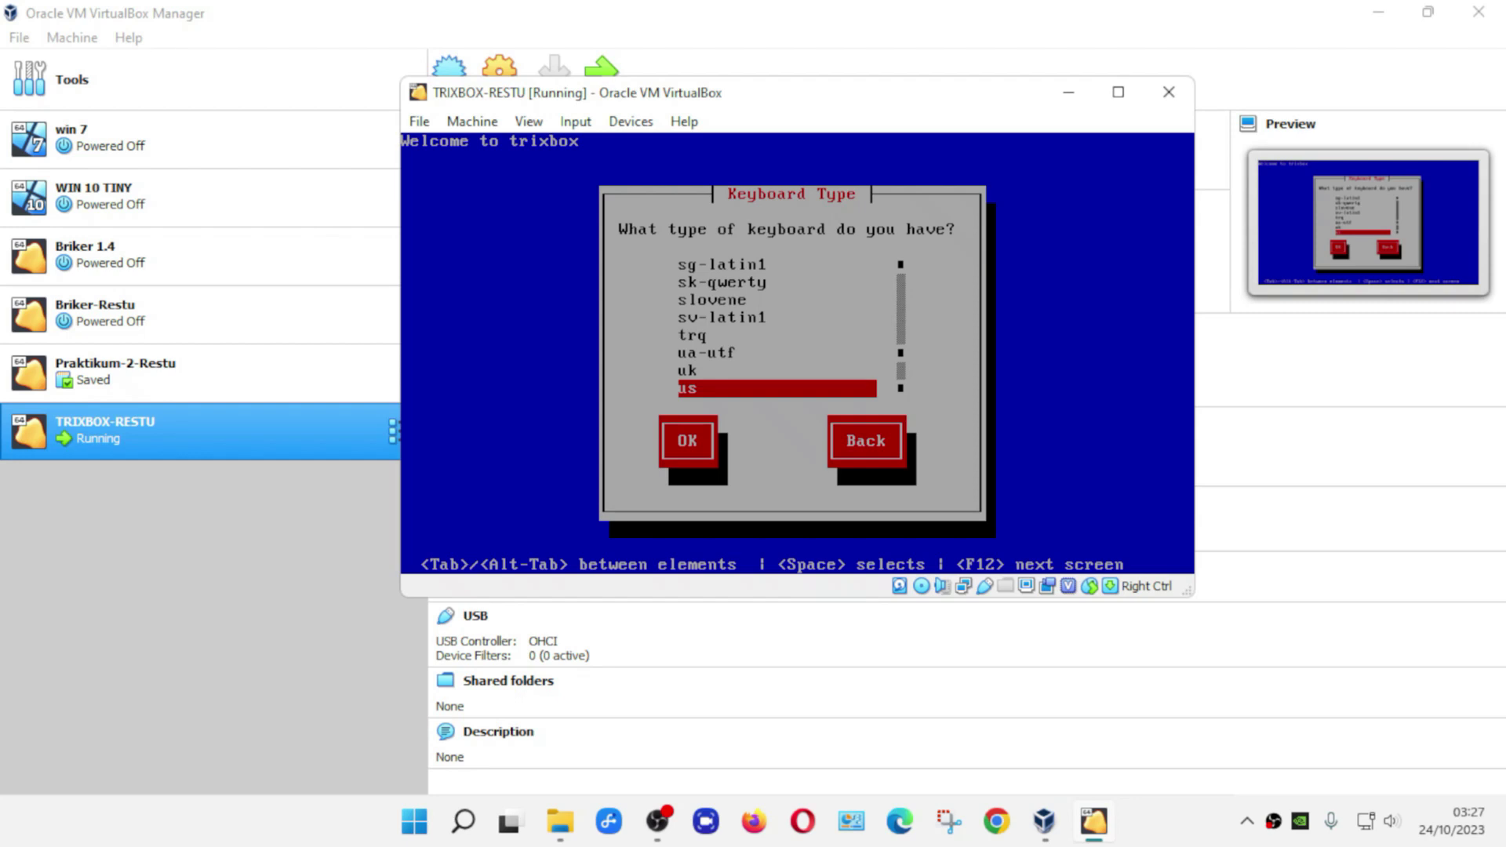
pyautogui.press('Return')
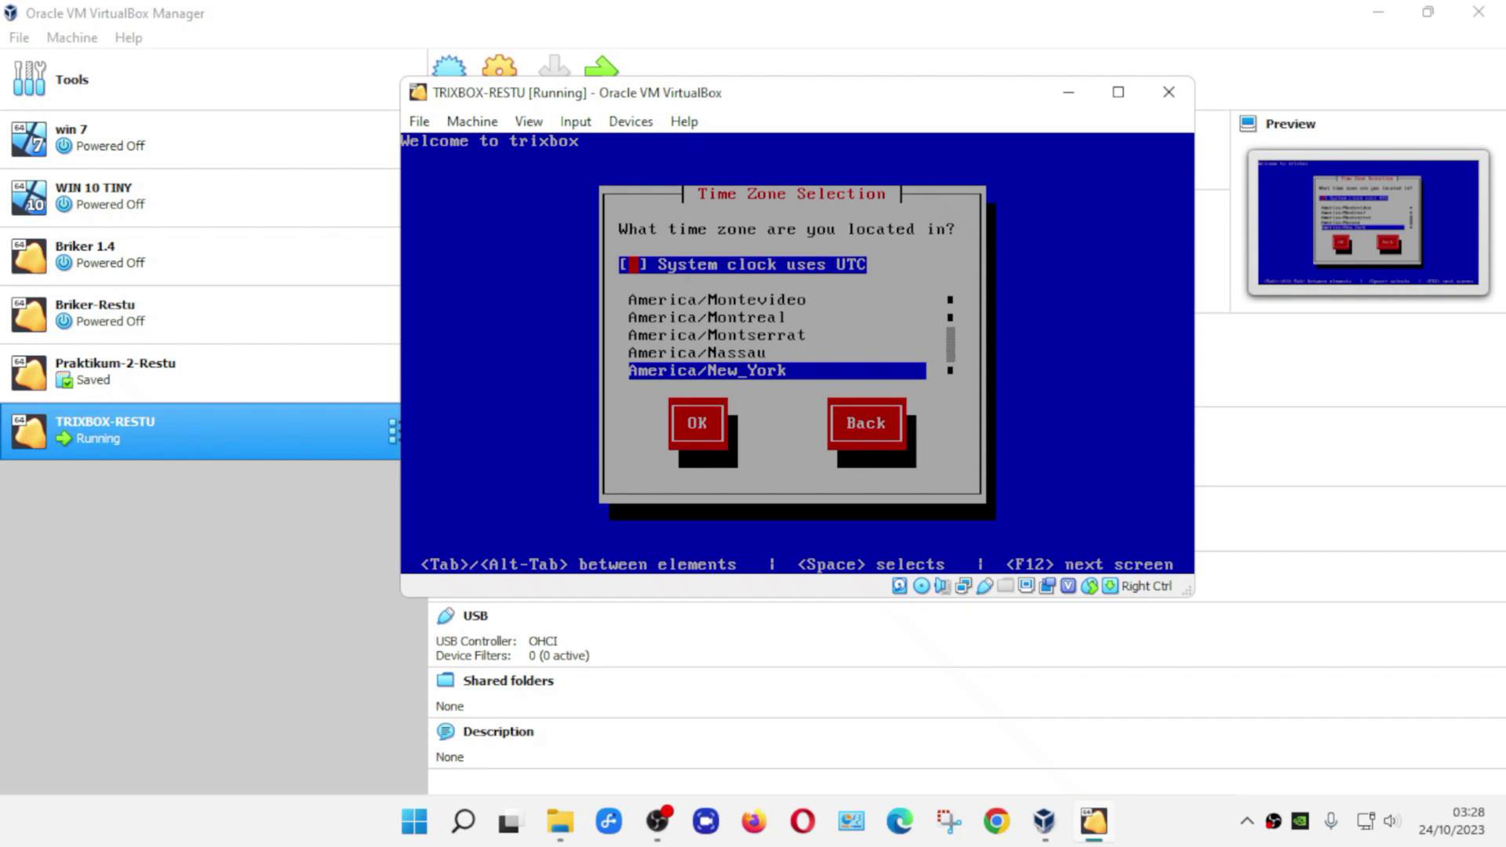
# - Choose Asia/Jakarta from the time zone list and confirm it
pyautogui.press('Tab')
pyautogui.press('Down')
pyautogui.press('Down')
pyautogui.press('Down')
pyautogui.press('Down')
pyautogui.press('Down')
pyautogui.press('Down')
pyautogui.press('Down')
pyautogui.press('Down')
pyautogui.press('Down')
pyautogui.press('Down')
pyautogui.press('Down')
pyautogui.press('Down')
pyautogui.press('Down')
pyautogui.press('Down')
pyautogui.press('Down')
pyautogui.press('Down')
pyautogui.press('Down')
pyautogui.press('Down')
pyautogui.press('Down')
pyautogui.press('Down')
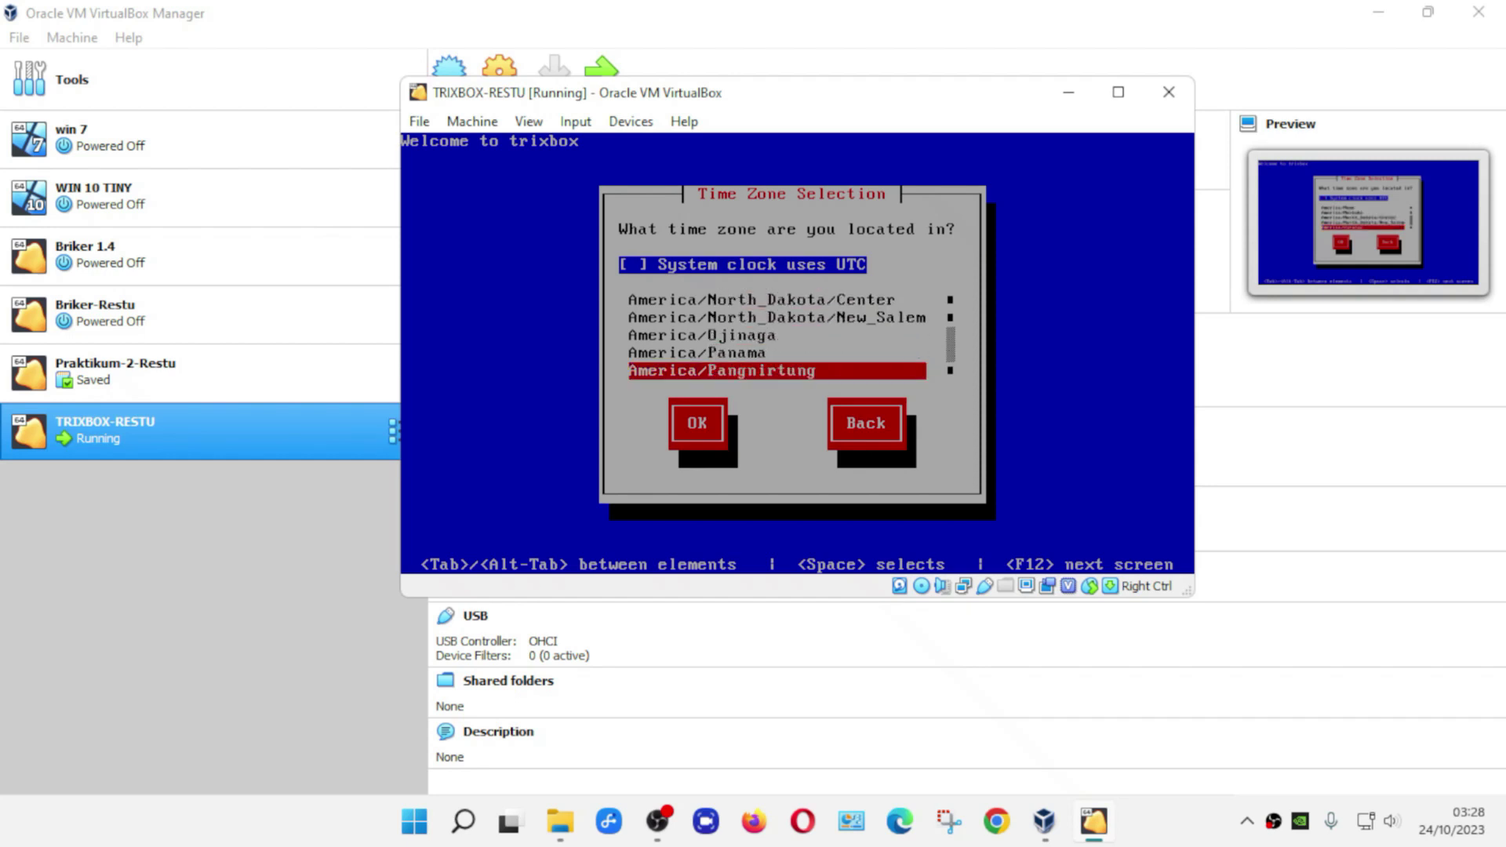
pyautogui.press('Down')
pyautogui.press('Down')
pyautogui.press('Down')
pyautogui.press('Down')
pyautogui.press('Down')
pyautogui.press('Down')
pyautogui.press('Down')
pyautogui.press('Down')
pyautogui.press('Down')
pyautogui.press('Down')
pyautogui.press('Down')
pyautogui.press('Down')
pyautogui.press('Down')
pyautogui.press('Down')
pyautogui.press('Down')
pyautogui.press('Down')
pyautogui.press('Down')
pyautogui.press('Down')
pyautogui.press('Down')
pyautogui.press('Down')
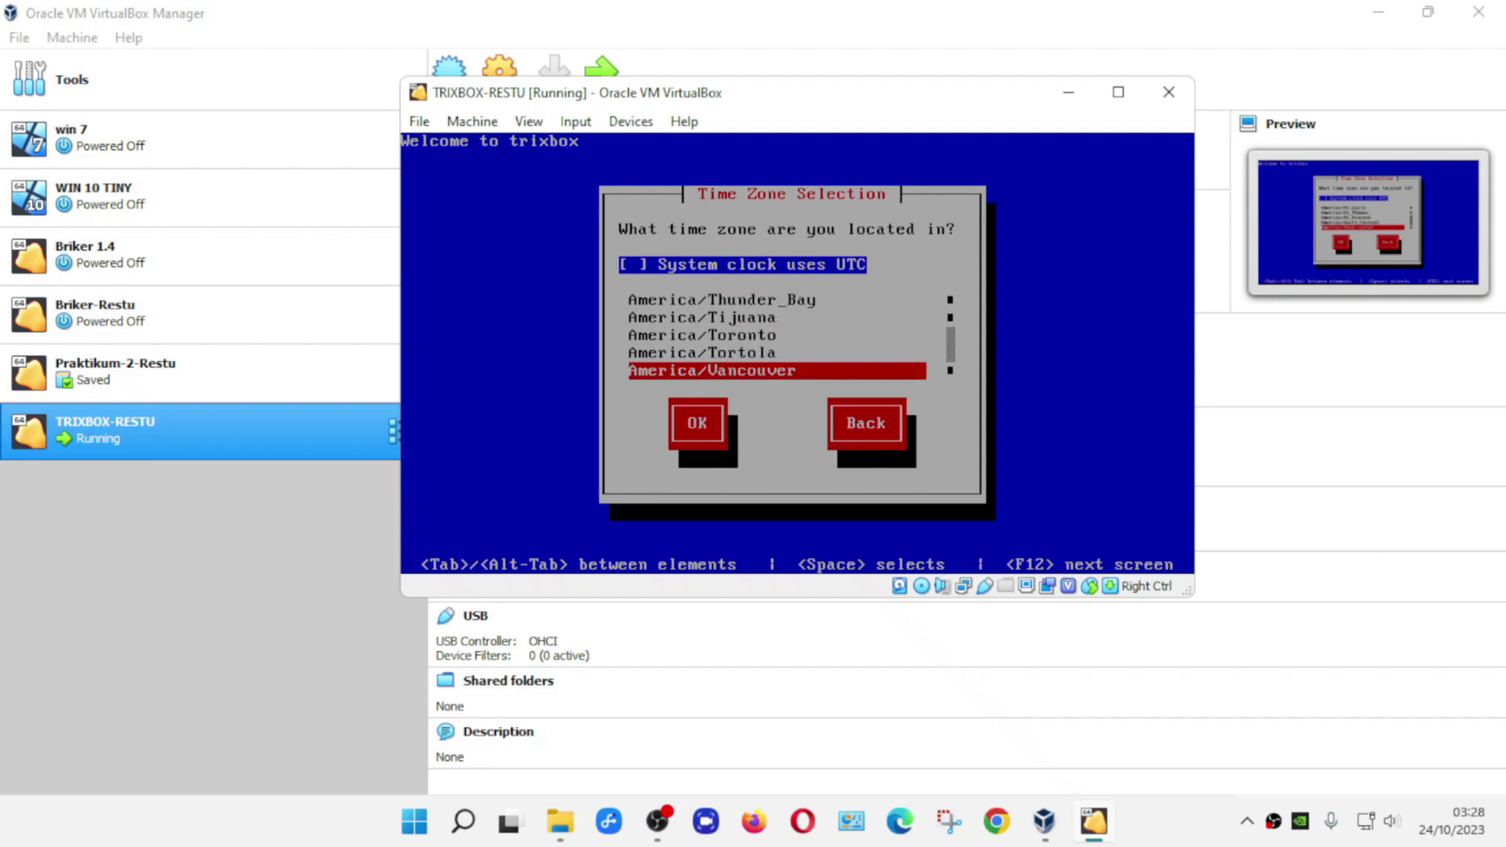
pyautogui.press('Down')
pyautogui.press('Down')
pyautogui.press('Down')
pyautogui.press('Down')
pyautogui.press('Down')
pyautogui.press('Down')
pyautogui.press('Down')
pyautogui.press('Down')
pyautogui.press('Down')
pyautogui.press('Down')
pyautogui.press('Down')
pyautogui.press('Down')
pyautogui.press('Down')
pyautogui.press('Down')
pyautogui.press('Down')
pyautogui.press('Down')
pyautogui.press('Down')
pyautogui.press('Down')
pyautogui.press('Down')
pyautogui.press('Down')
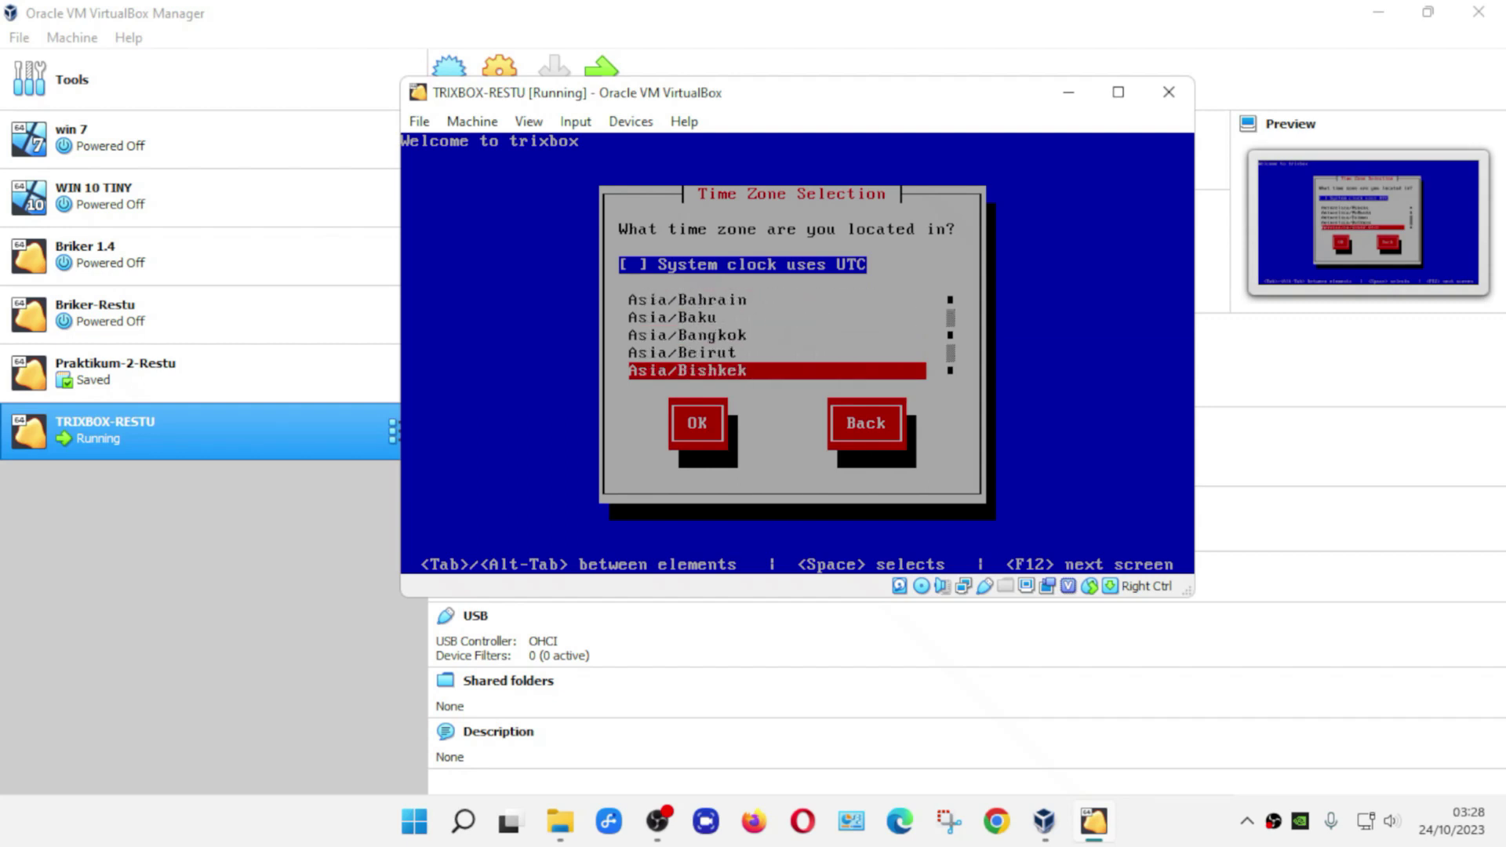
pyautogui.press('Down')
pyautogui.press('Down')
pyautogui.press('Down')
pyautogui.press('Down')
pyautogui.press('Down')
pyautogui.press('Down')
pyautogui.press('Down')
pyautogui.press('Down')
pyautogui.press('Down')
pyautogui.press('Down')
pyautogui.press('Down')
pyautogui.press('Down')
pyautogui.press('Down')
pyautogui.press('Down')
pyautogui.press('Down')
pyautogui.press('Down')
pyautogui.press('Down')
pyautogui.press('Down')
pyautogui.press('Down')
pyautogui.press('Down')
pyautogui.press('Up')
pyautogui.press('Up')
pyautogui.press('Up')
pyautogui.press('Up')
pyautogui.press('Up')
pyautogui.press('Up')
pyautogui.press('Up')
pyautogui.press('Up')
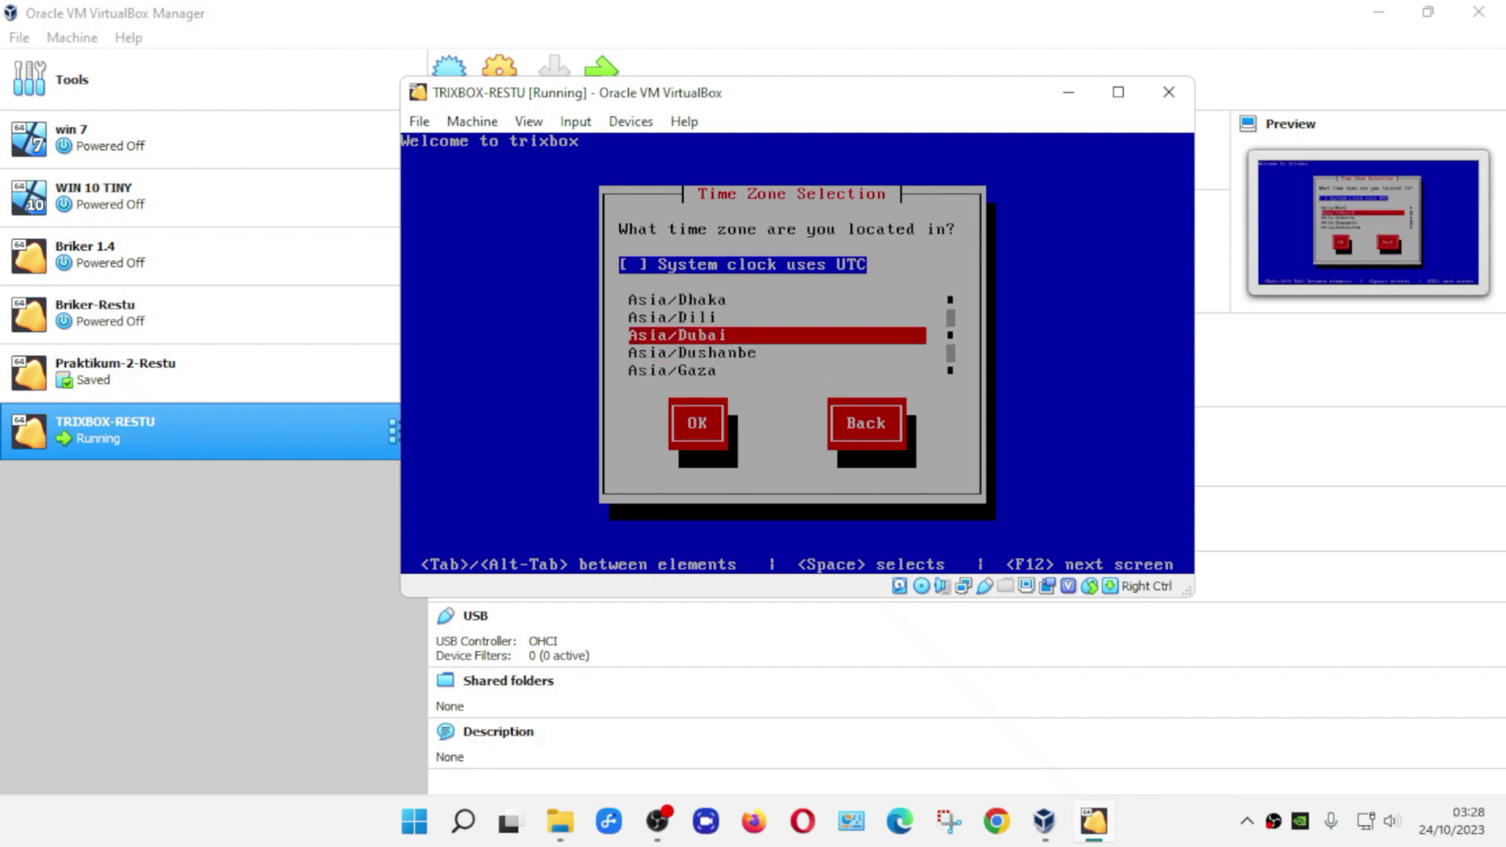
pyautogui.press('Down')
pyautogui.press('Down')
pyautogui.press('Down')
pyautogui.press('Down')
pyautogui.press('Down')
pyautogui.press('Down')
pyautogui.press('Down')
pyautogui.press('Down')
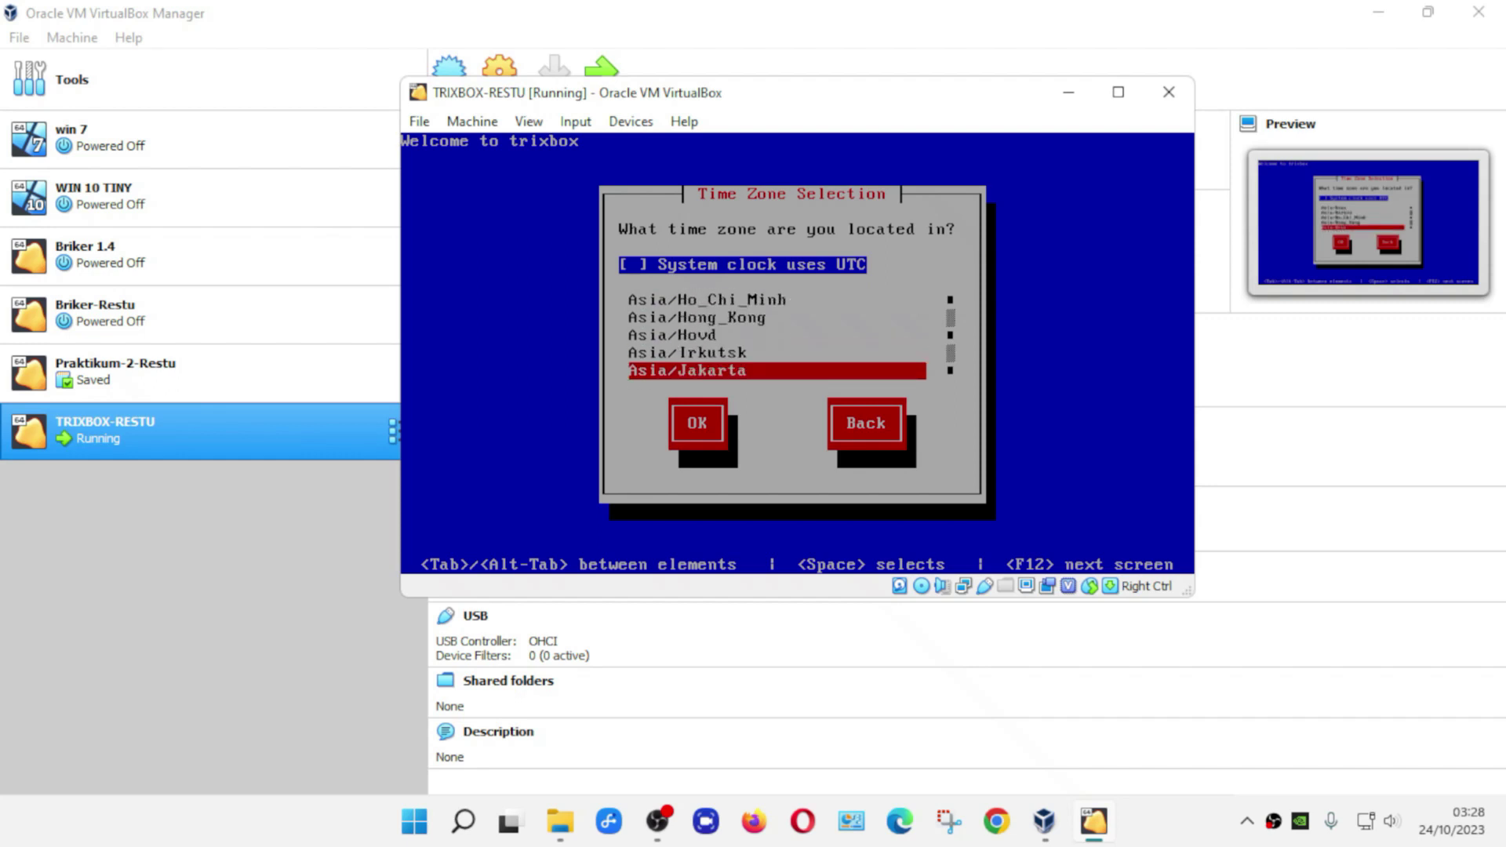
pyautogui.press('Down')
pyautogui.press('Up')
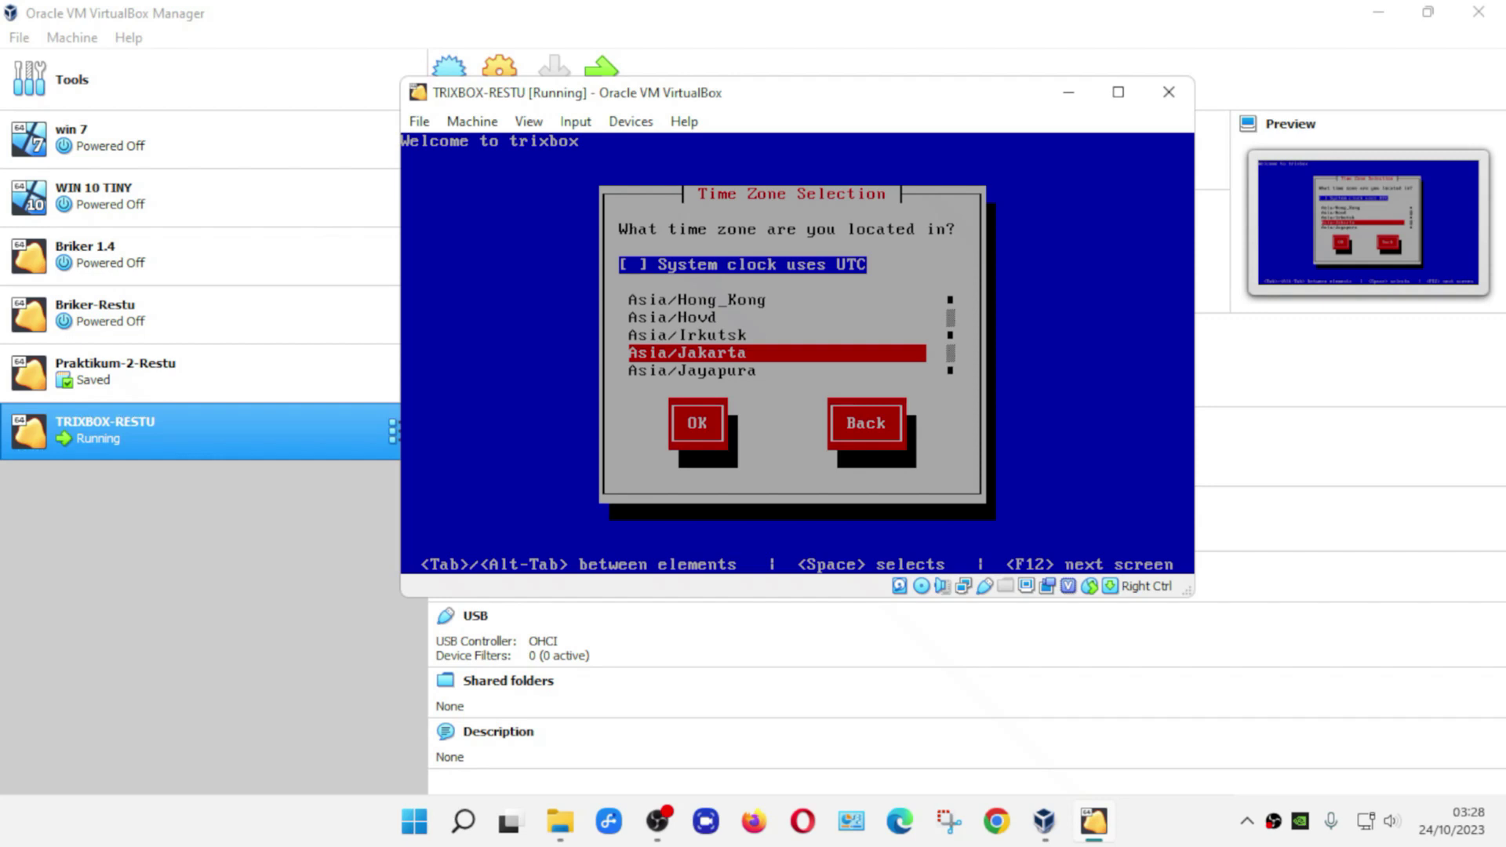
pyautogui.press('Tab')
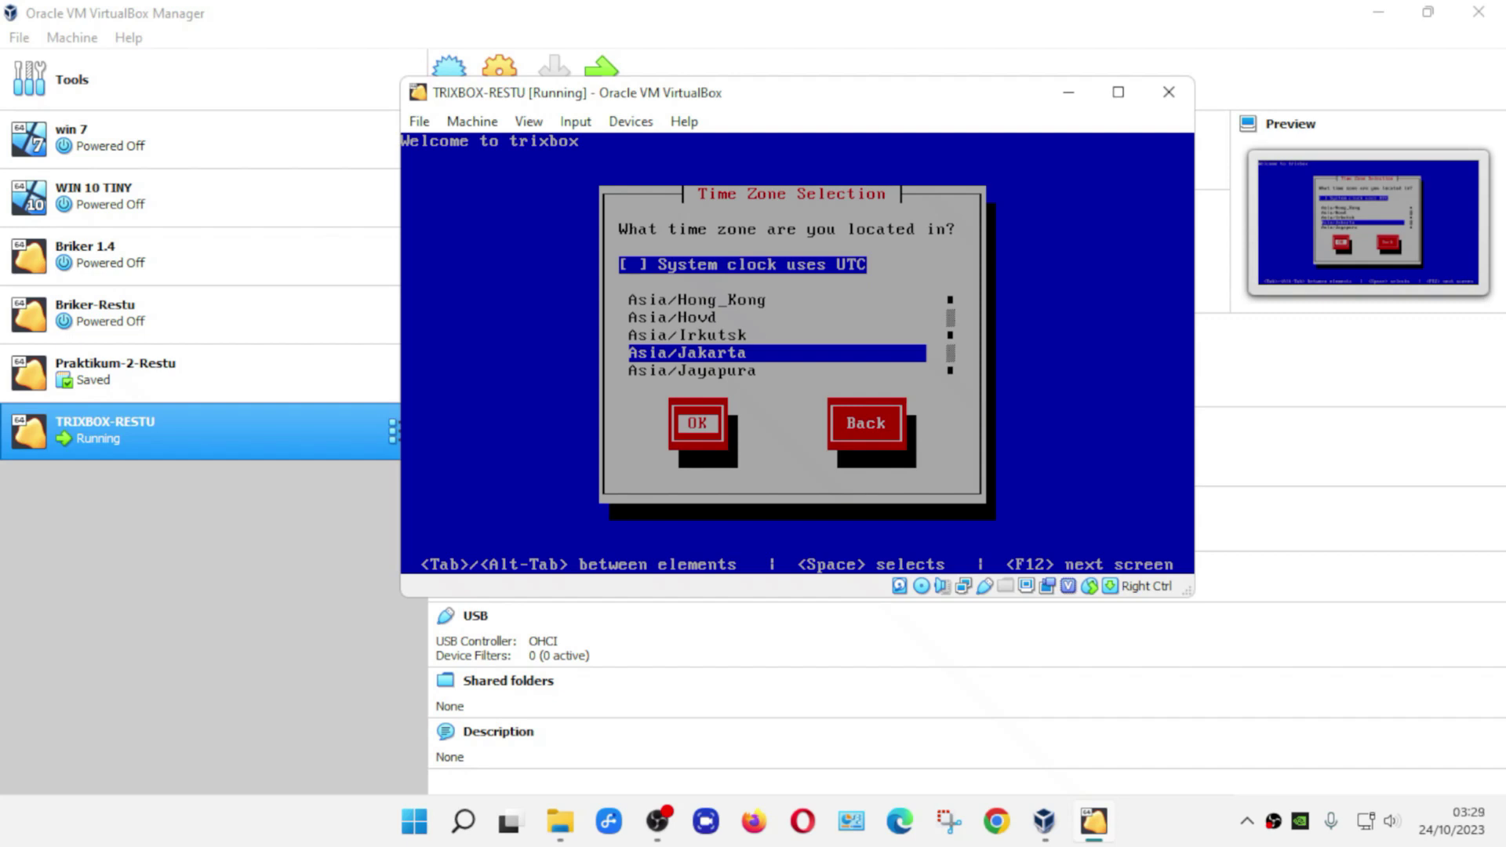
pyautogui.hotkey('shift', 'Tab')
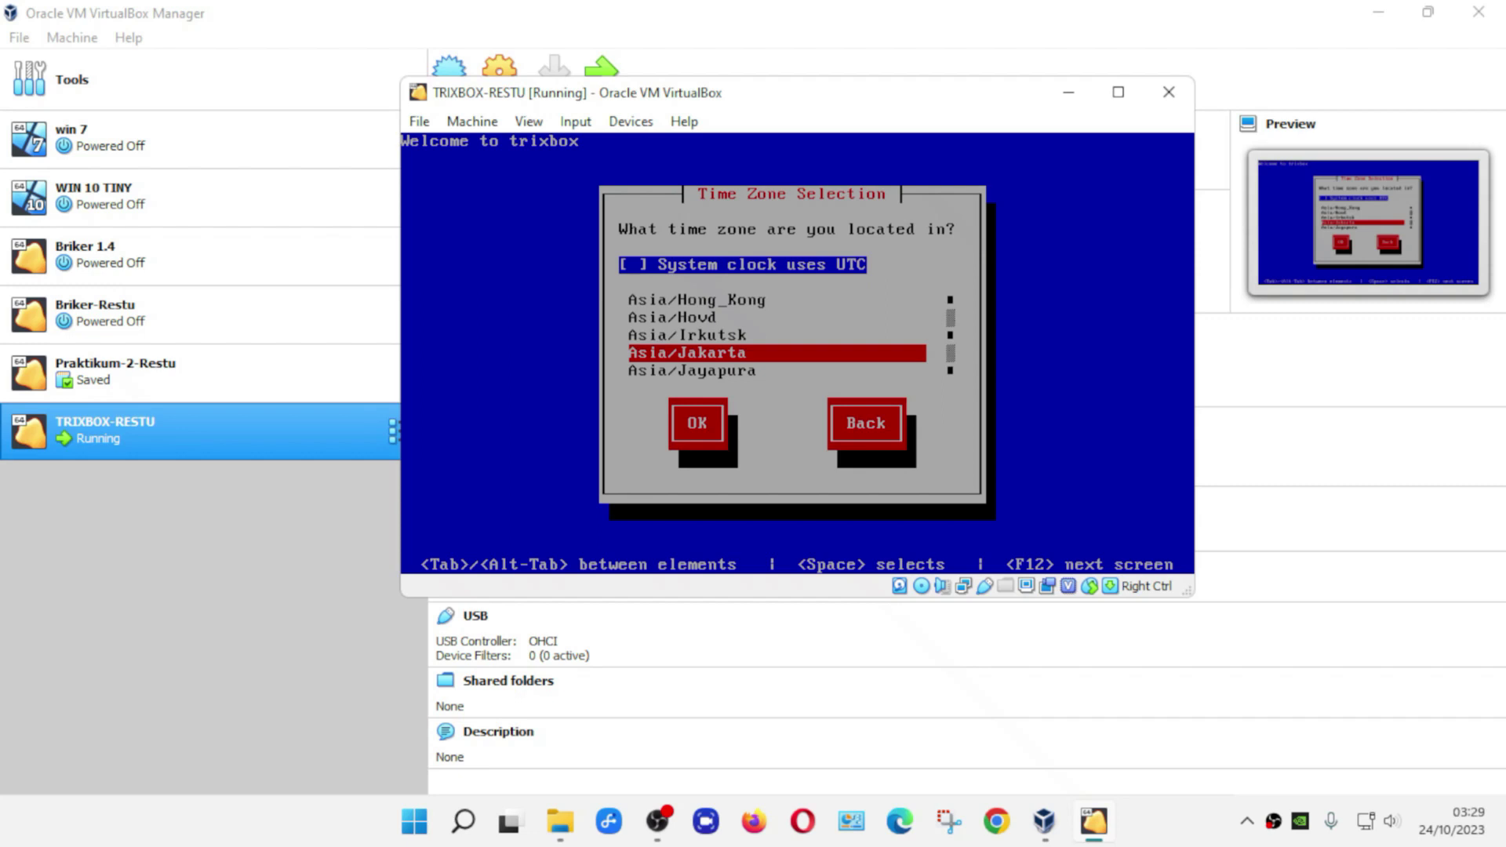
pyautogui.press('Tab')
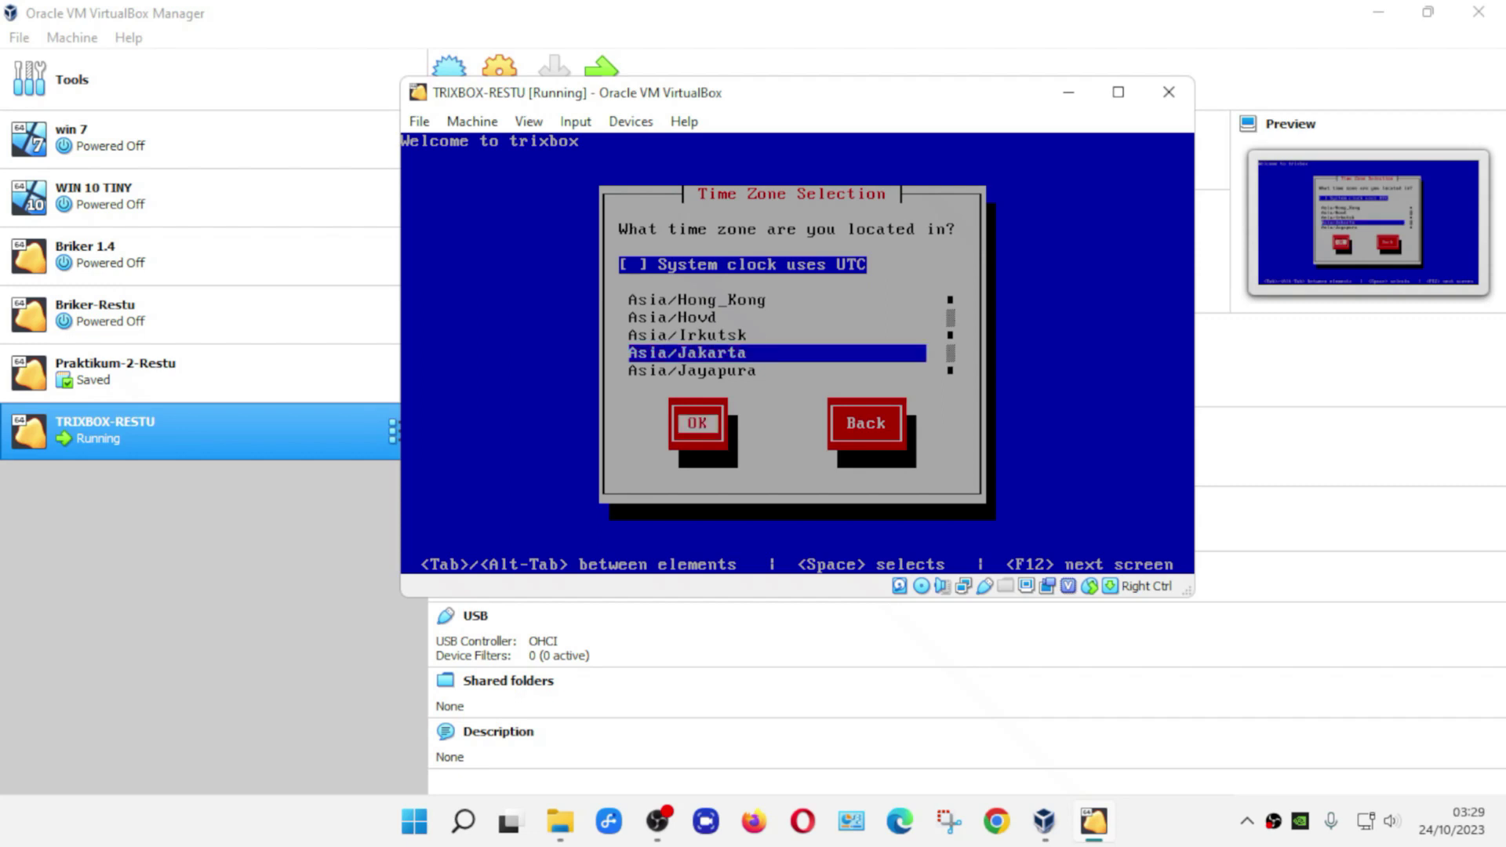
pyautogui.press('Return')
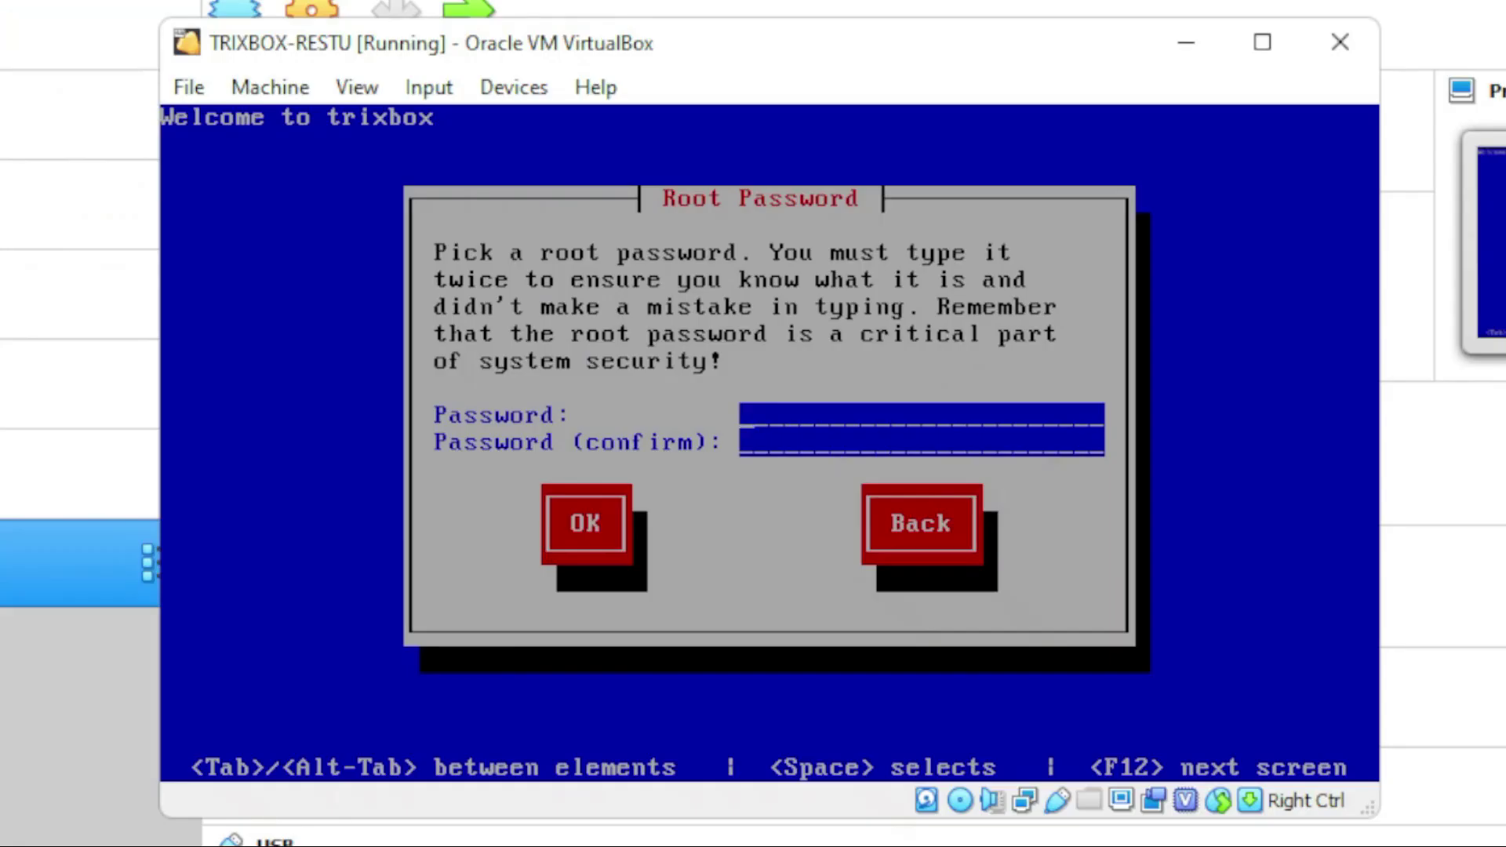
# - Enter the root password in both fields and confirm to continue the installation
pyautogui.write('*********')
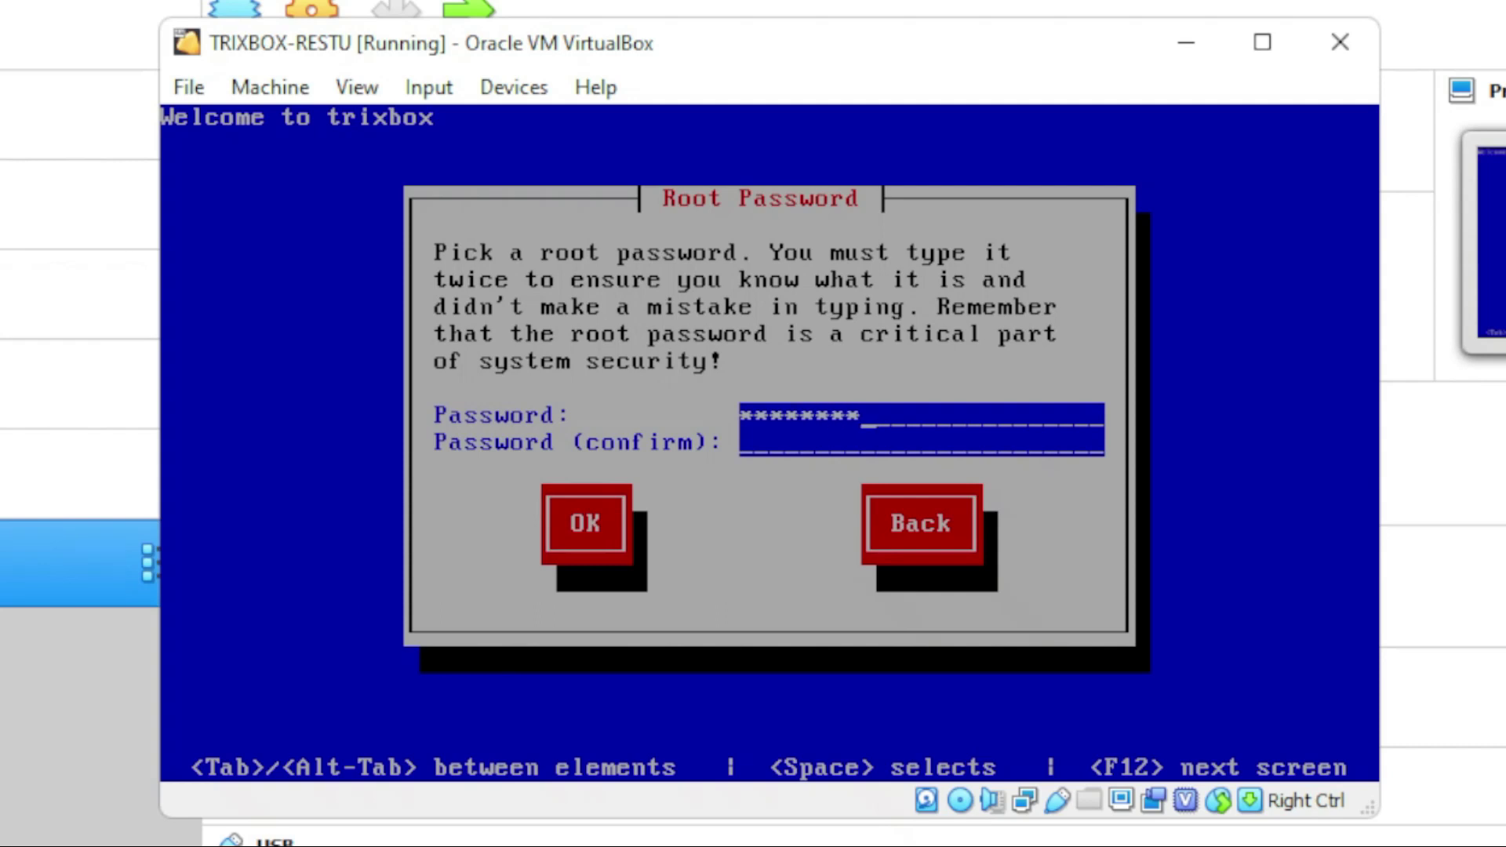
pyautogui.press('Tab')
pyautogui.write('*********')
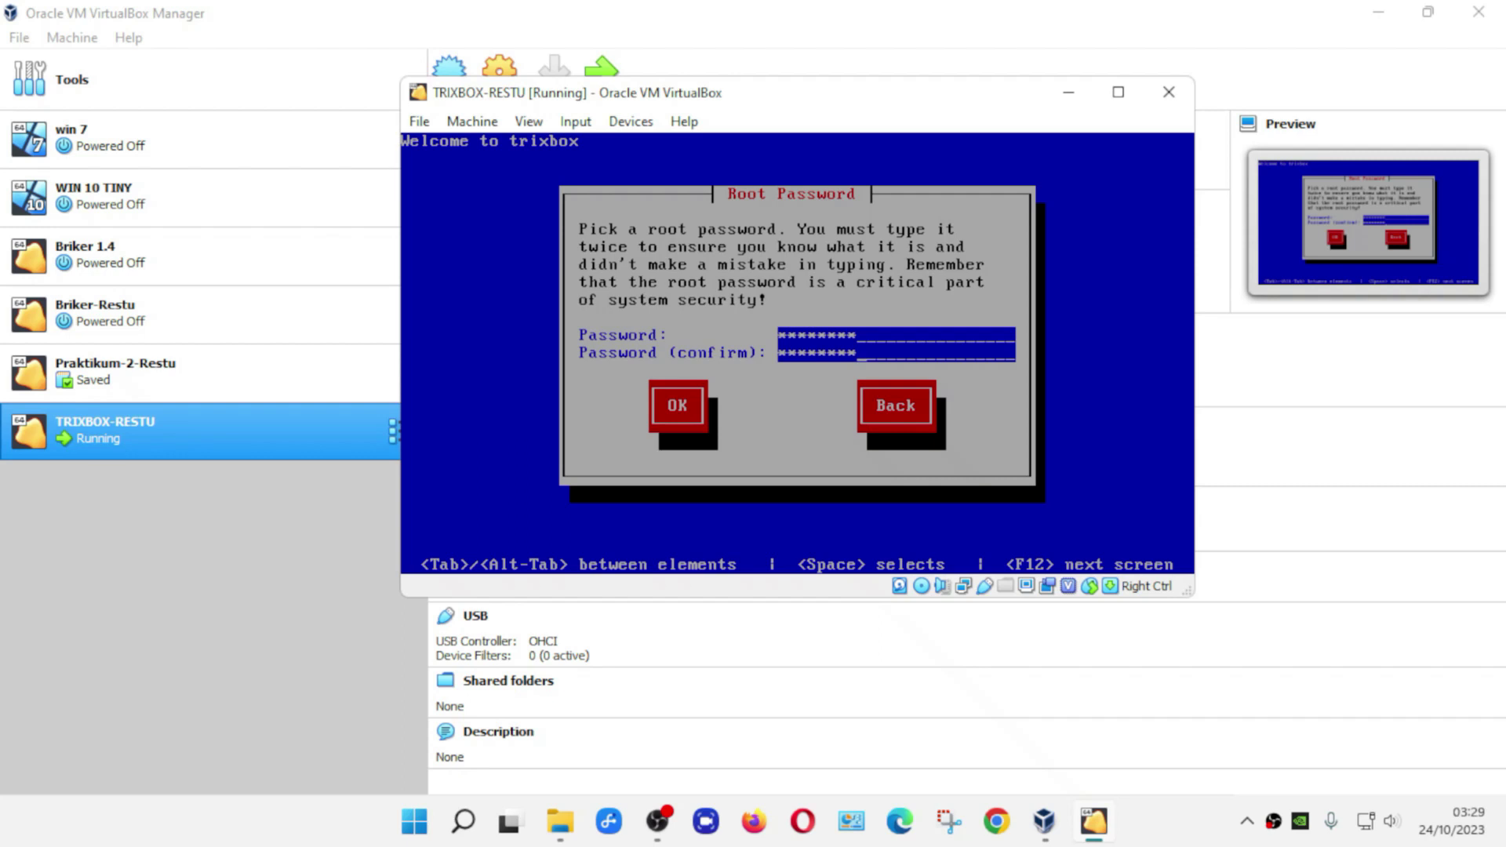
pyautogui.press('Tab')
pyautogui.press('Return')
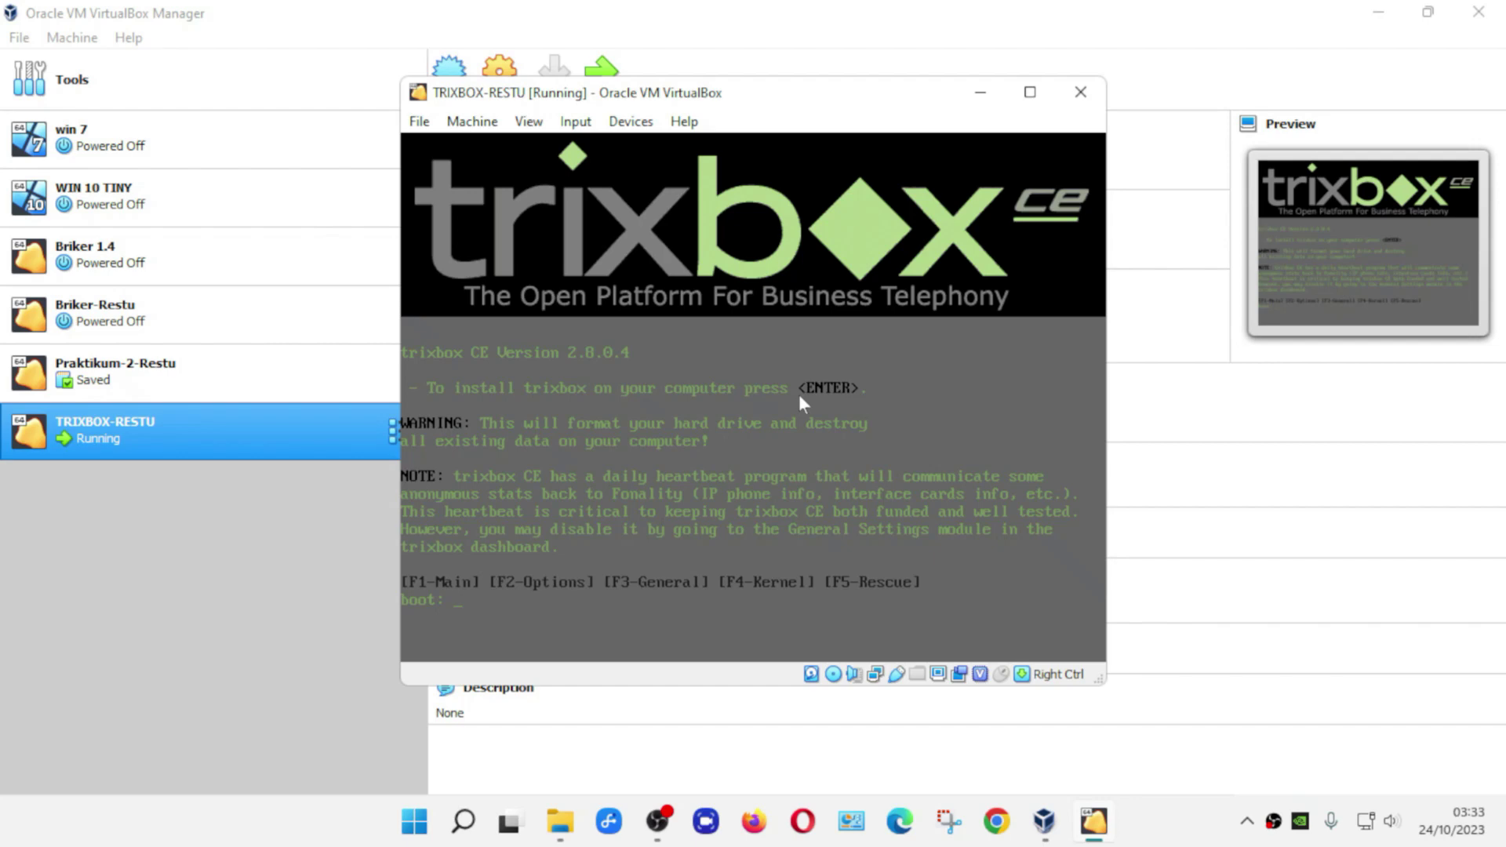
# - Eject trixbox-2.8.0.4.iso from the VM's optical drive and bring up the Machine menu
pyautogui.click(640, 125)
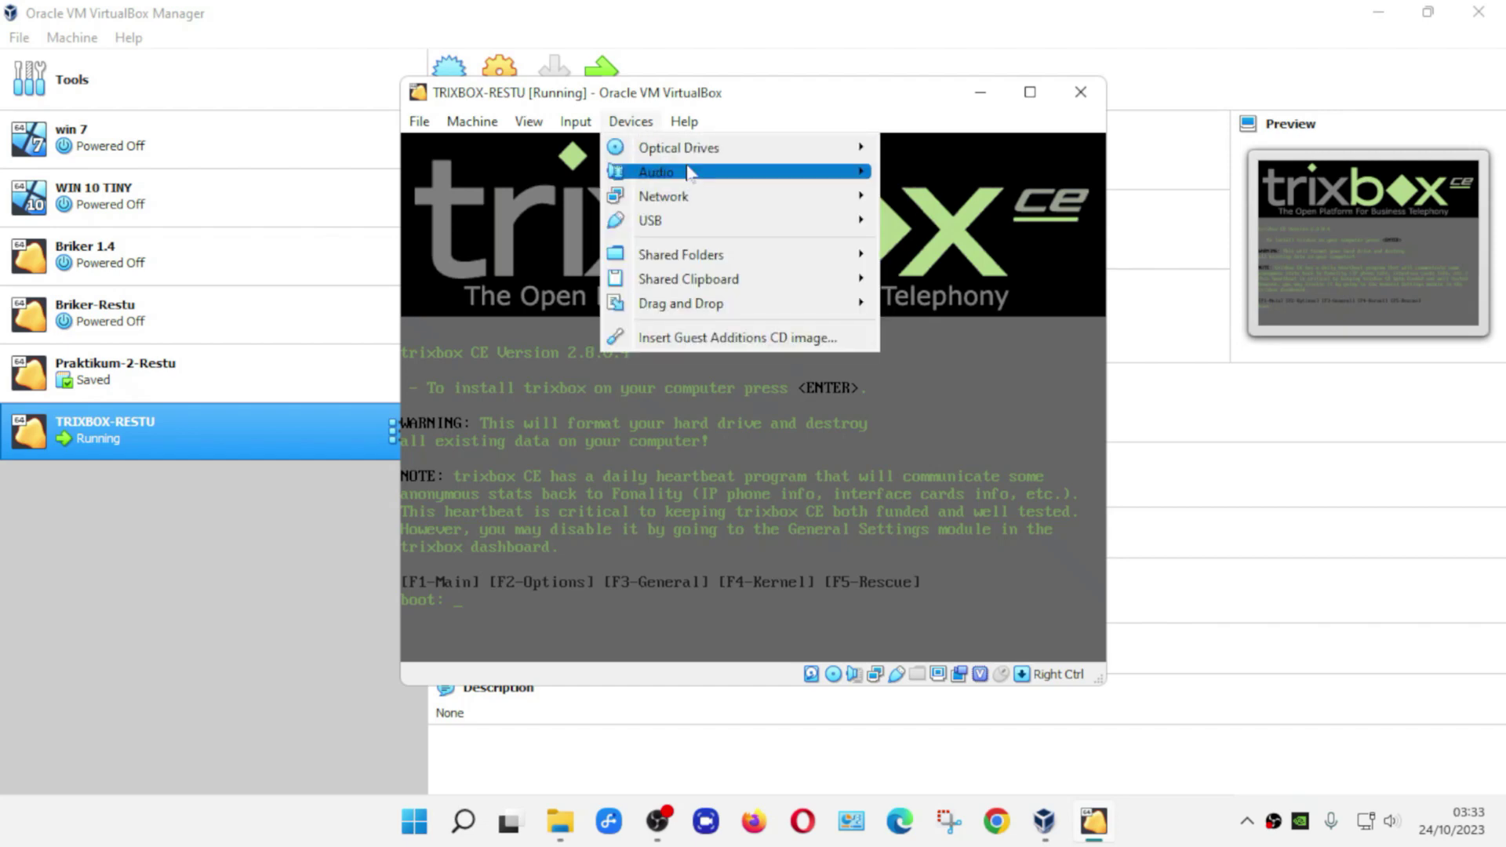
pyautogui.moveTo(715, 160)
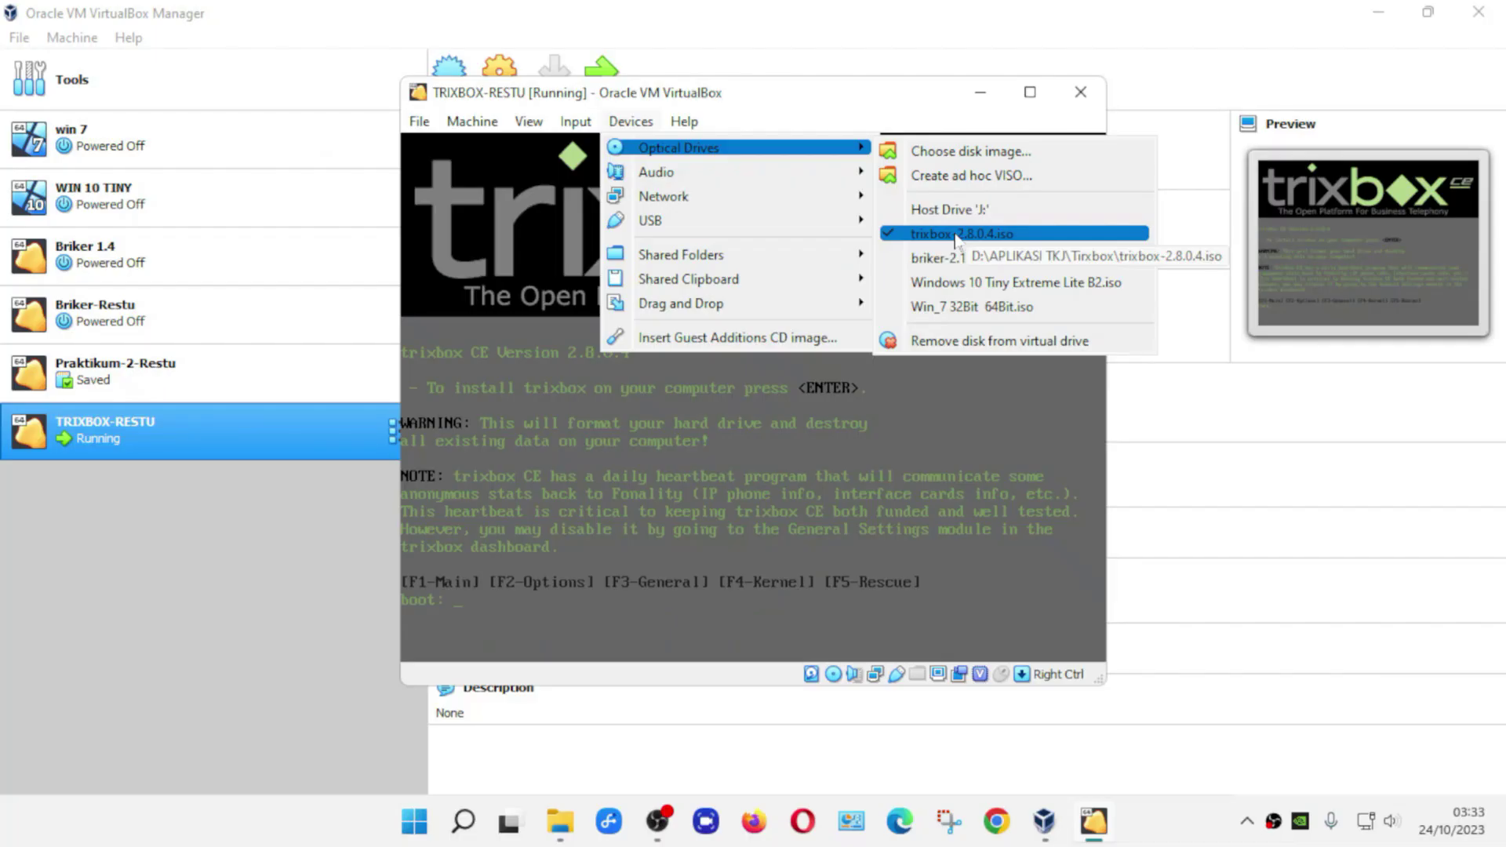
pyautogui.click(955, 235)
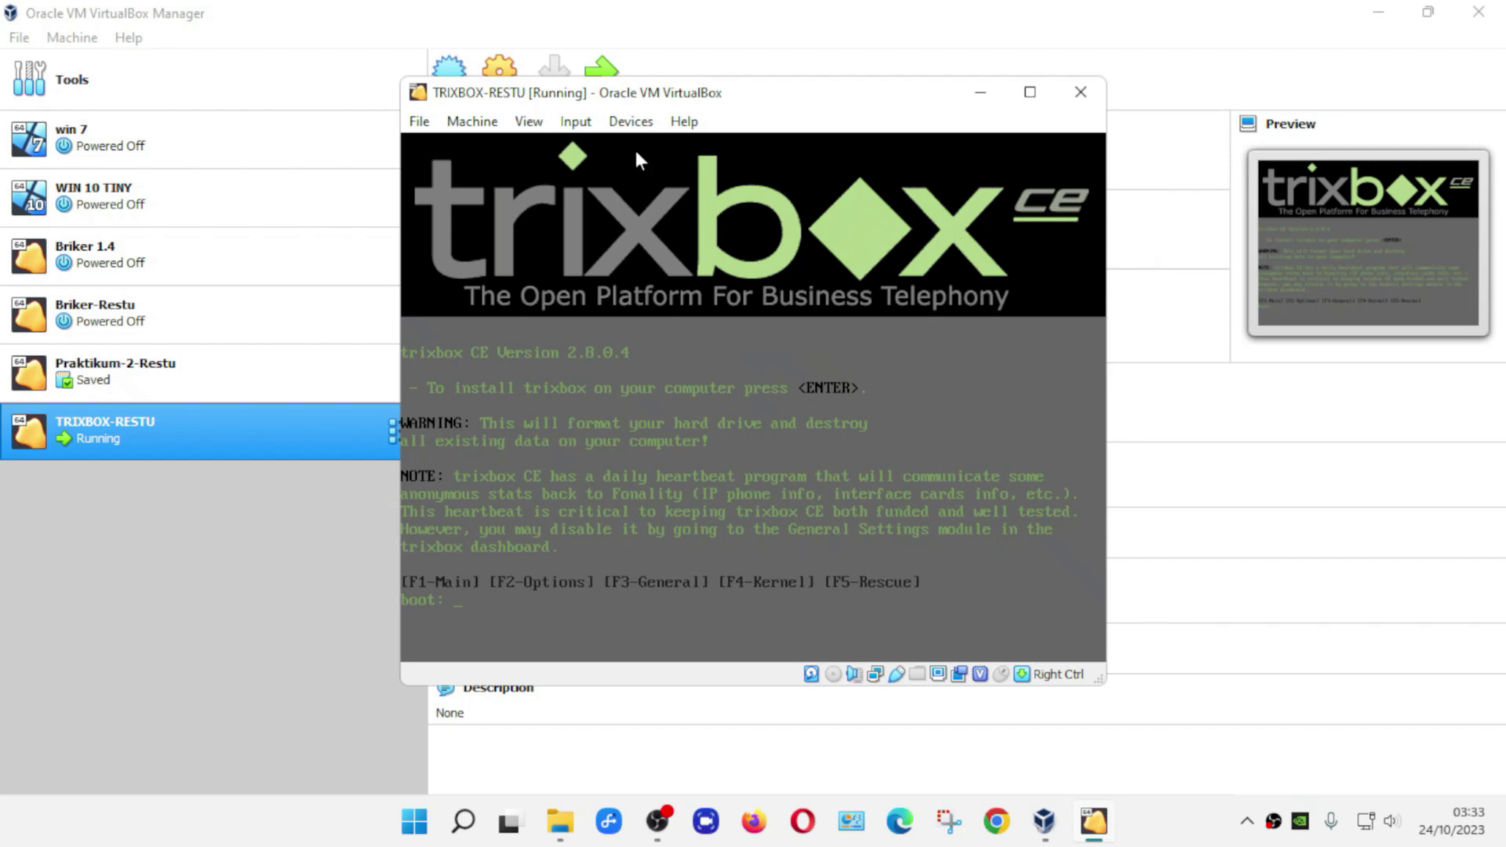
pyautogui.click(477, 121)
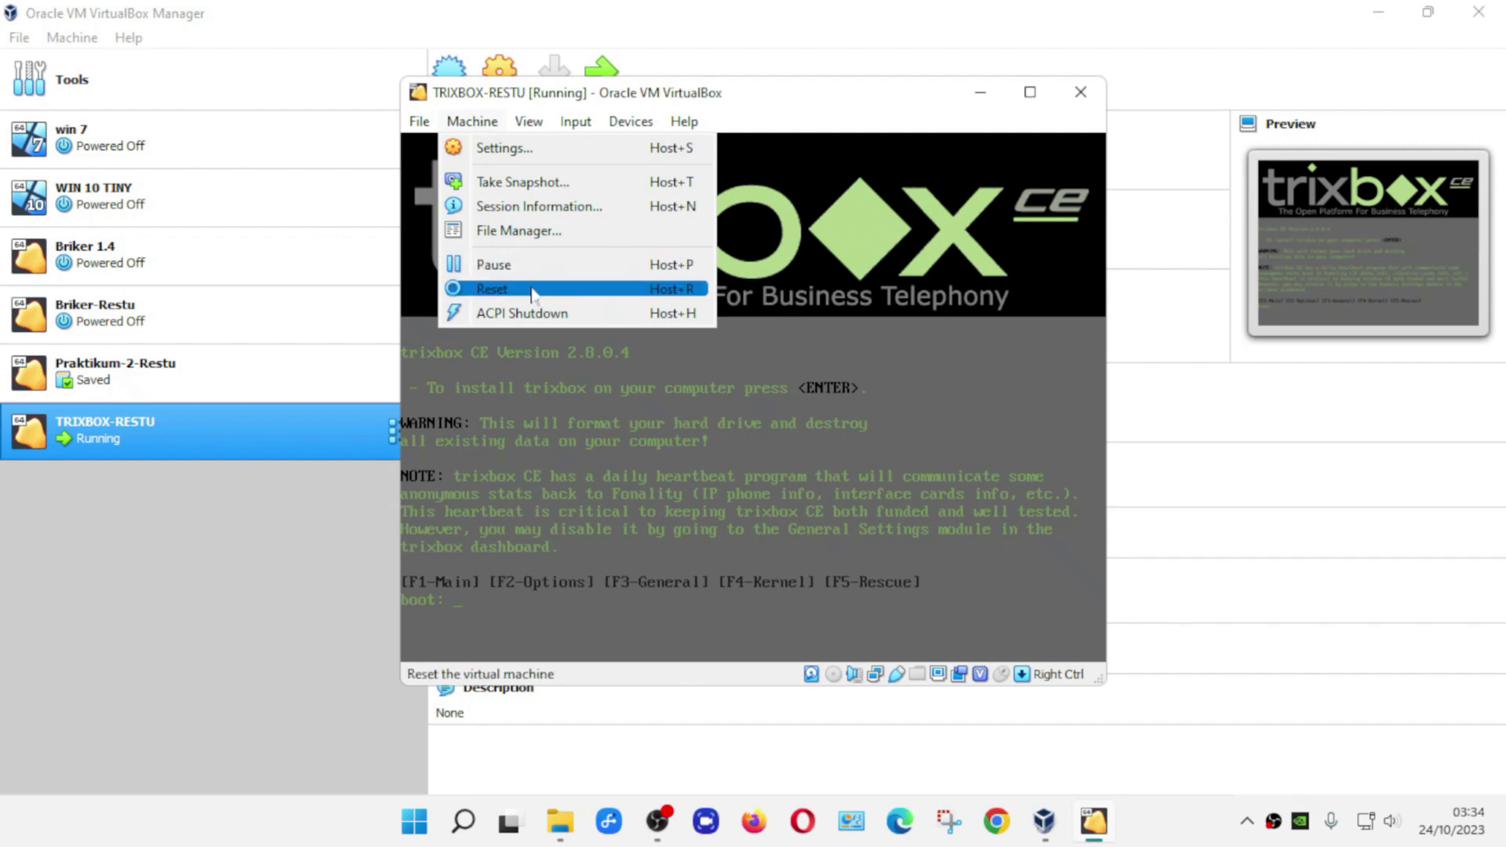
# - Reset the TRIXBOX-RESTU VM so it reboots to the trixbox login prompt
pyautogui.click(531, 289)
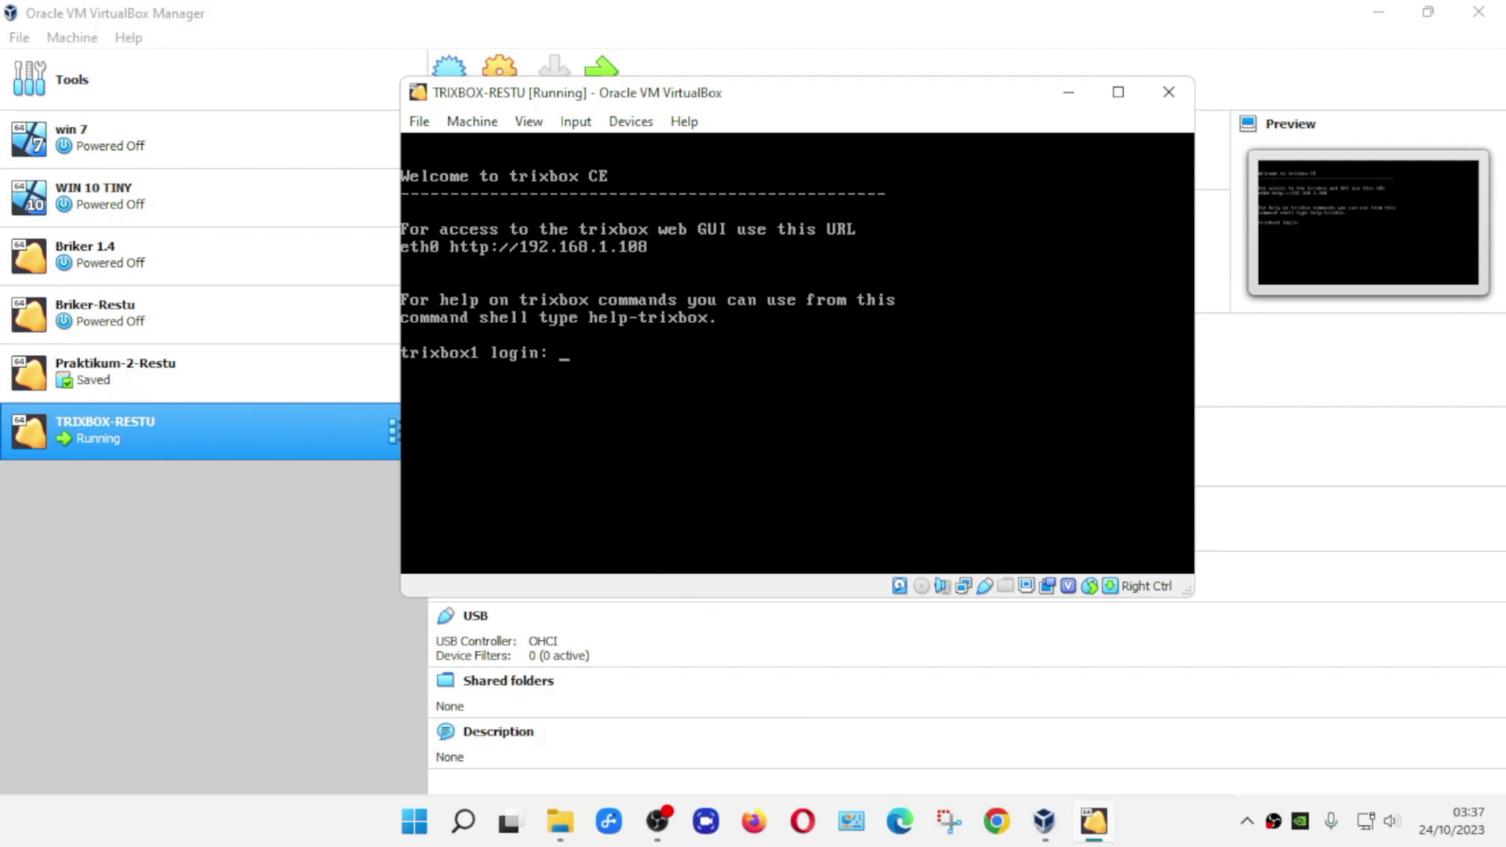
# - Log in to the trixbox1 console as root with the root password
pyautogui.write('root')
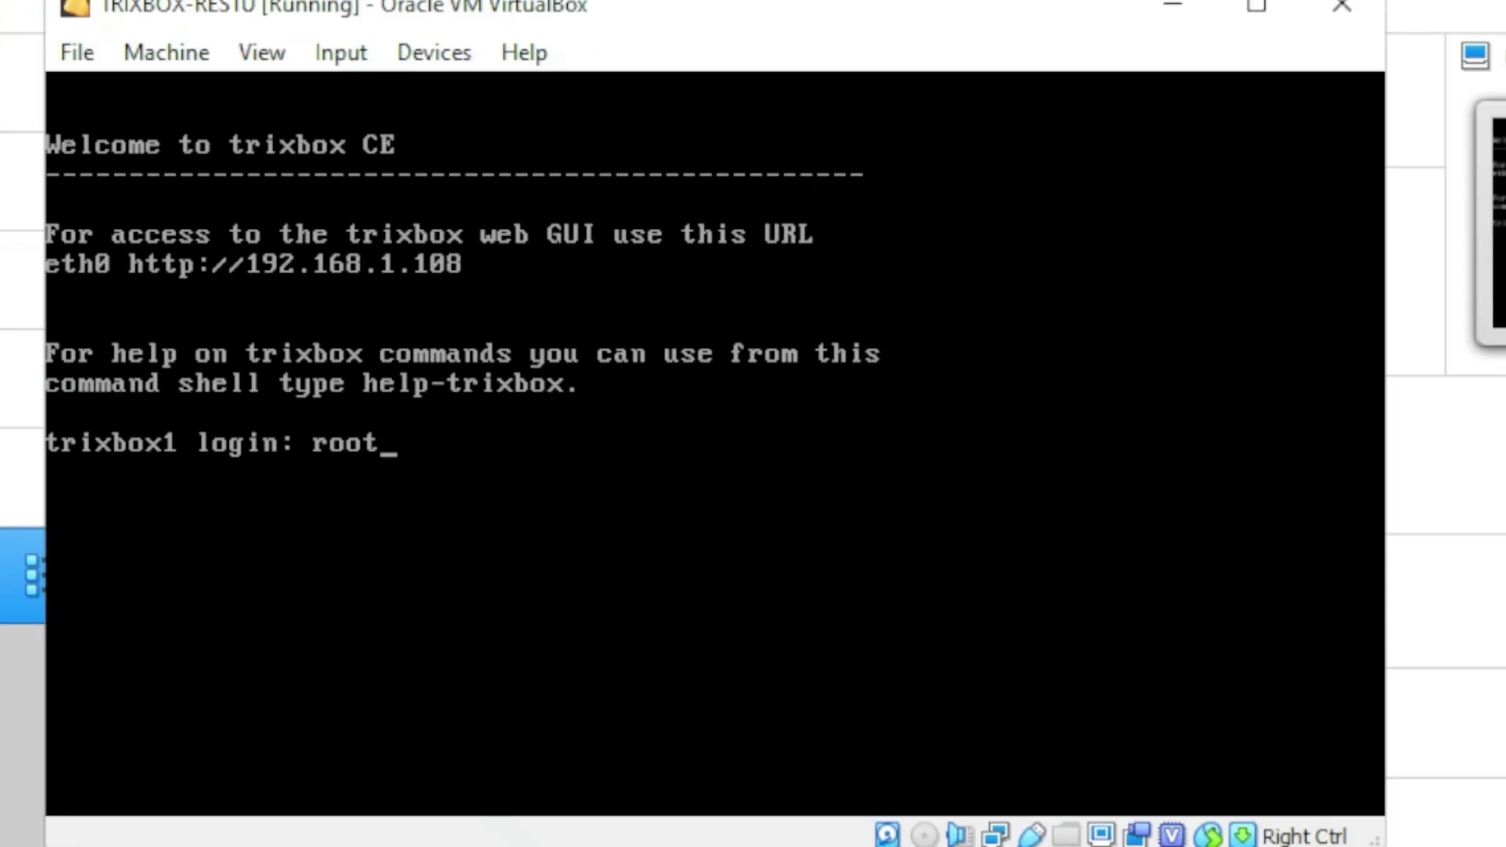
pyautogui.press('Return')
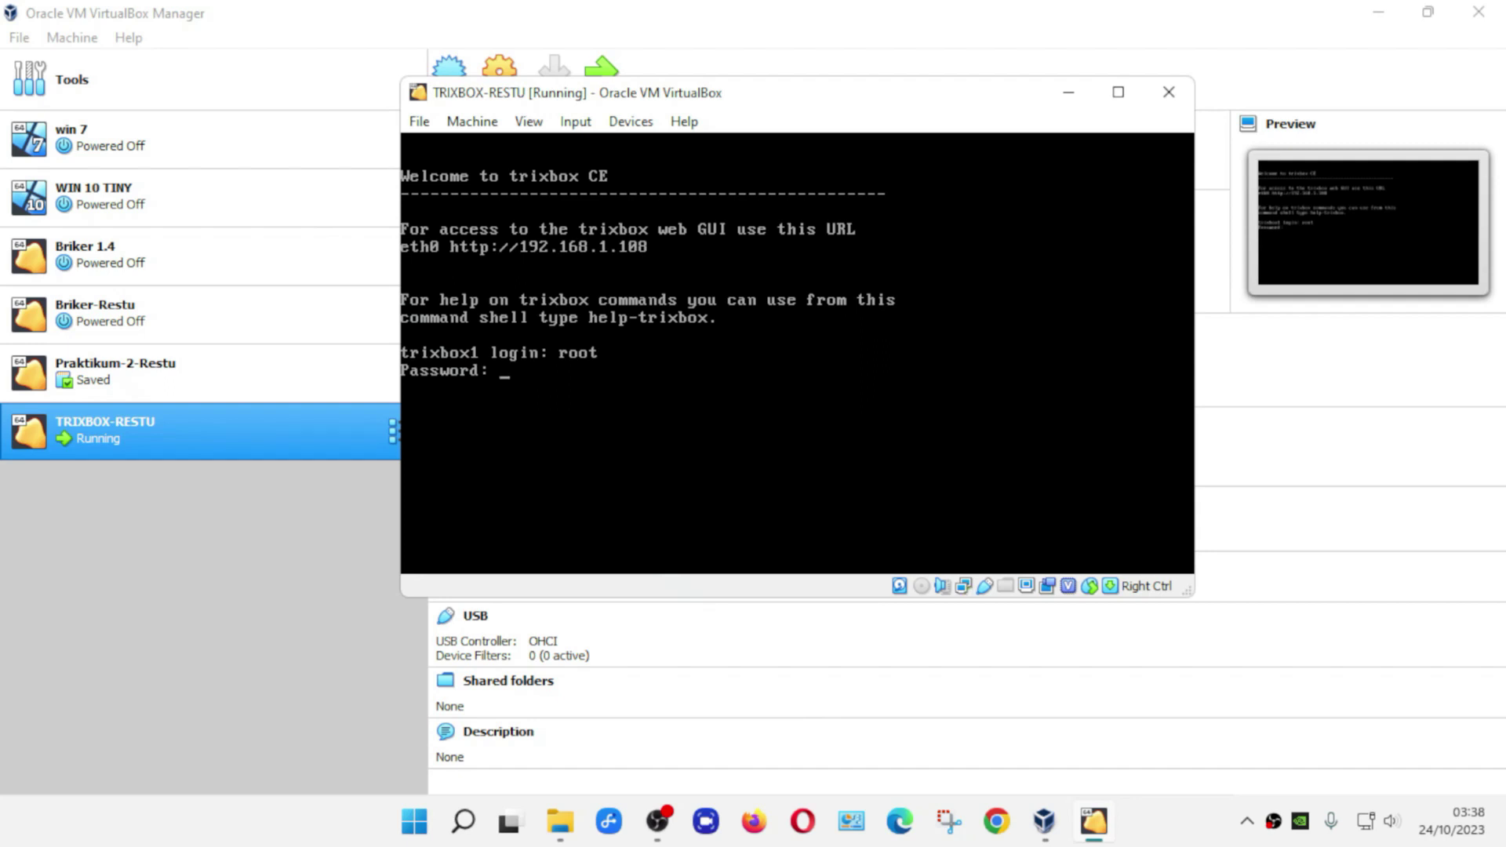
pyautogui.press('Return')
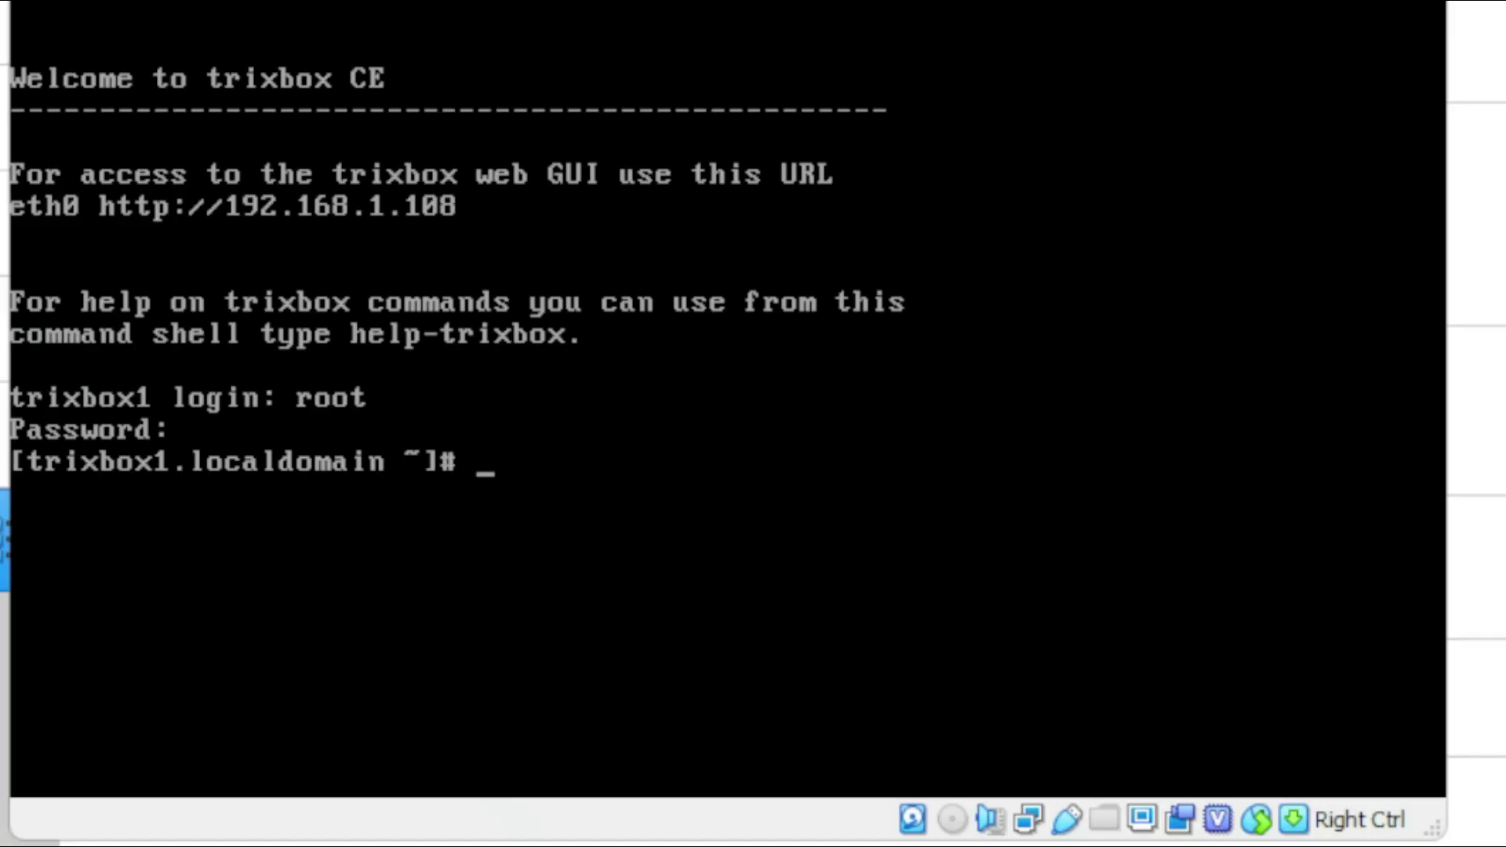
pyautogui.write('clear')
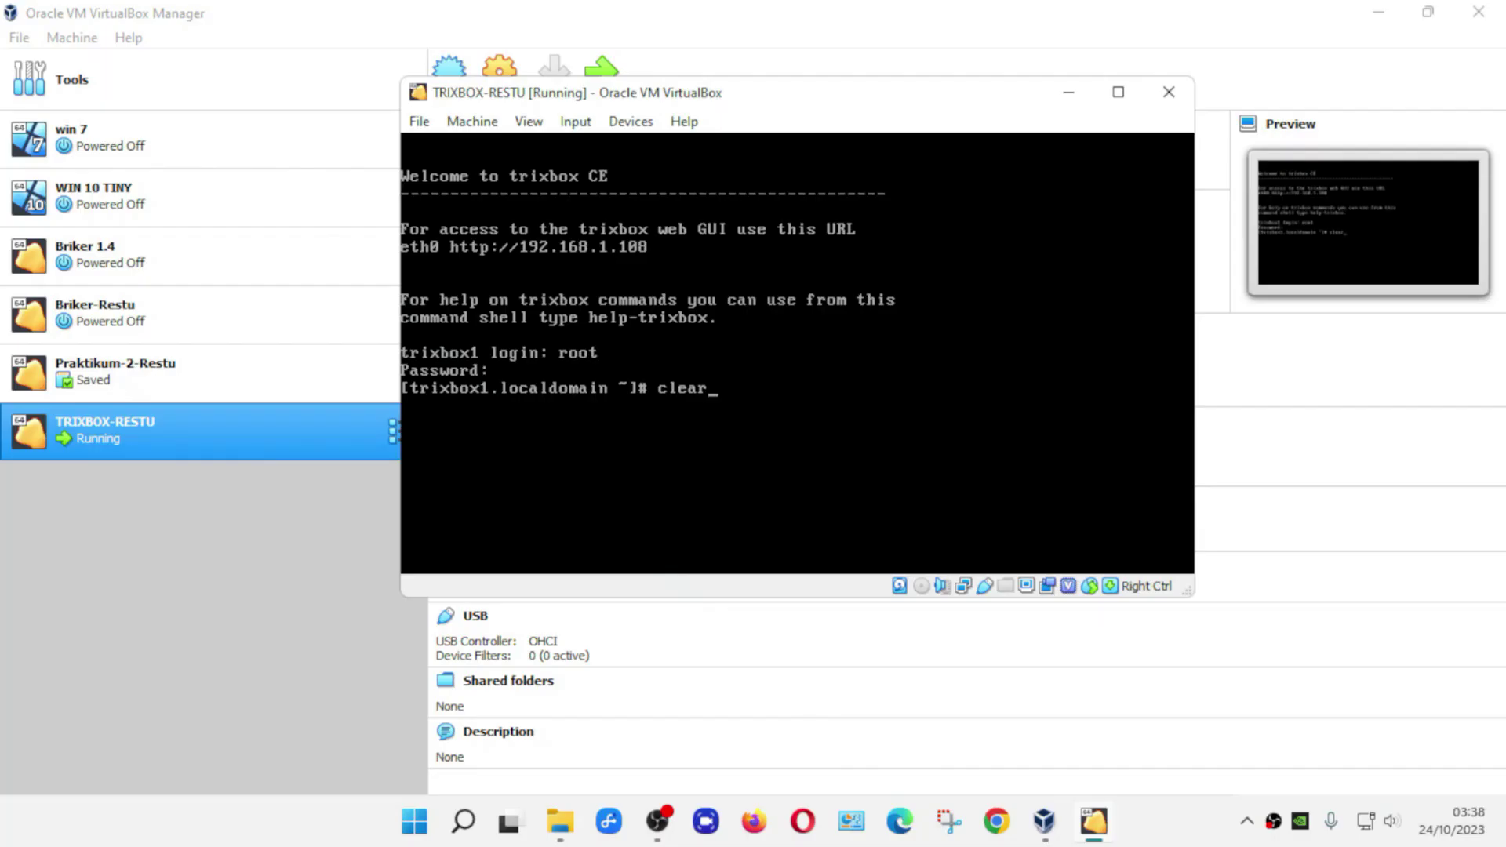
# - Run clear so the trixbox console shows only the root prompt
pyautogui.press('Return')
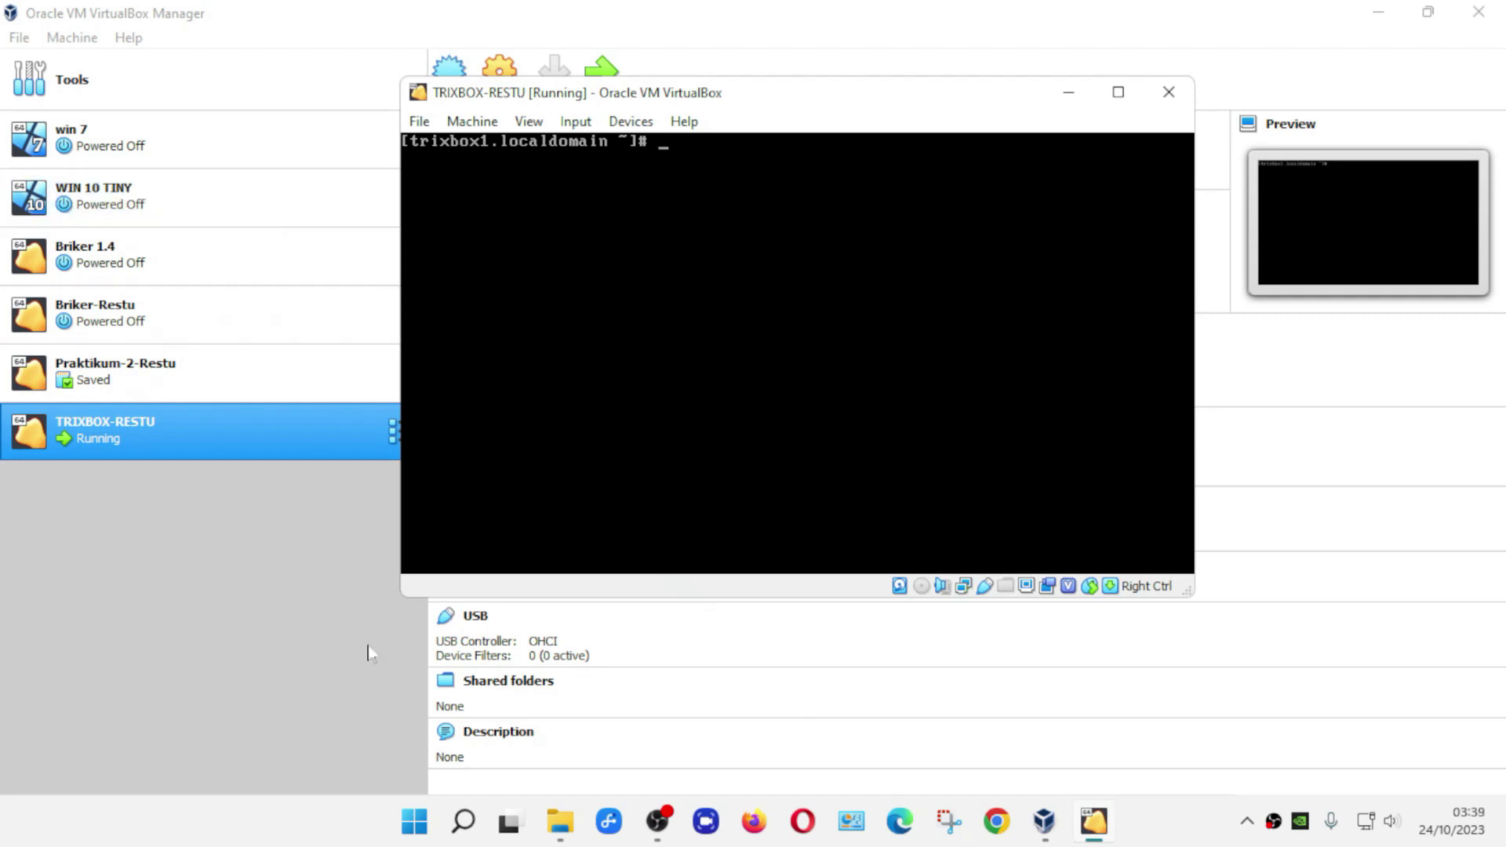
pyautogui.click(415, 821)
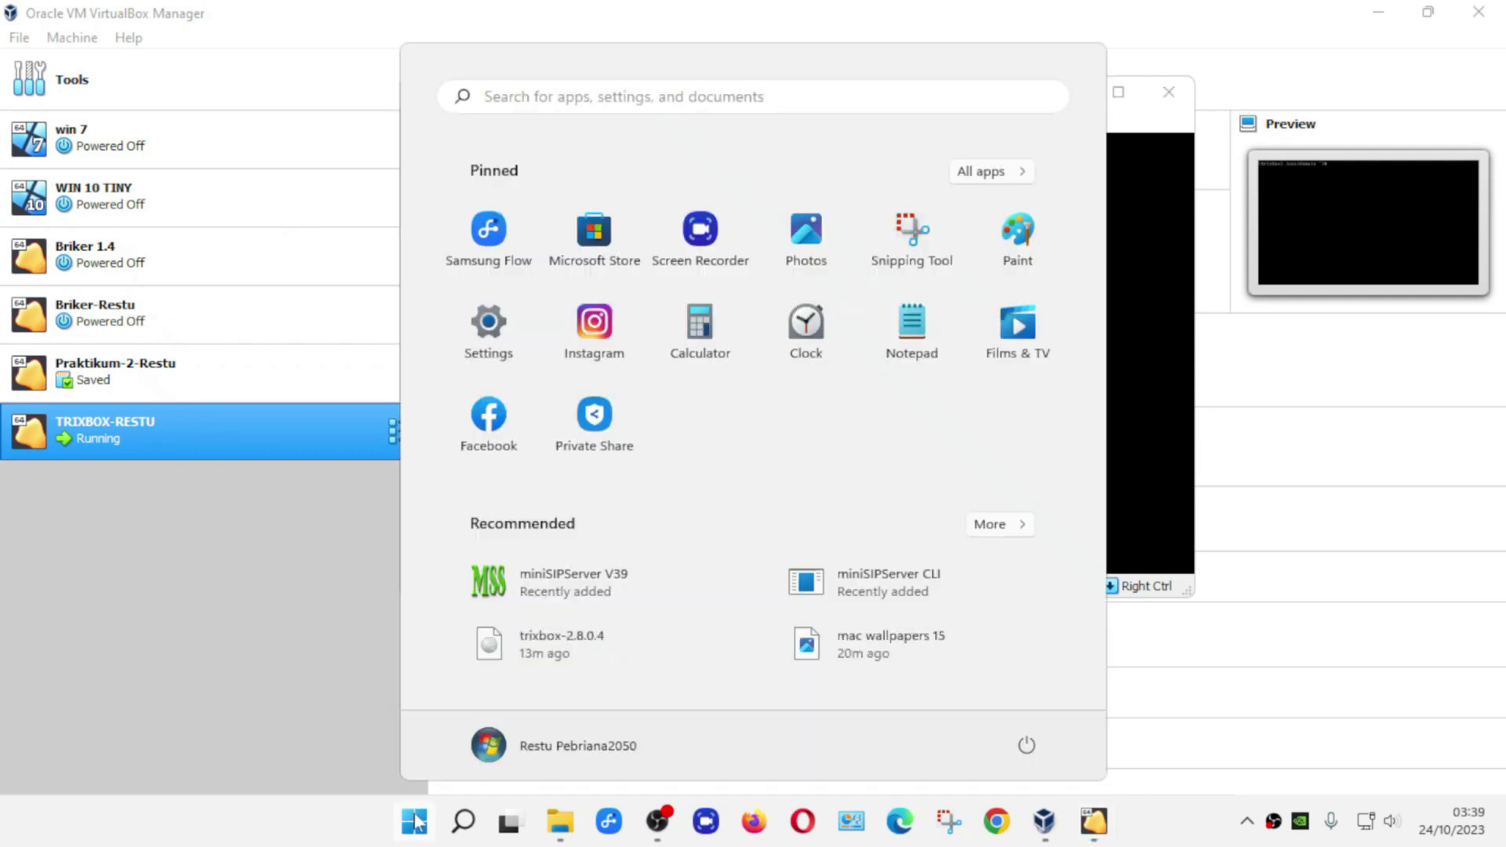
# - Launch cmd from the Windows Run dialog on the host
pyautogui.rightClick(415, 821)
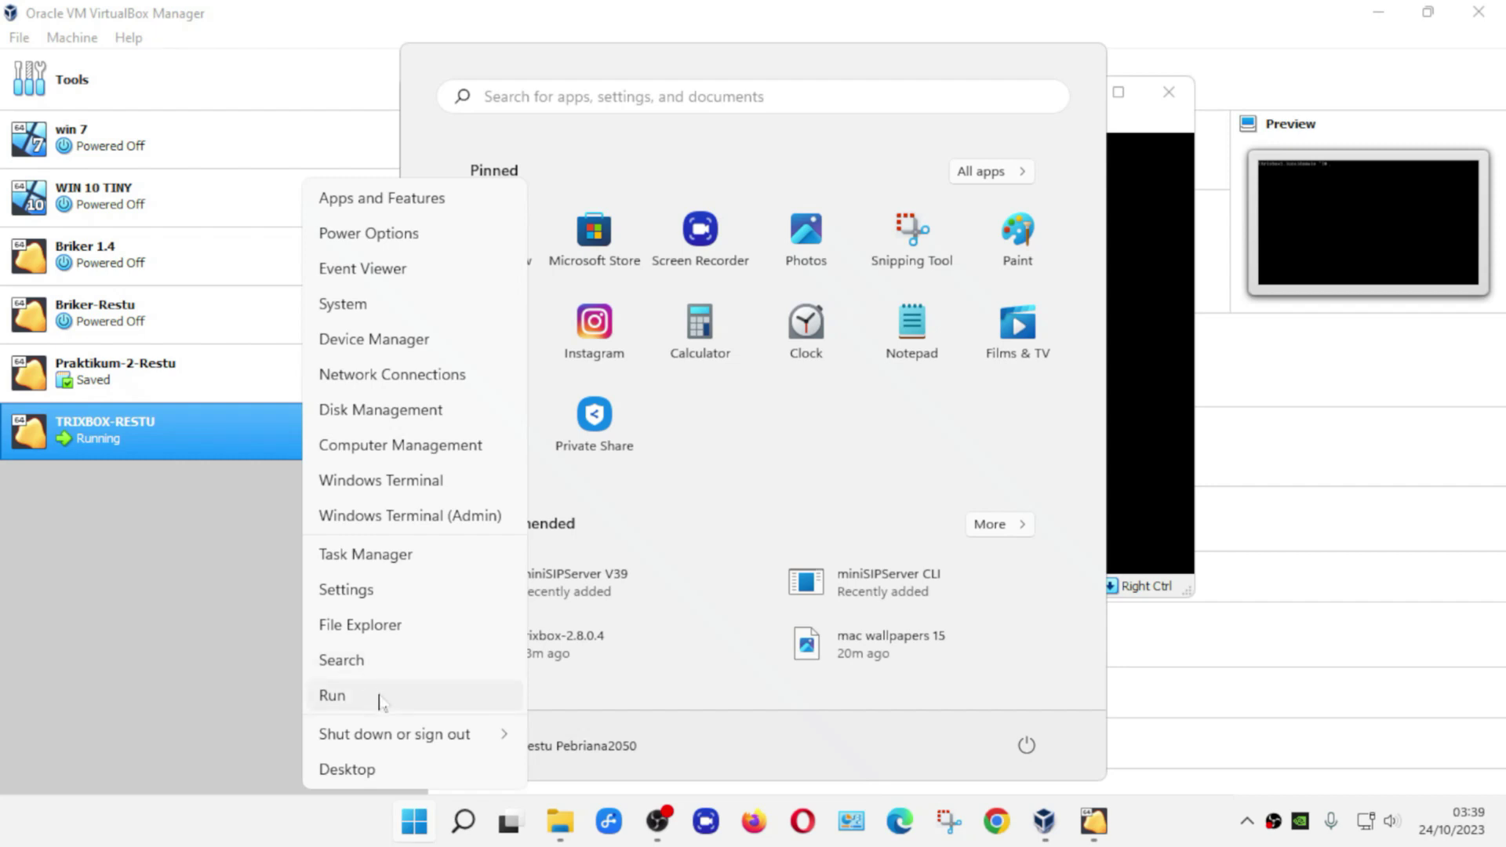
pyautogui.click(377, 698)
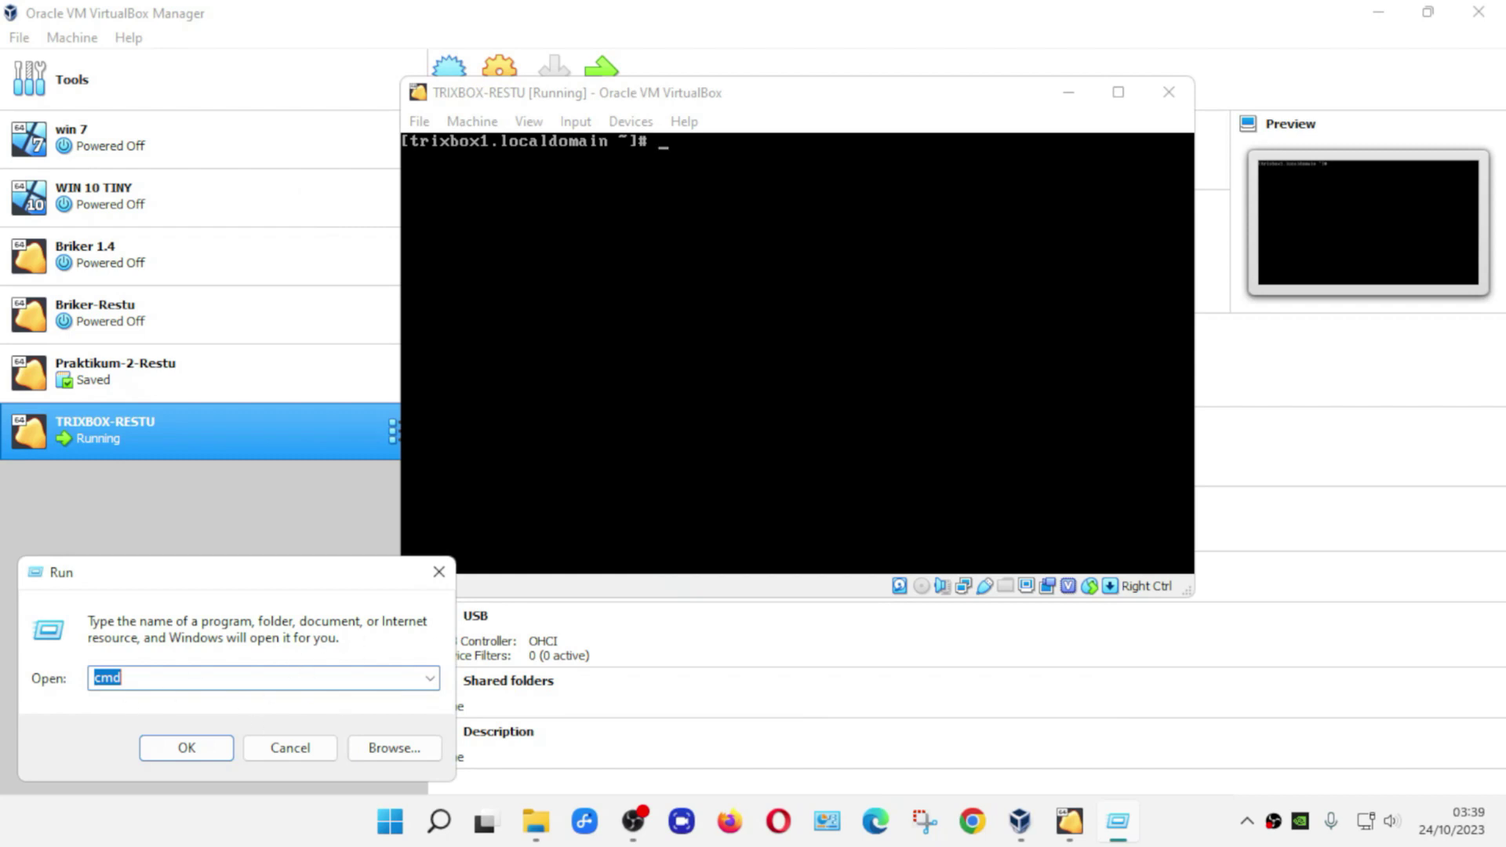
pyautogui.click(438, 576)
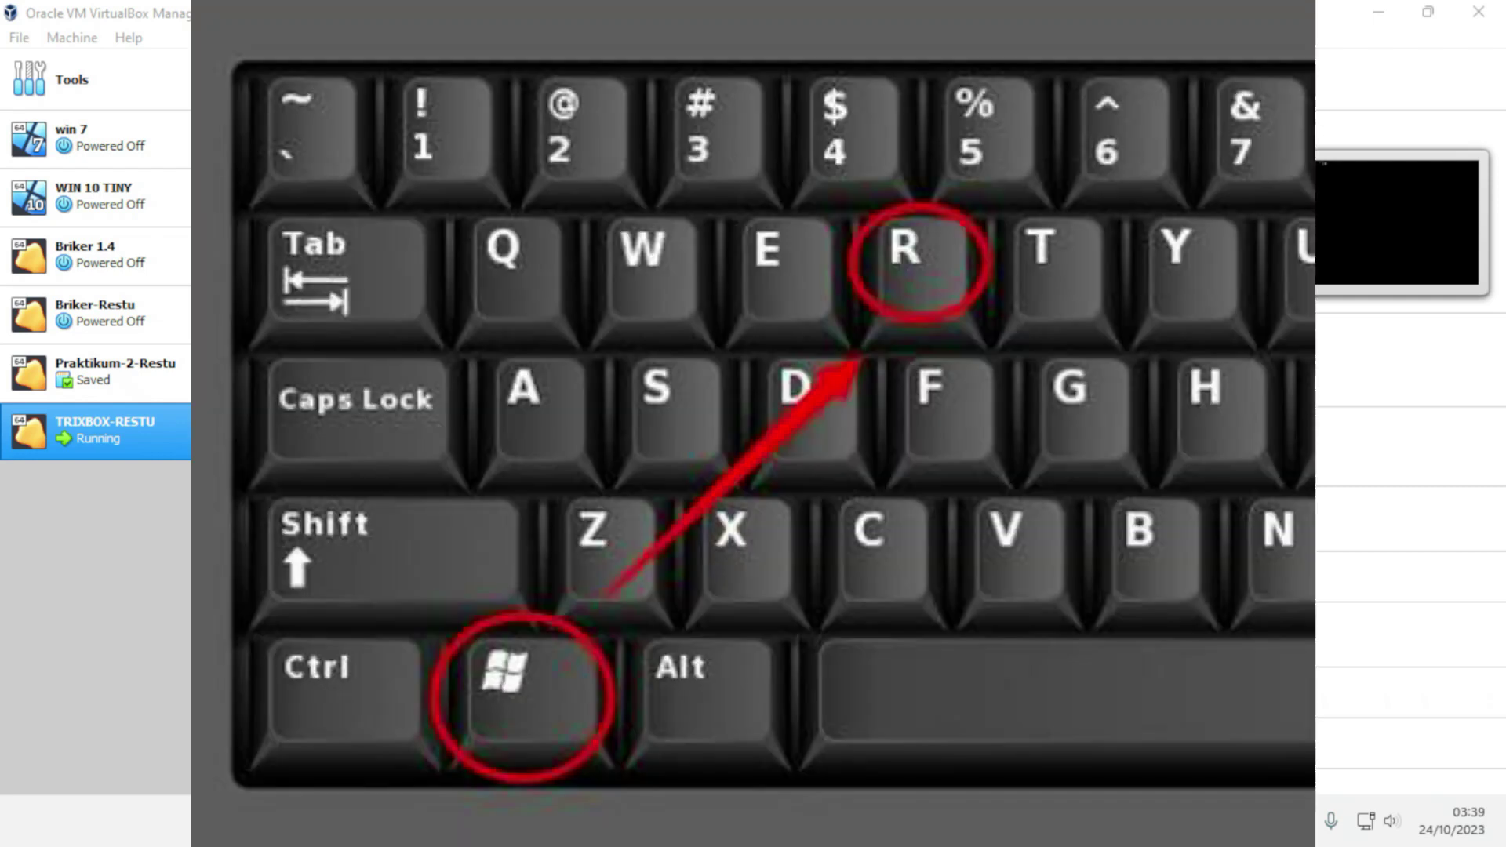
pyautogui.press('super+r')
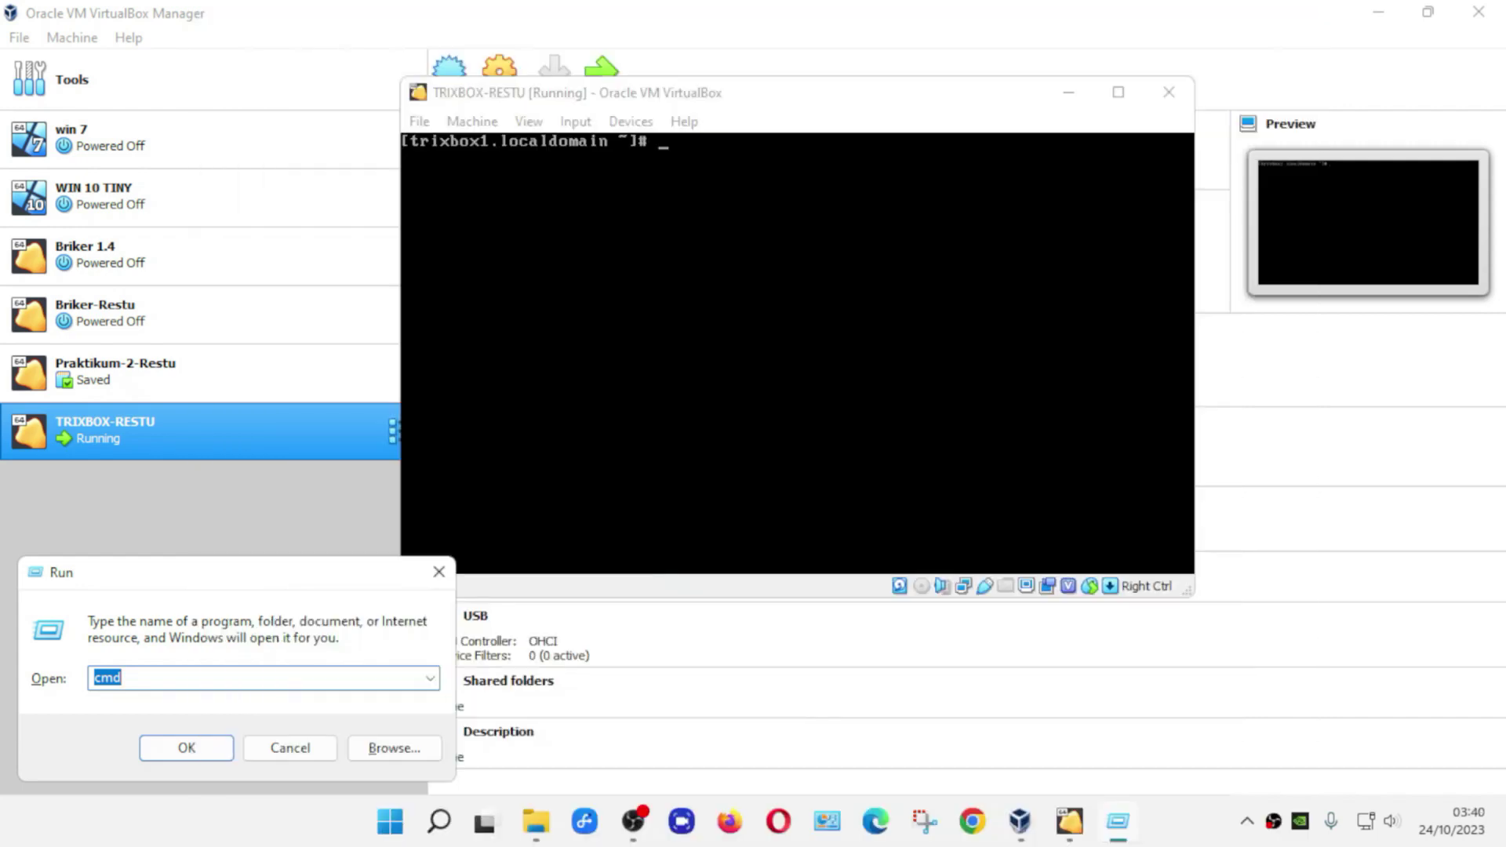
pyautogui.press('BackSpace')
pyautogui.write('cmd')
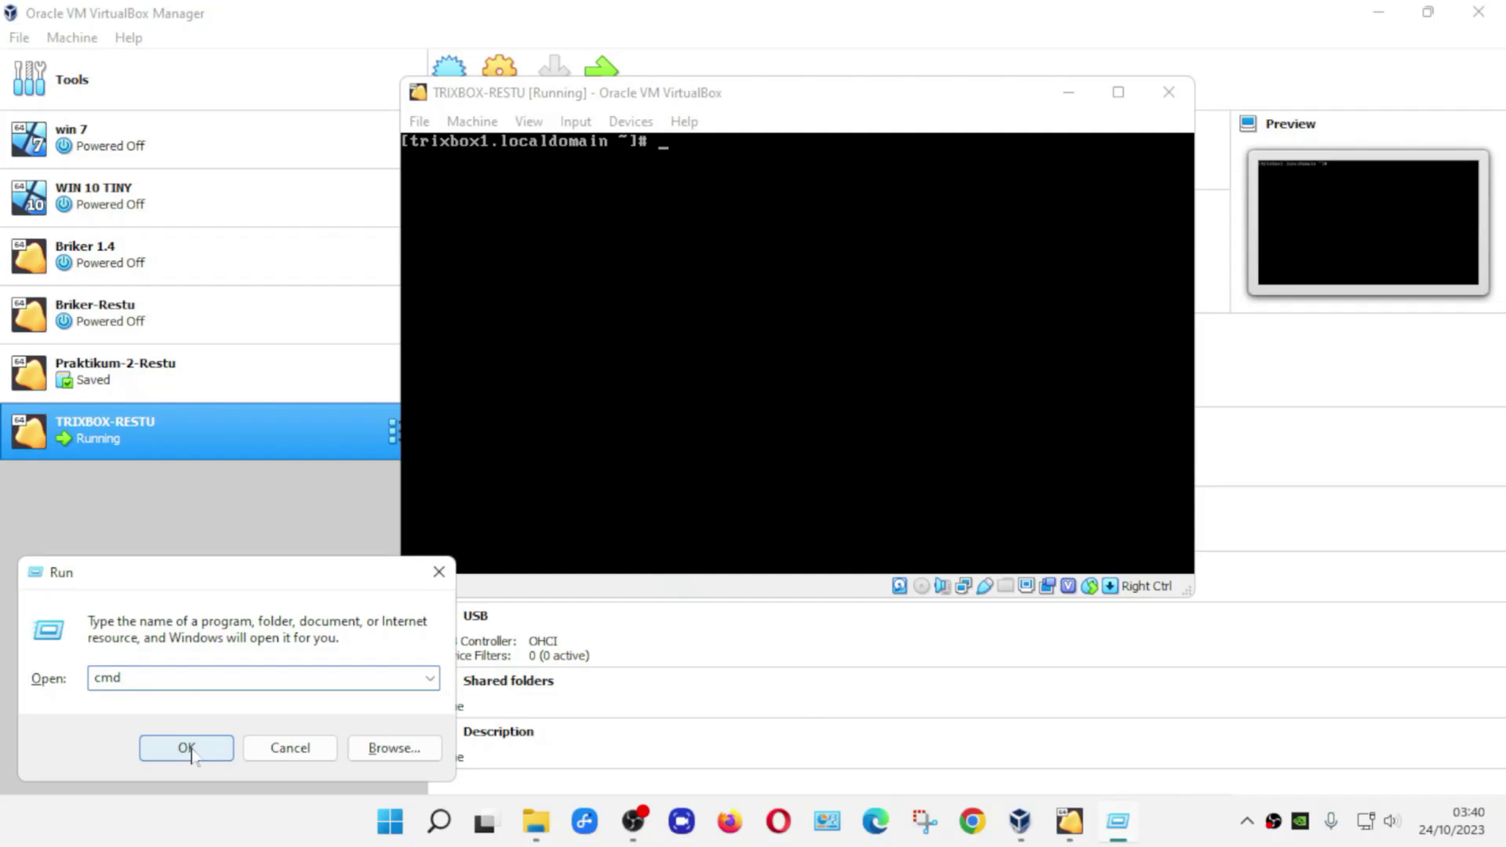
pyautogui.click(188, 749)
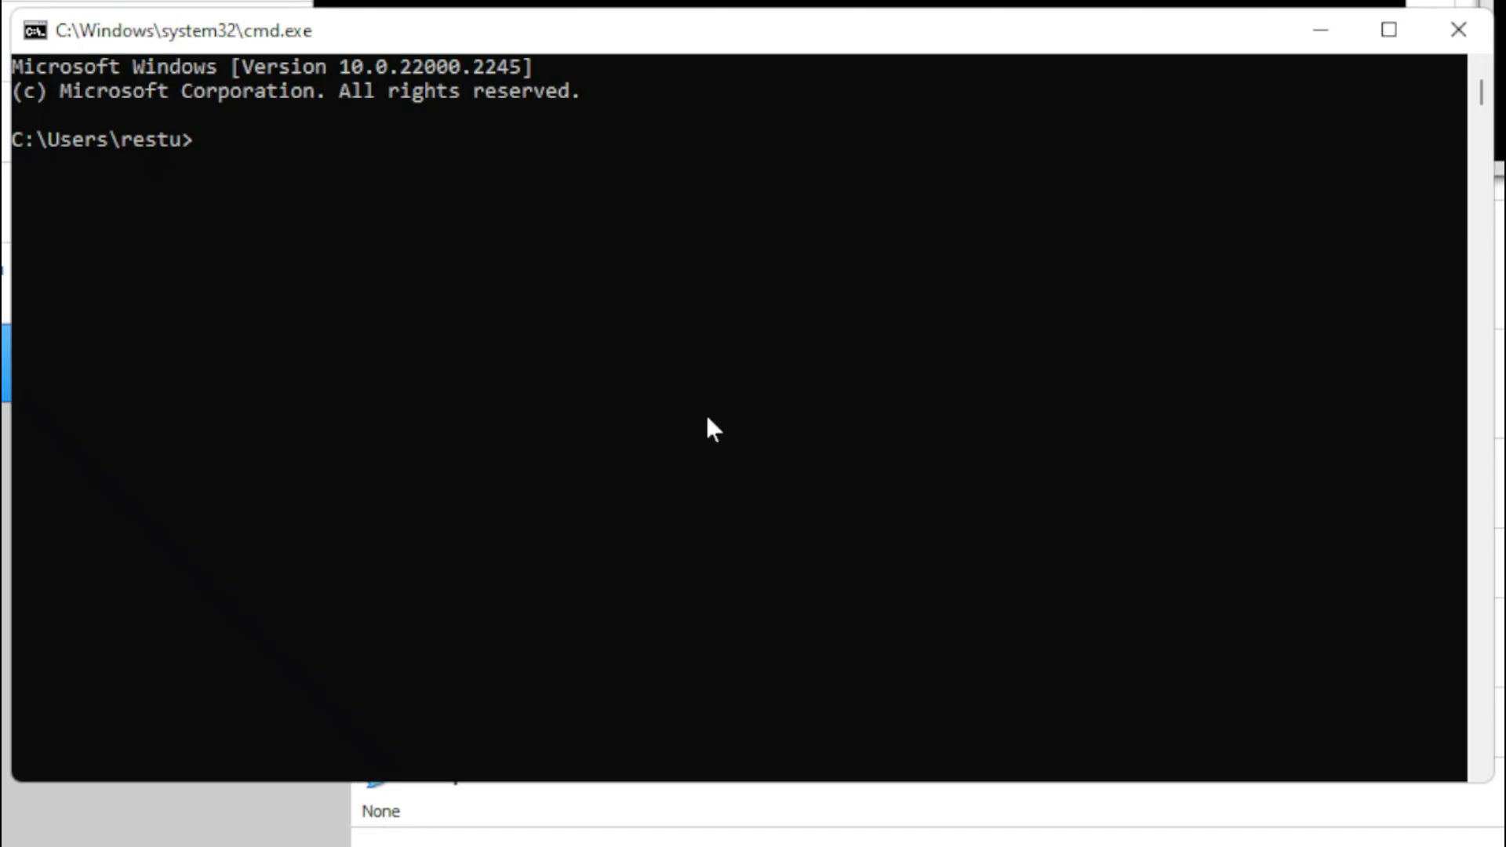
# - Run ipconfig to read Ethernet 192.168.1.104 and Wi-Fi 192.168.1.119, then close Command Prompt
pyautogui.write('ipconfig')
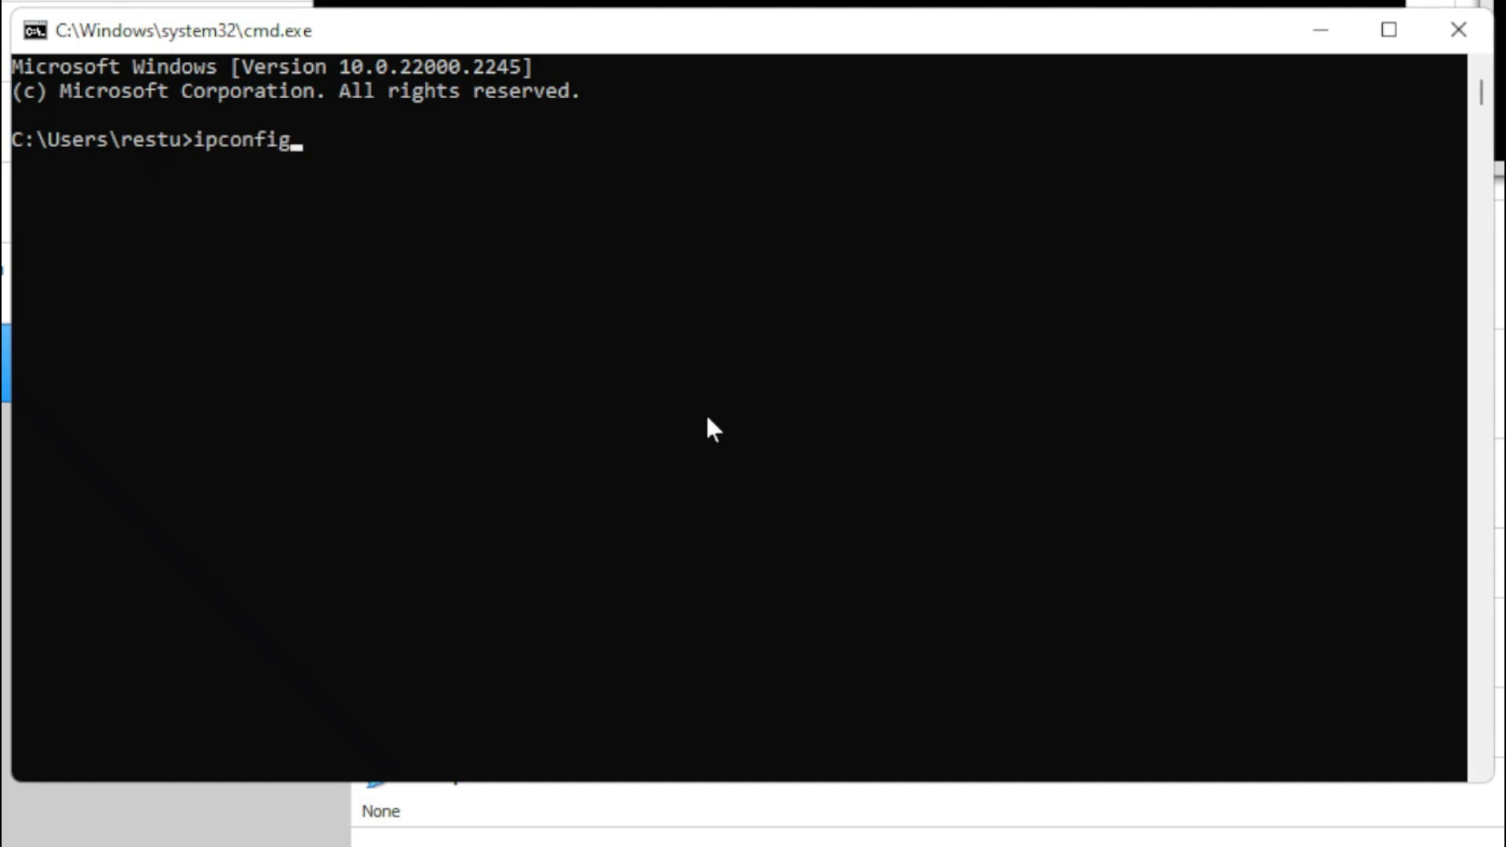
pyautogui.press('Return')
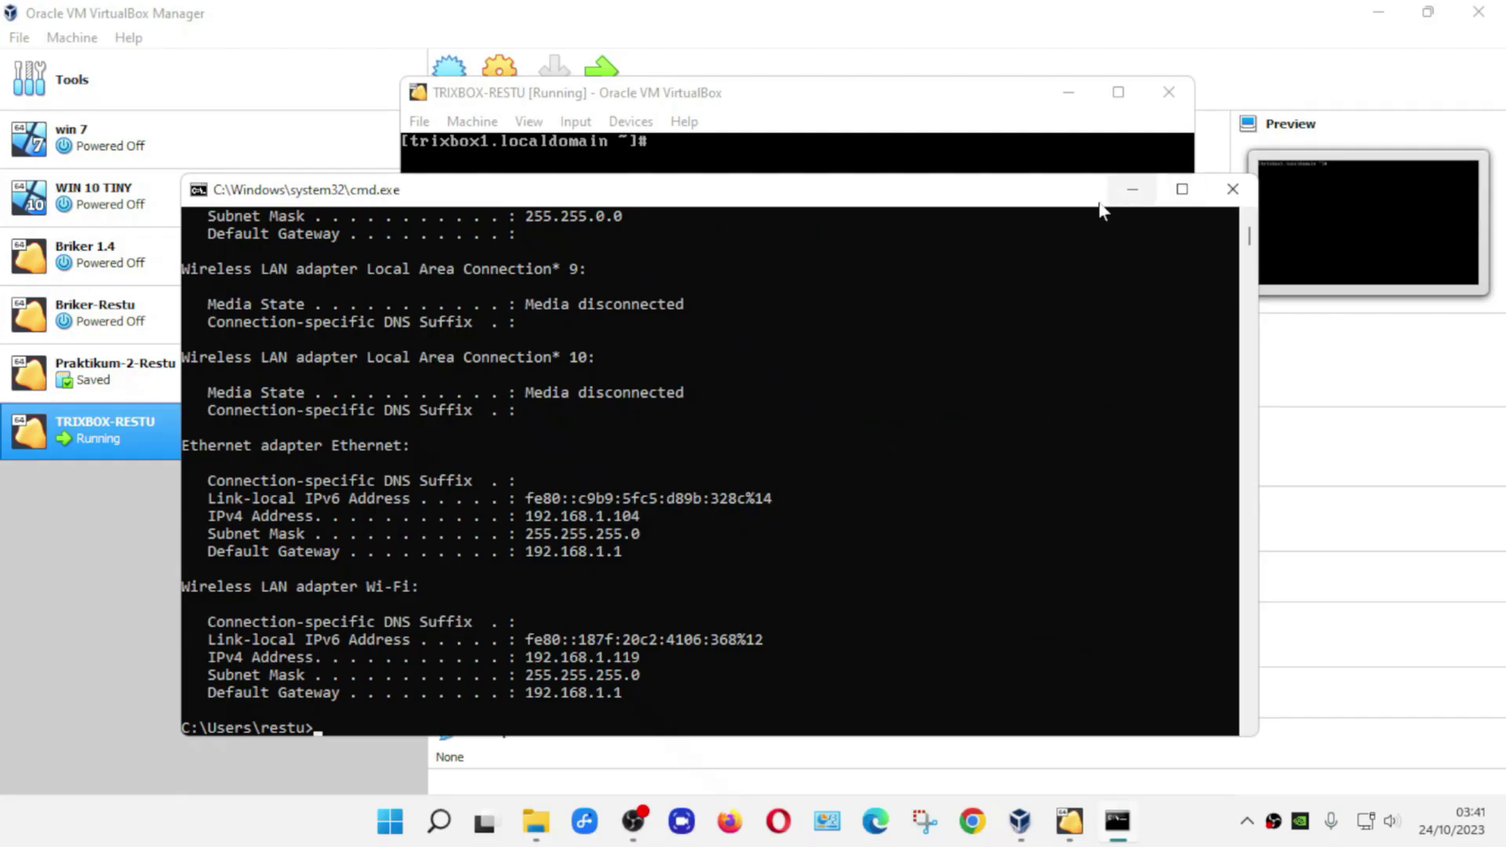
pyautogui.moveTo(1037, 200)
pyautogui.mouseDown()
pyautogui.moveTo(1021, 242)
pyautogui.moveTo(1049, 210)
pyautogui.mouseUp()
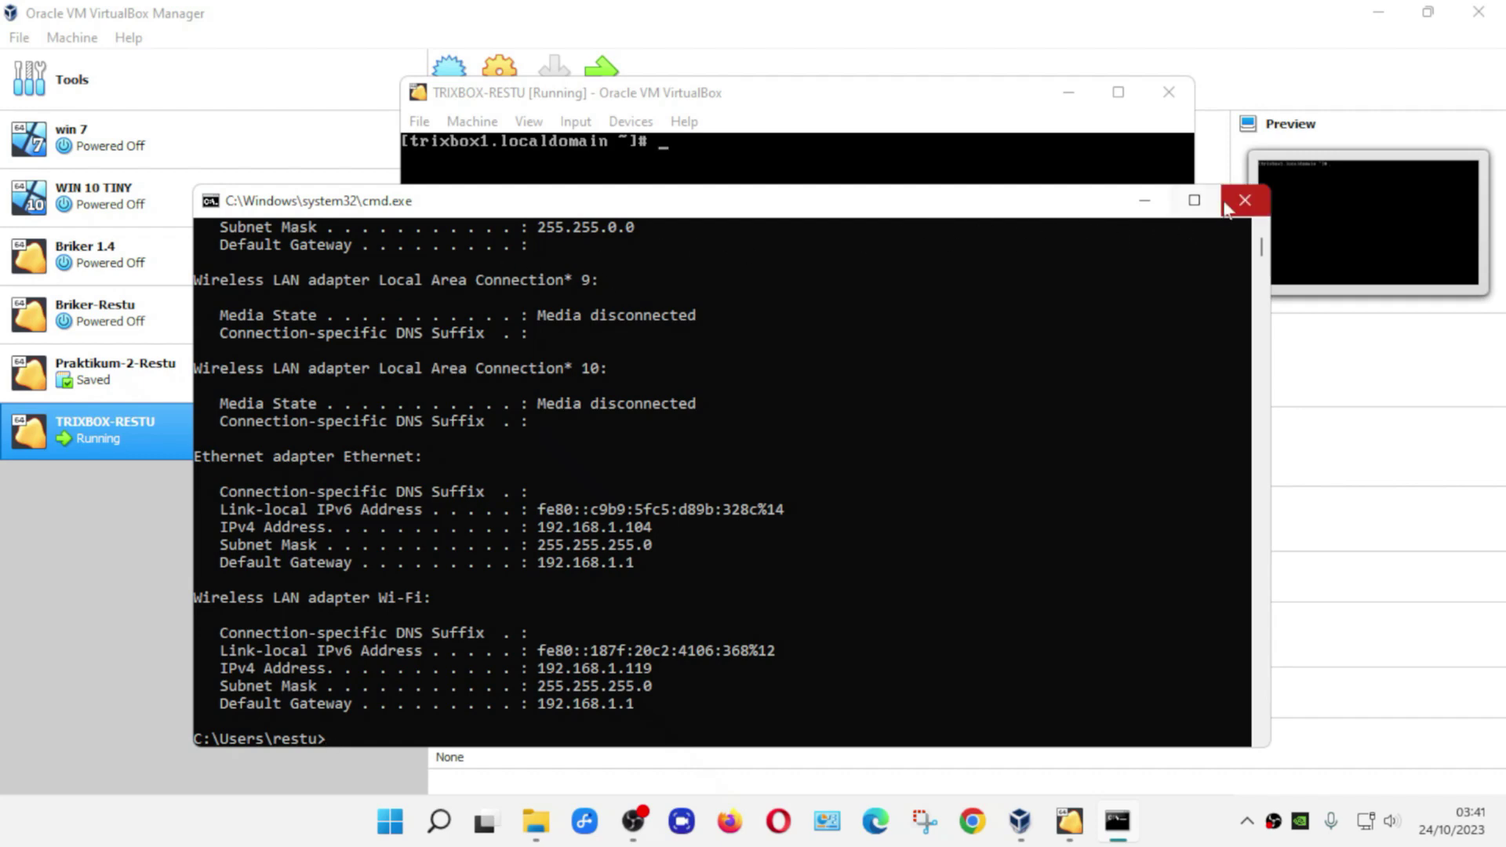
pyautogui.click(1245, 204)
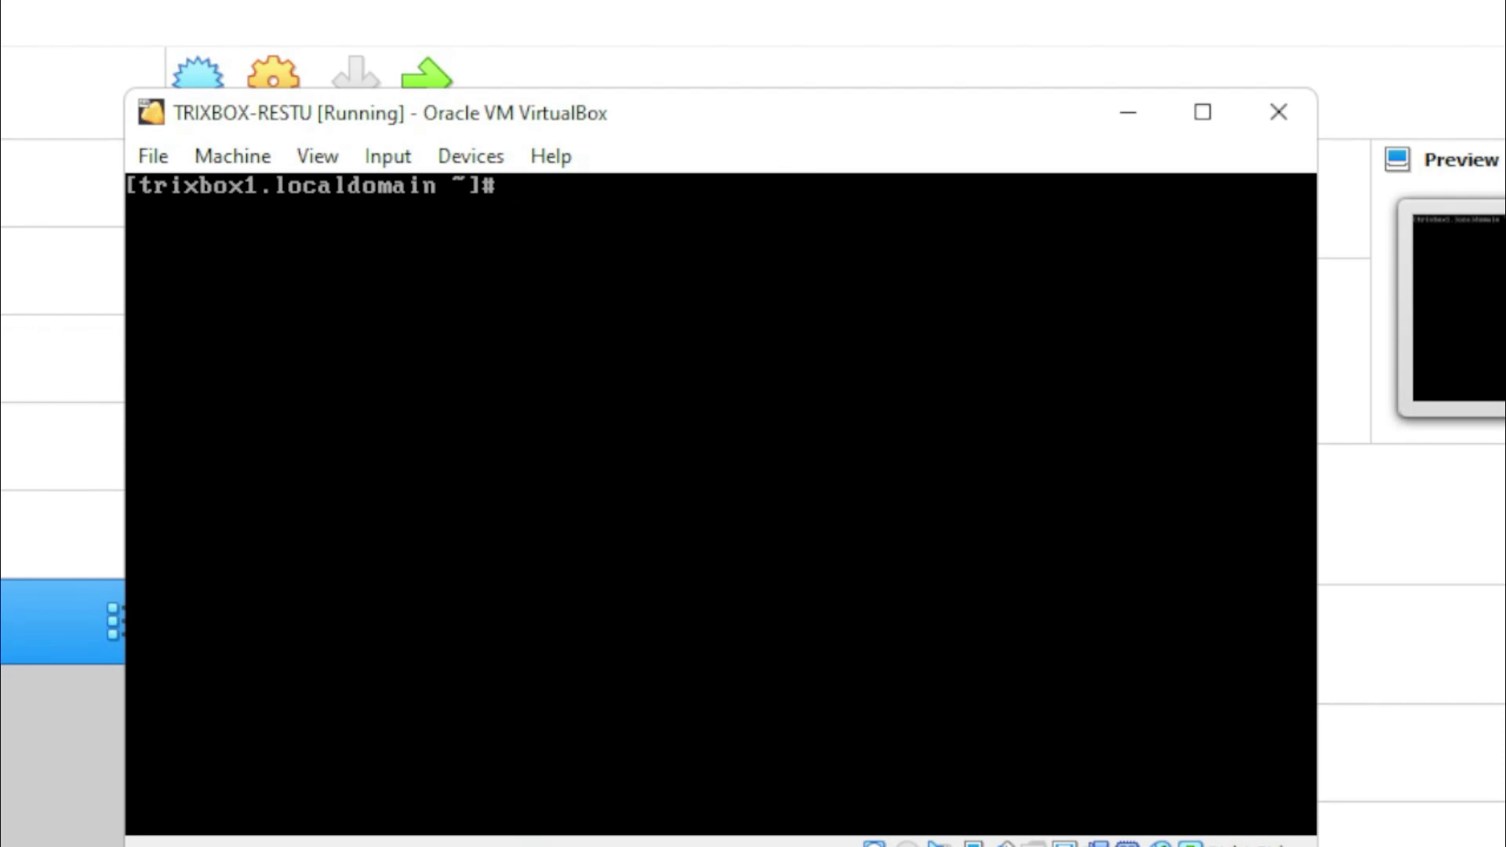
# - Enter system-config-network at the trixbox root prompt
pyautogui.write('system-')
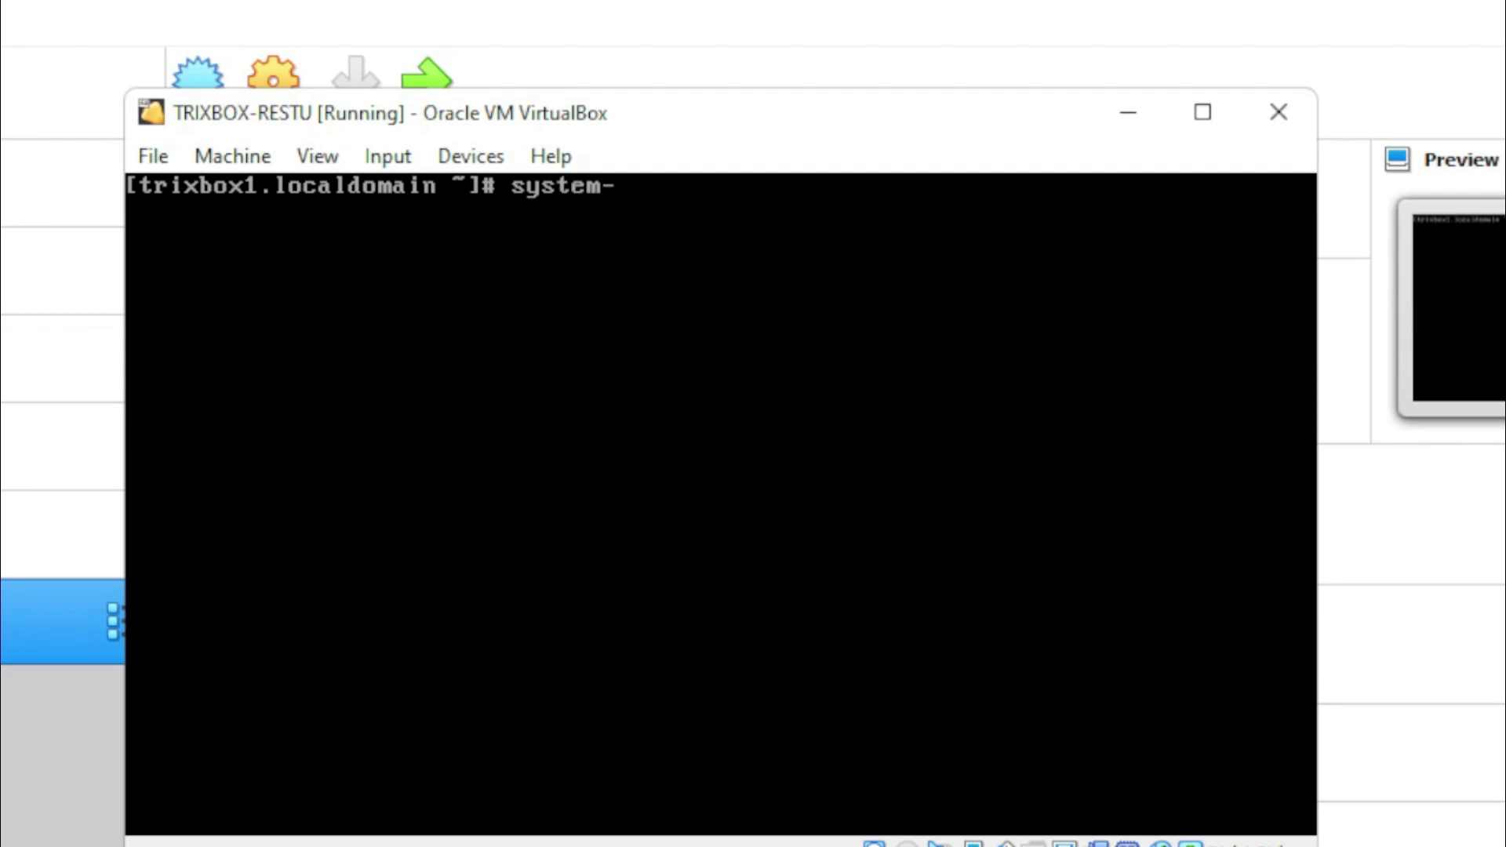
pyautogui.write('config-')
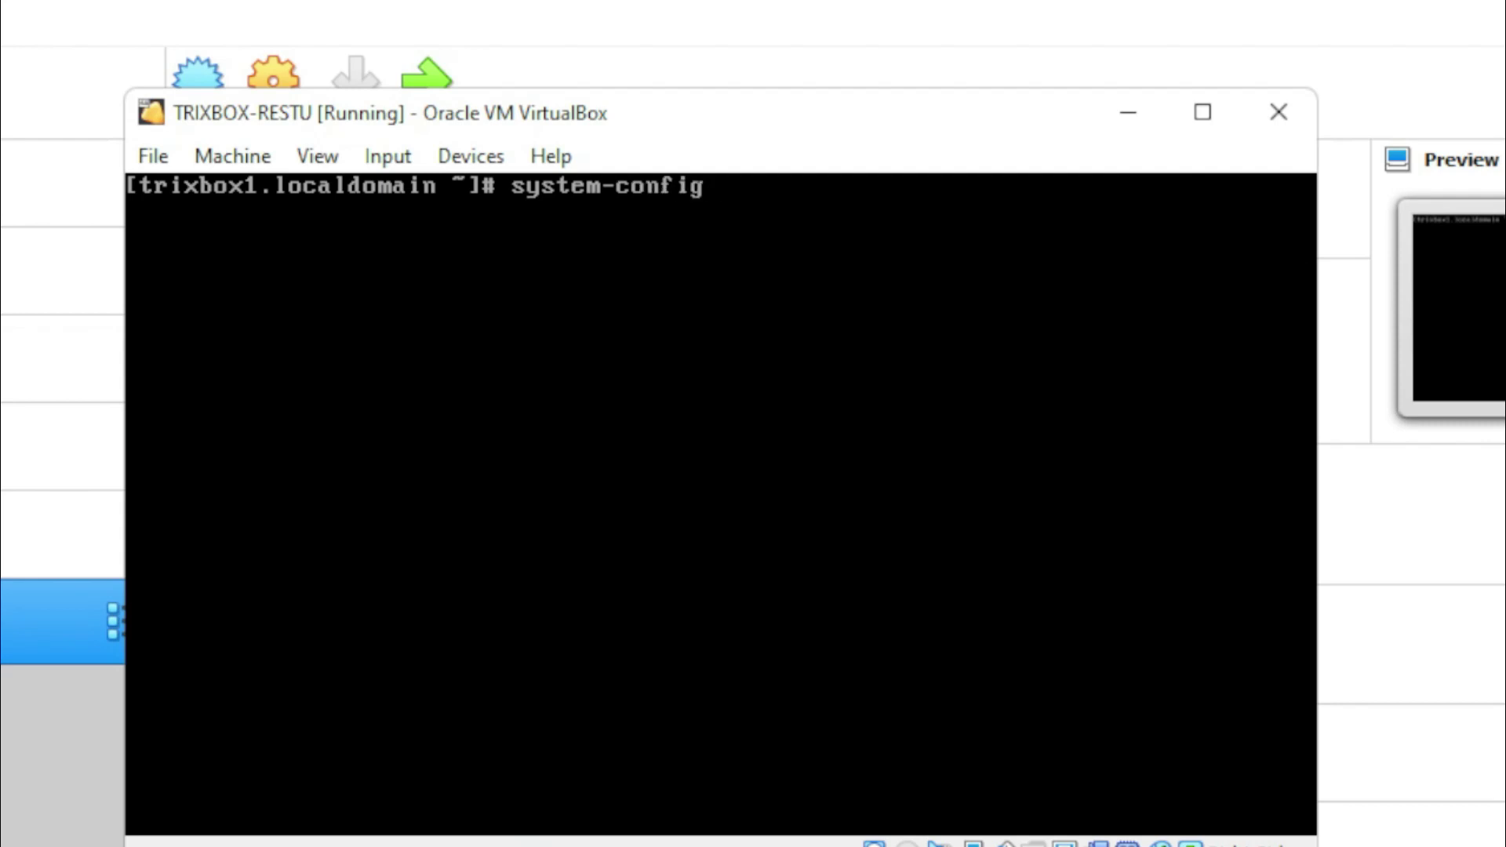
pyautogui.write('network')
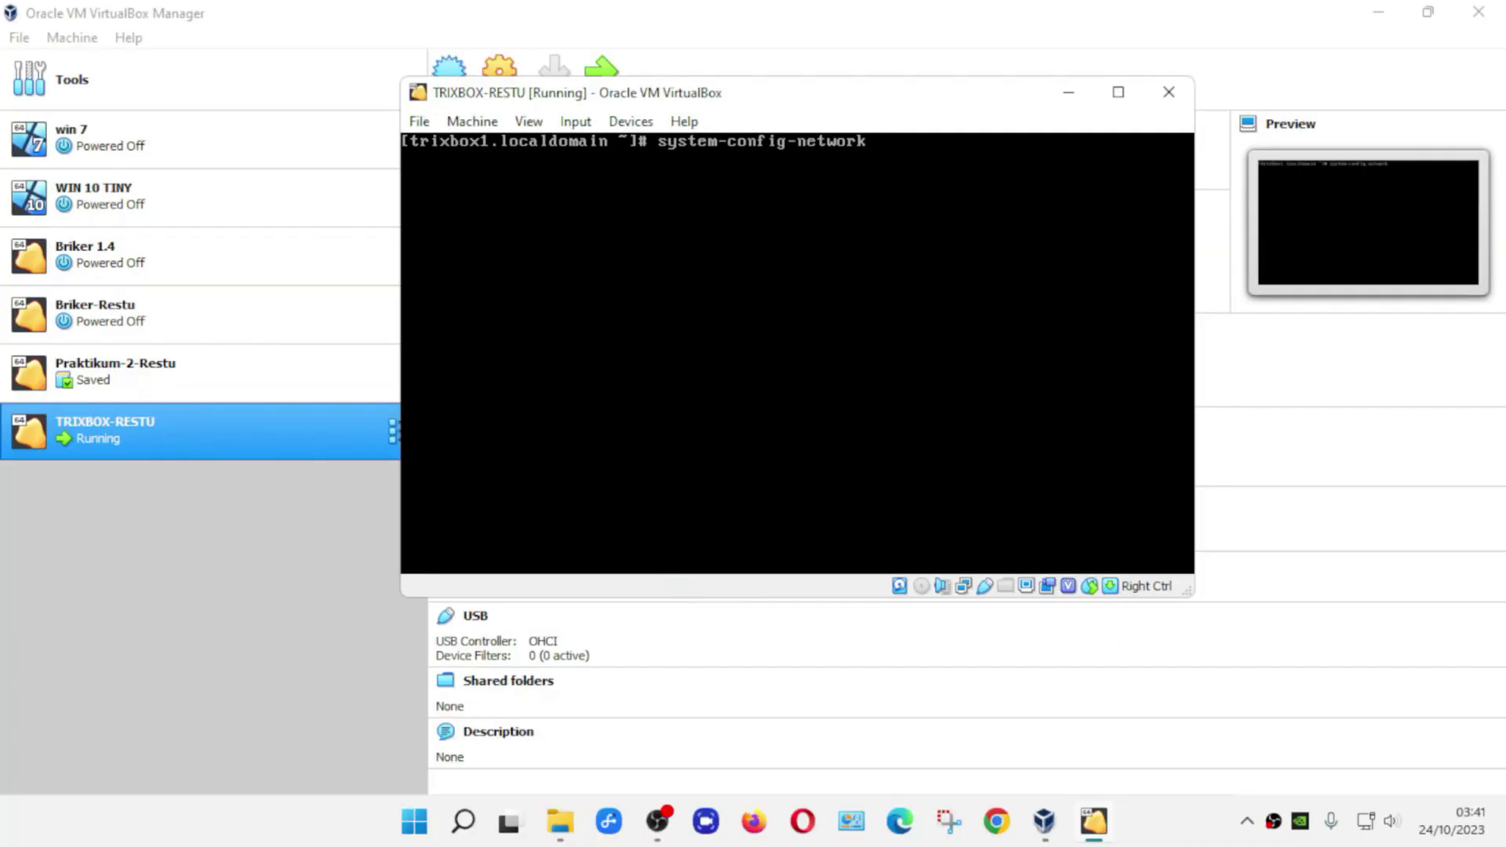
# - Launch system-config-network, edit device eth0 and untick Use DHCP
pyautogui.press('Return')
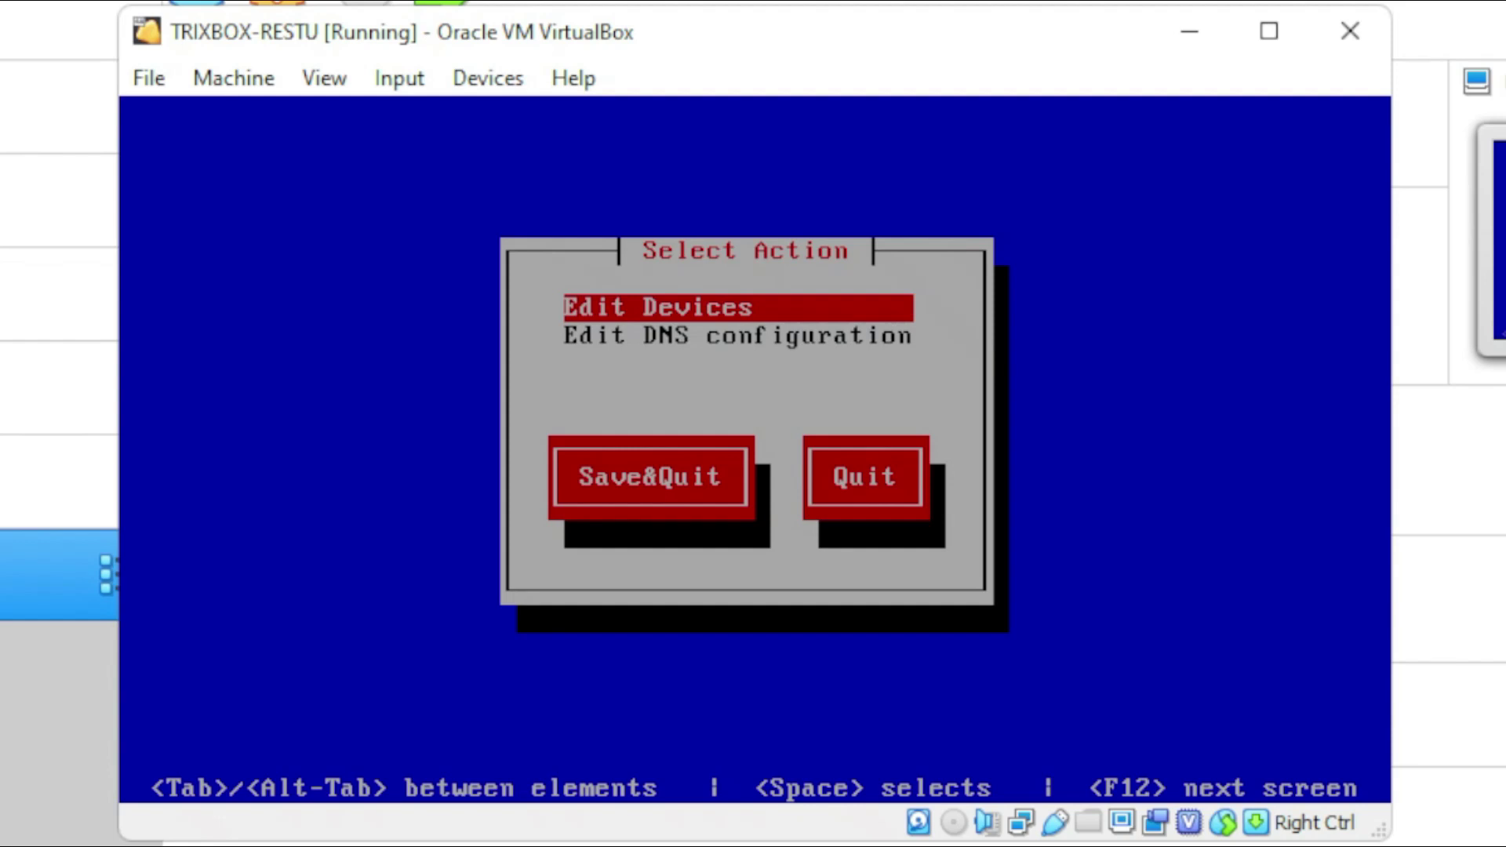
pyautogui.press('Return')
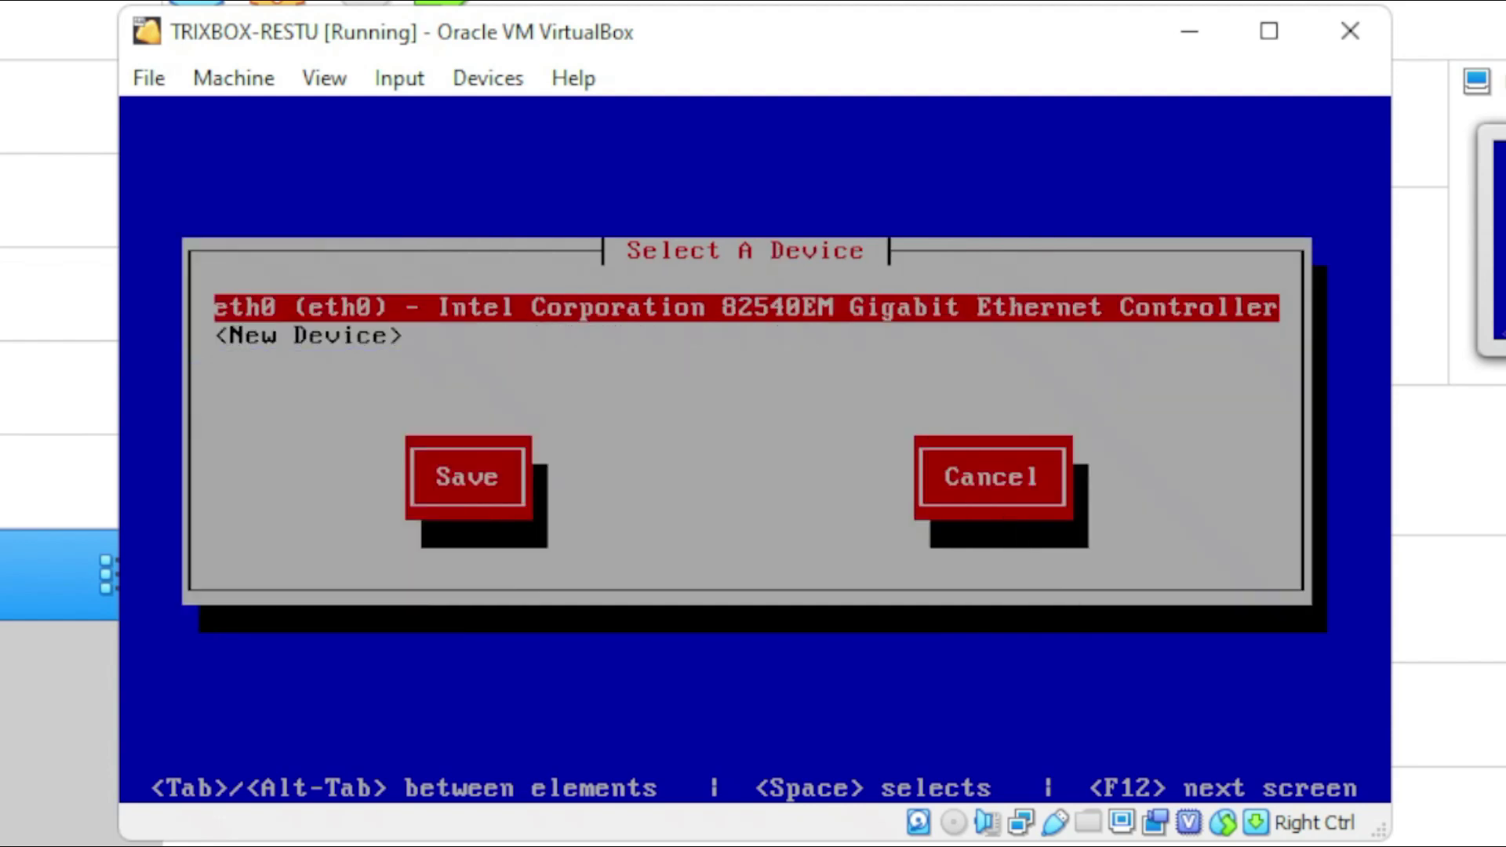
pyautogui.press('Return')
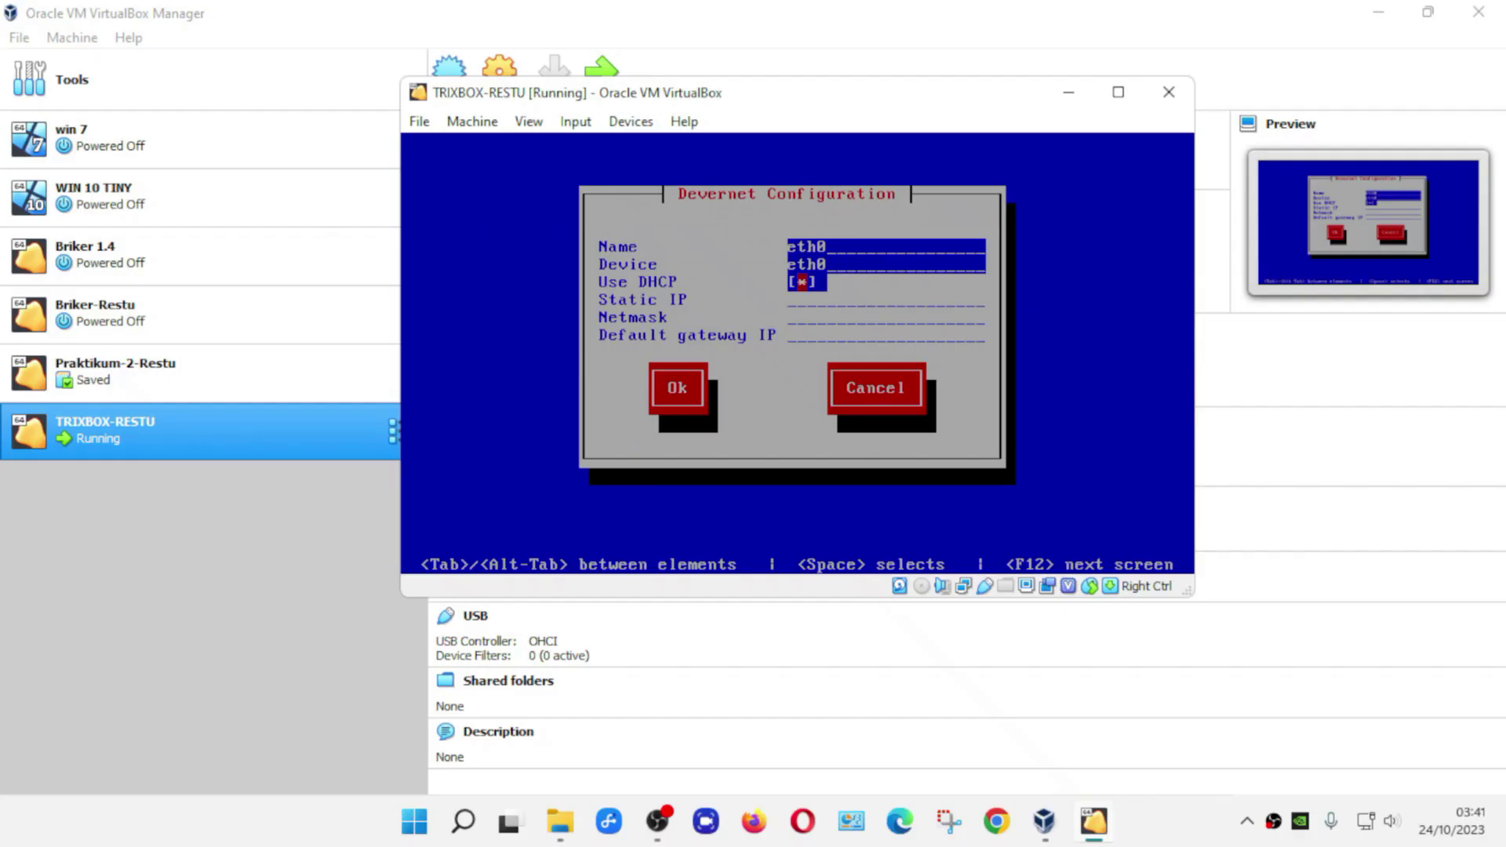
pyautogui.press('Tab')
pyautogui.hotkey('shift', 'Tab')
pyautogui.press('space')
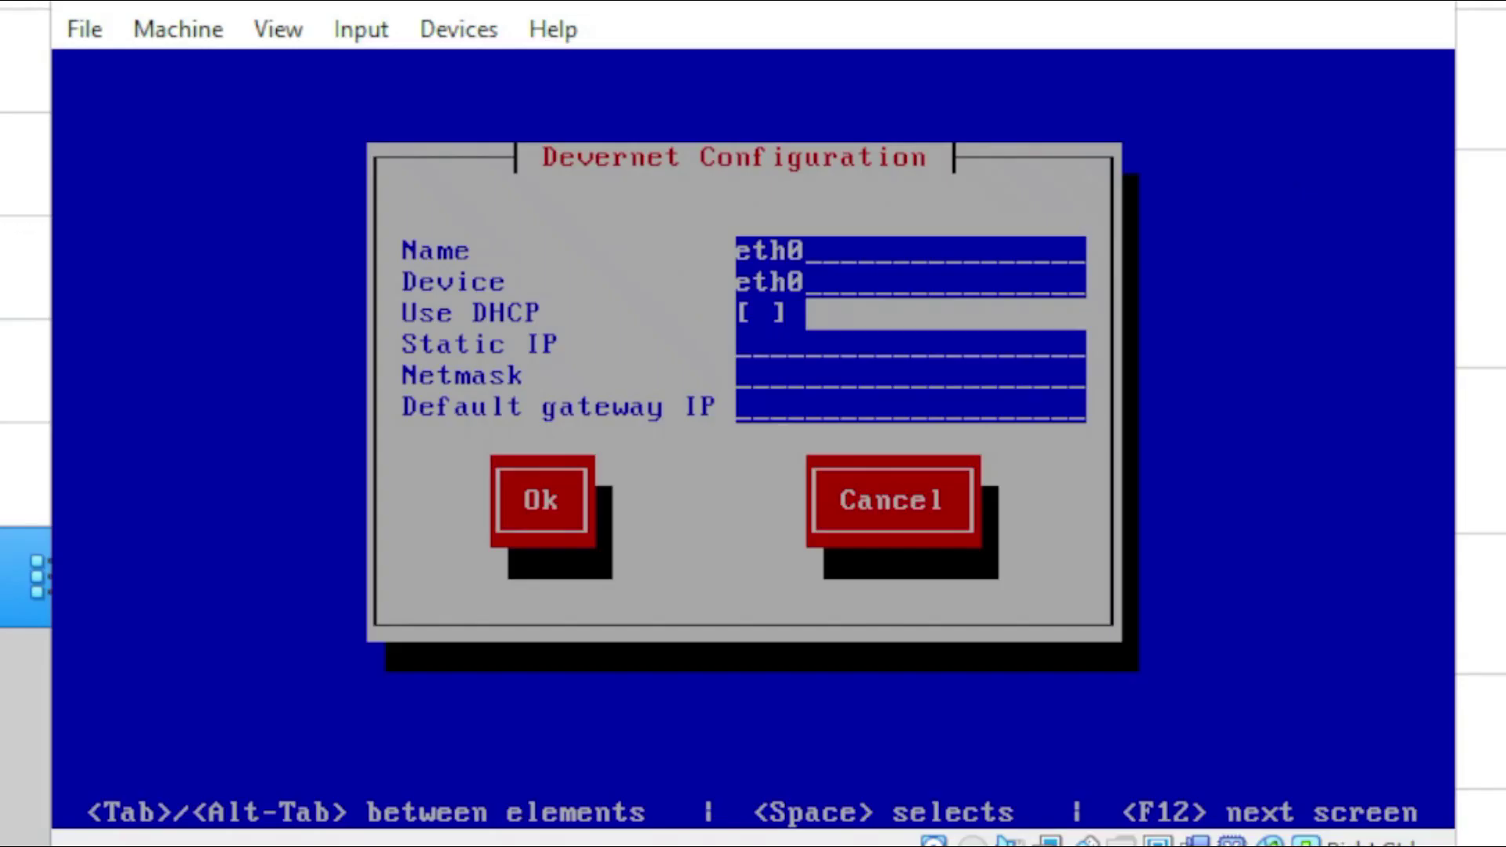
# - Enter 192.168.1.2 as eth0's Static IP address
pyautogui.write('192.168.1')
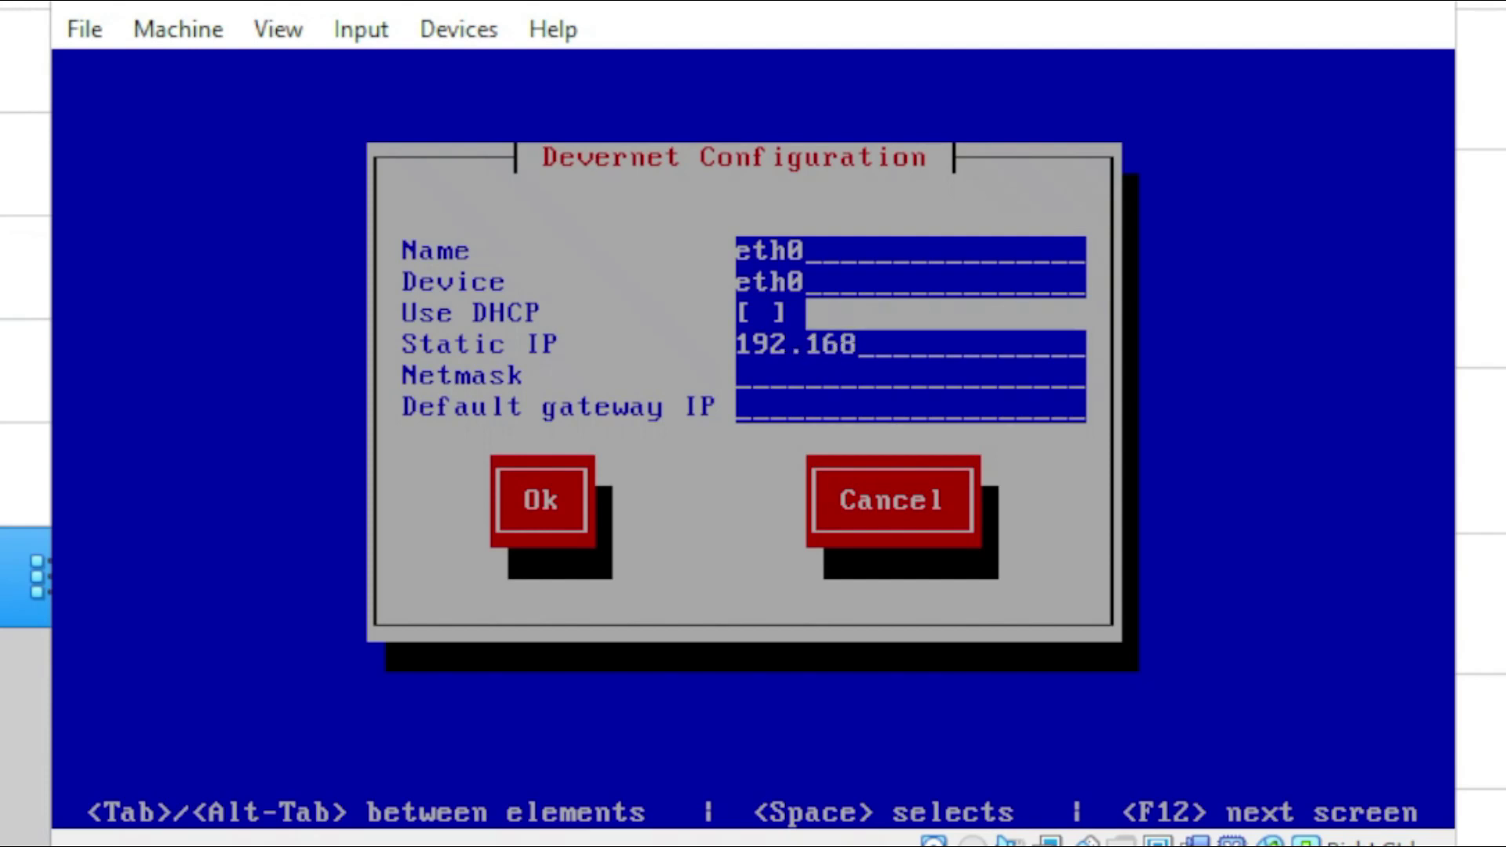
pyautogui.write('.2')
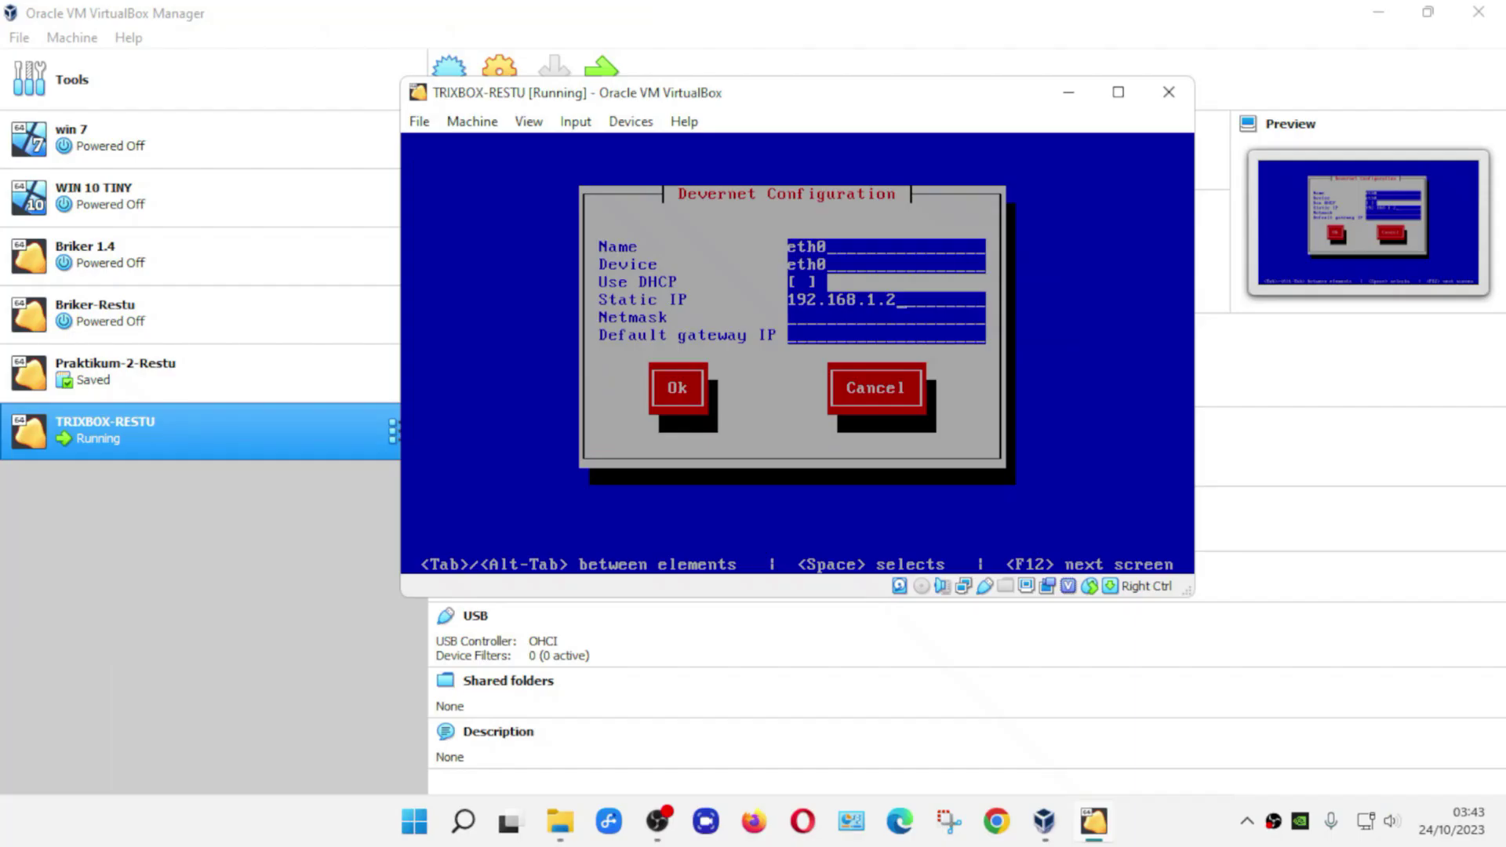
pyautogui.write('r')
# - Reopen Command Prompt and run ipconfig to find gateway 192.168.1.1 and mask 255.255.255.0
pyautogui.press('super+r')
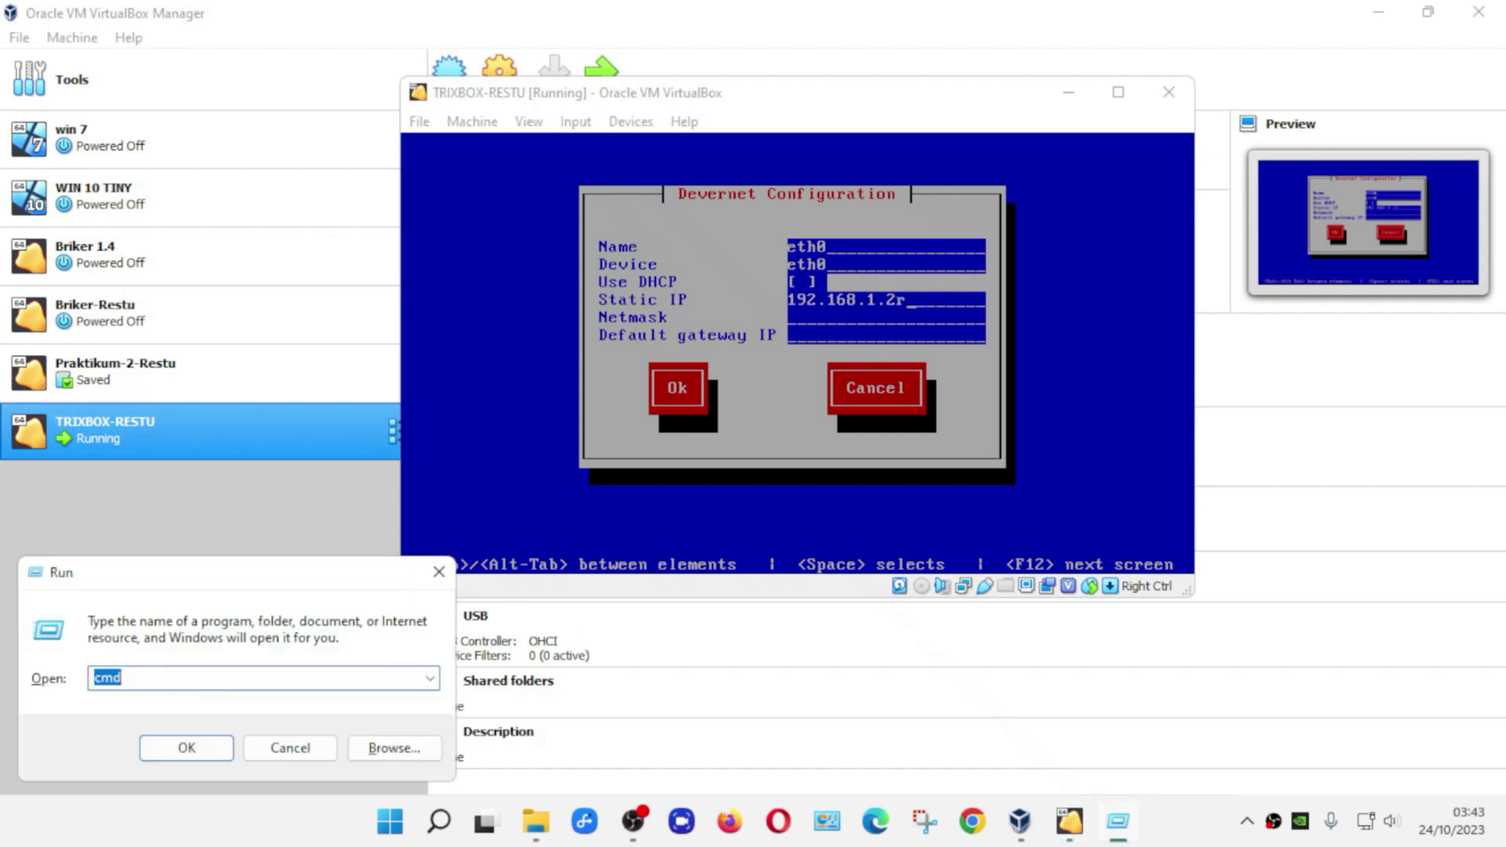
pyautogui.click(190, 747)
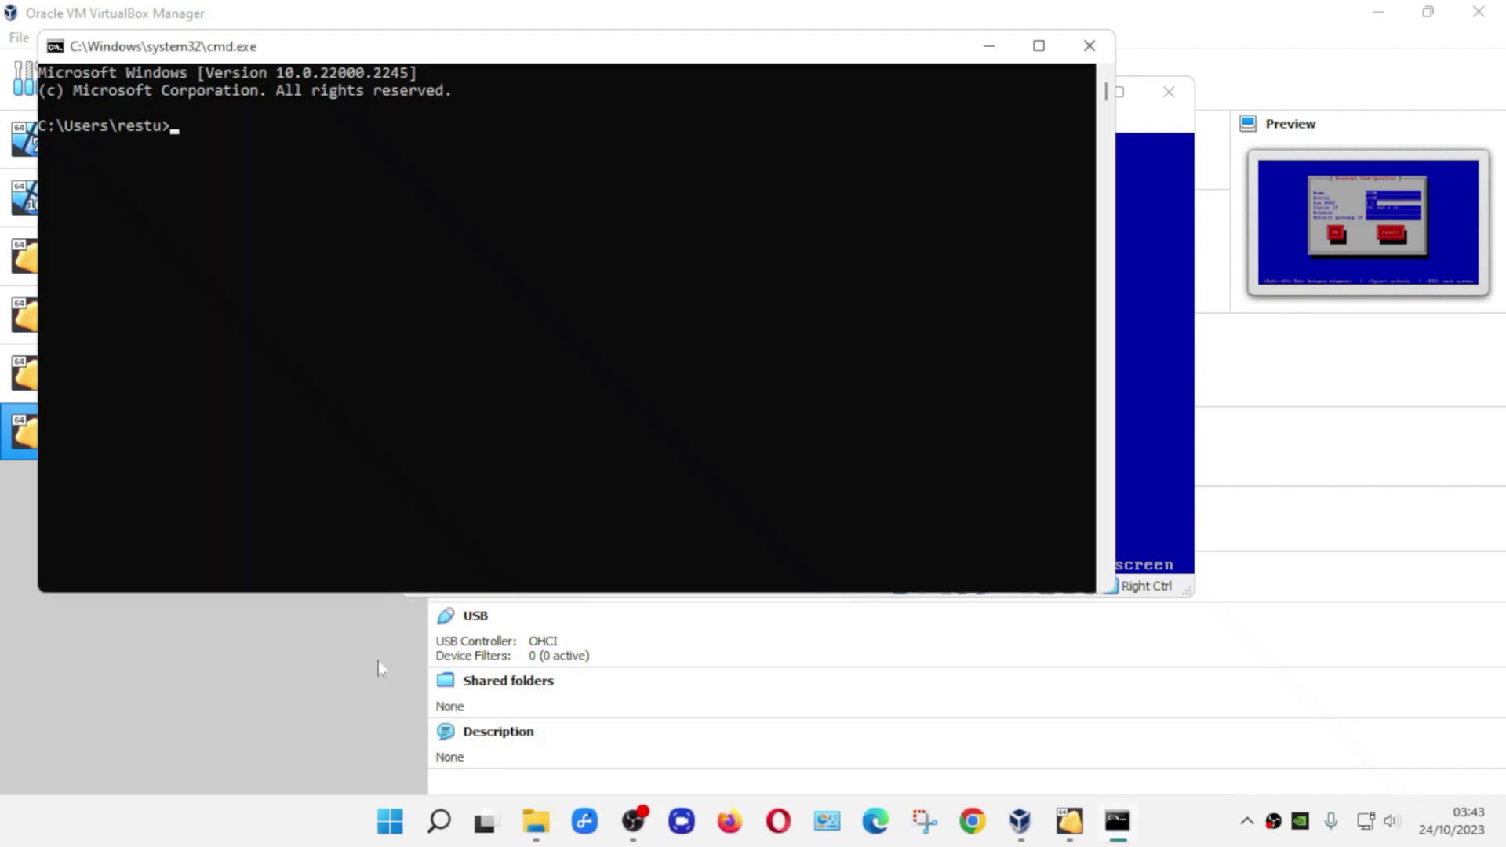
pyautogui.write('ipconfig')
pyautogui.press('Return')
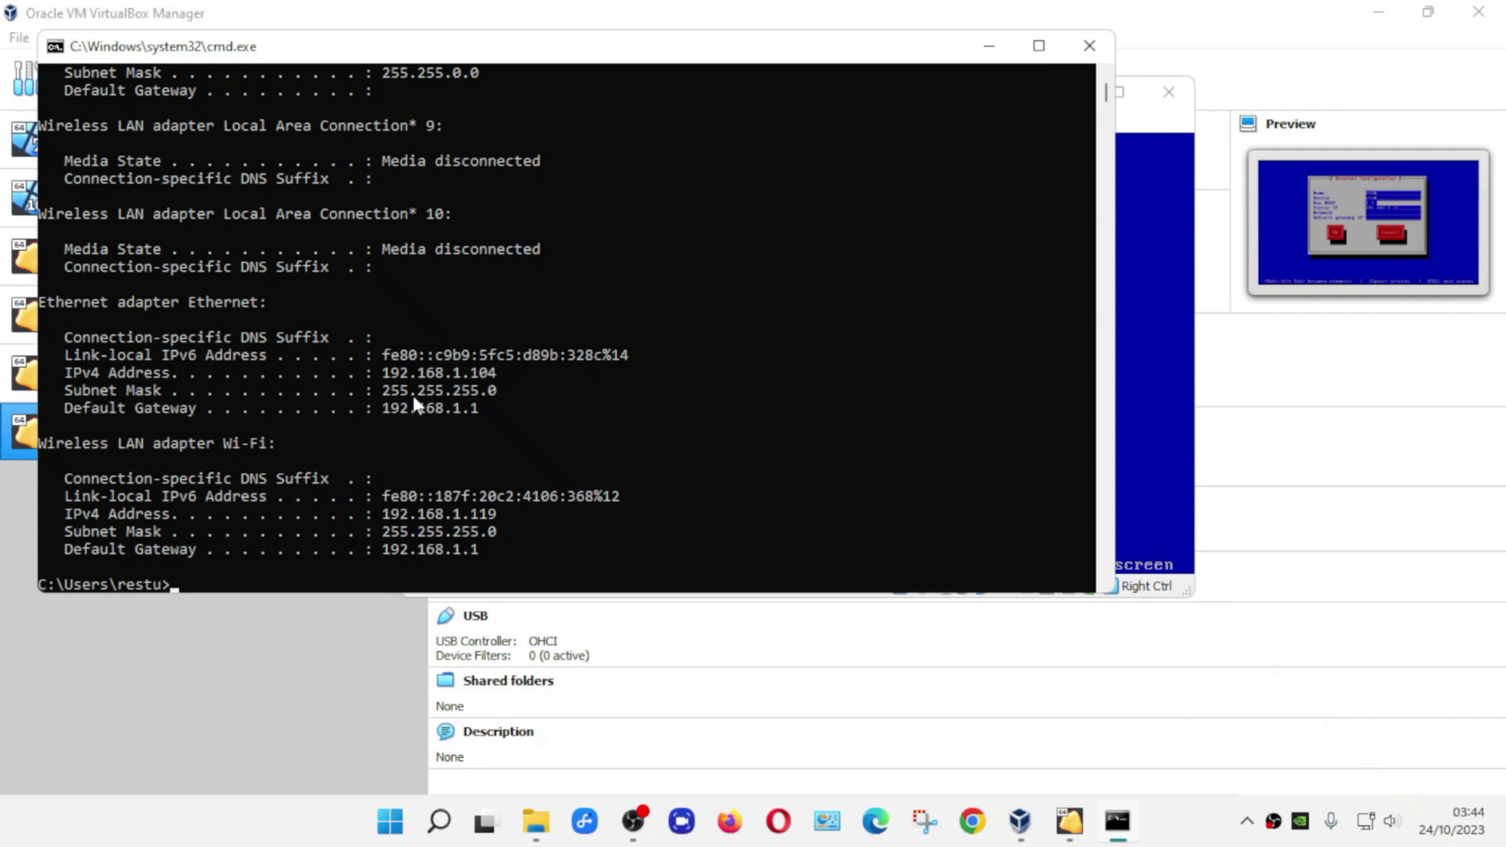
# - Remove the stray 'r' so eth0's static IP reads 192.168.1.2, checking it against the host's ipconfig
pyautogui.click(1147, 128)
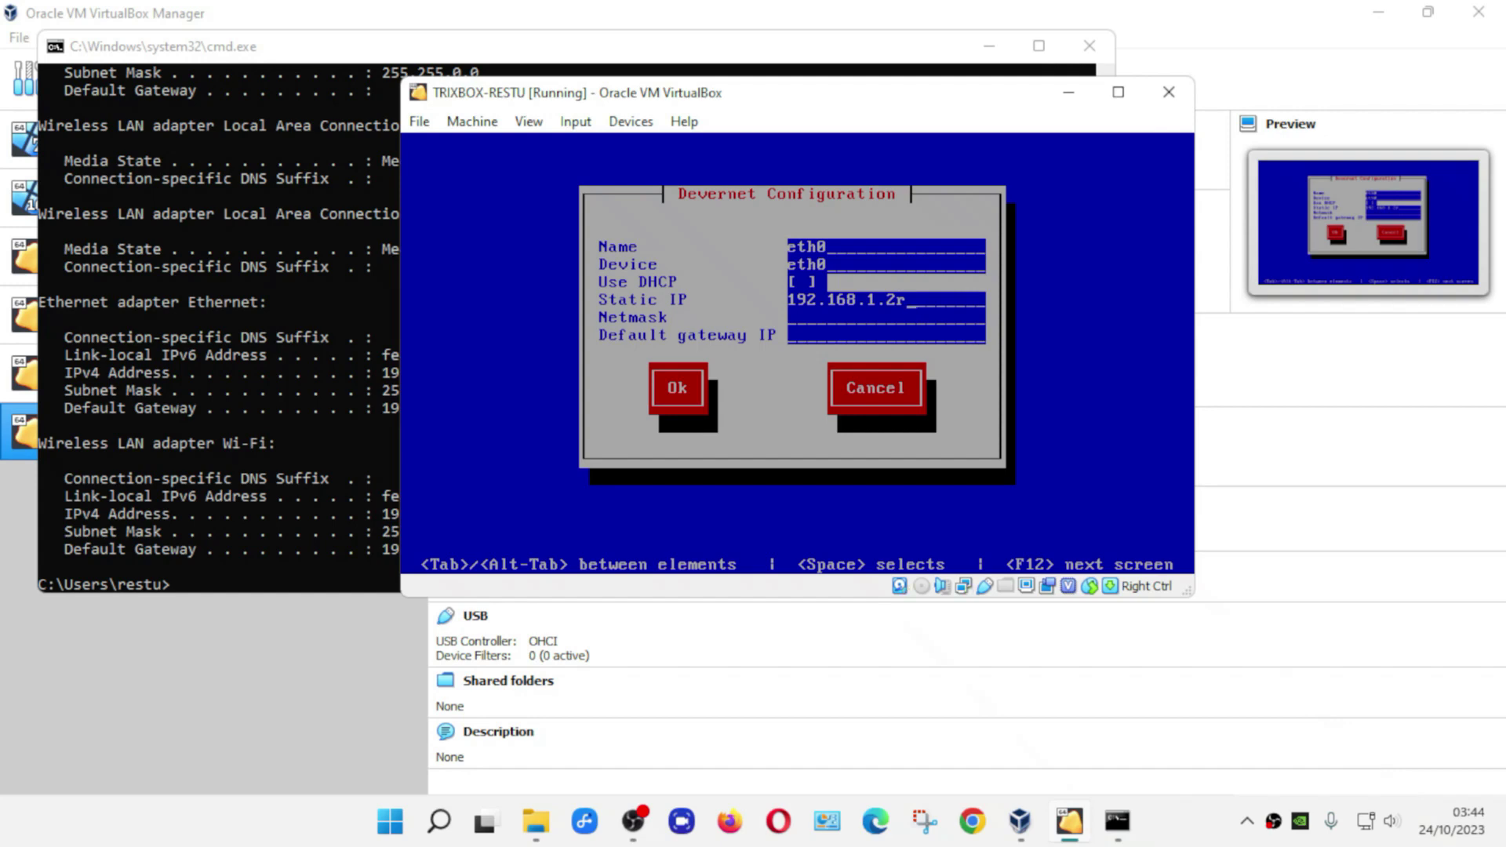
pyautogui.press('BackSpace')
pyautogui.click(253, 370)
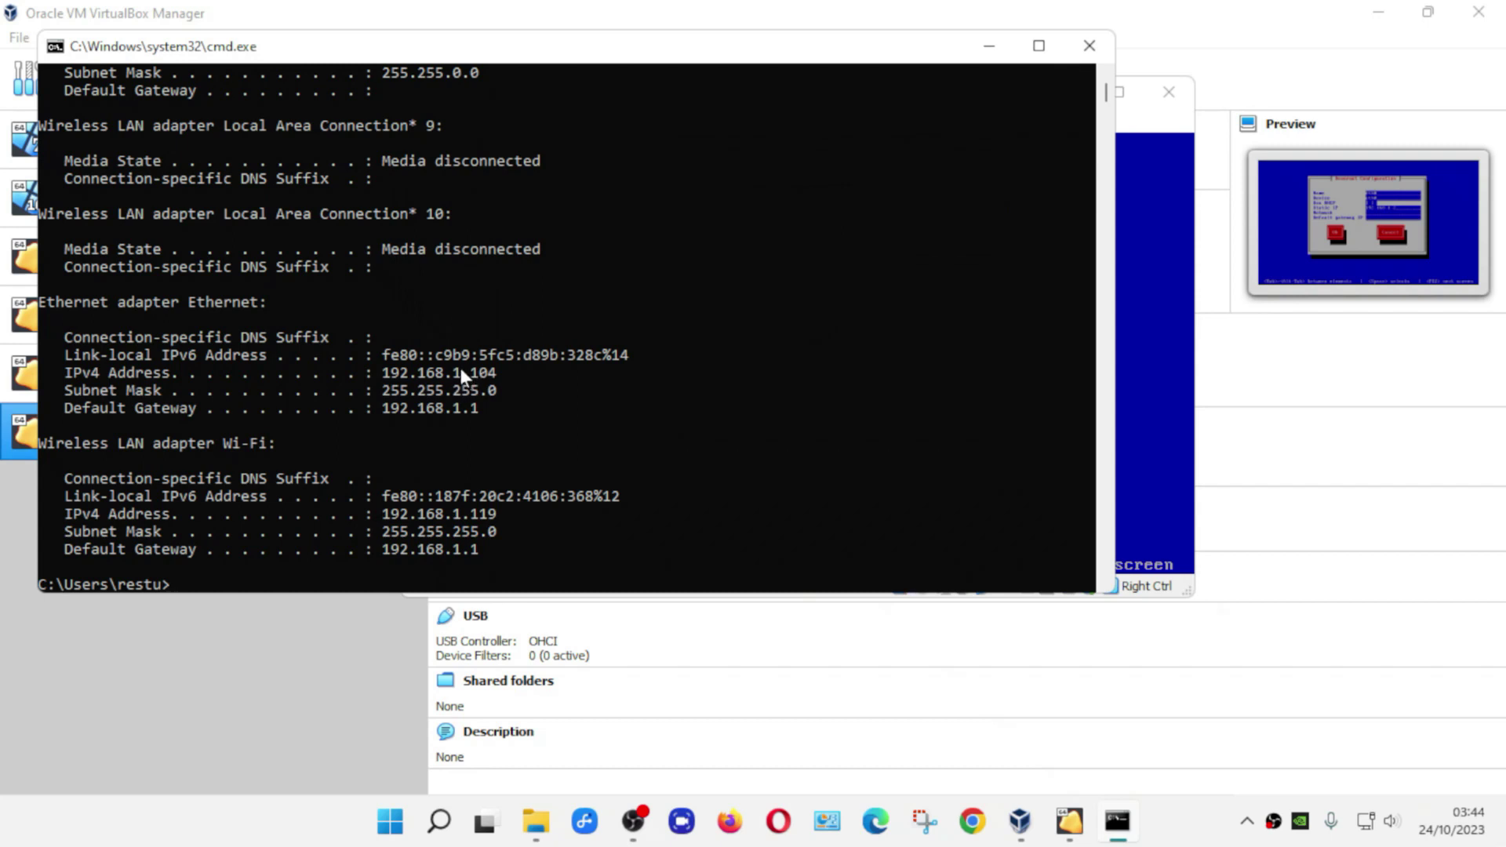
pyautogui.click(1164, 129)
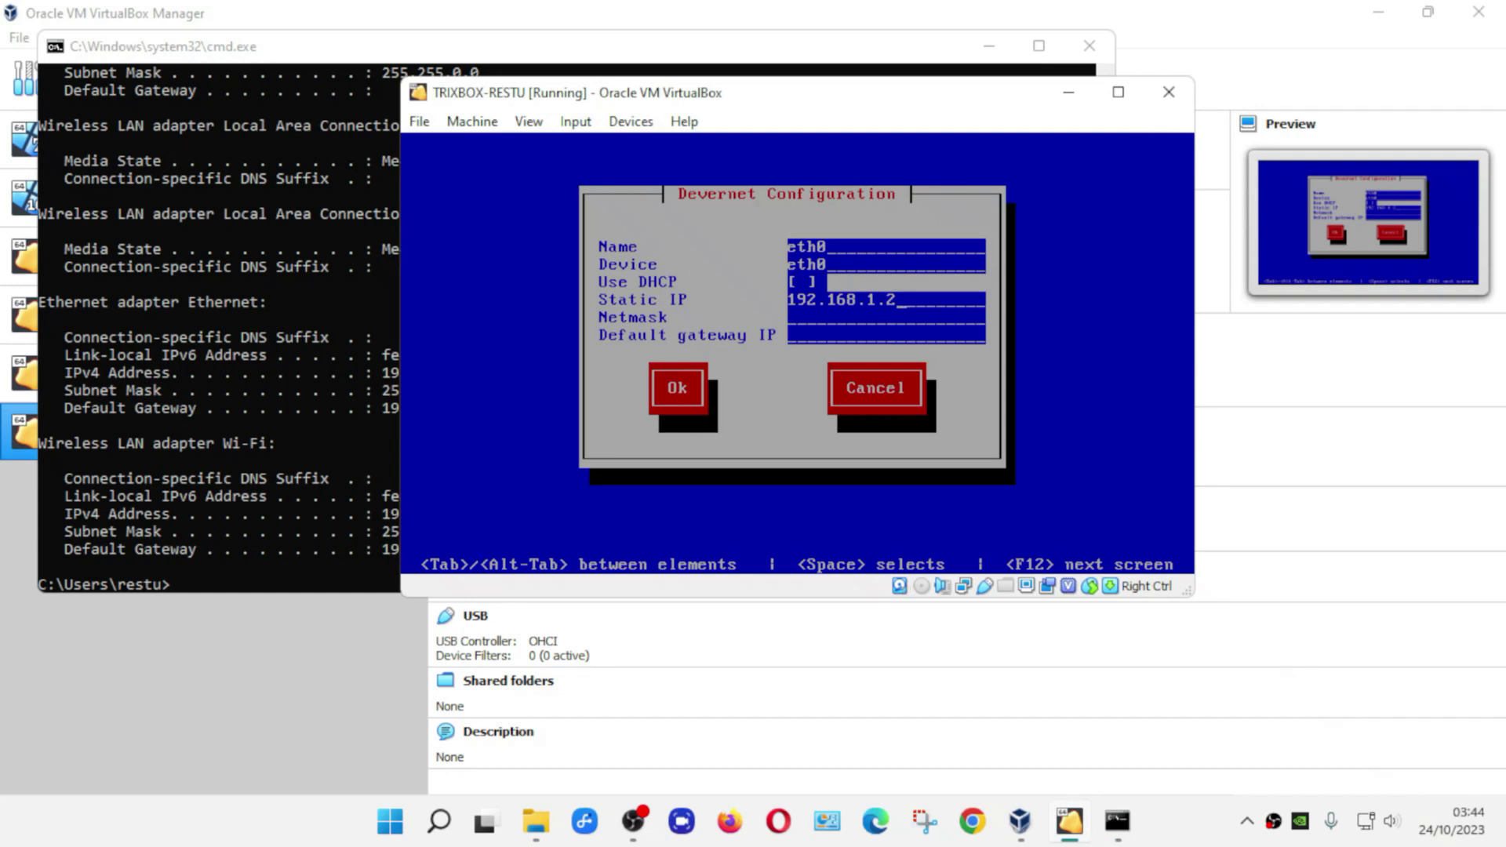
pyautogui.click(224, 369)
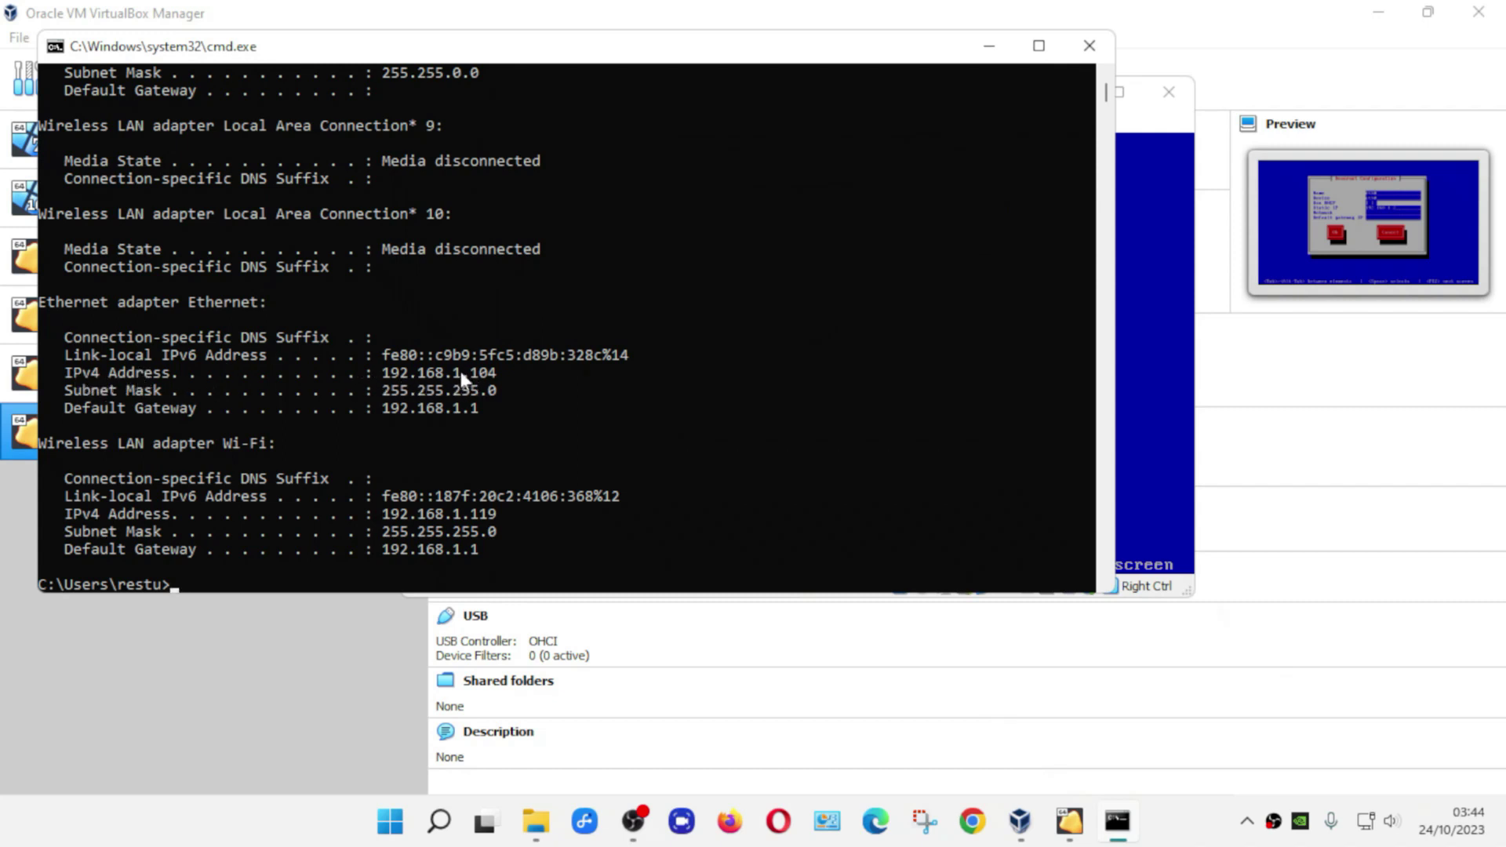
pyautogui.click(1148, 123)
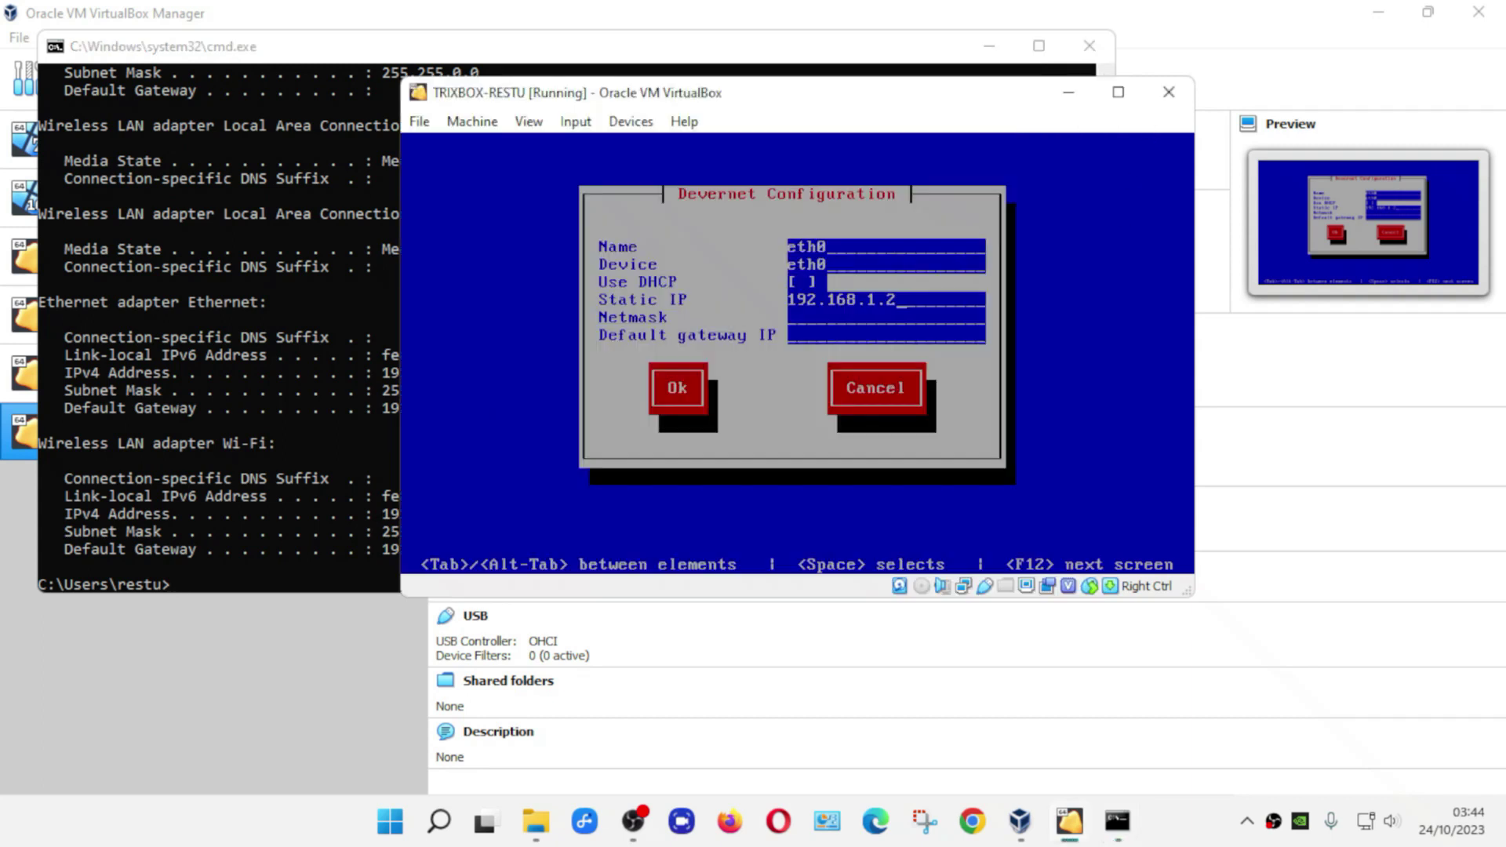
pyautogui.click(383, 226)
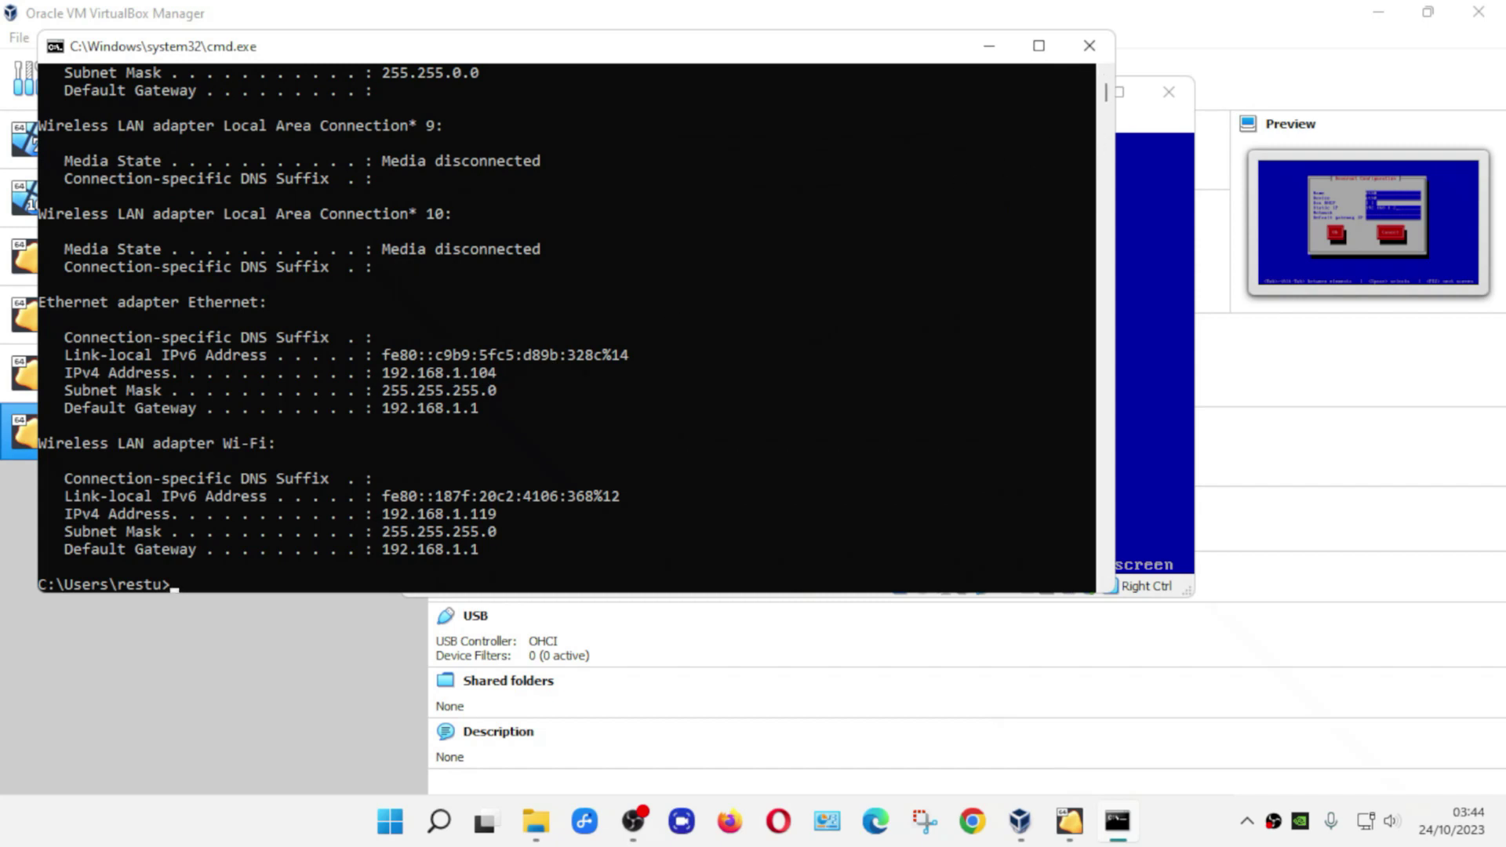
pyautogui.click(1153, 130)
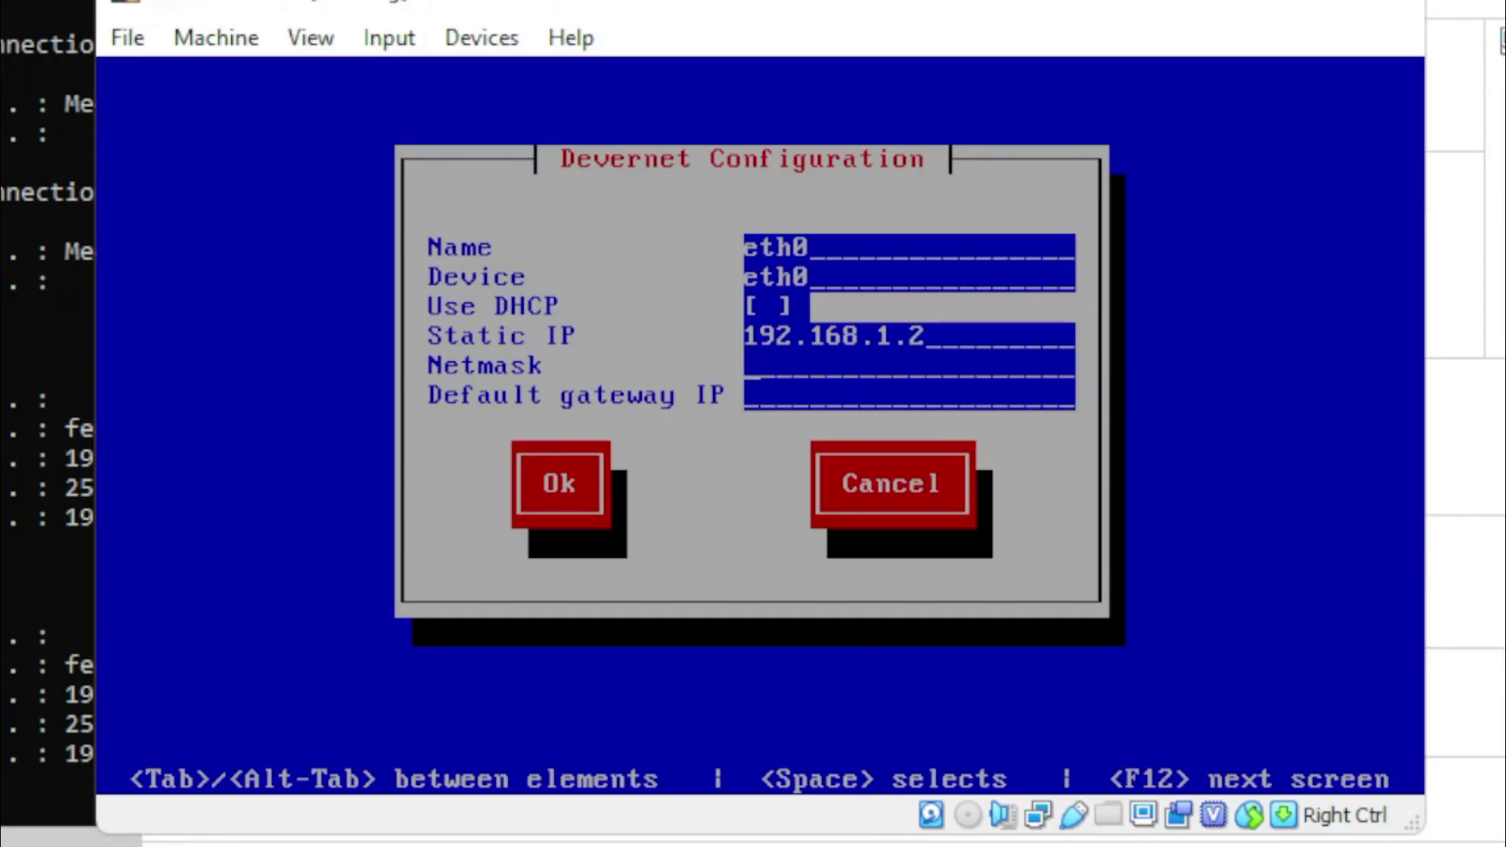
# - Enter eth0 netmask 255.255.255.0 and gateway 192.168.1.1, checking the host's gateway first
pyautogui.write('255.255.255.')
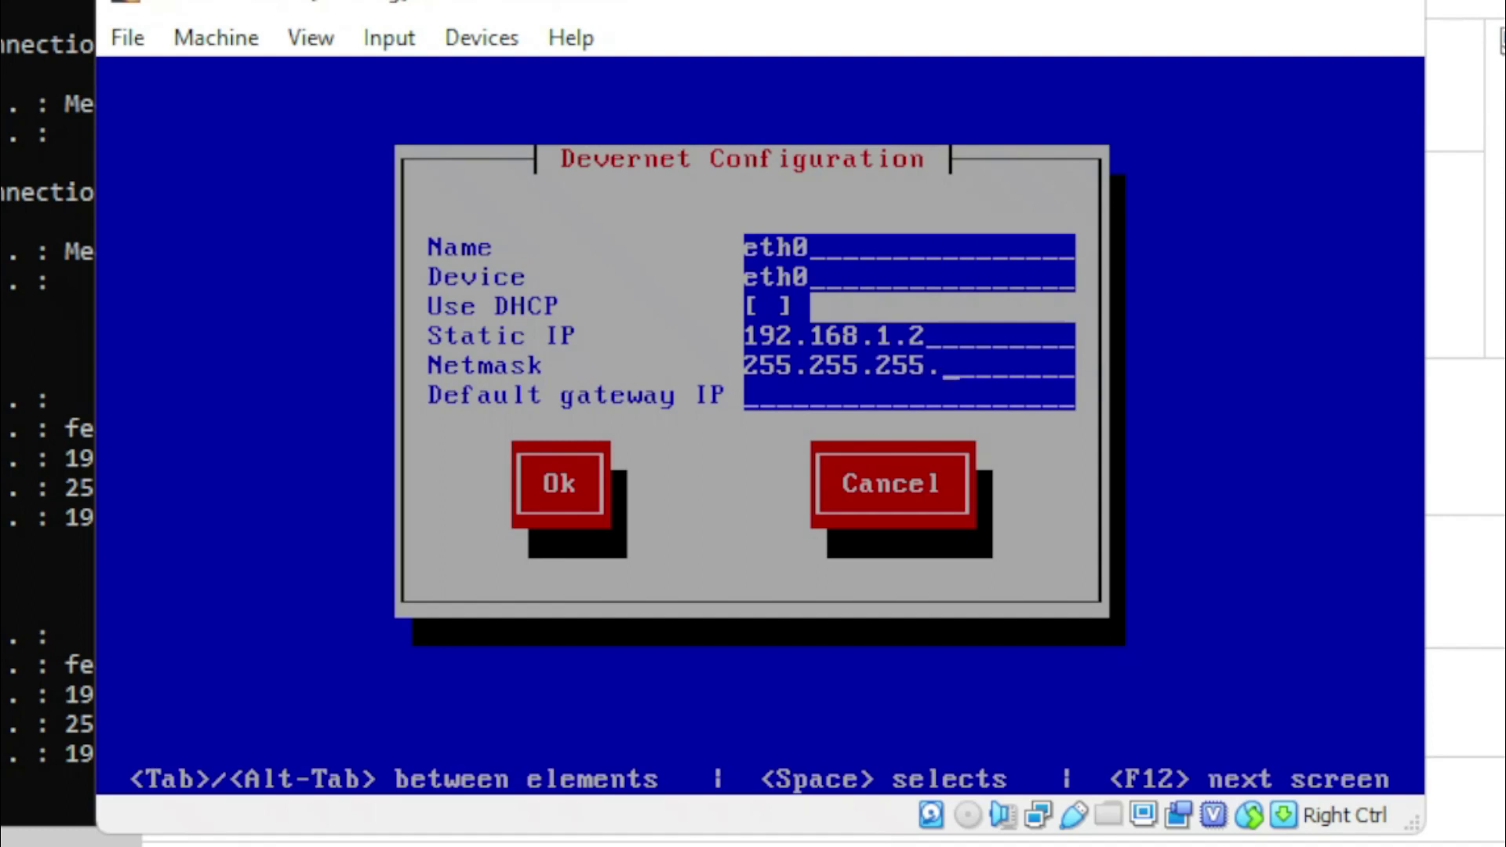
pyautogui.write('0')
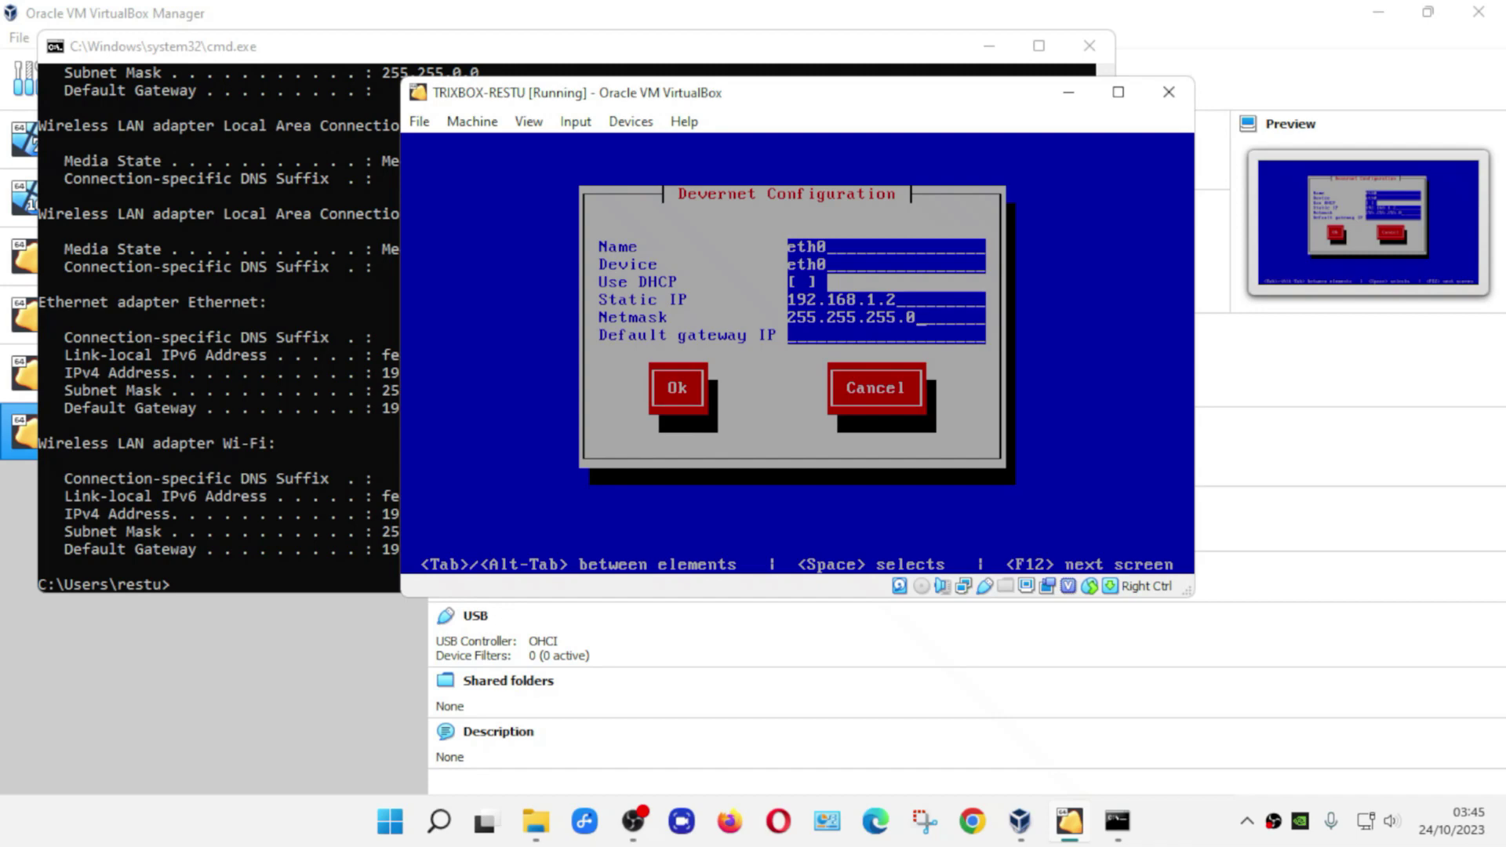
pyautogui.click(312, 50)
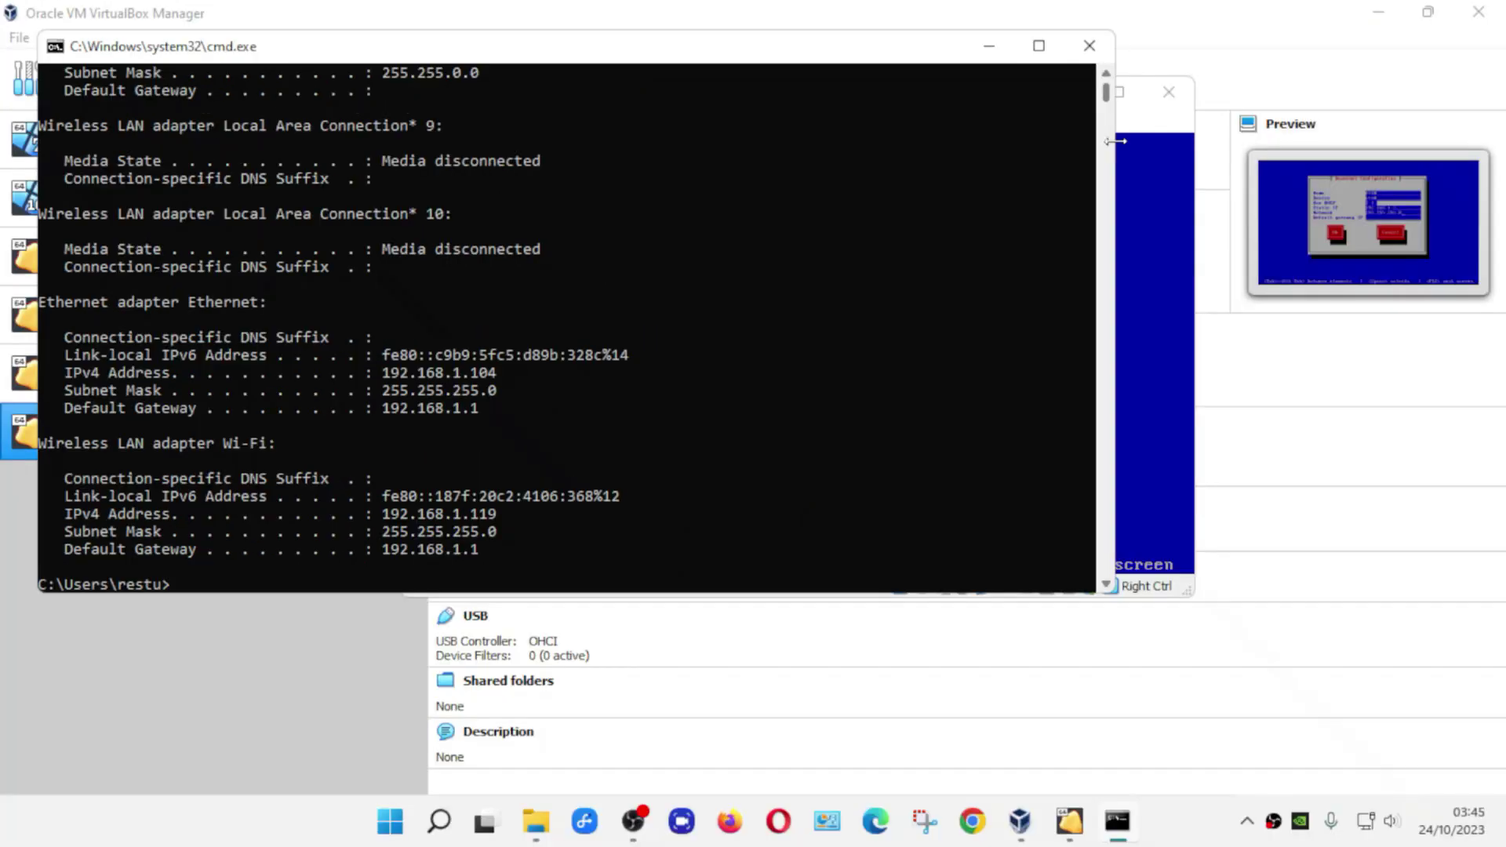
pyautogui.click(1120, 141)
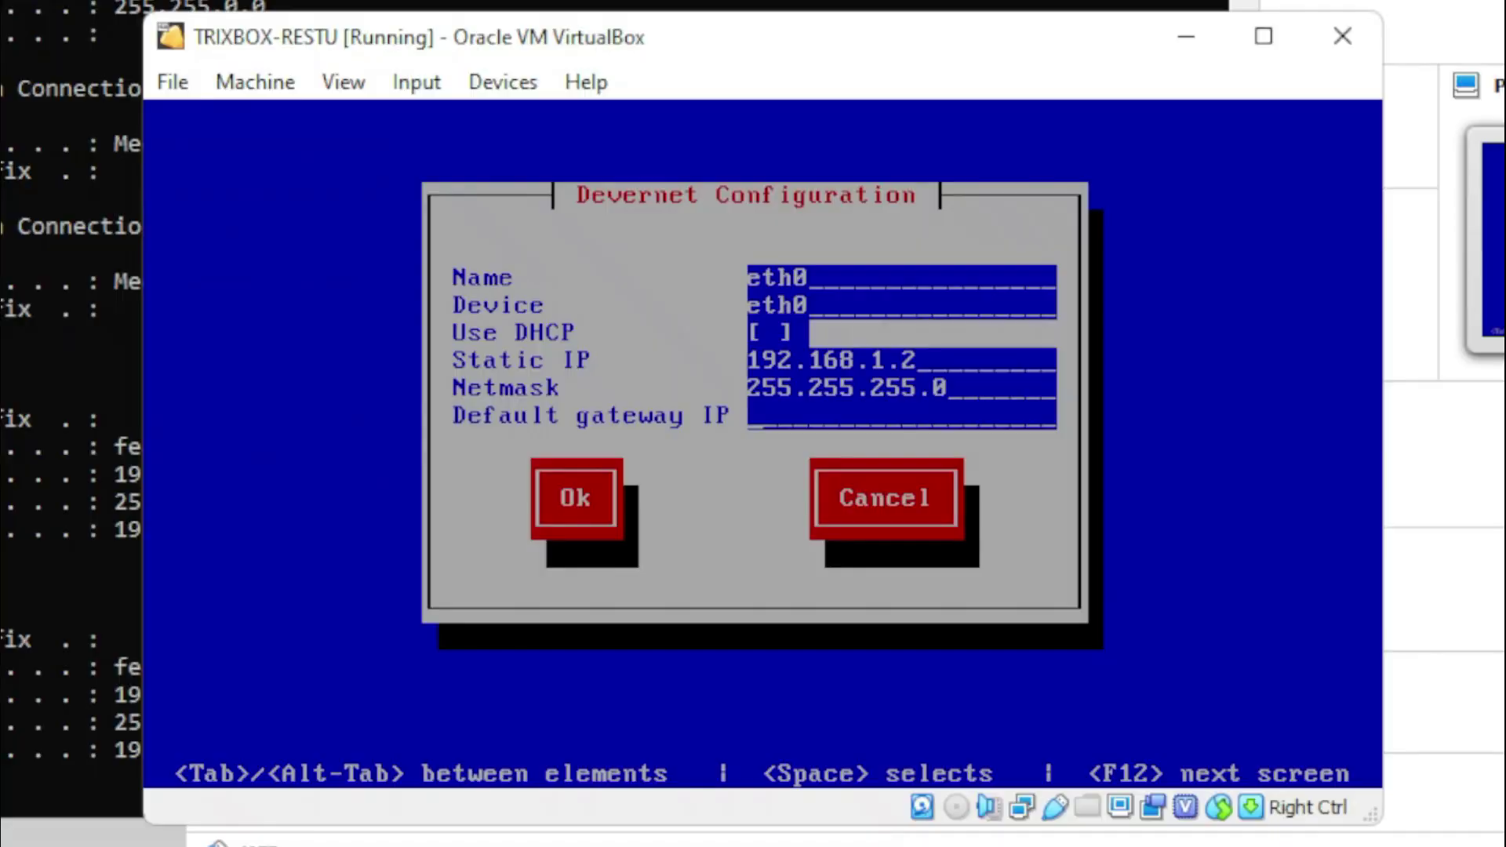
pyautogui.write('192.168')
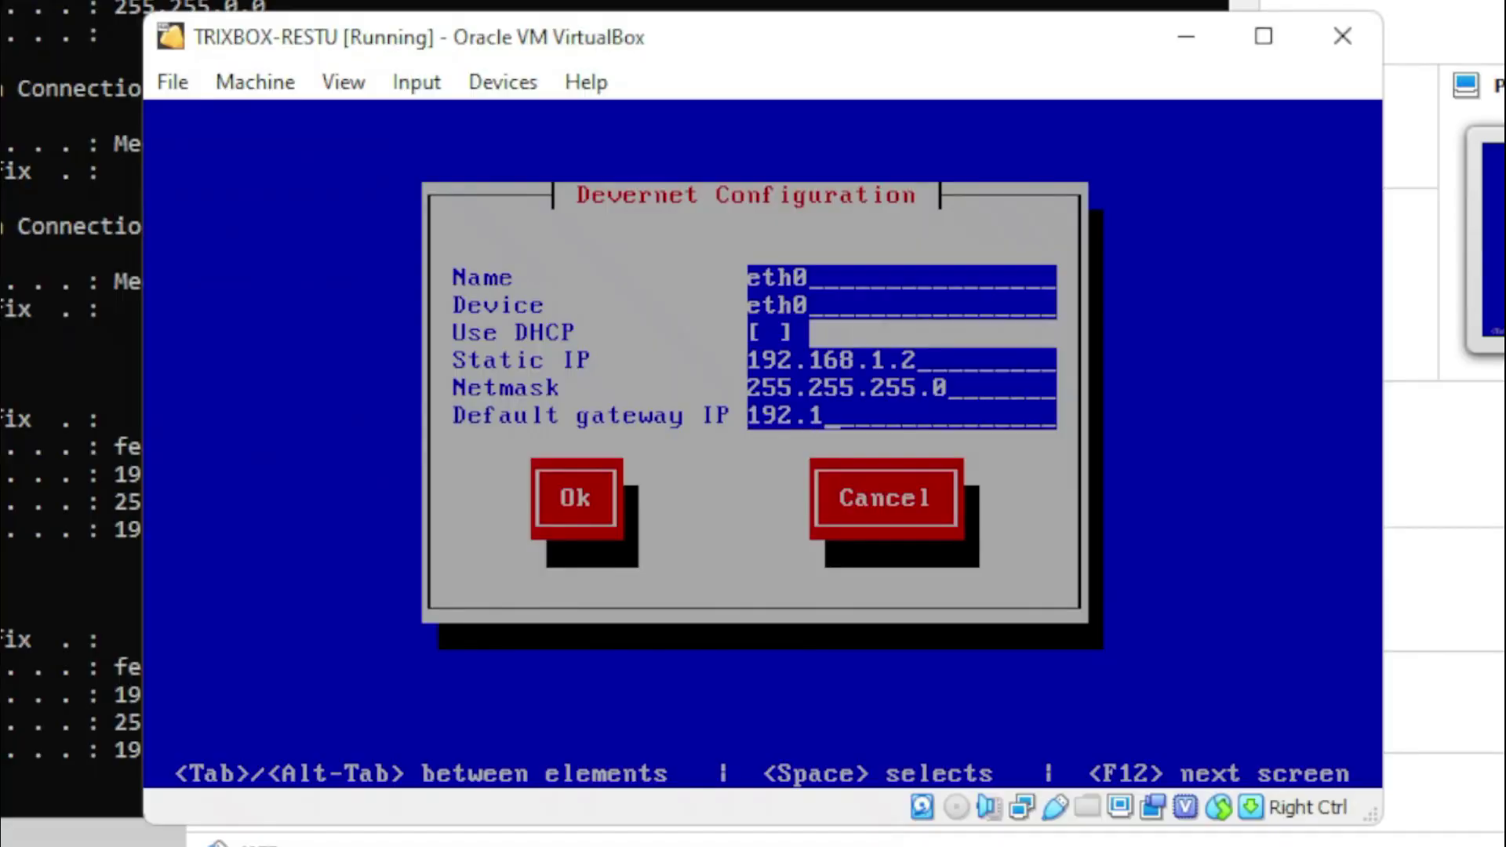
pyautogui.write('.1.1')
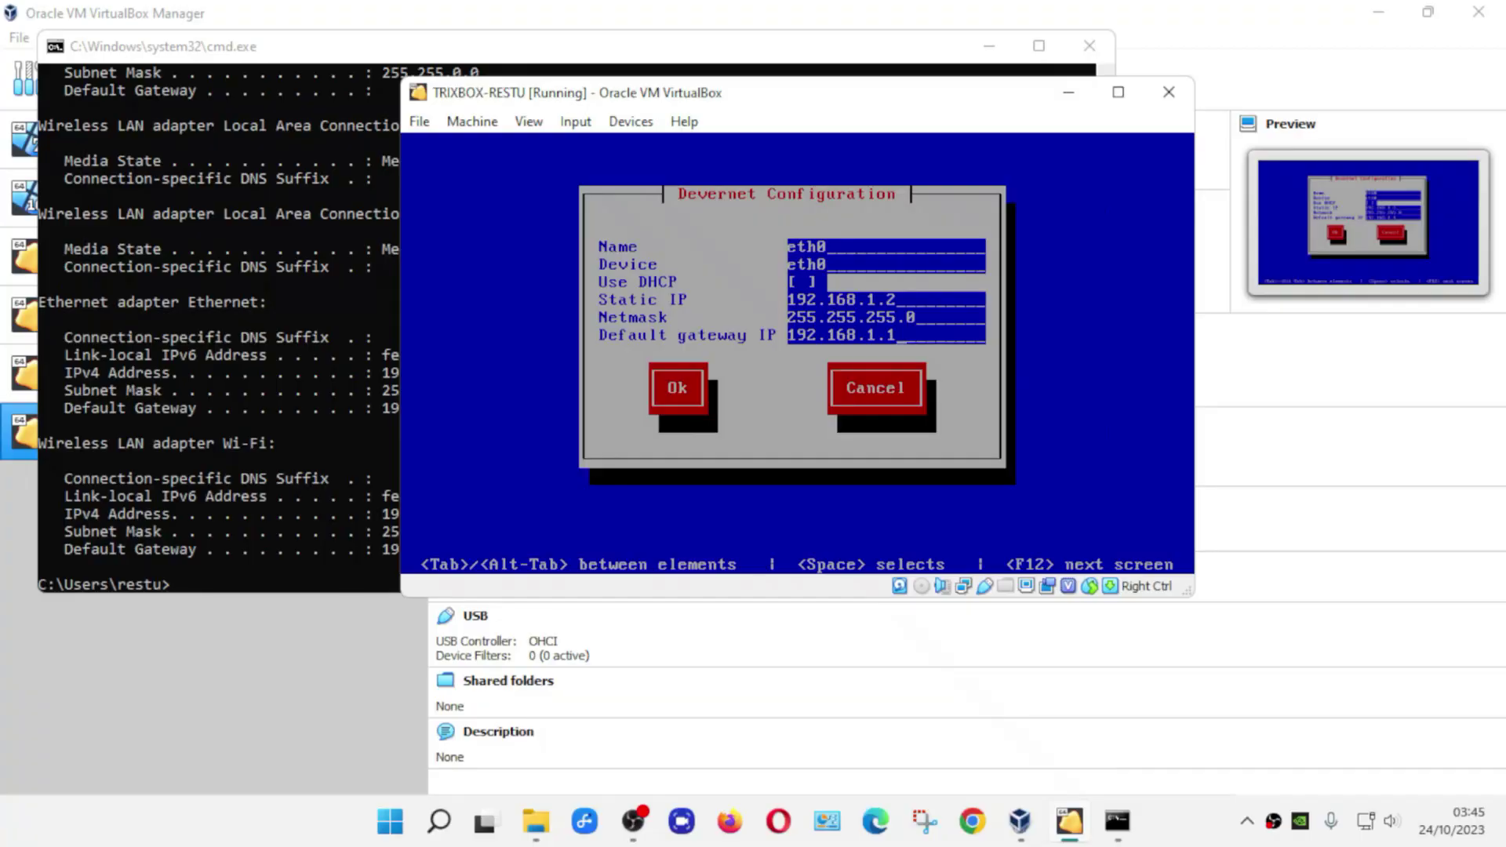
pyautogui.press('Tab')
# - Confirm the eth0 settings, then save the device and network configuration and exit the tool
pyautogui.press('Return')
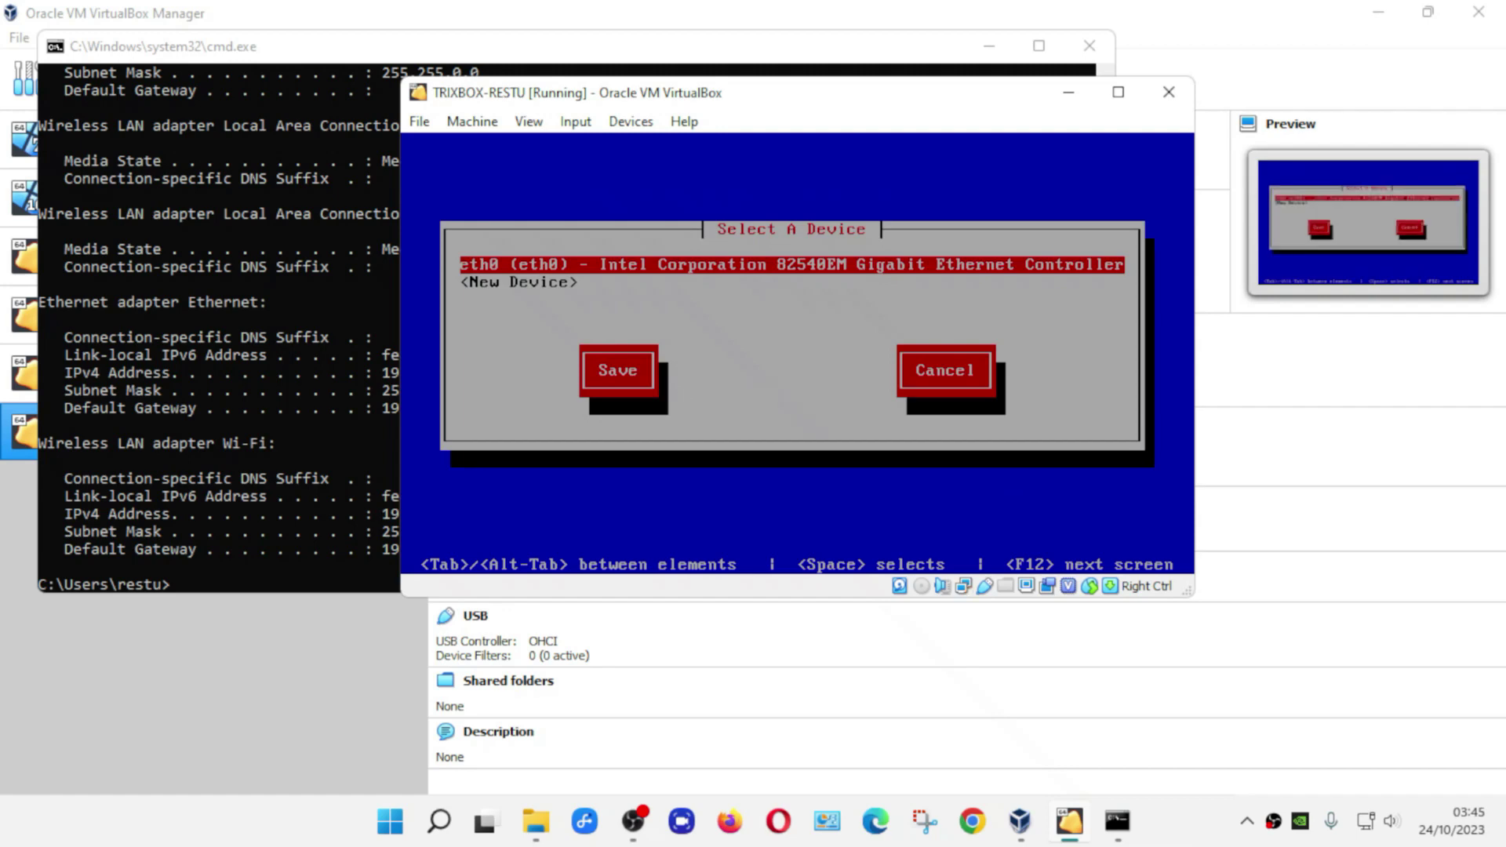
pyautogui.press('Down')
pyautogui.press('Tab')
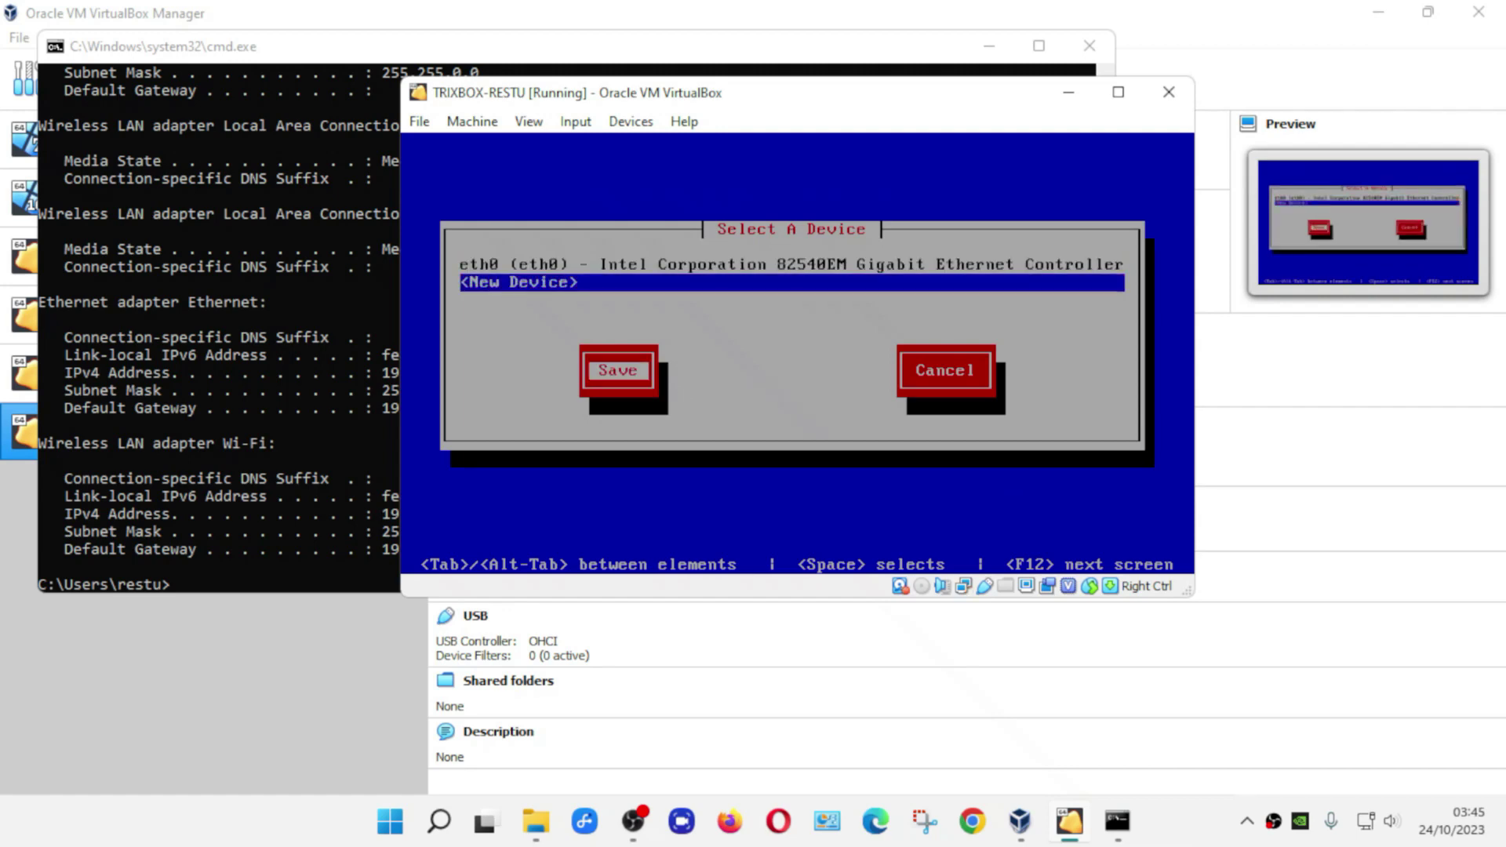
pyautogui.press('Return')
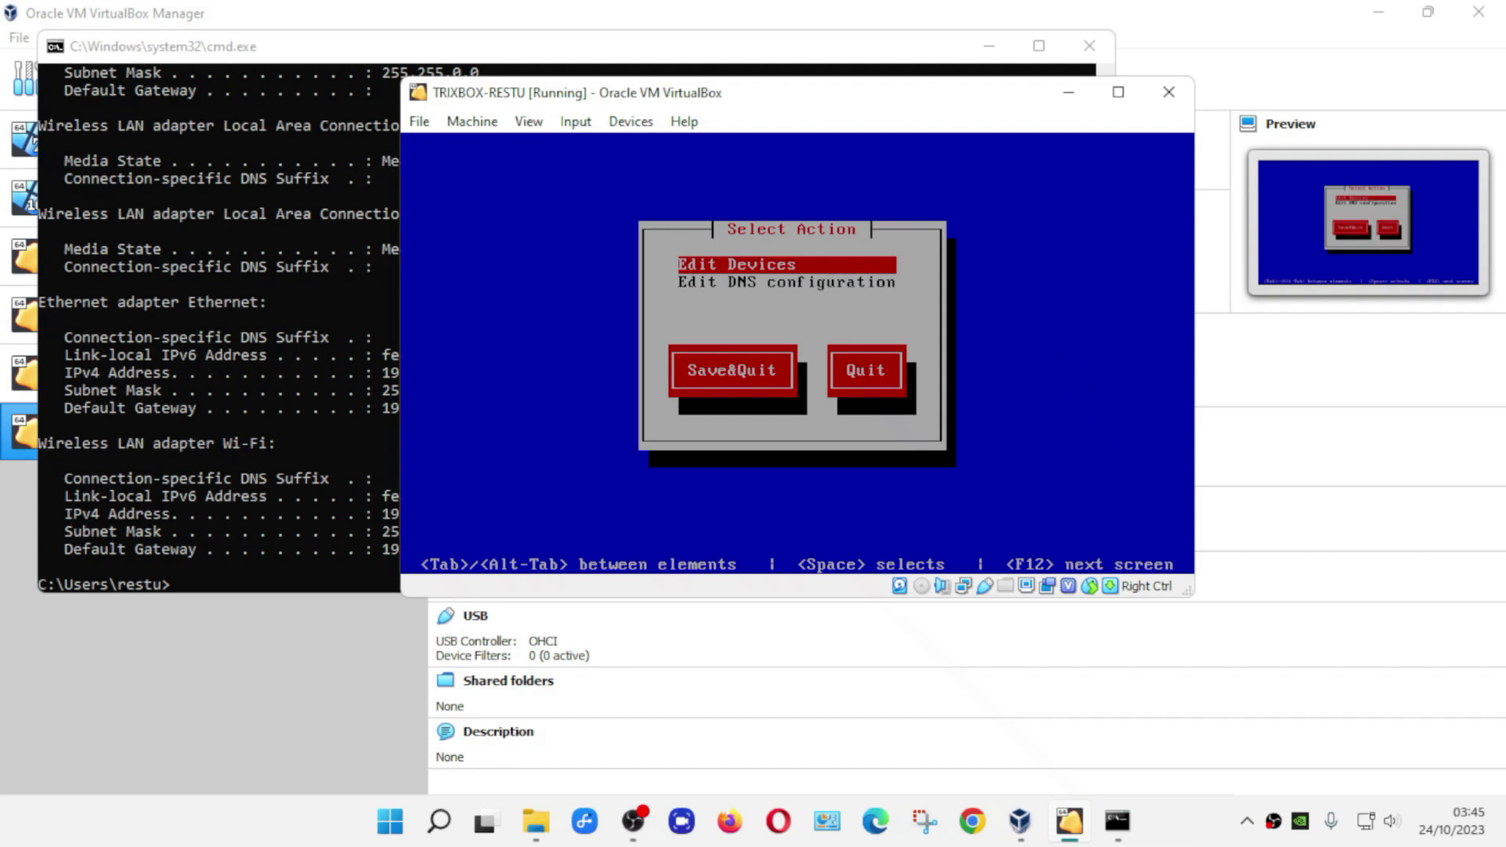
pyautogui.press('Tab')
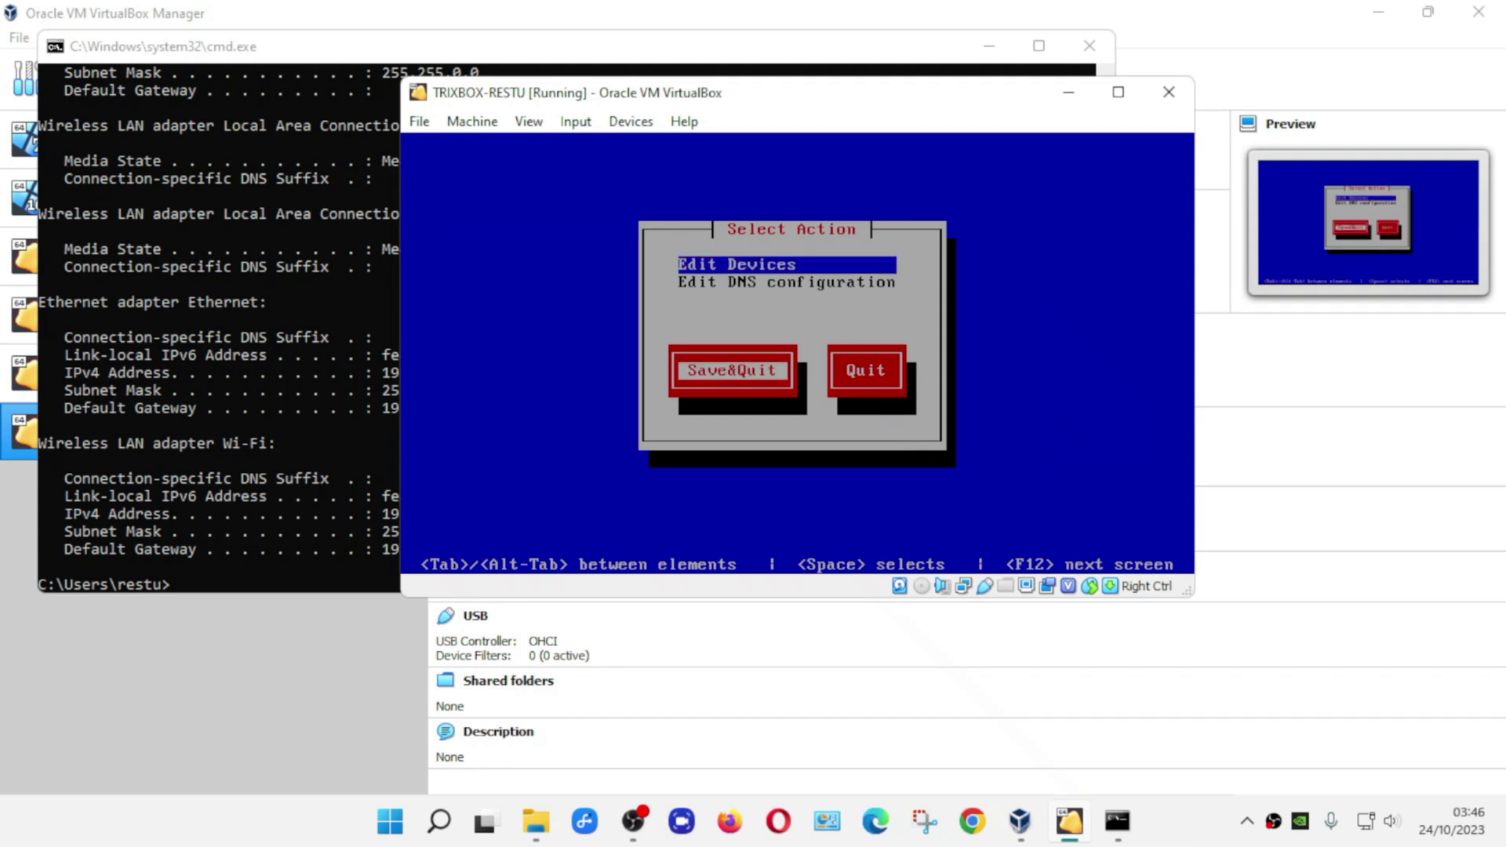
pyautogui.press('Return')
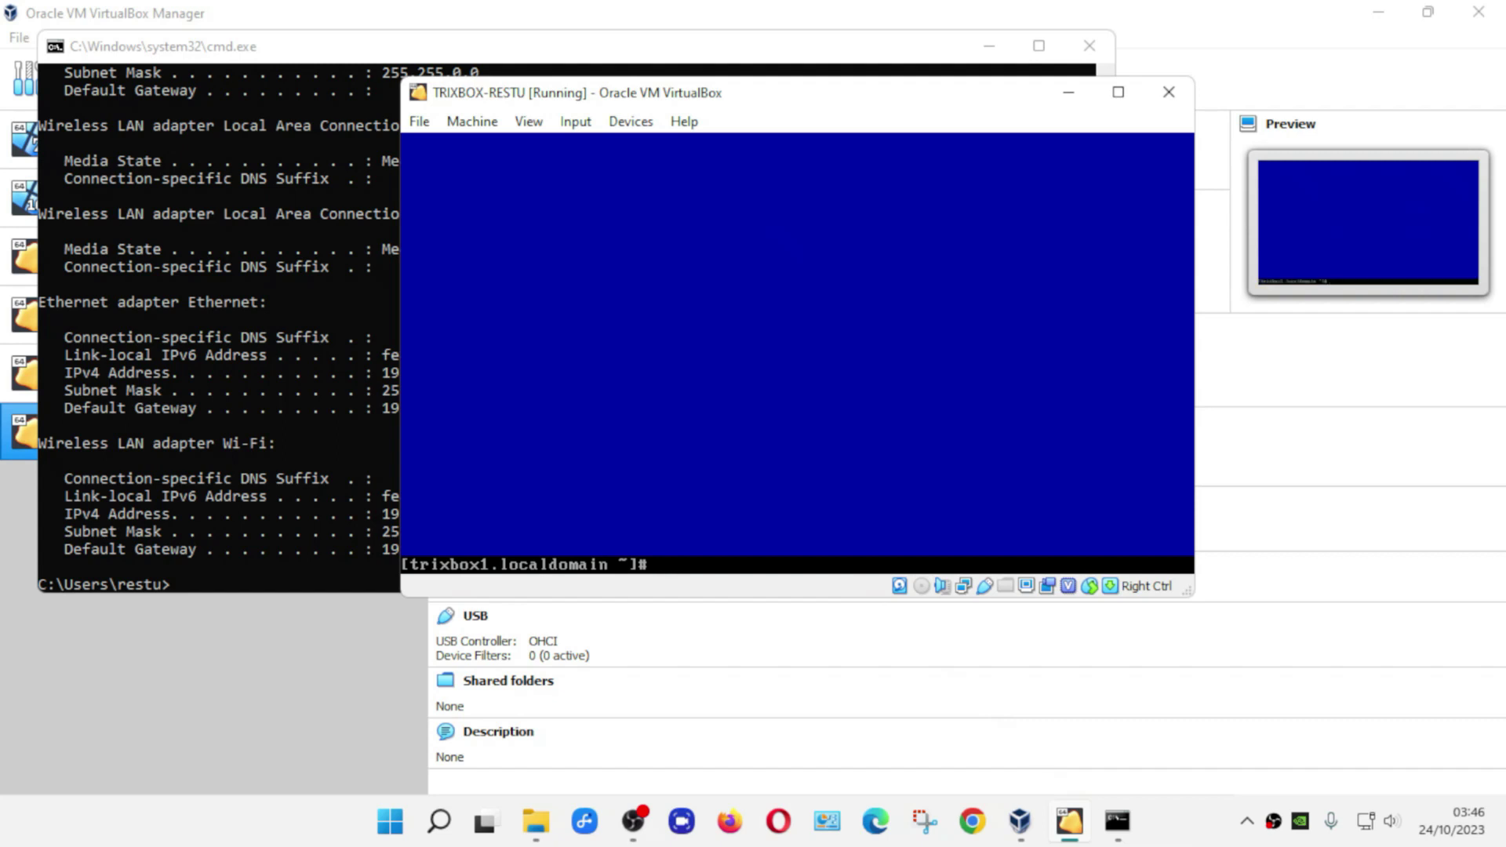
pyautogui.write('clear')
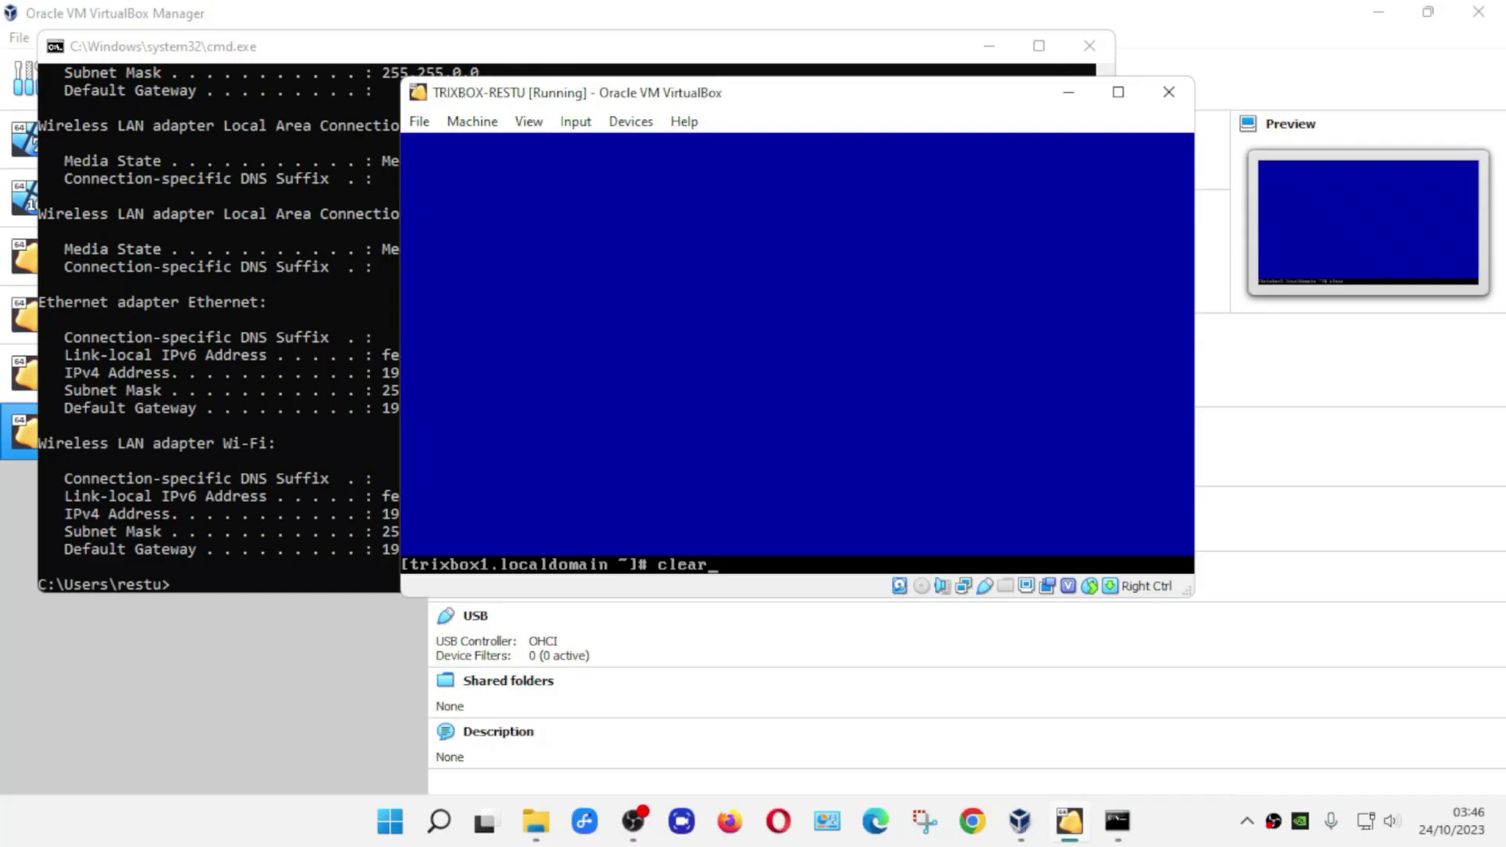
# - Clear the console, run /etc/init.d/network restart, and bring the host's ipconfig output forward
pyautogui.press('Return')
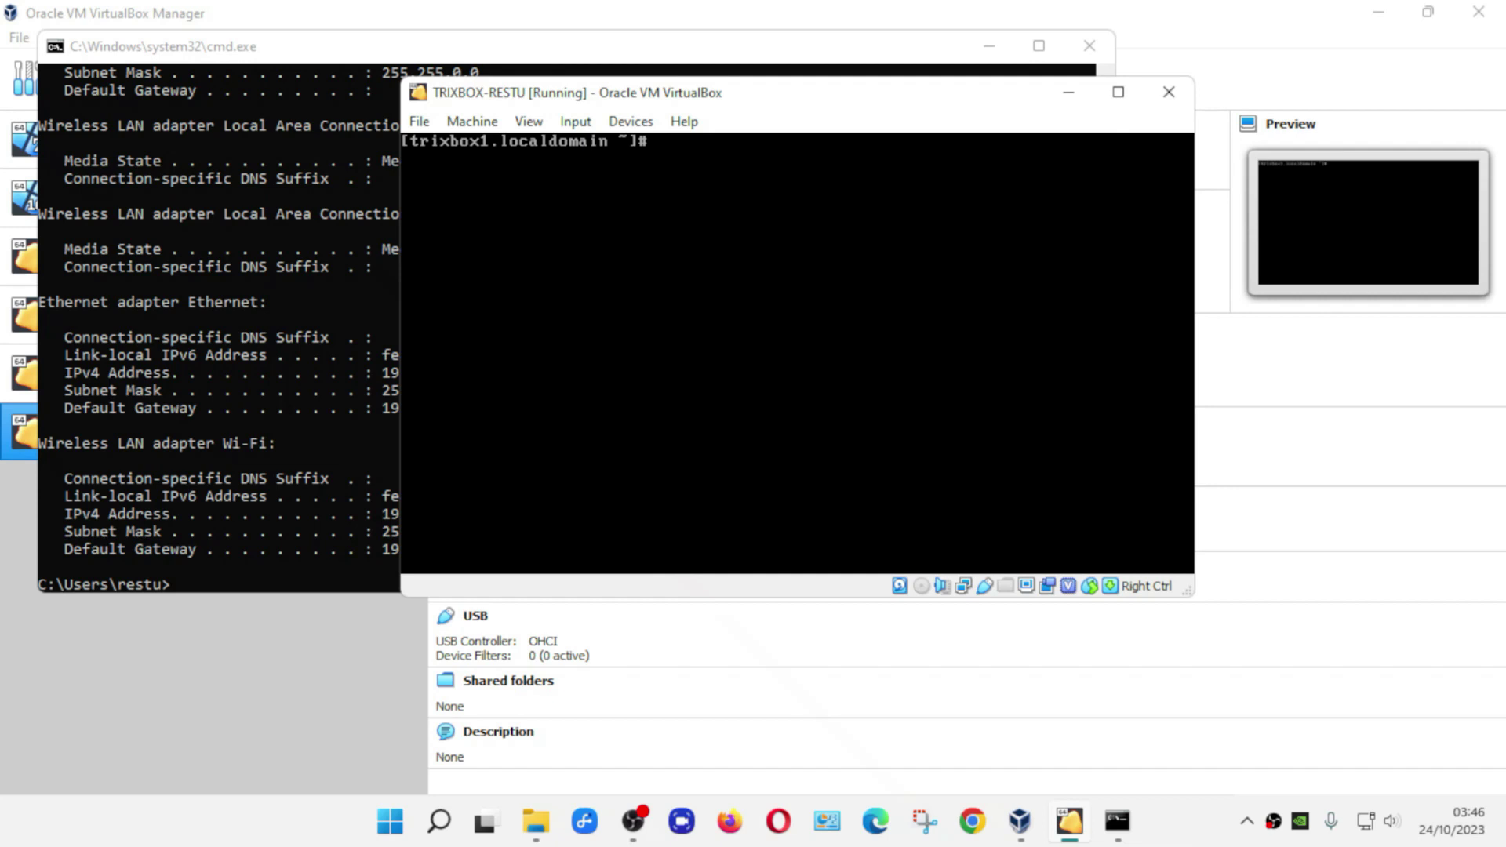
pyautogui.write('/')
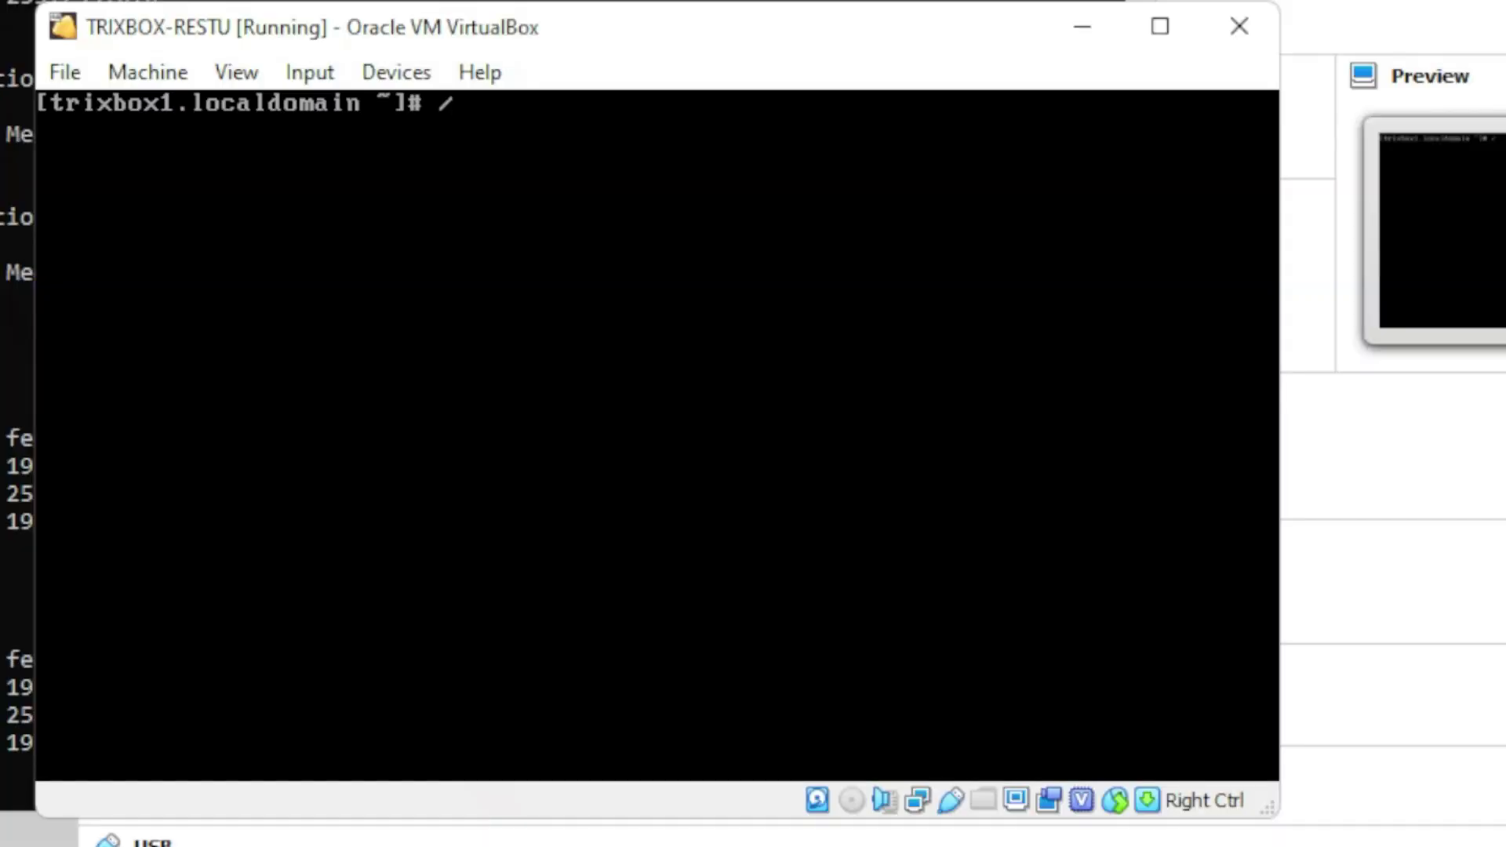
pyautogui.write('etc/init')
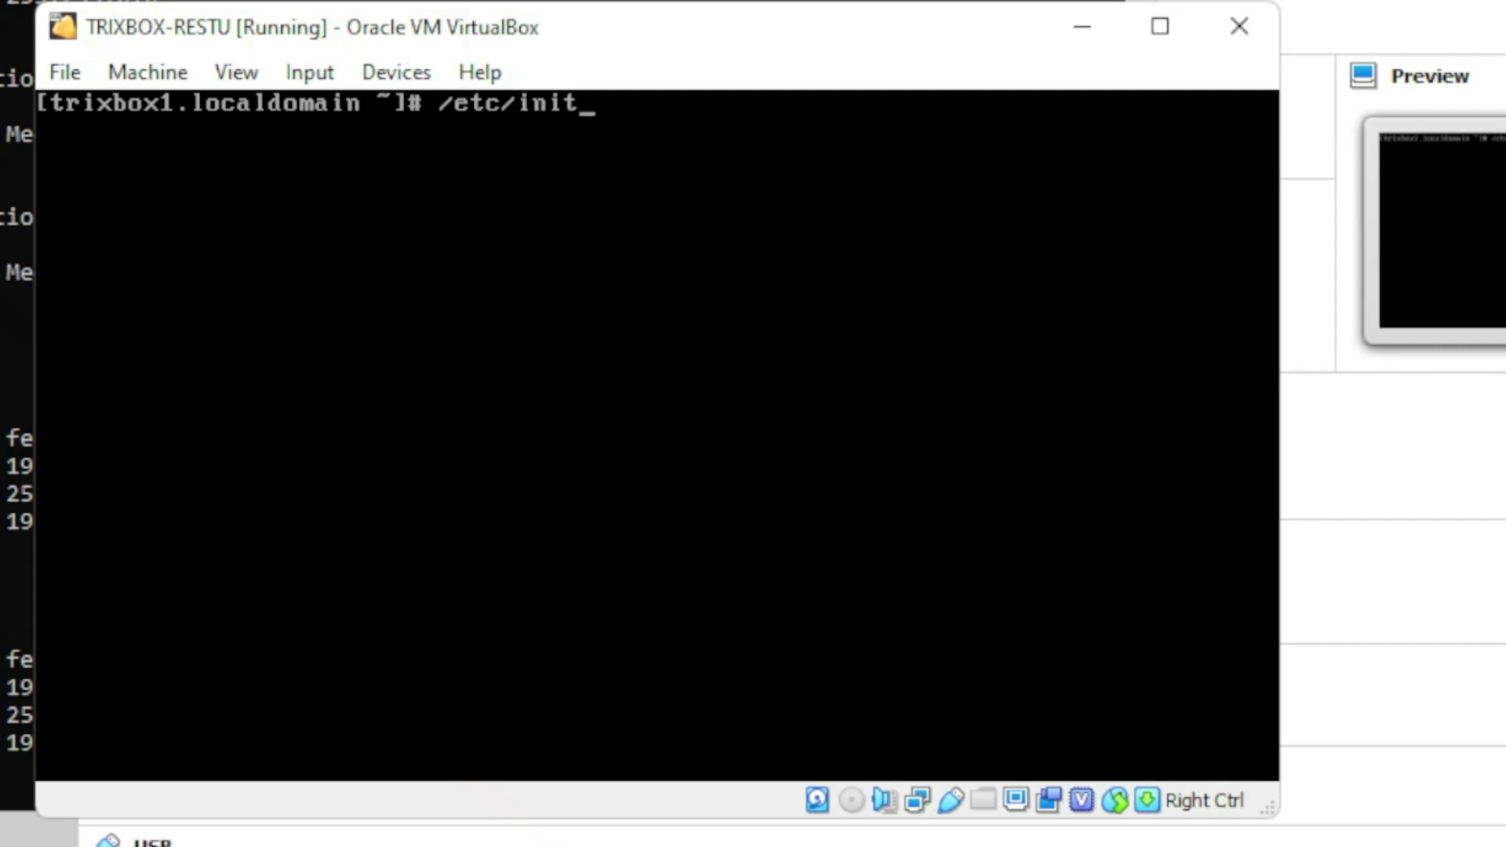
pyautogui.write('.d/network')
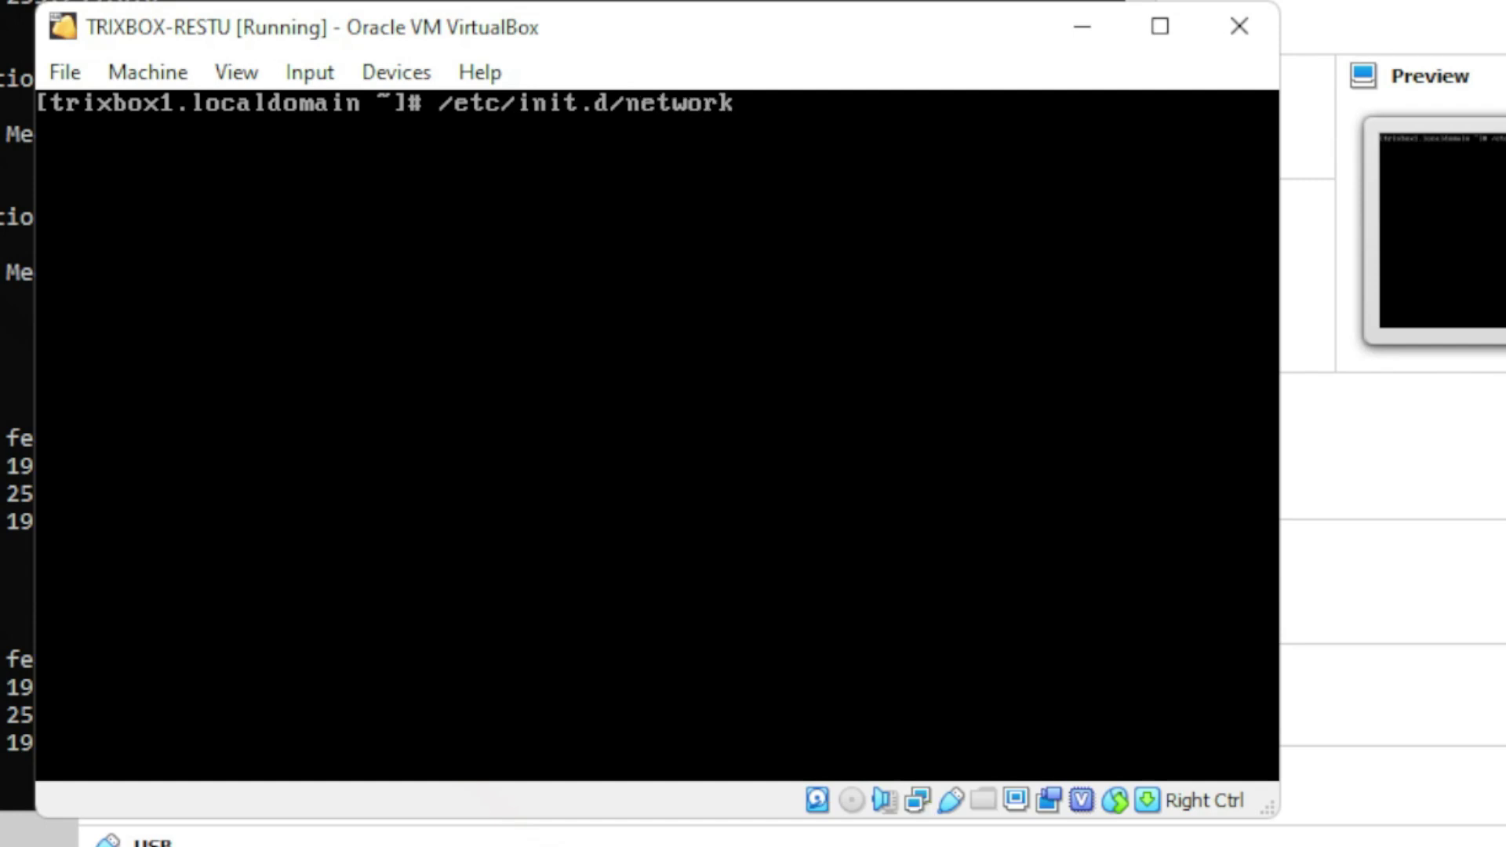
pyautogui.write(' restart')
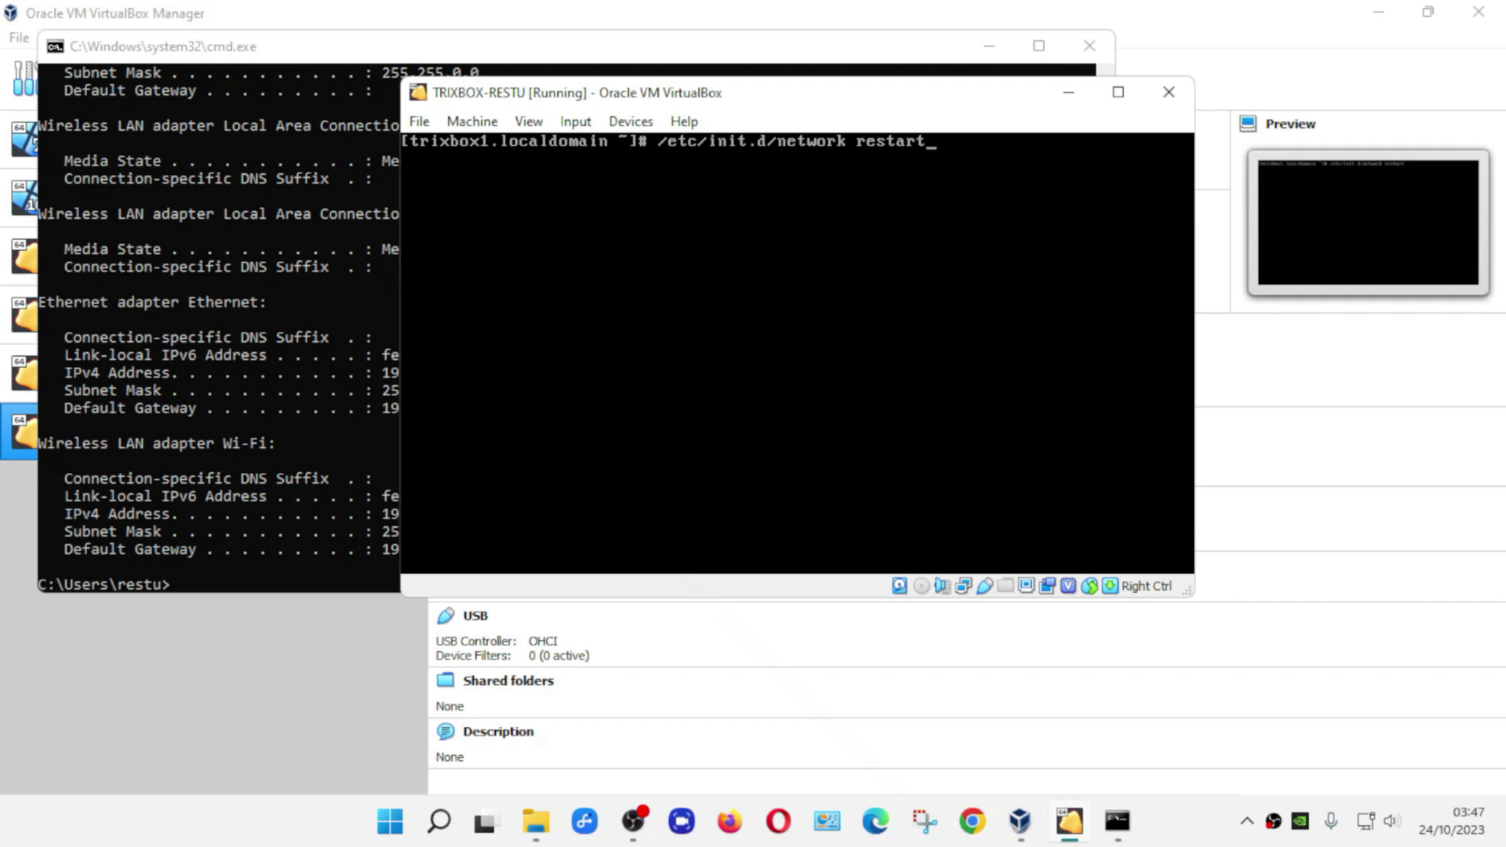
pyautogui.press('Return')
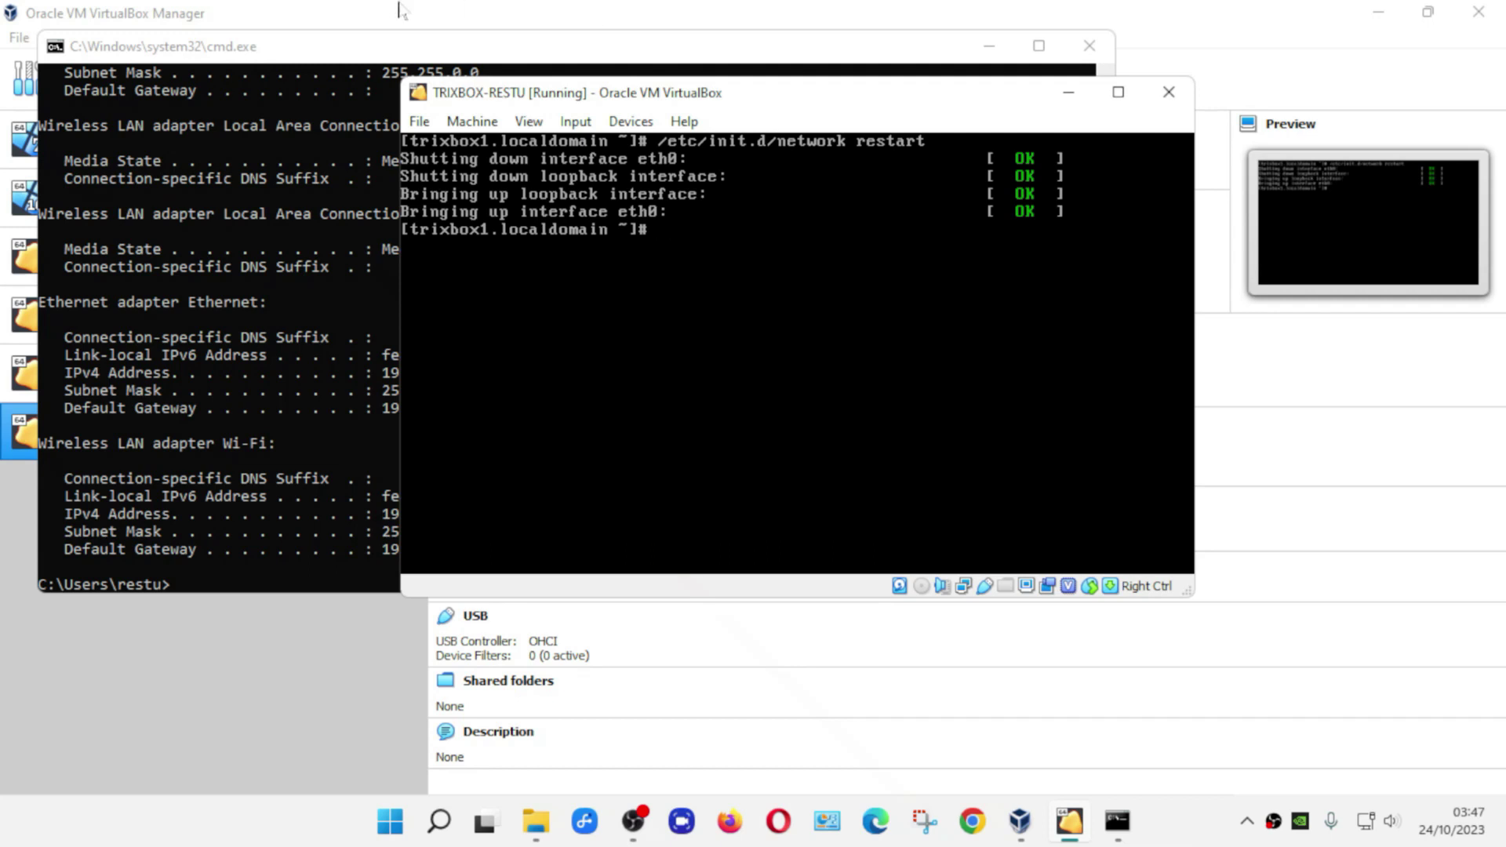
pyautogui.click(349, 71)
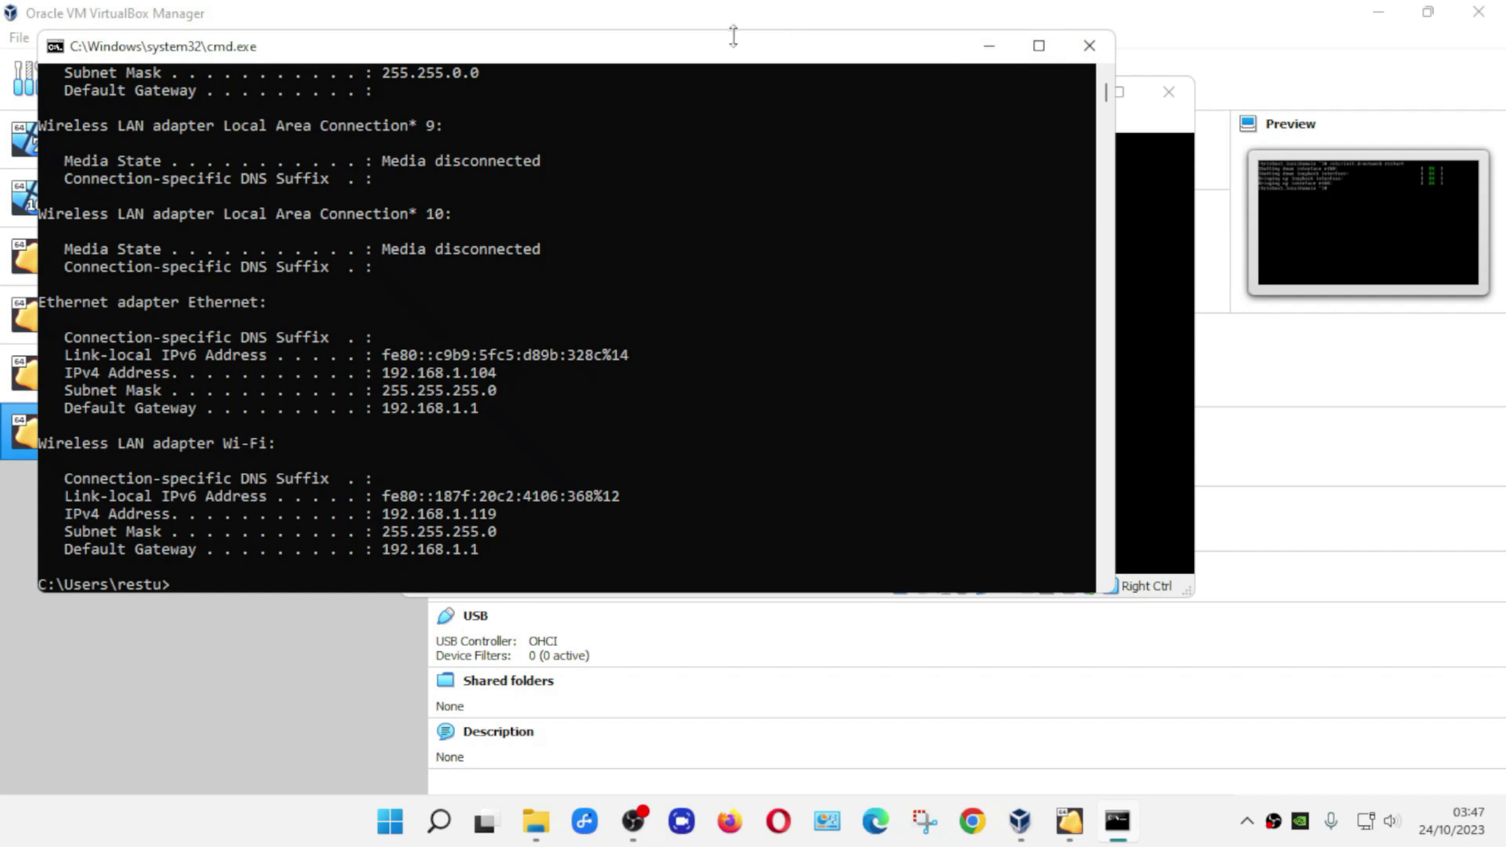
# - Replace the old command window with a fresh one started via Run 'cmd'
pyautogui.click(1090, 45)
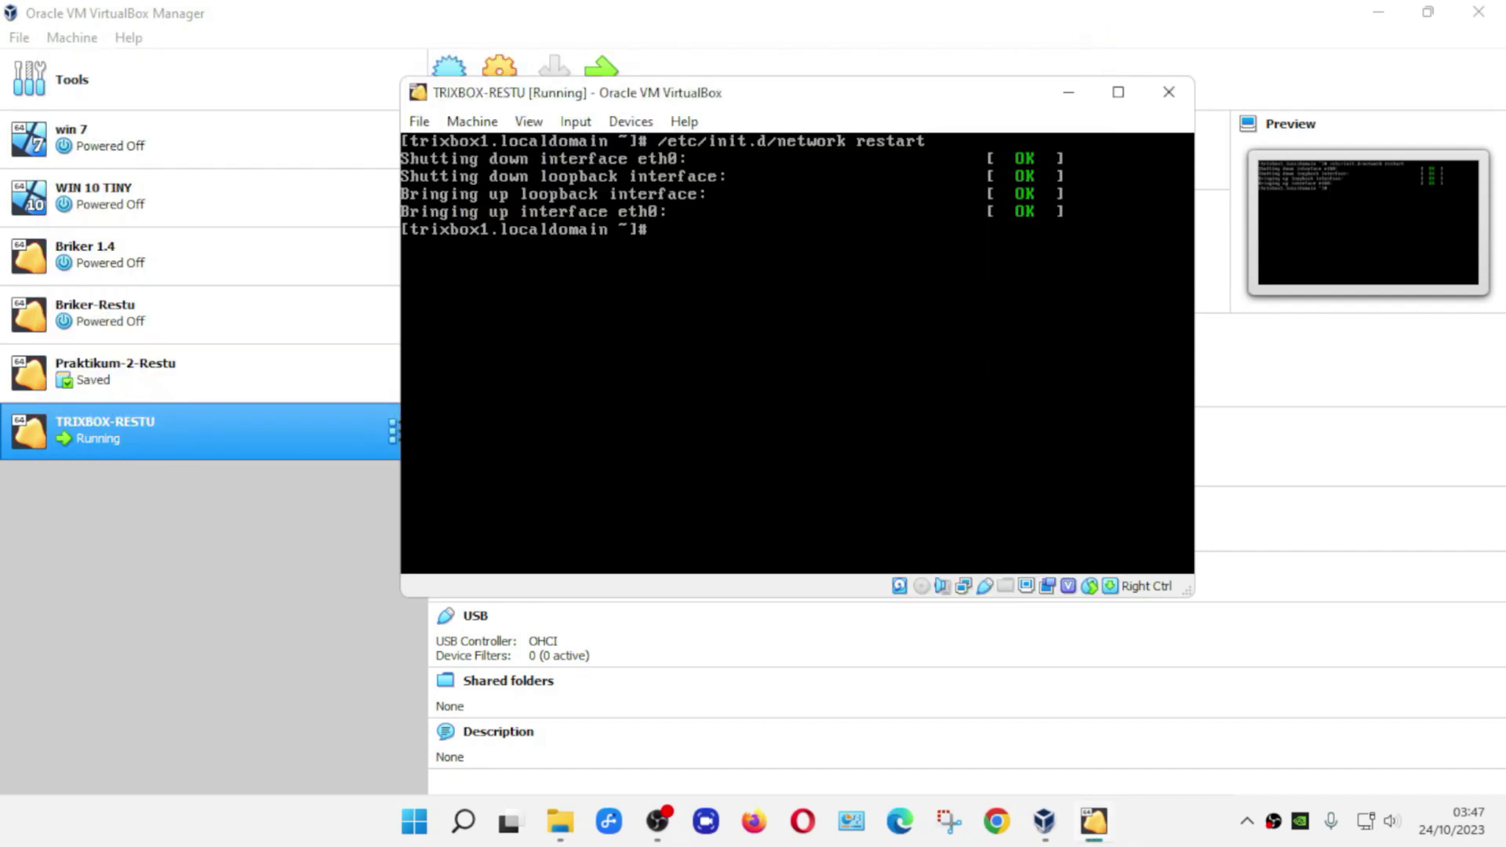
pyautogui.write('r')
pyautogui.press('BackSpace')
pyautogui.click(1153, 825)
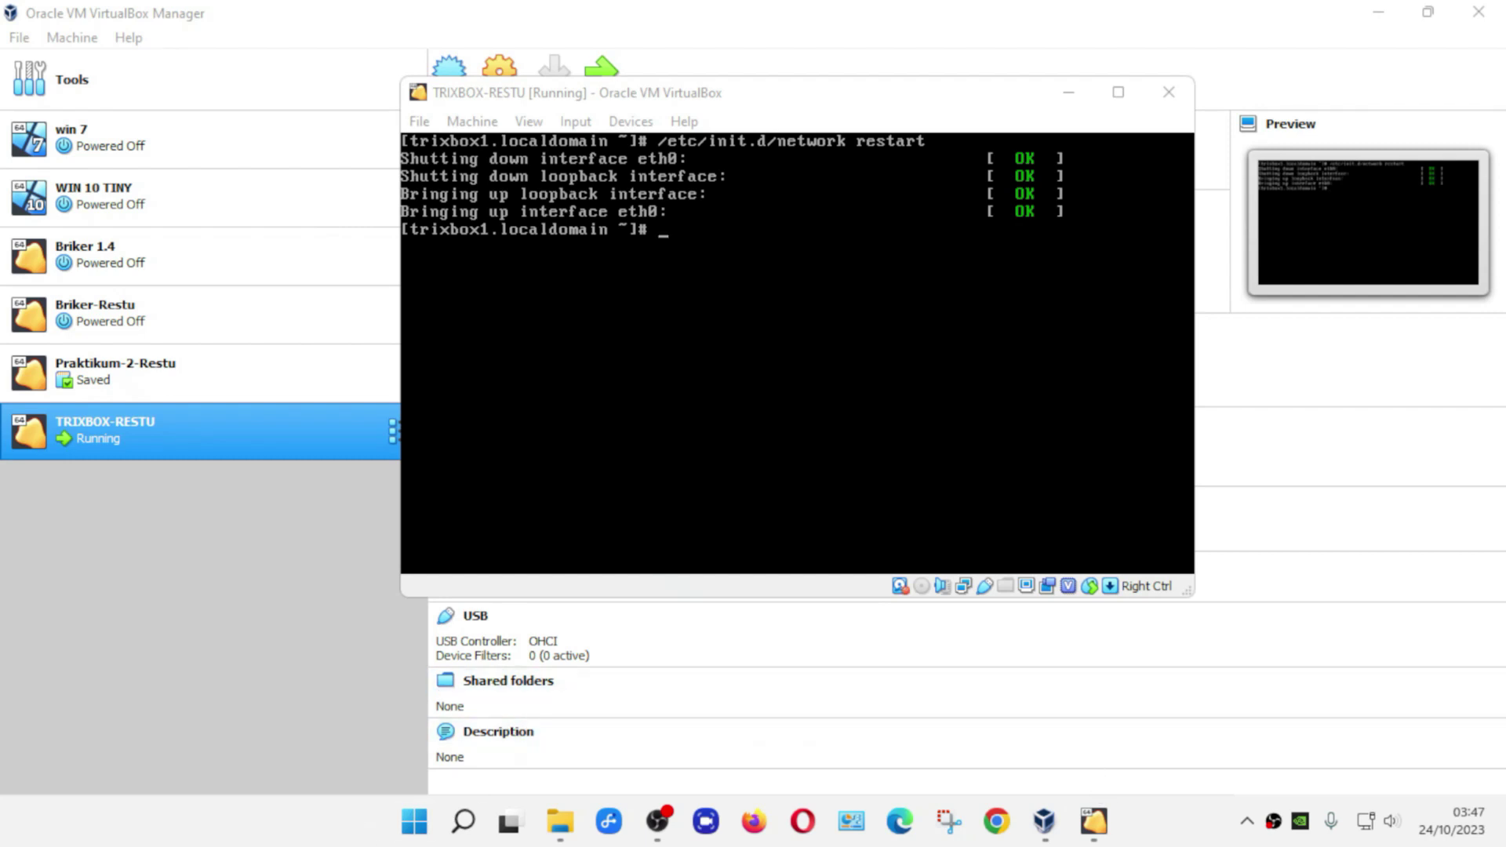
pyautogui.rightClick(417, 832)
pyautogui.click(317, 827)
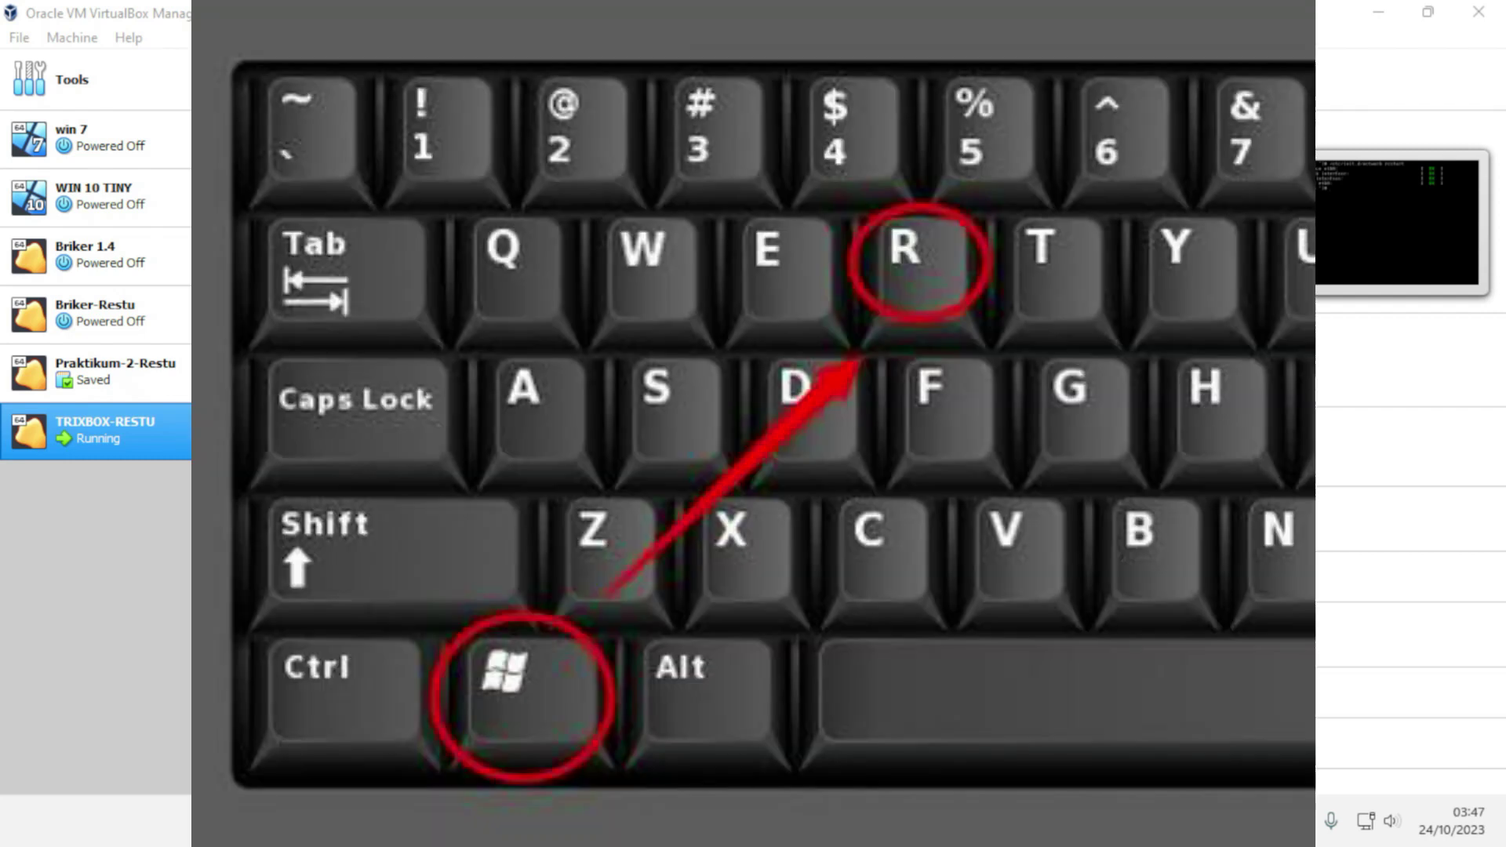
pyautogui.press('super+r')
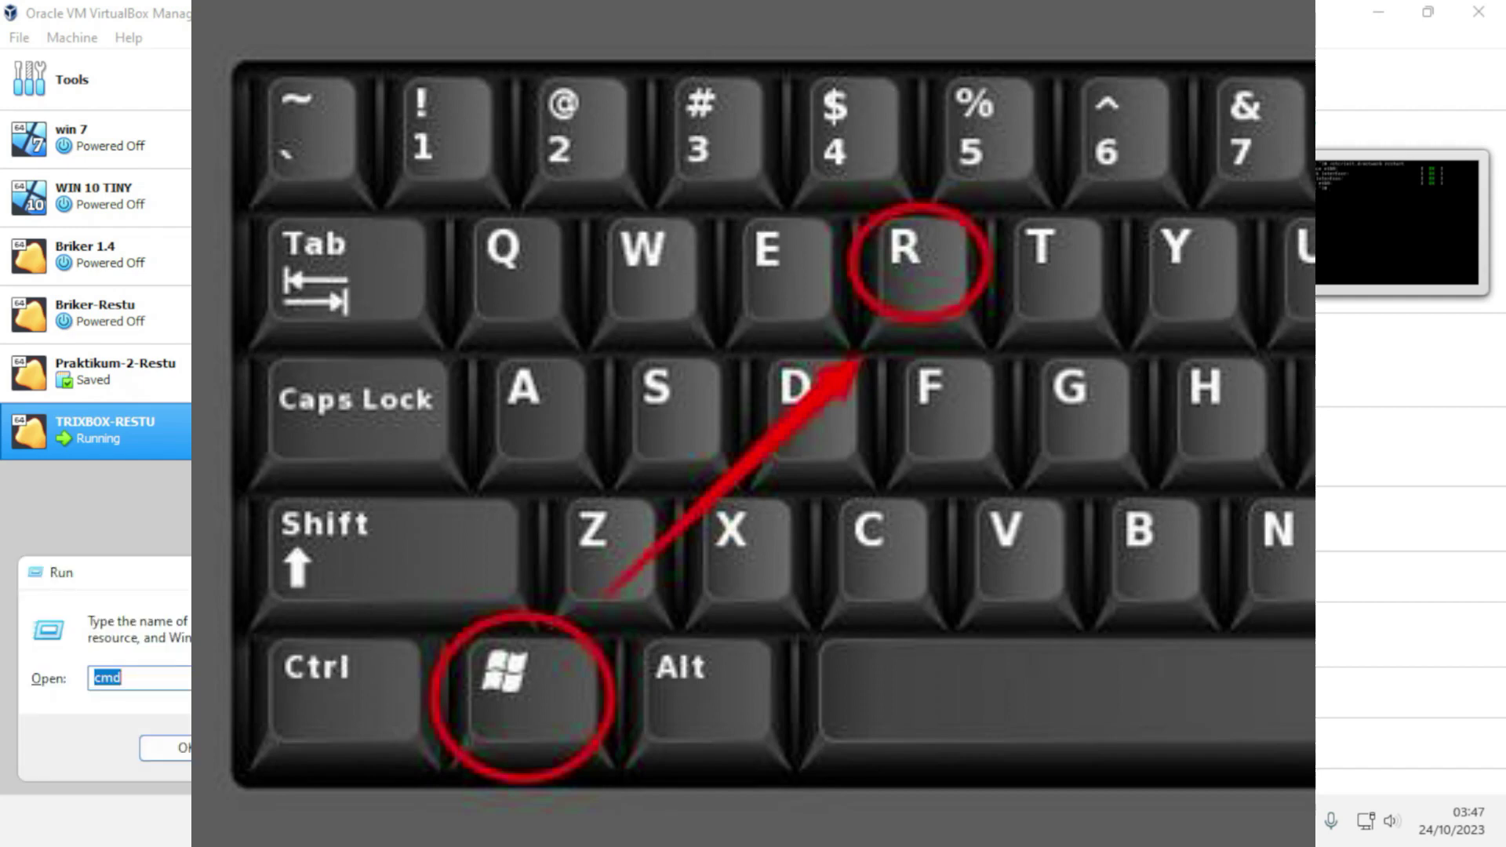
pyautogui.write('cmd')
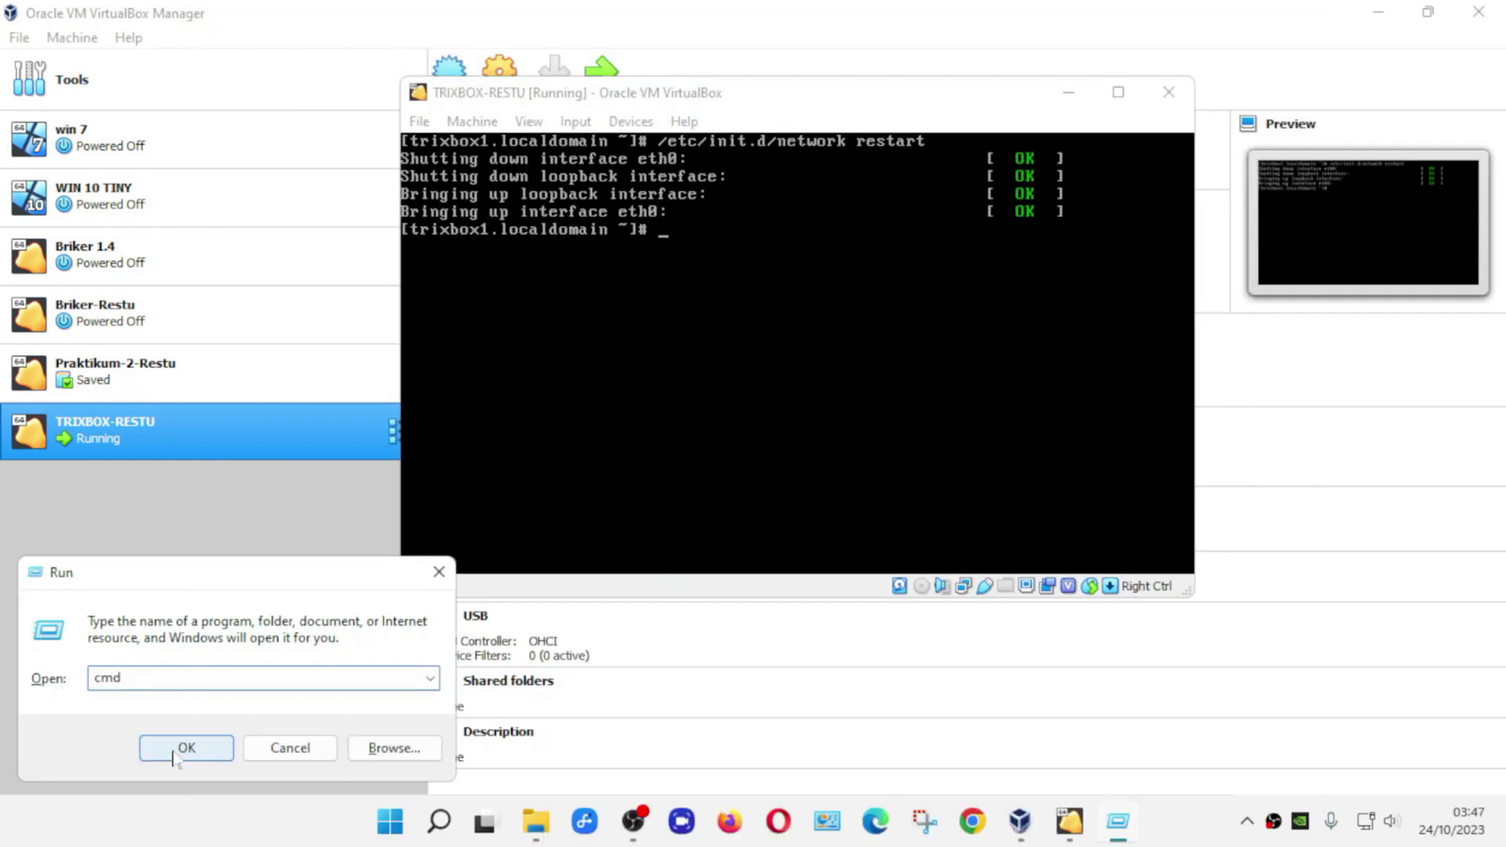
pyautogui.click(203, 750)
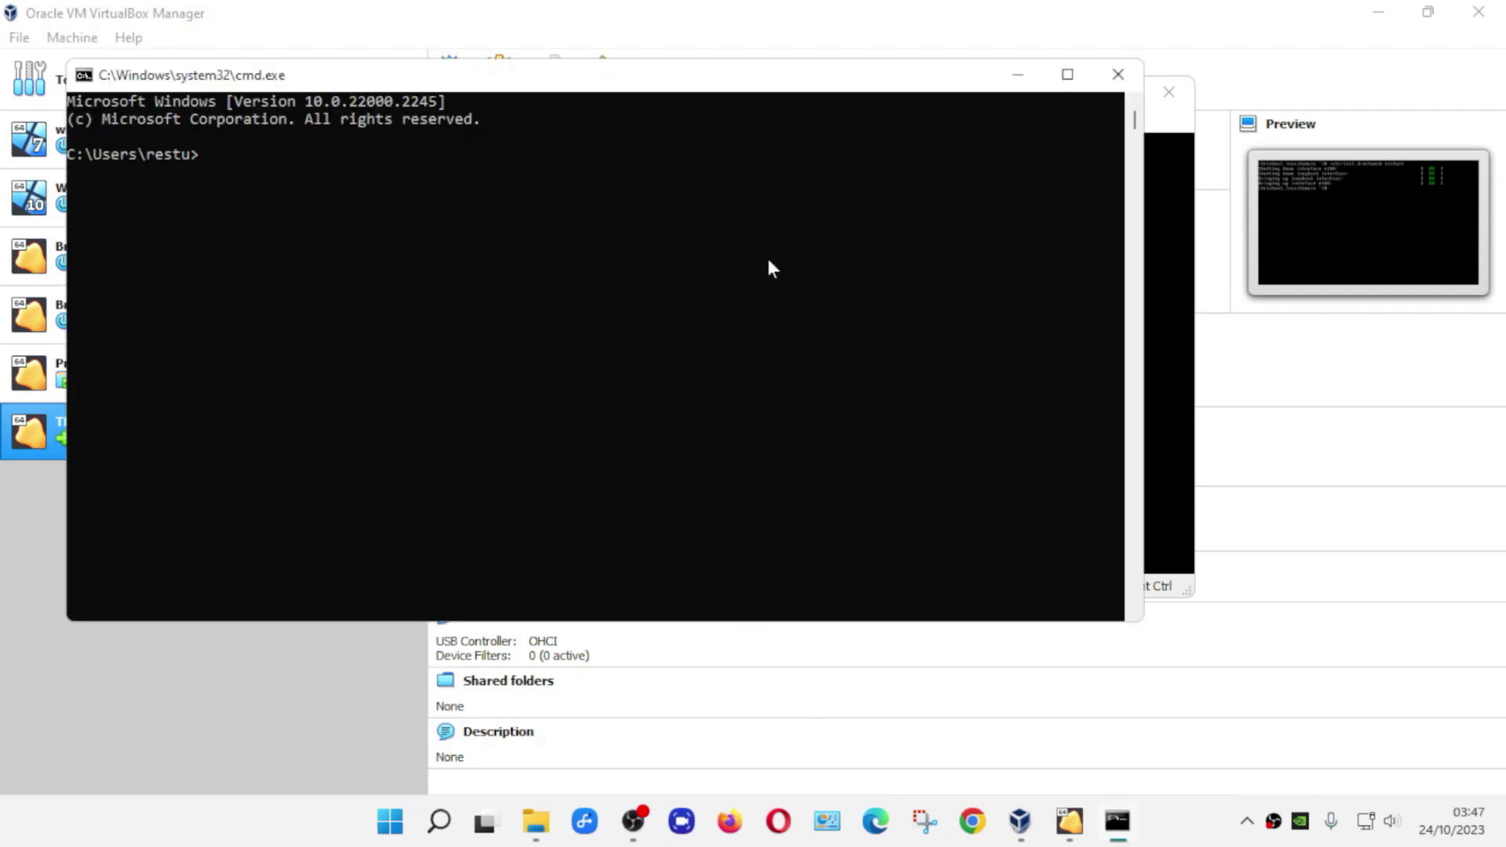
# - Ping 192.168.1.2 from the new command window
pyautogui.write('ping')
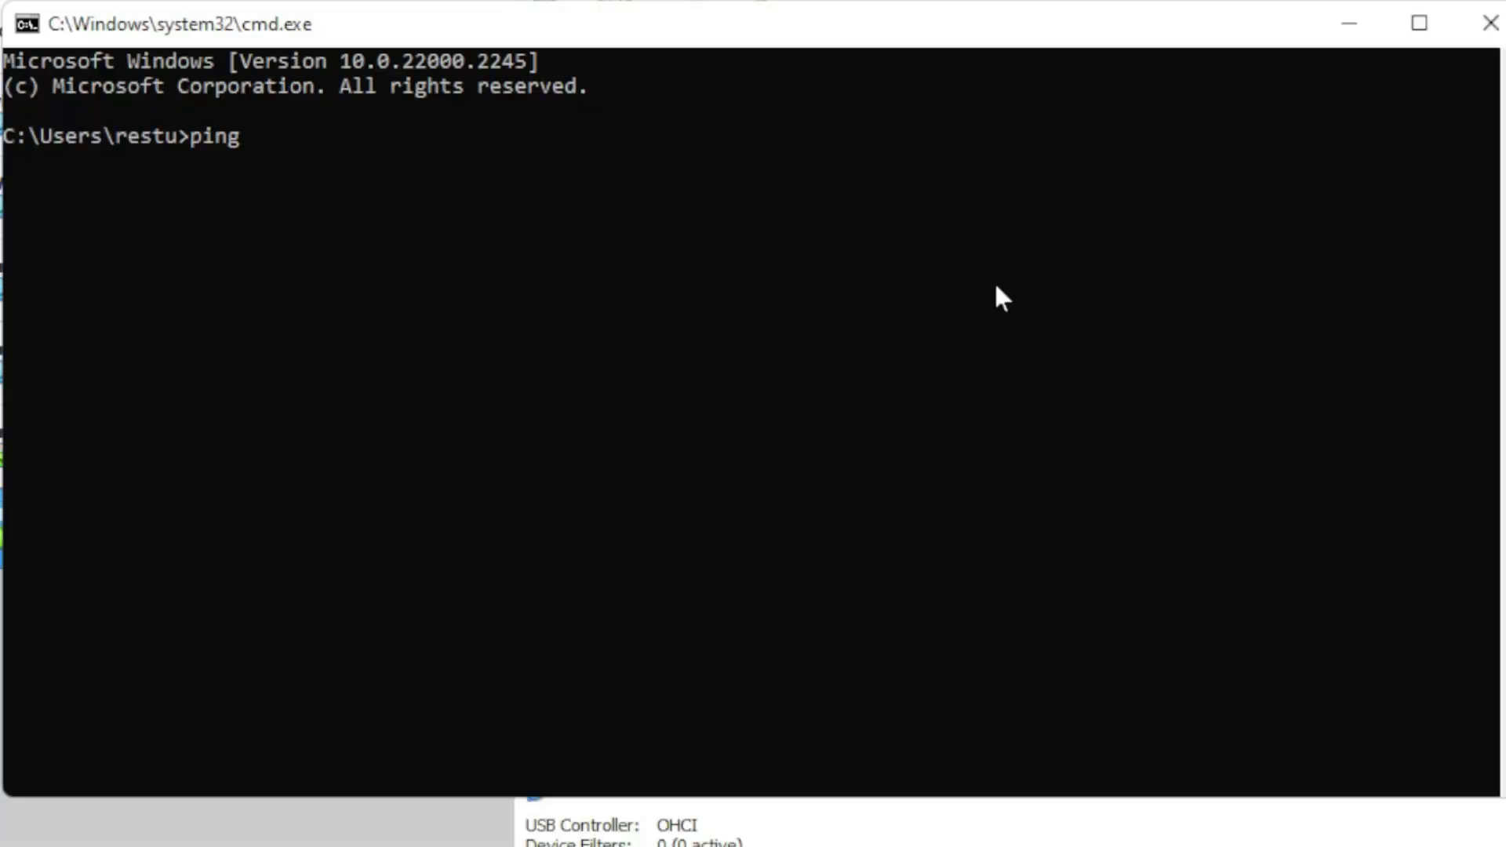
pyautogui.write('192.168.1.2')
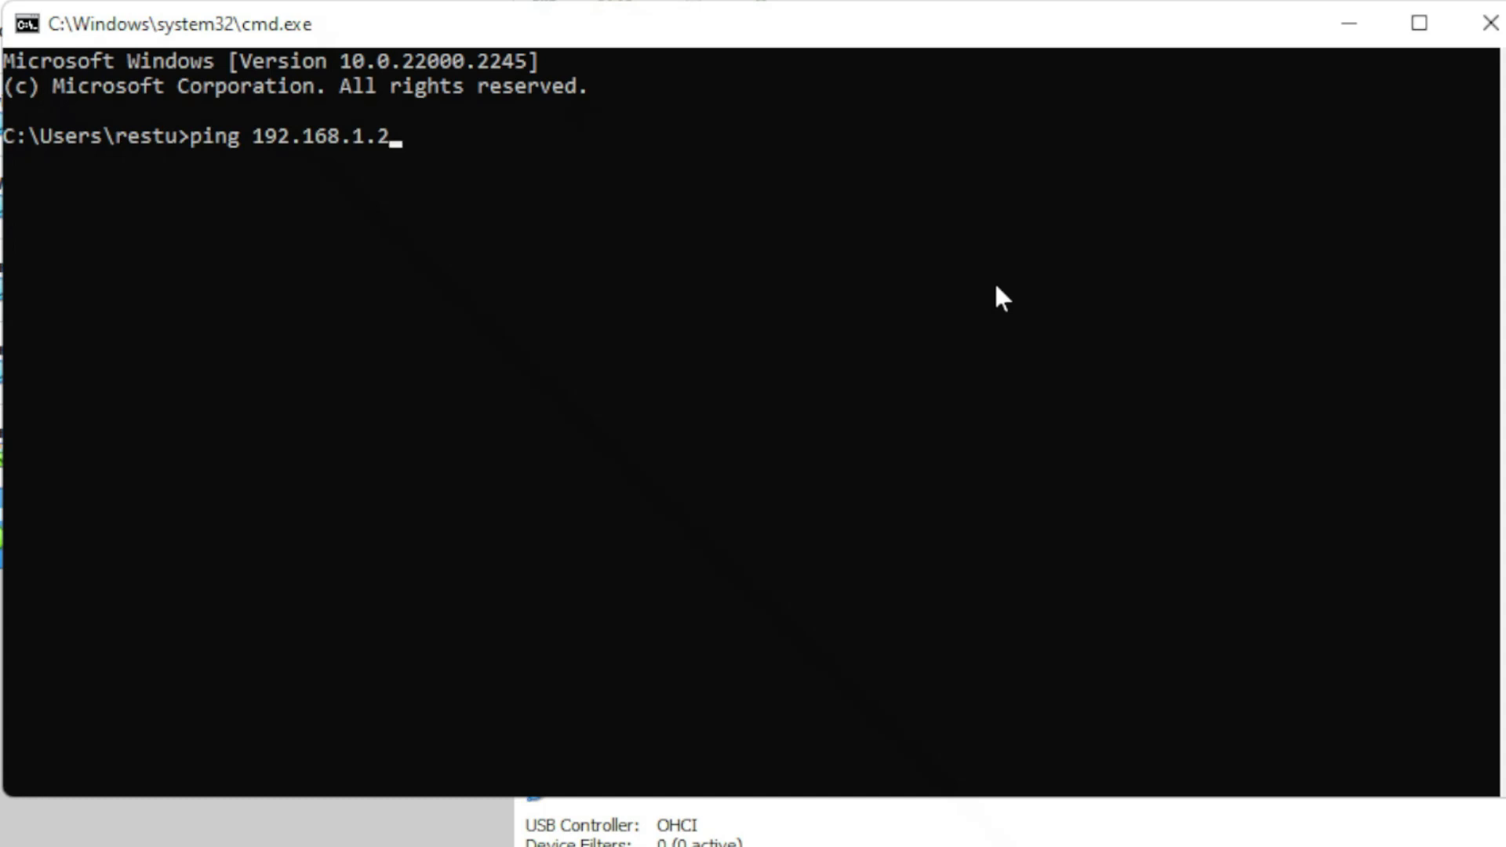
pyautogui.press('Left')
pyautogui.press('Left')
pyautogui.press('Right')
pyautogui.press('Right')
pyautogui.press('Right')
pyautogui.press('Return')
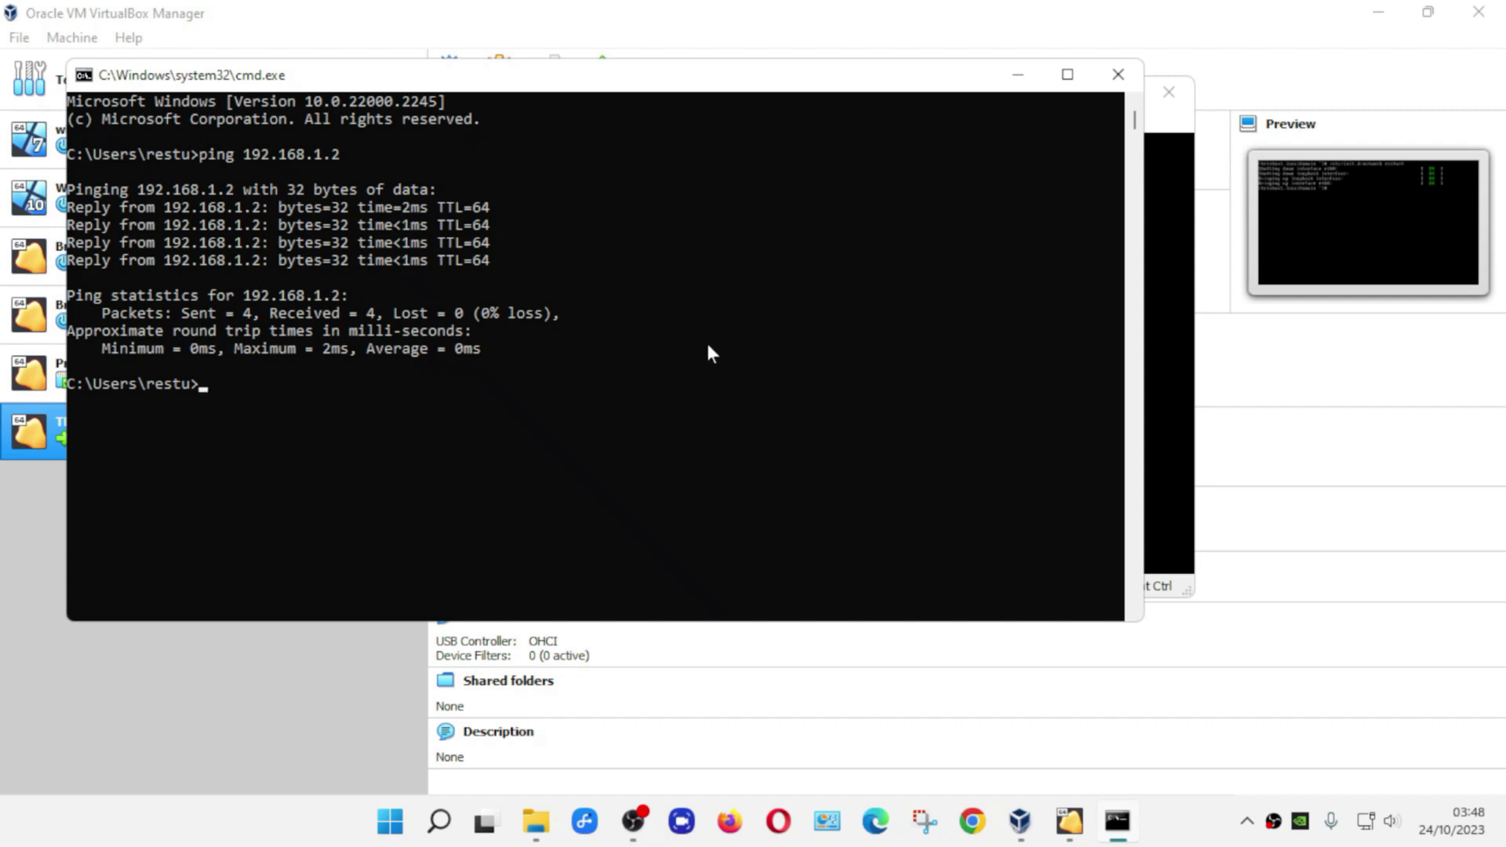
# - Close the command window and reset the trixbox VM with Machine > Reset
pyautogui.click(1109, 81)
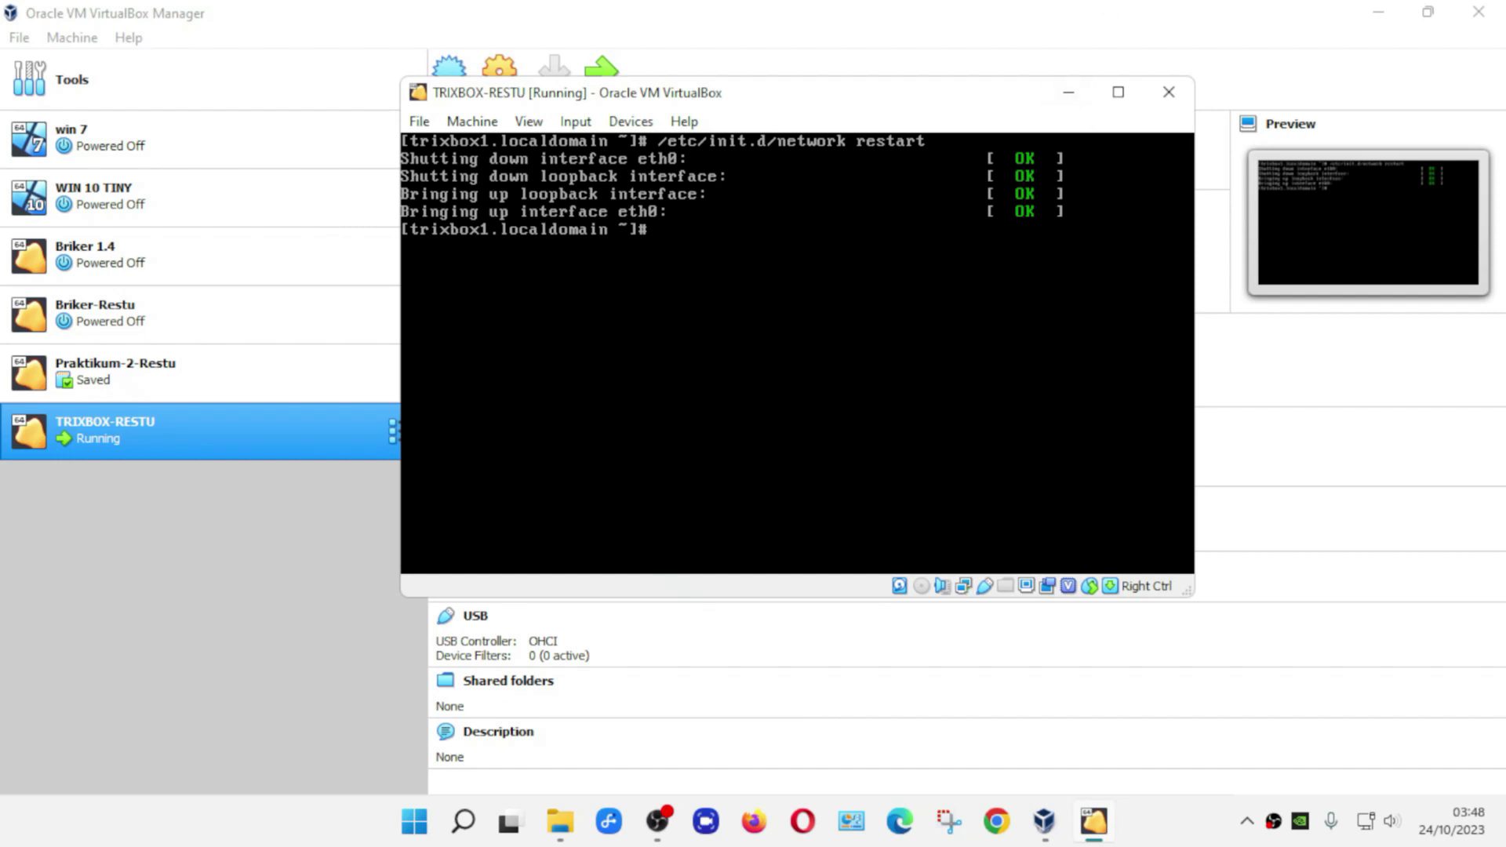
pyautogui.click(489, 126)
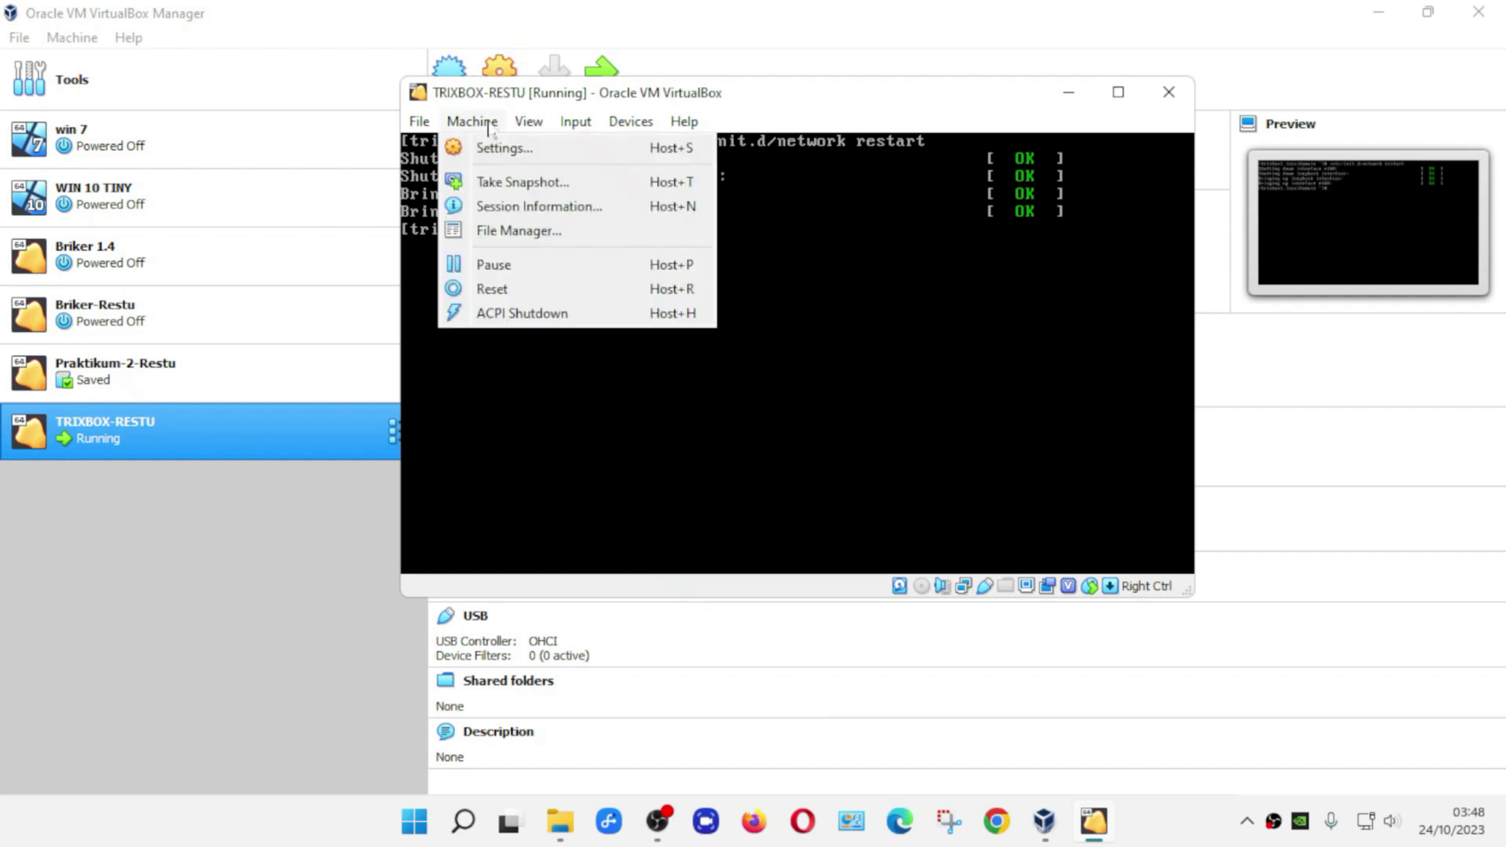
pyautogui.click(527, 288)
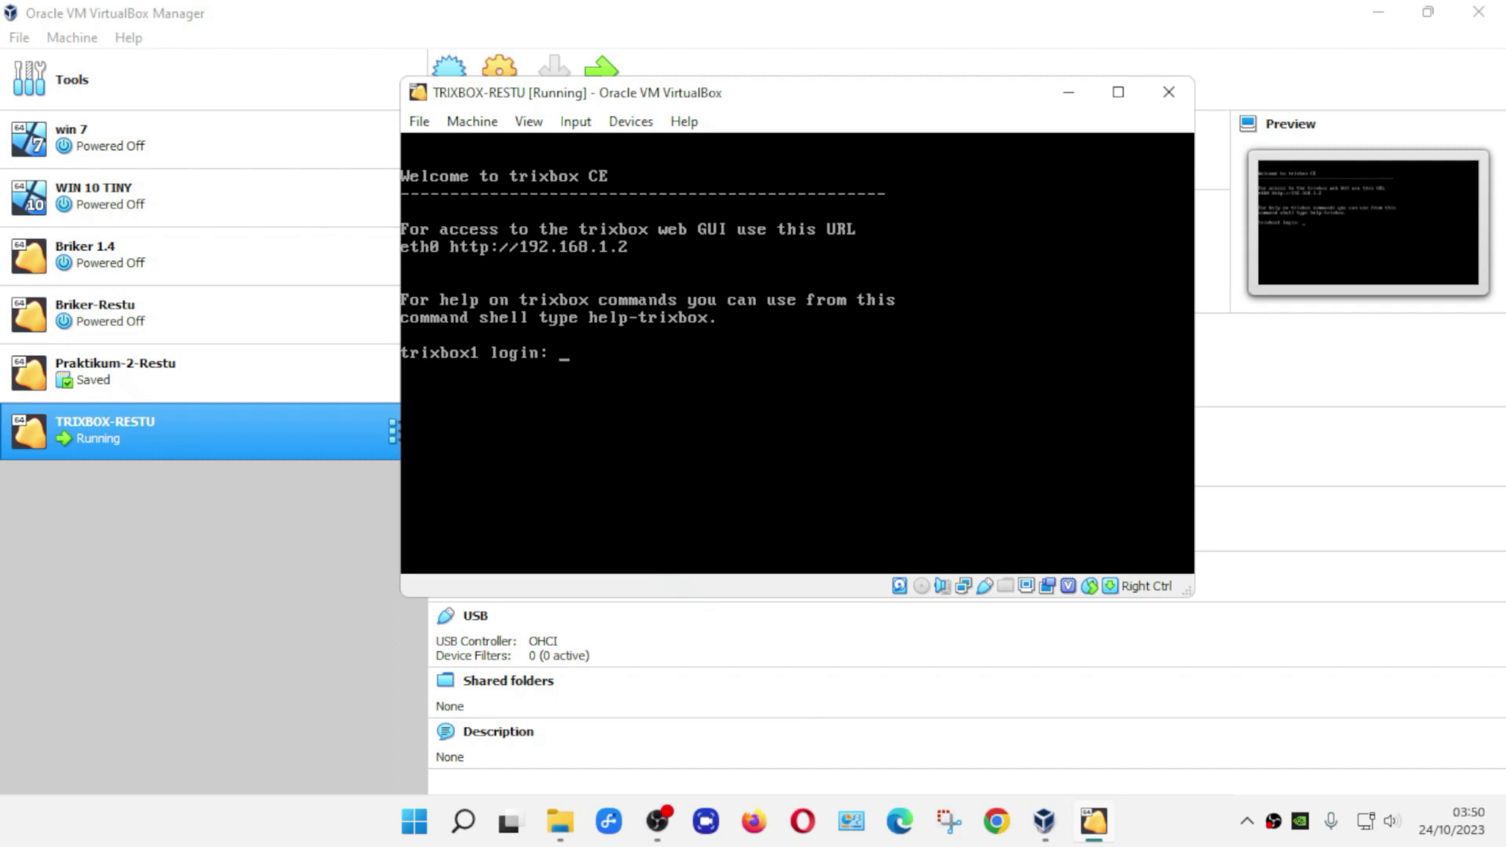
# - Log in to trixbox as root and run ifconfig to check eth0's address
pyautogui.write('root')
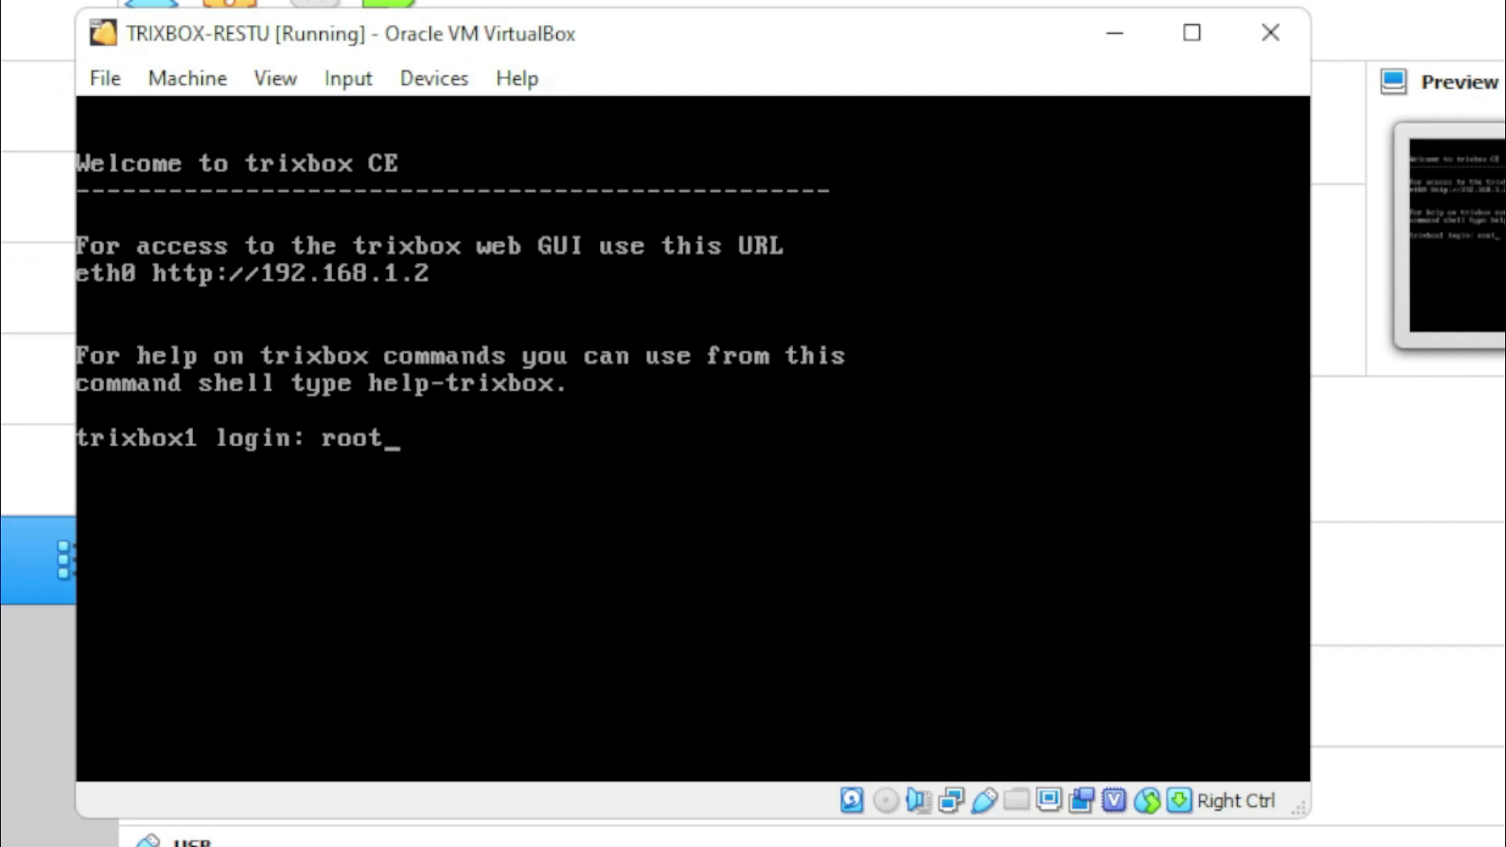
pyautogui.press('Return')
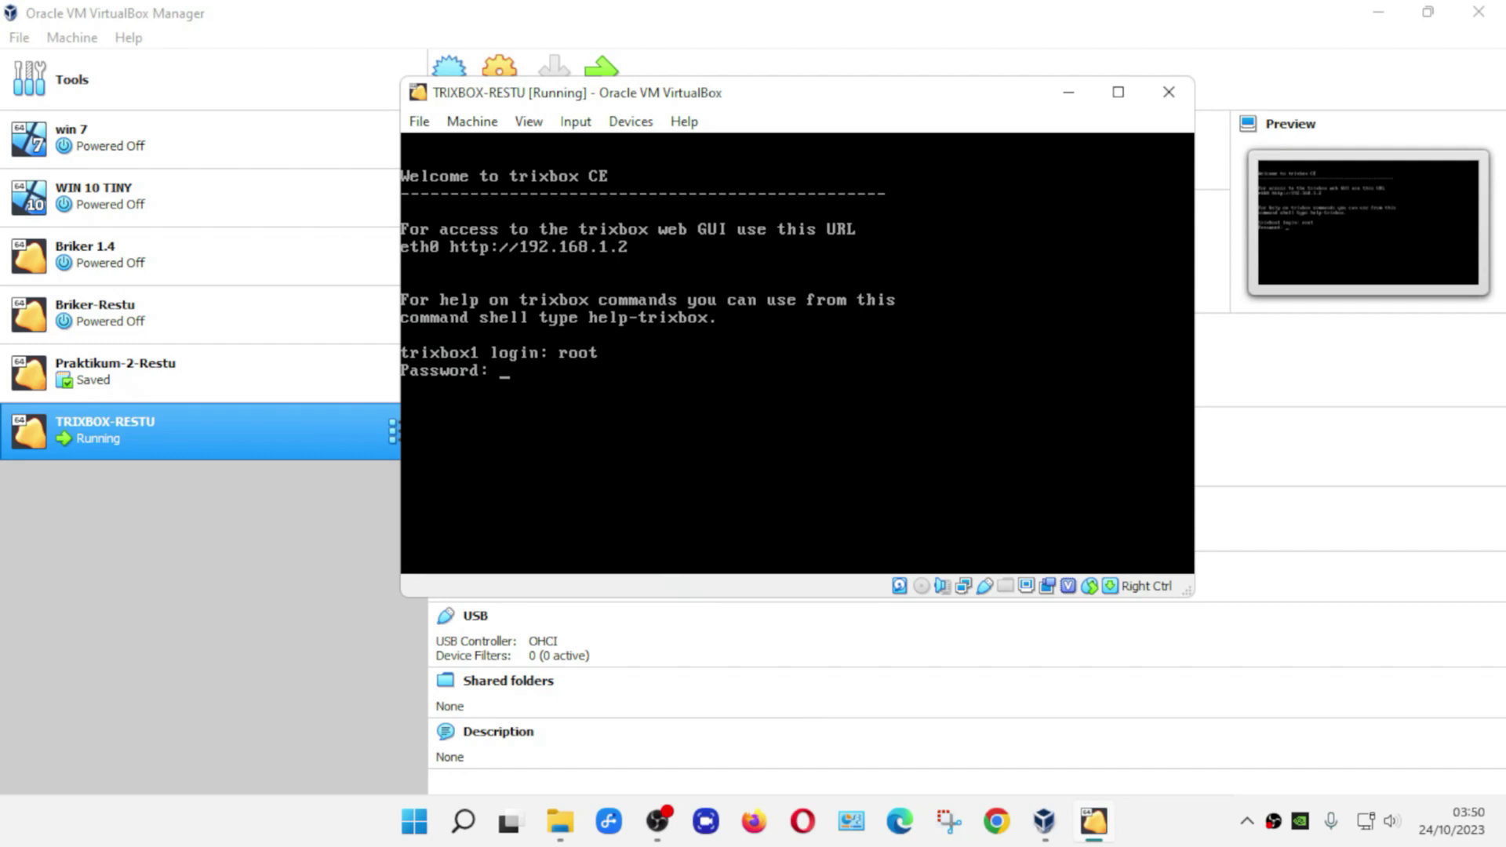
pyautogui.press('Return')
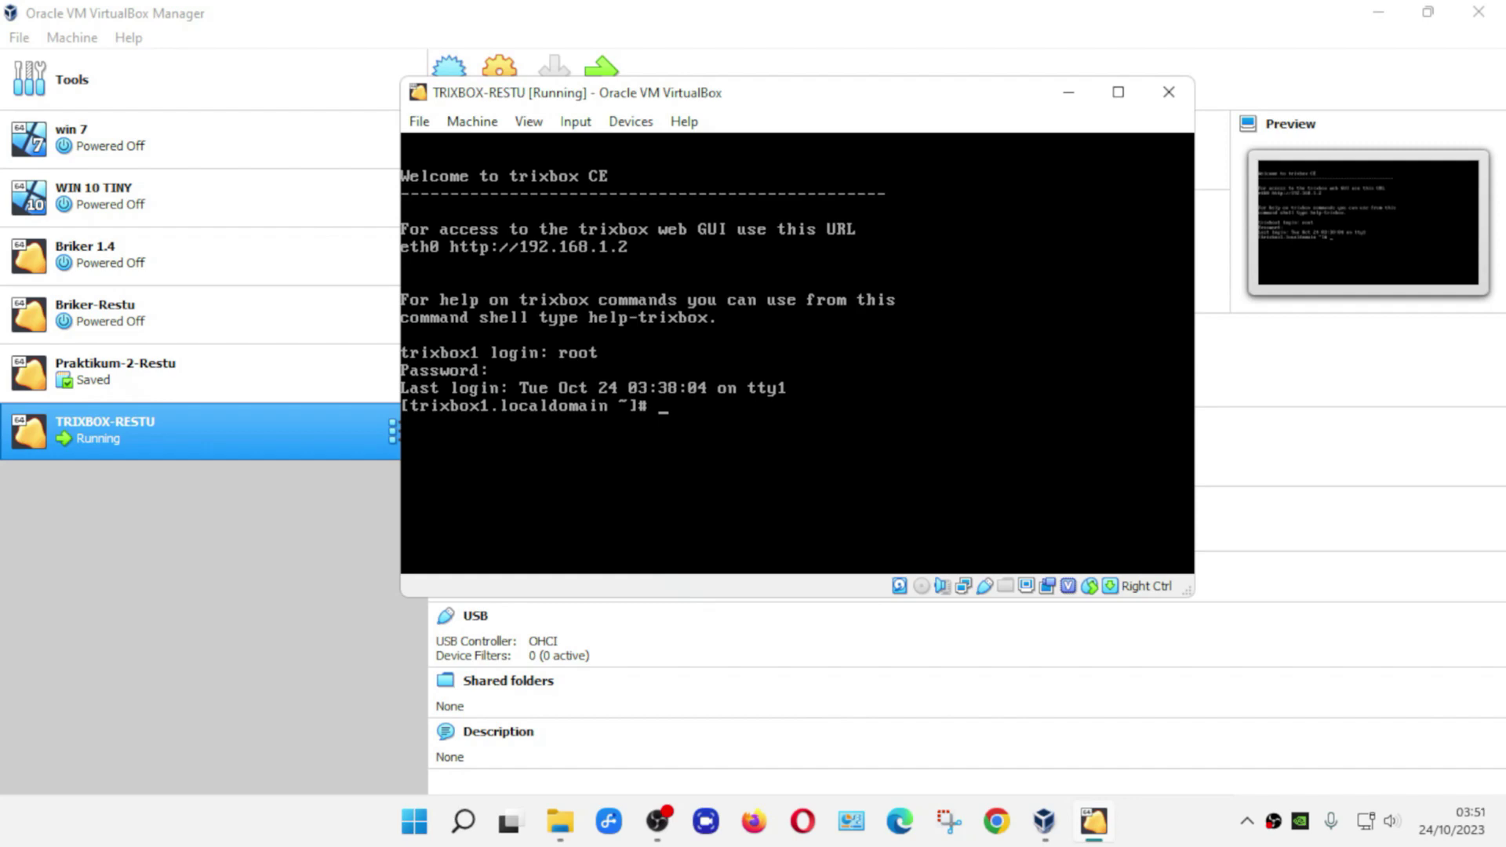
pyautogui.write('i')
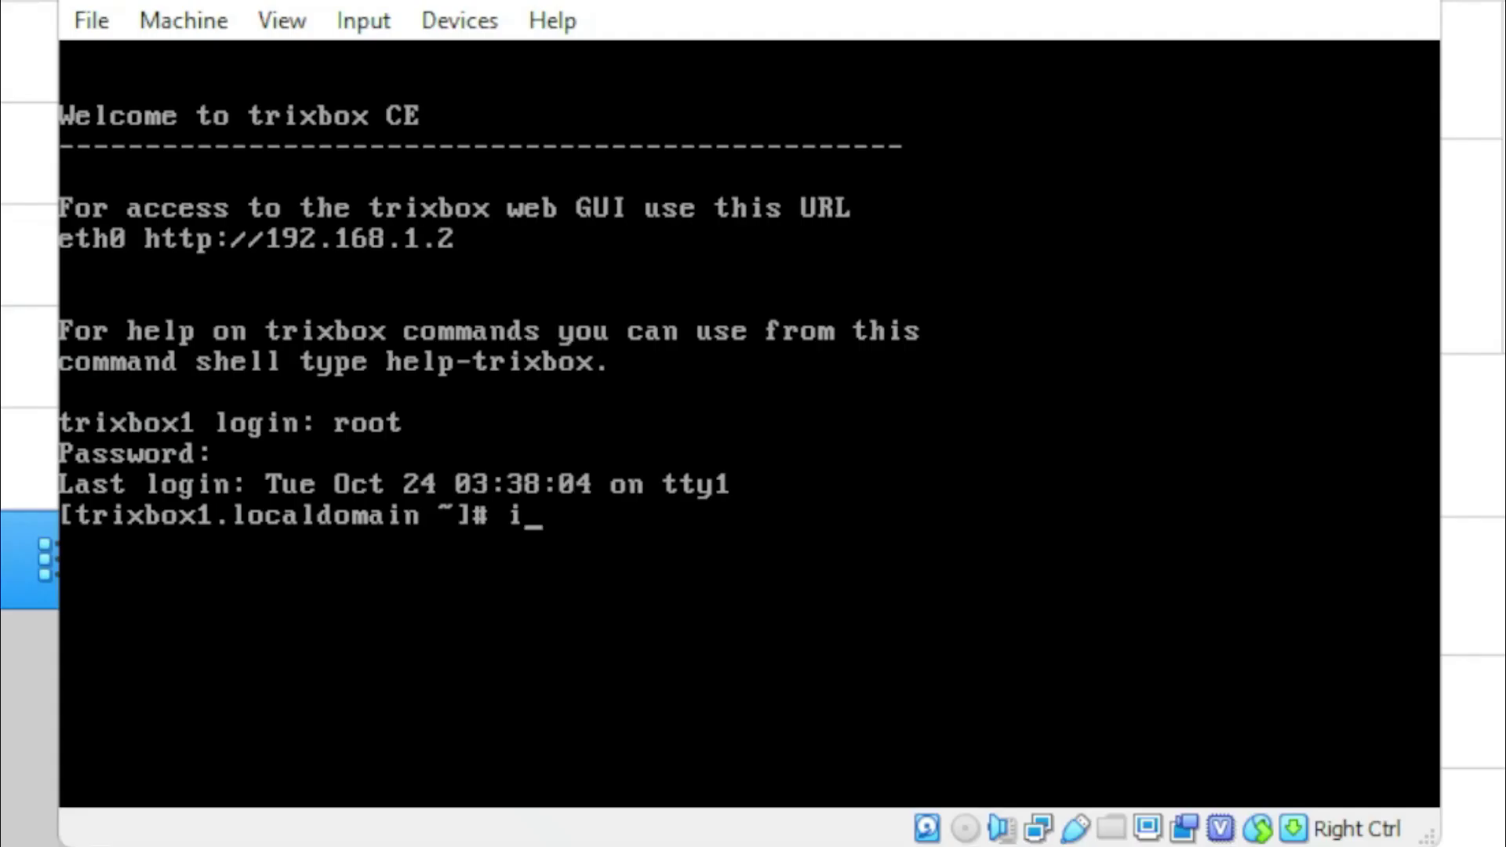
pyautogui.write('fconfig')
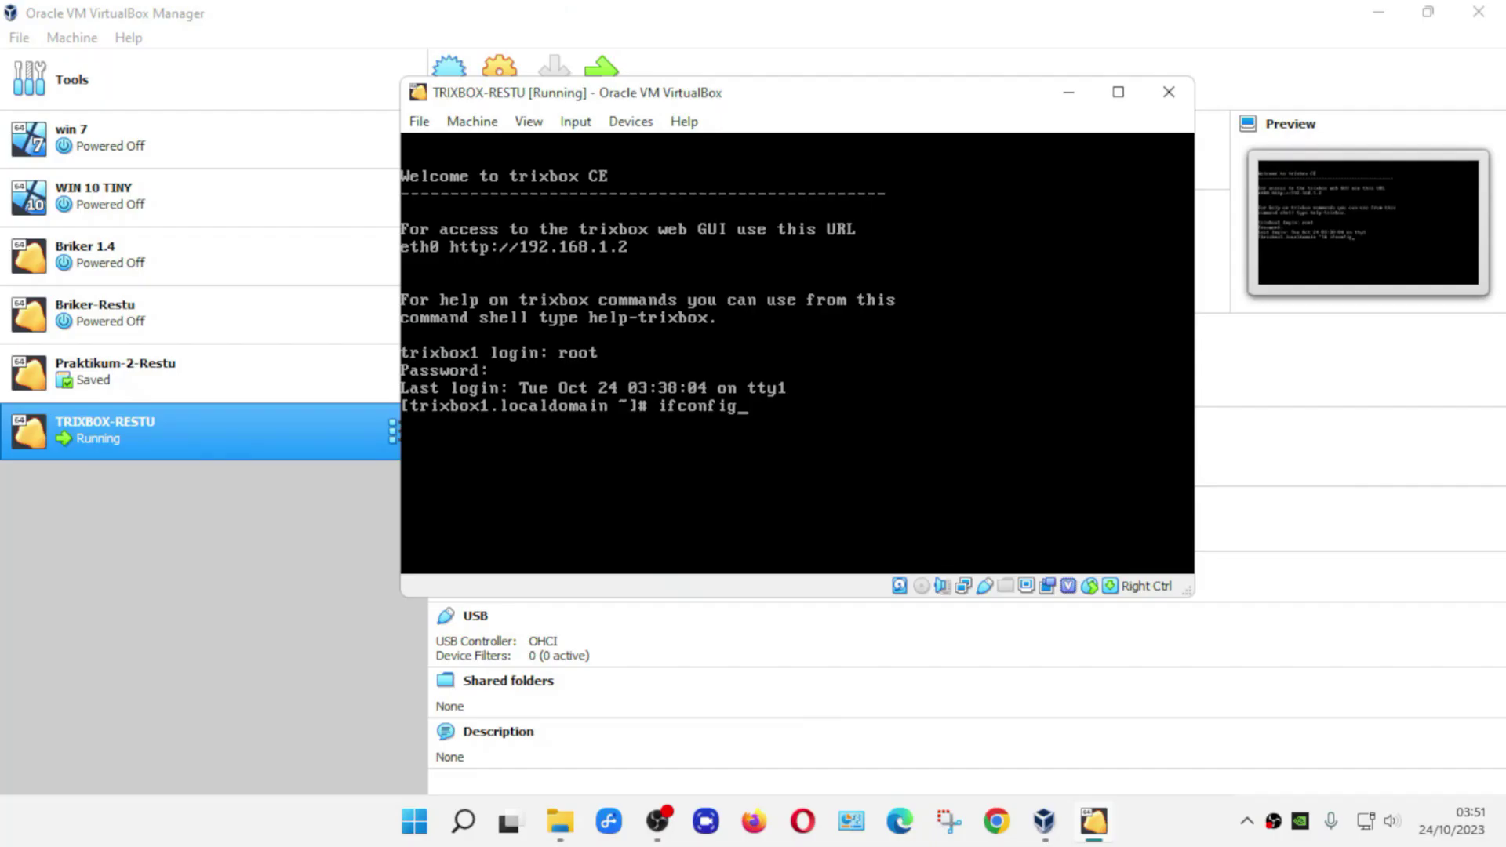
pyautogui.press('Return')
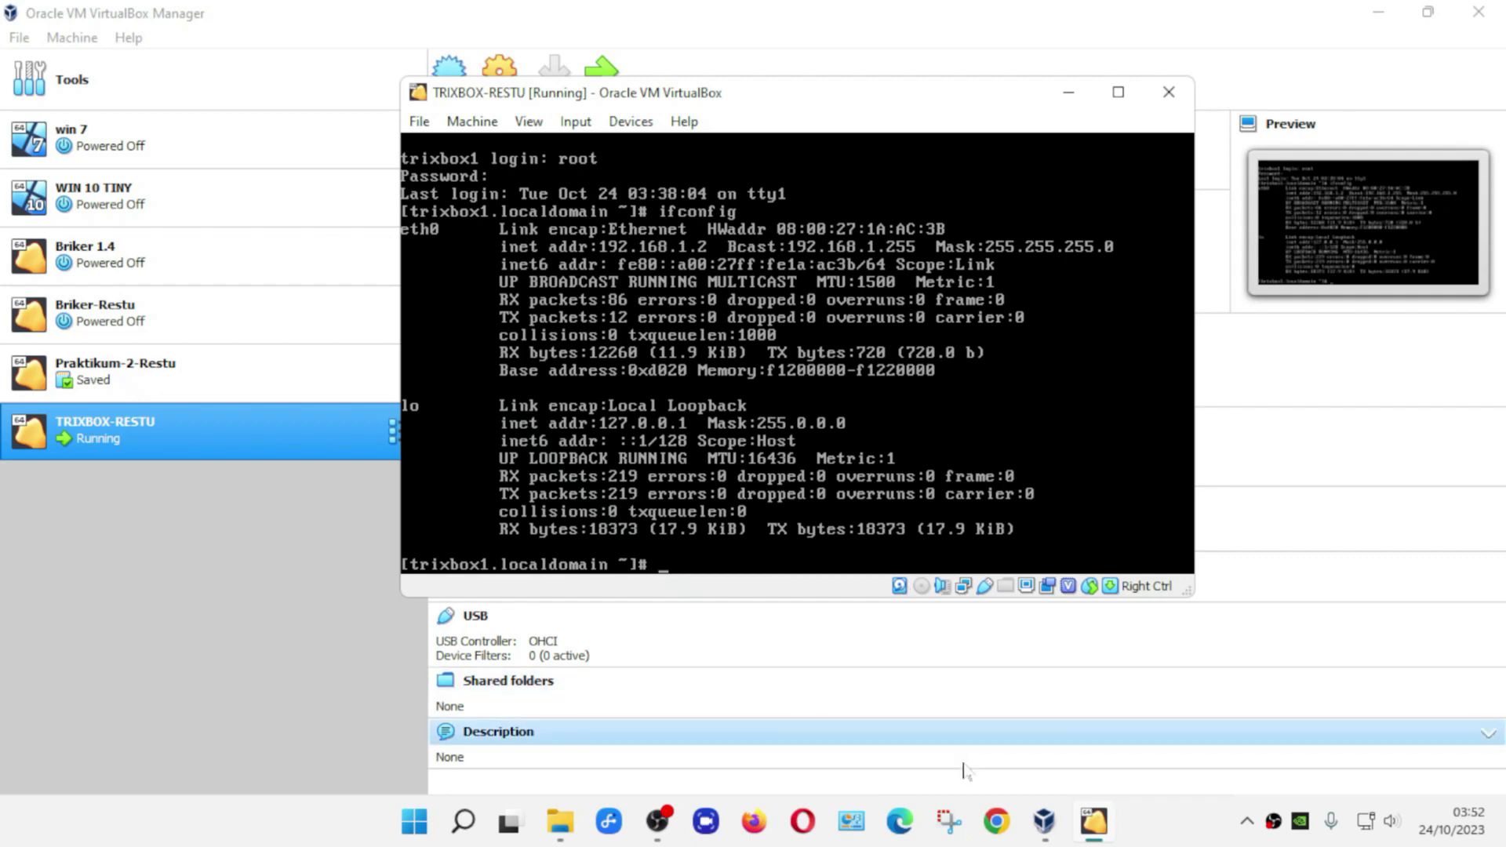
# - Open a maximized Chrome Guest window and enter 192.168.1.2 after rechecking the VM's IP
pyautogui.click(998, 826)
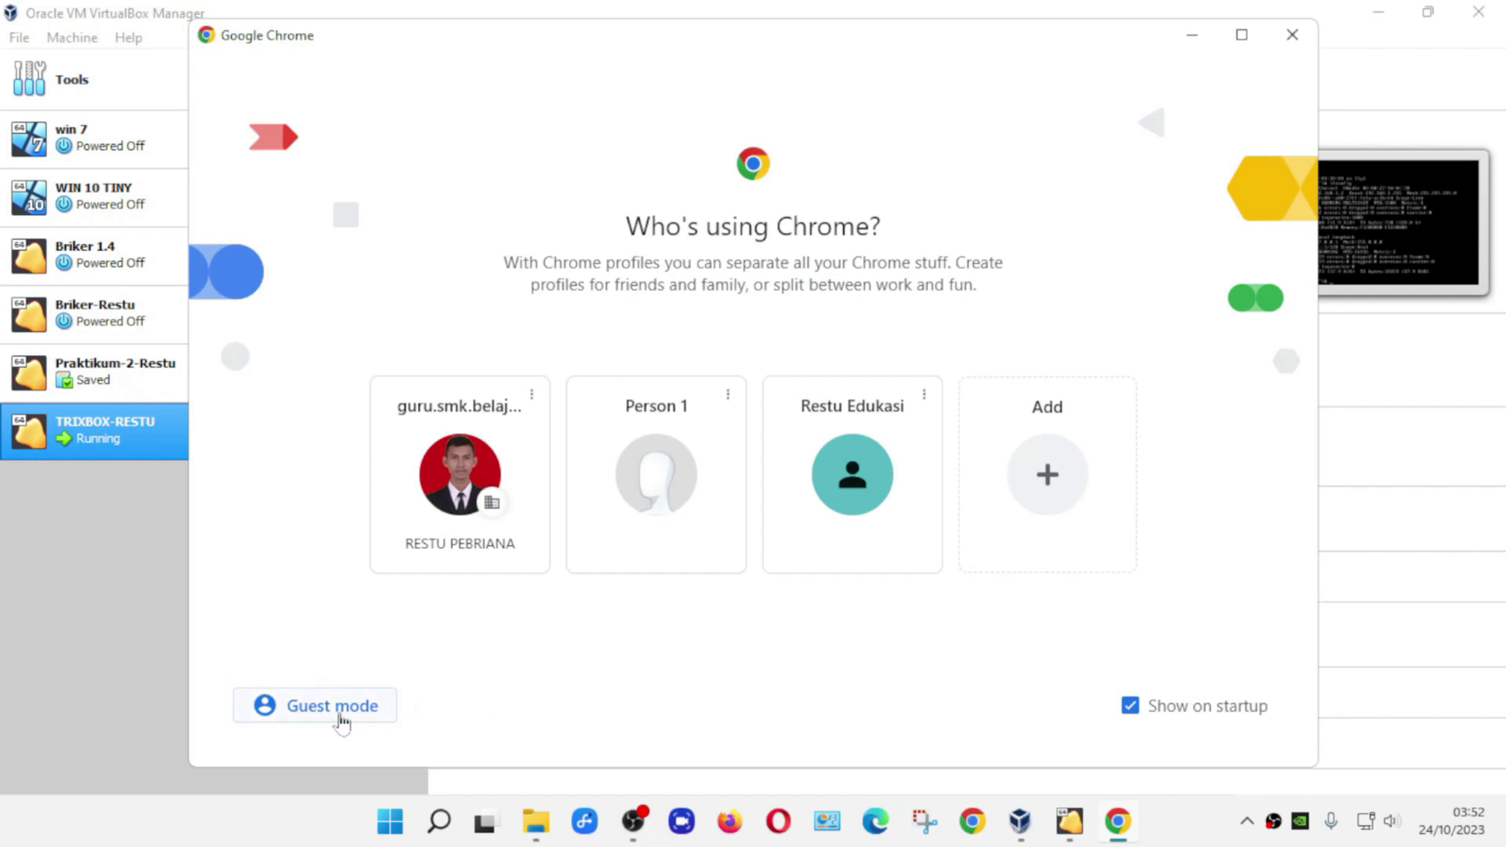
pyautogui.click(339, 708)
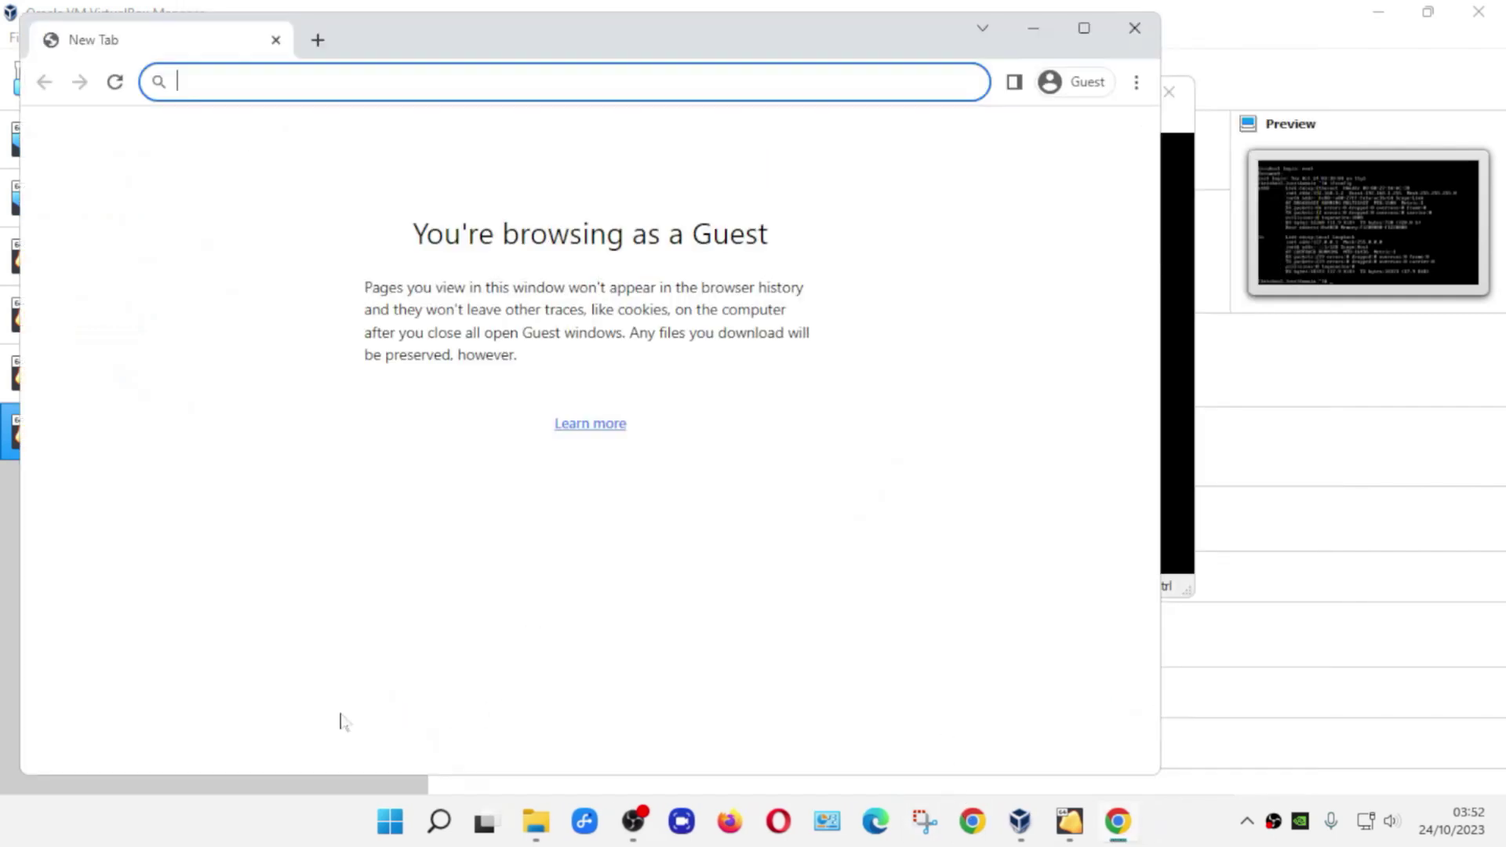
pyautogui.click(1084, 28)
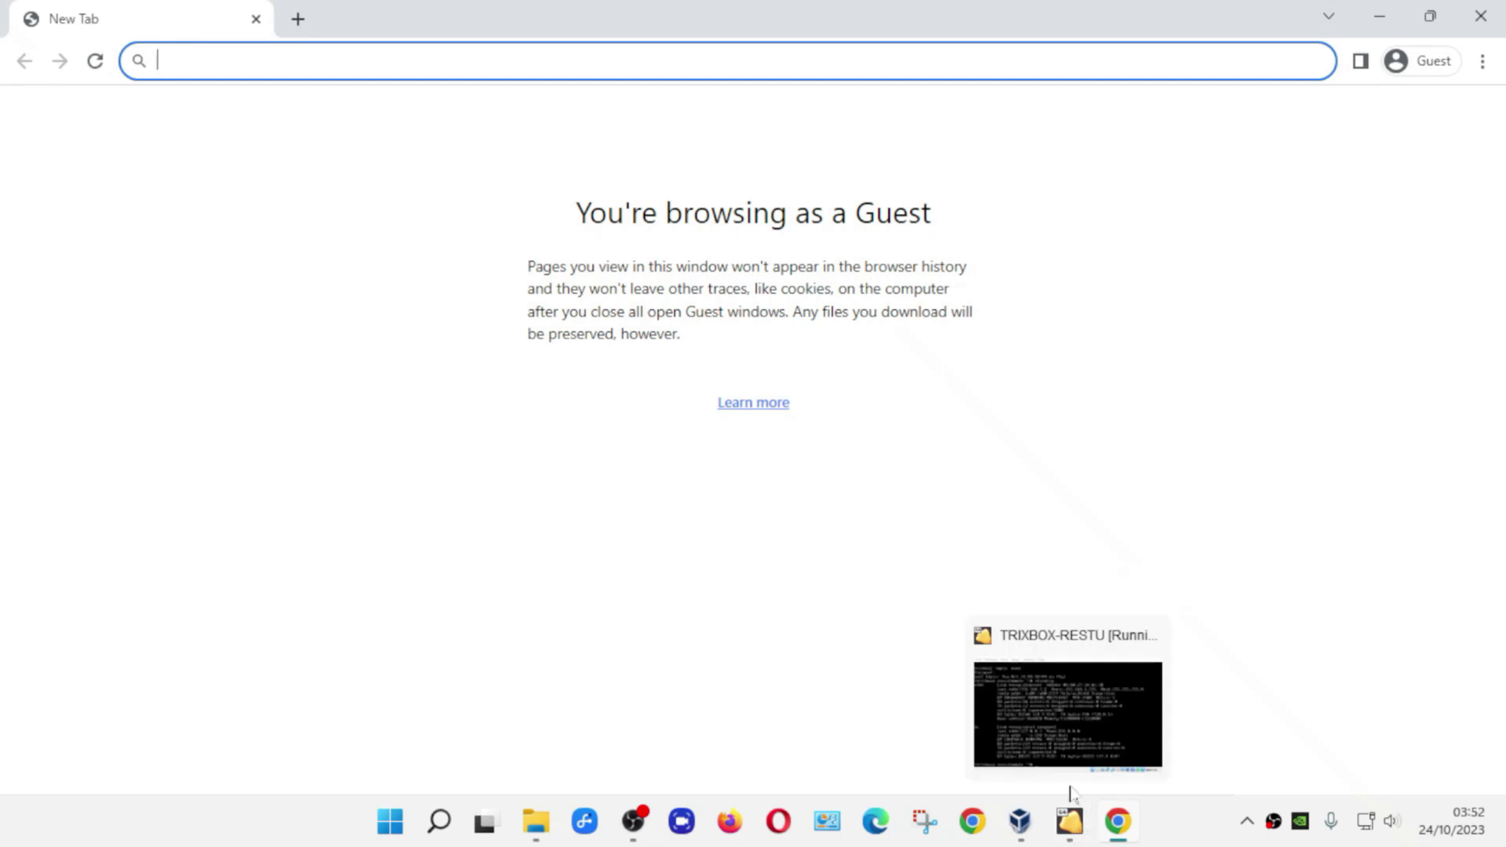
pyautogui.click(1072, 825)
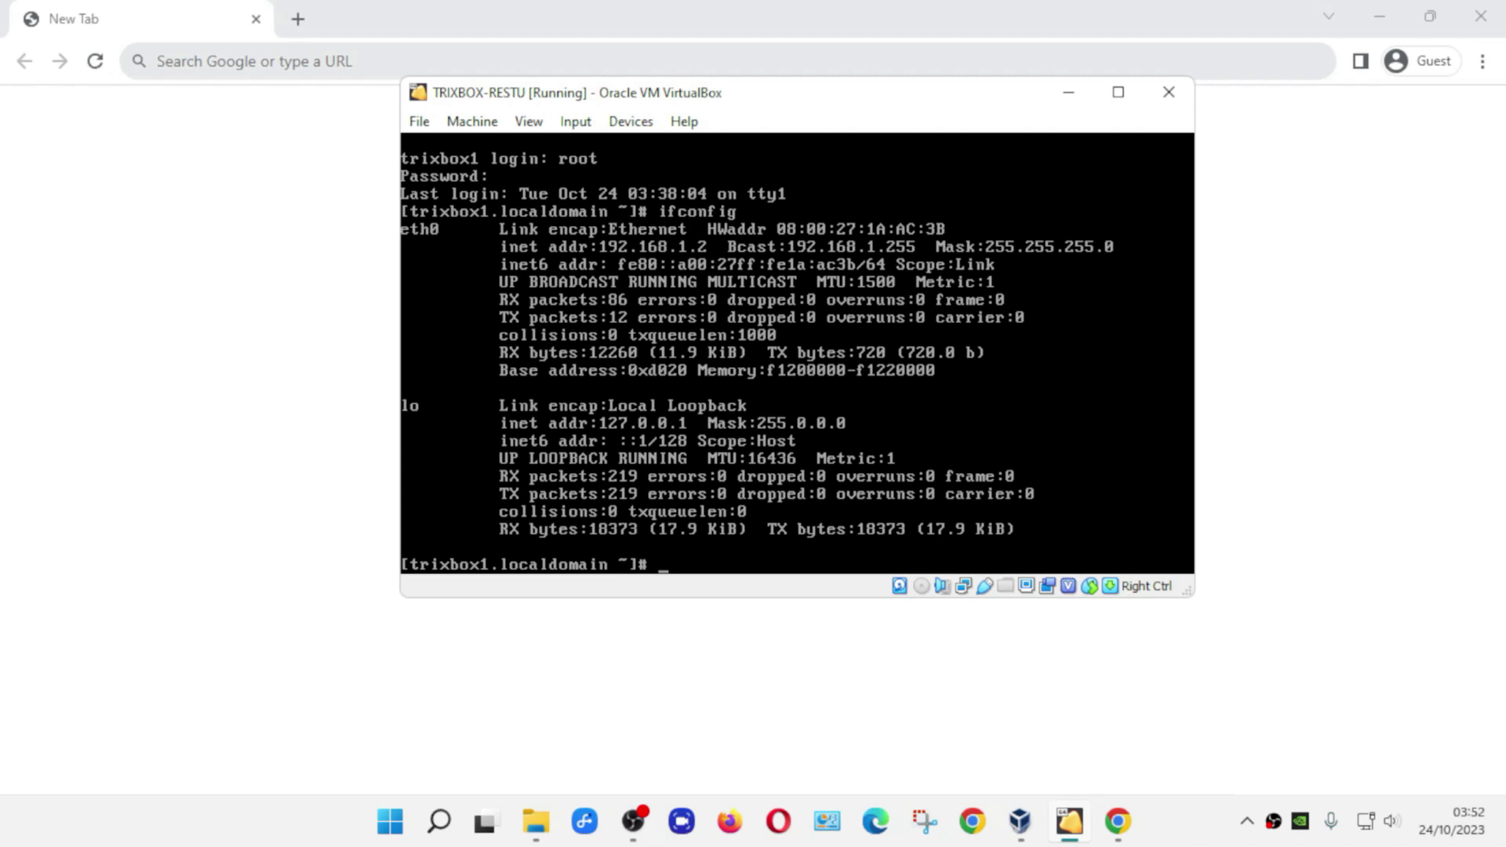
pyautogui.click(254, 61)
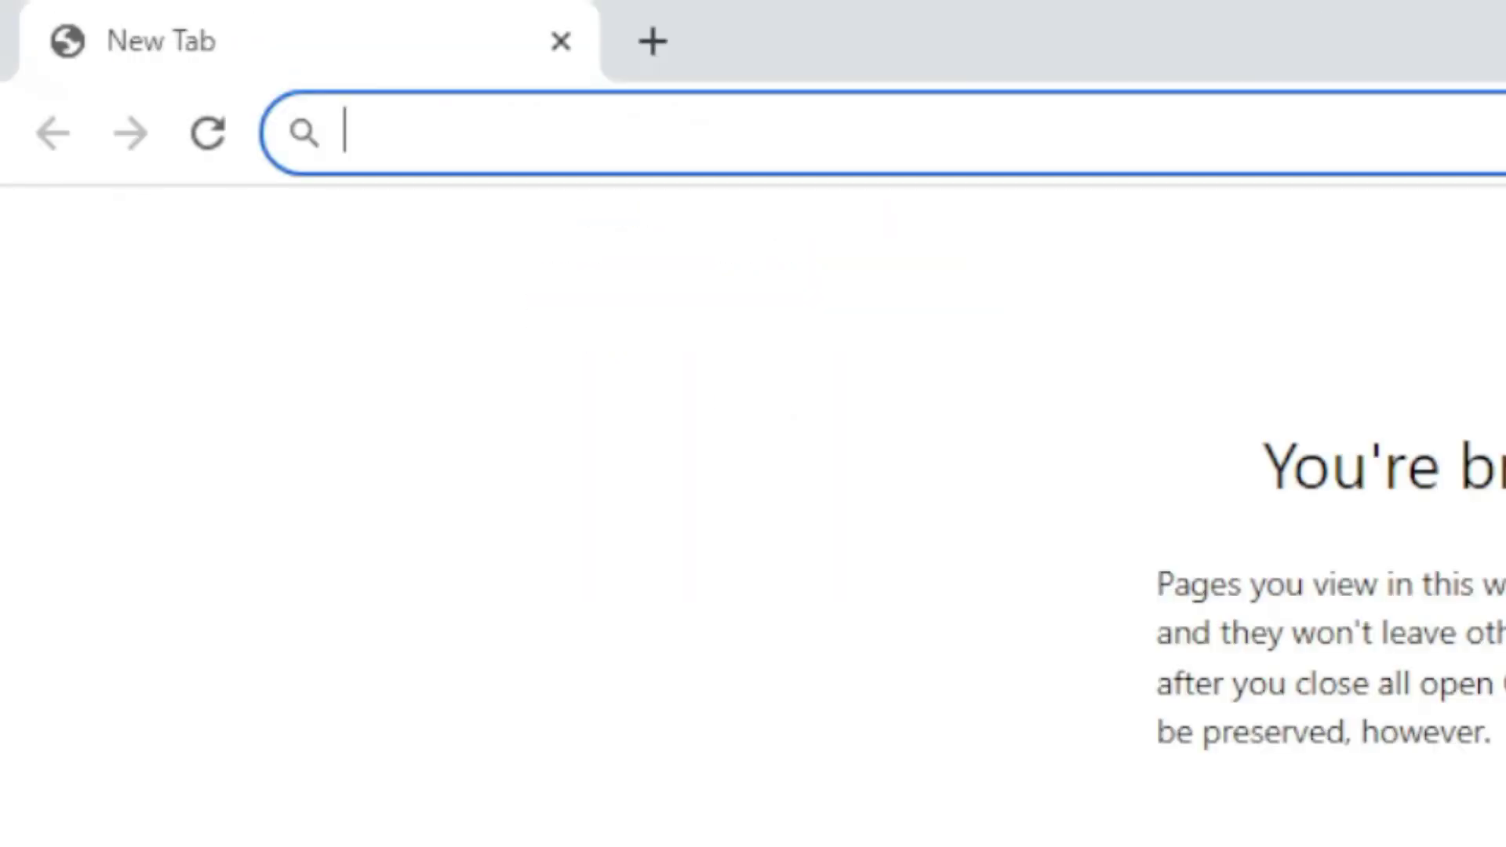
pyautogui.write('1')
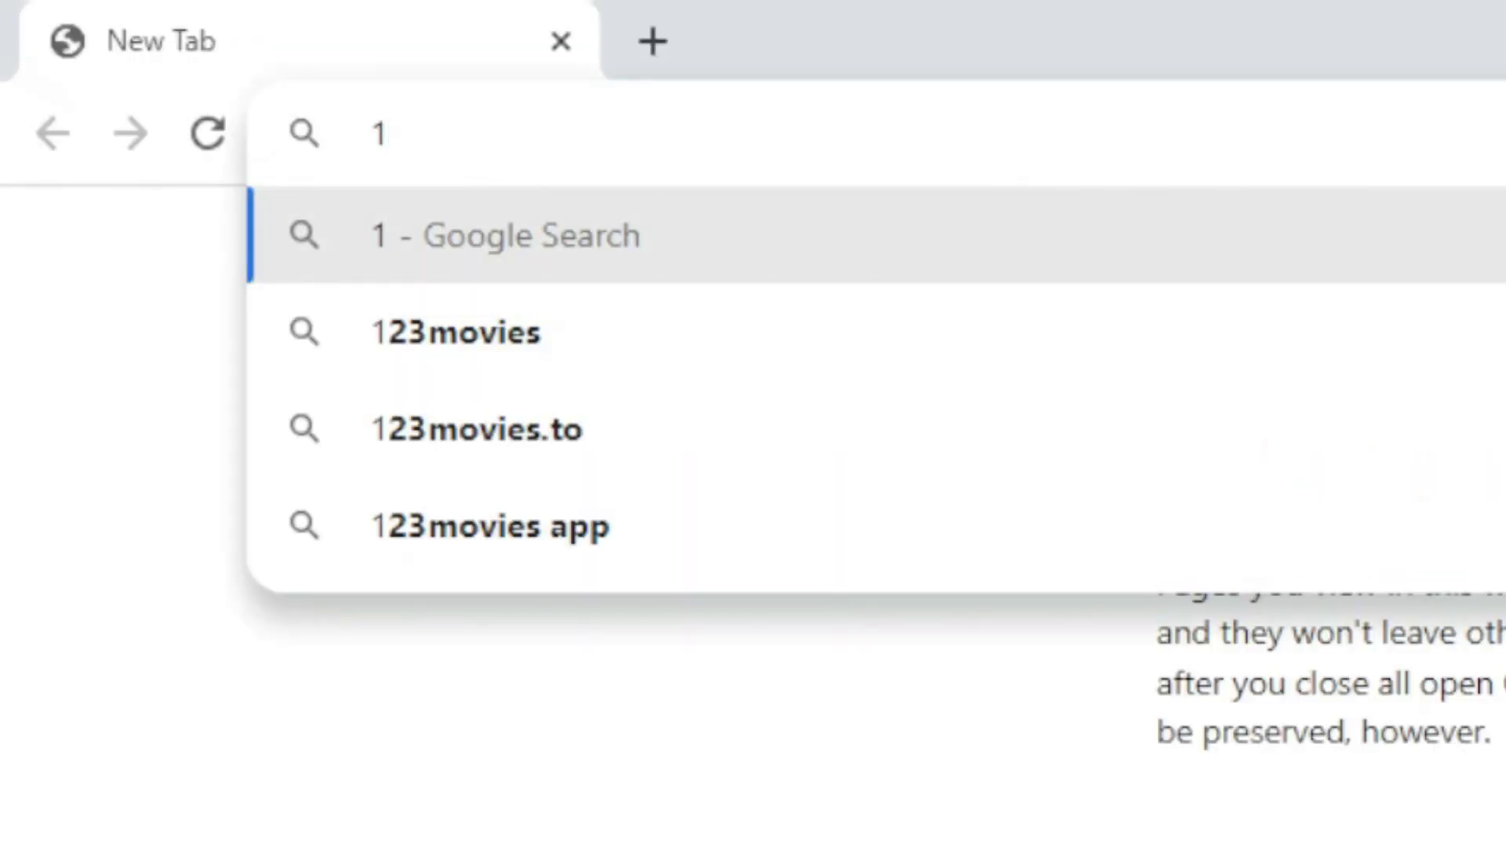
pyautogui.write('92')
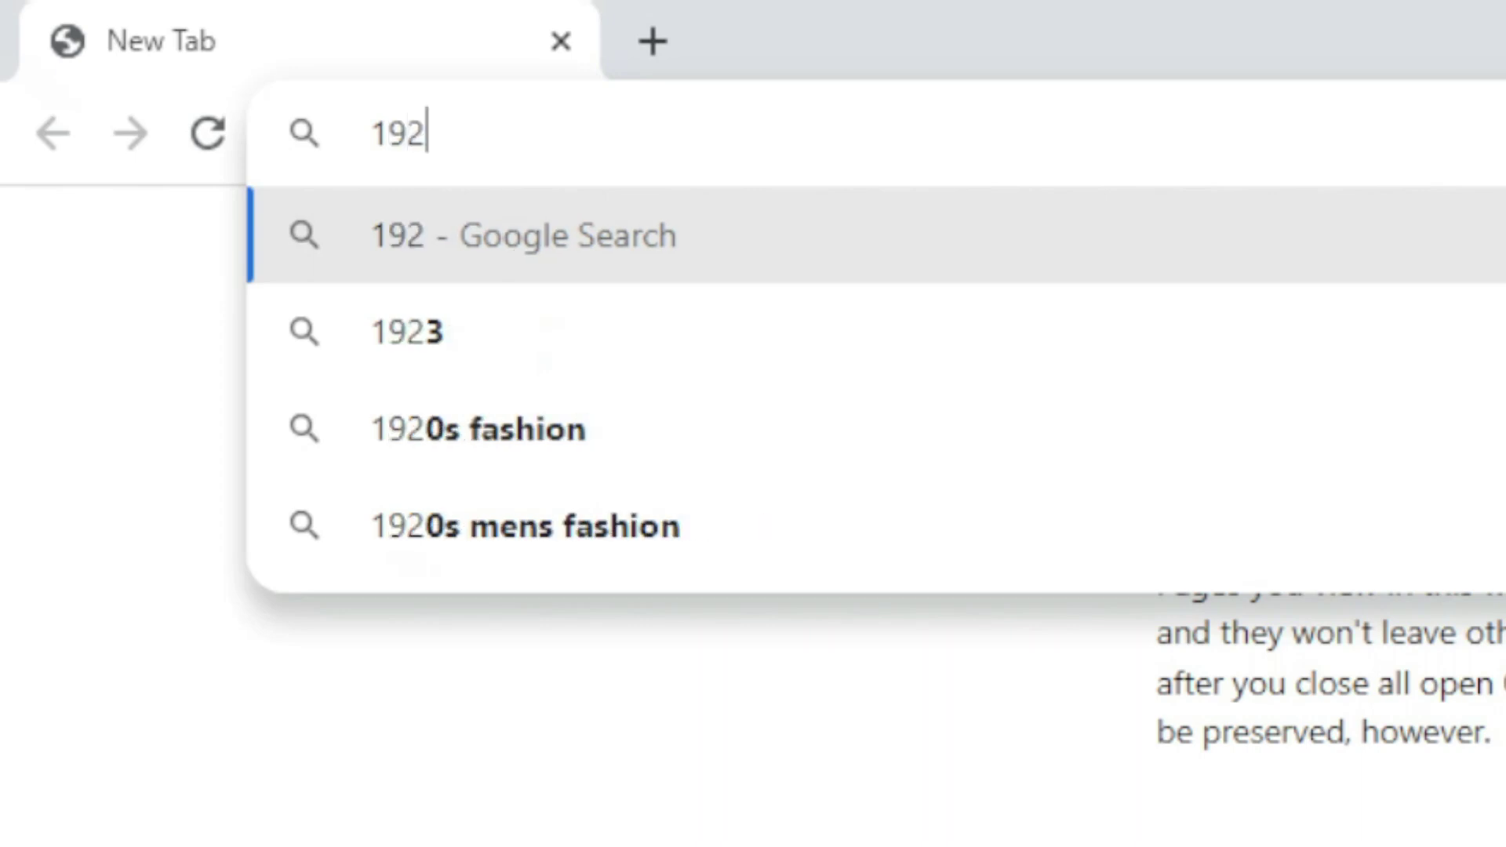
pyautogui.write('.168.1.')
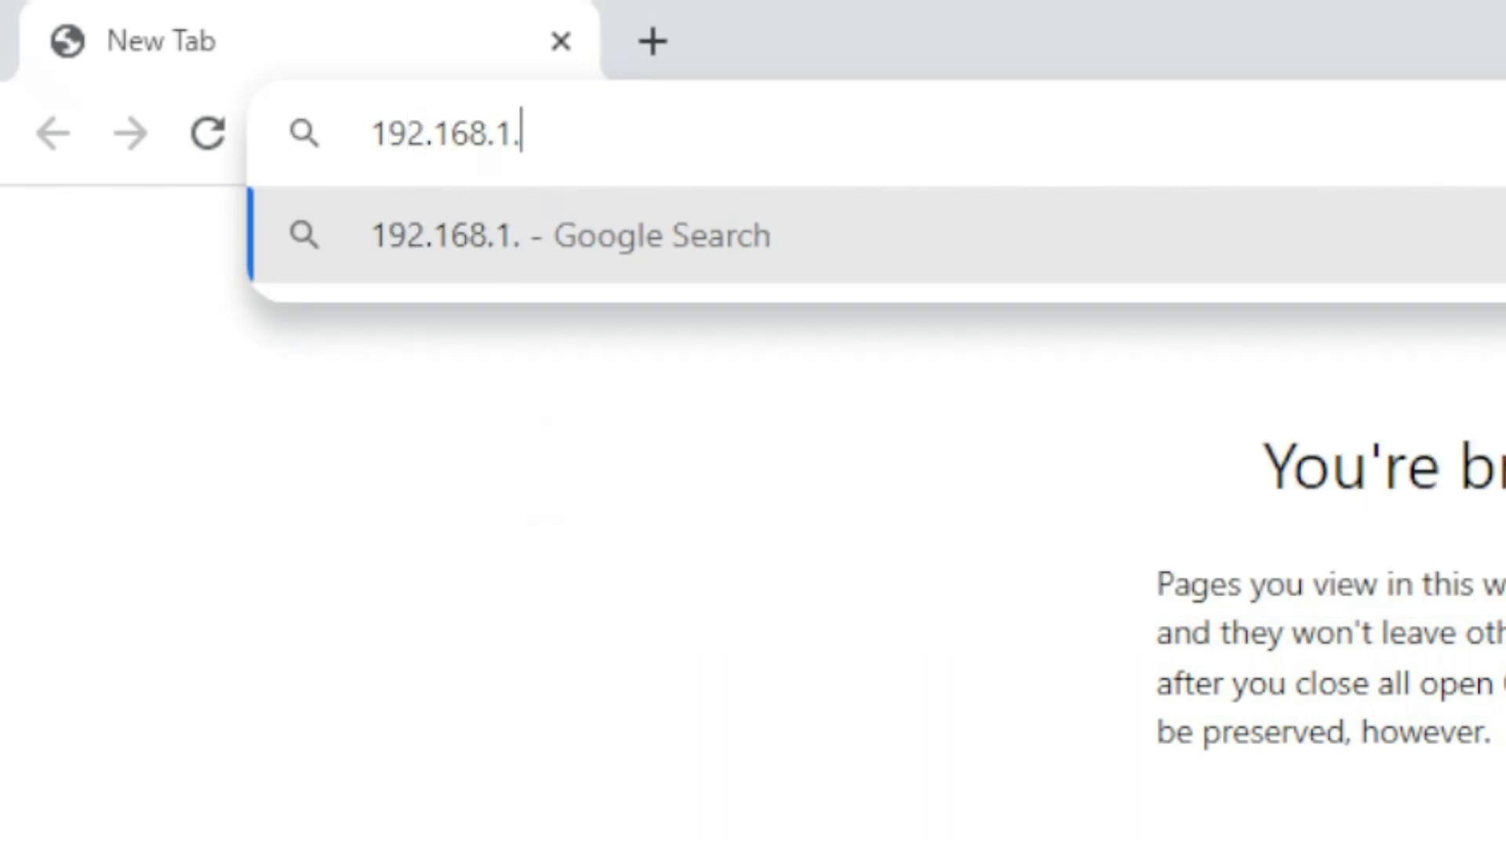
pyautogui.write('2')
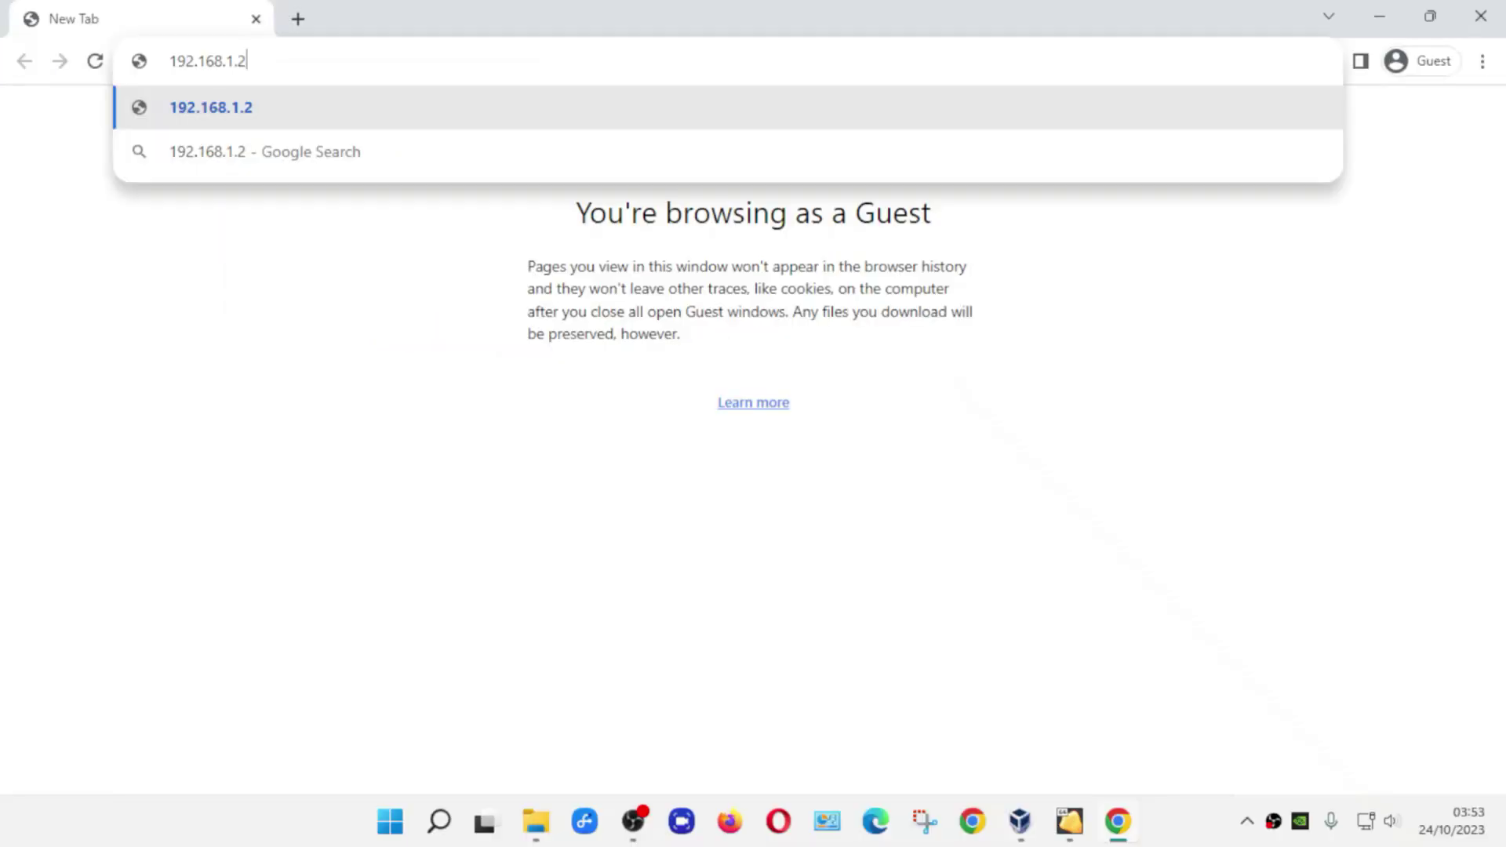
pyautogui.press('Return')
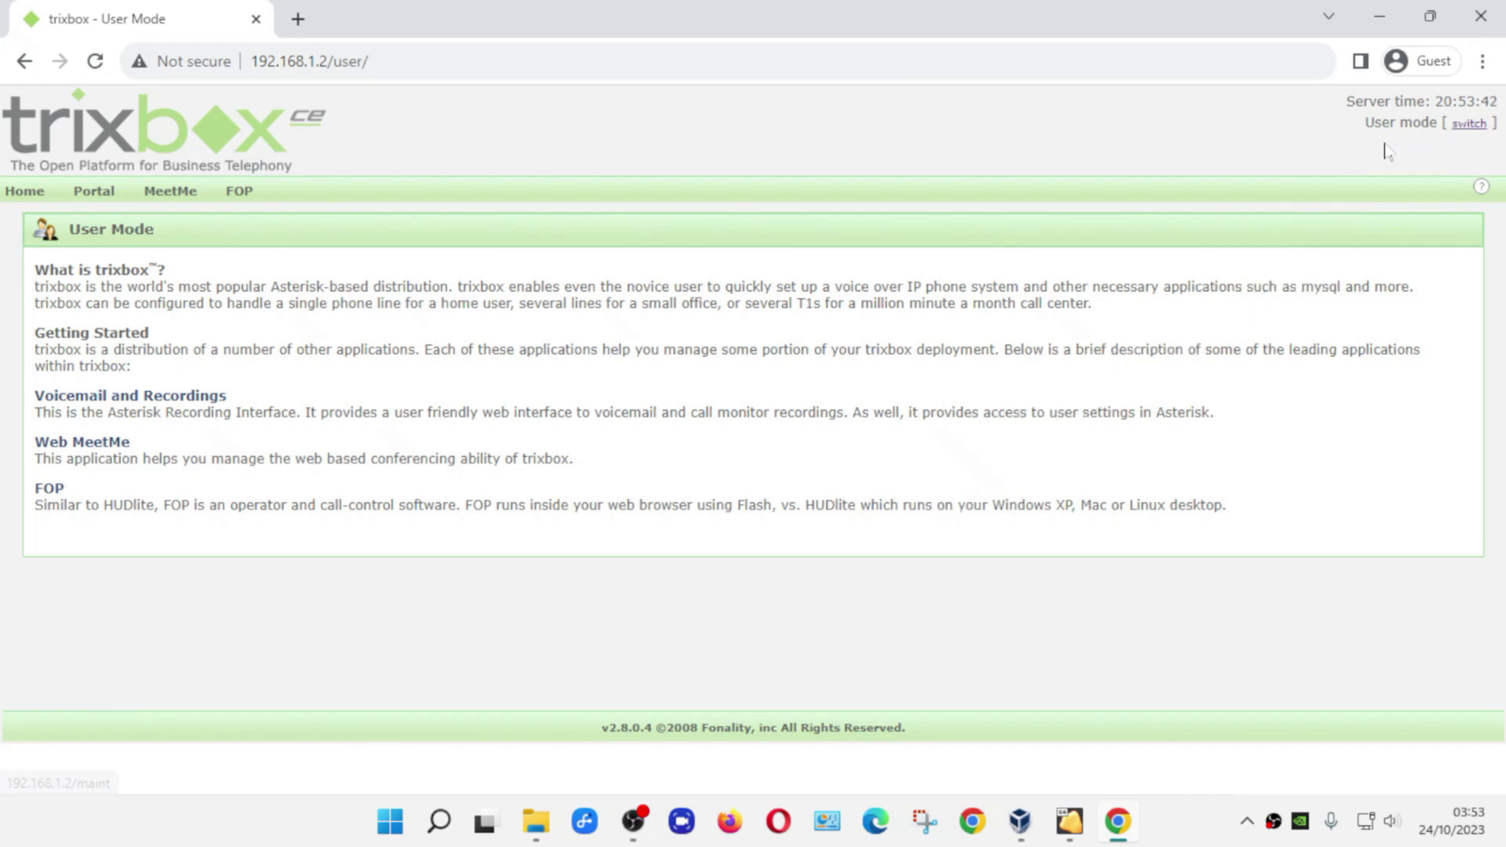
# - Switch to Admin Mode, signing in as maint with the admin password
pyautogui.click(1464, 127)
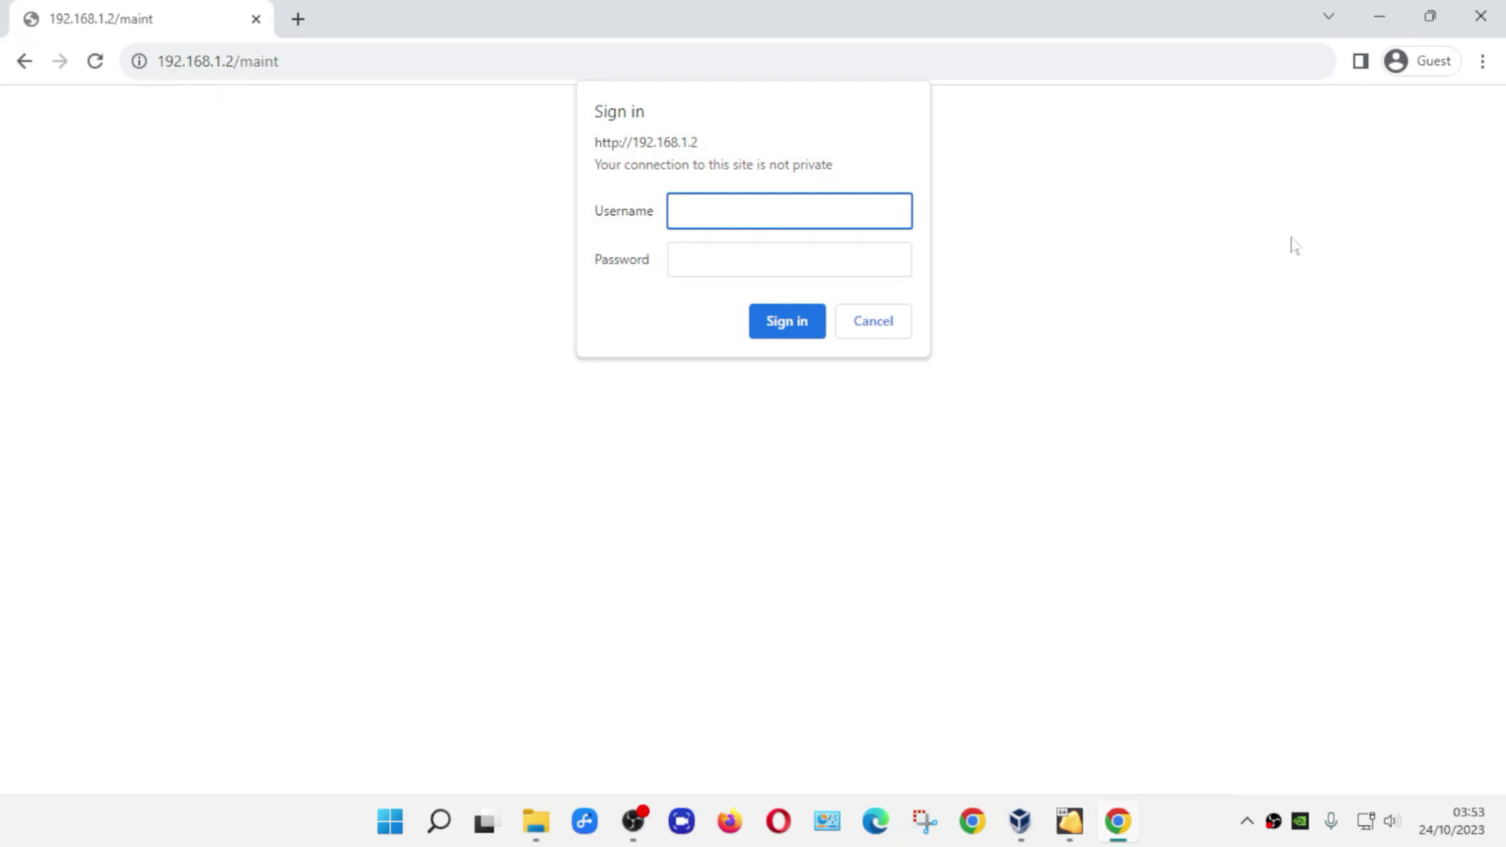
pyautogui.write('maint')
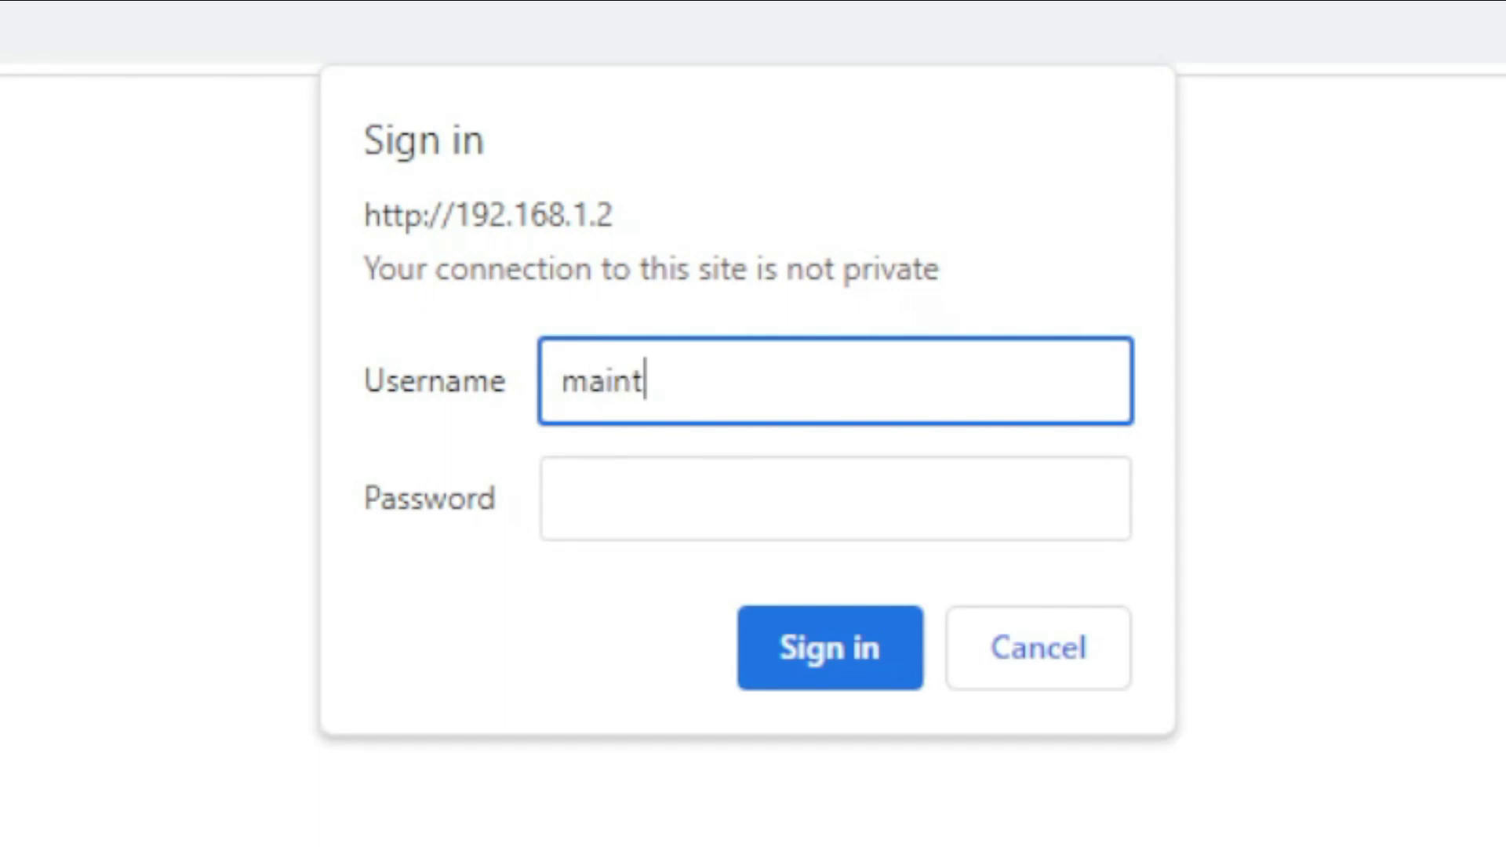
pyautogui.press('Tab')
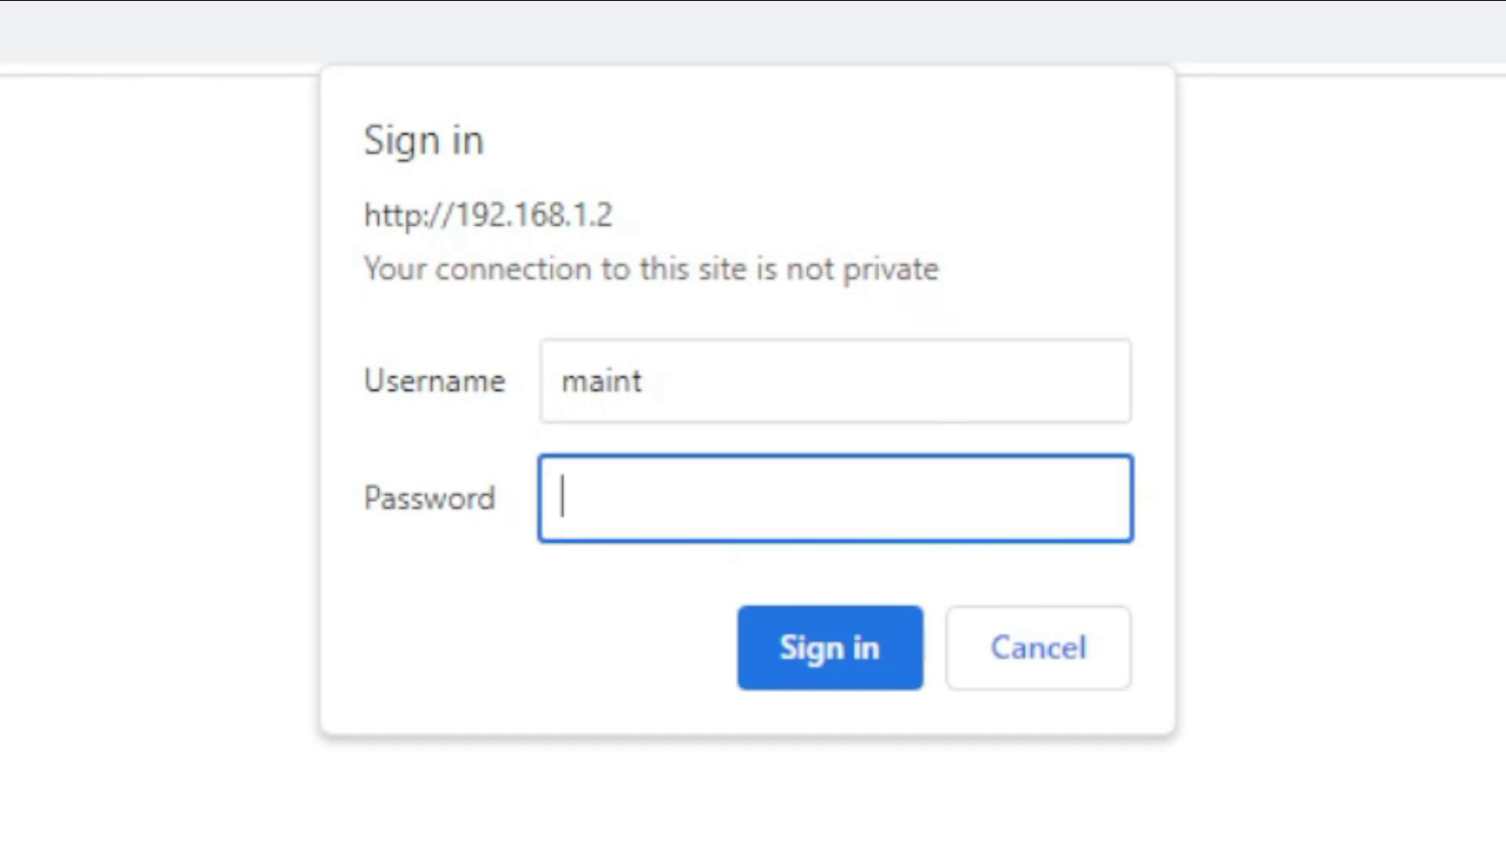
pyautogui.write('•••••••••')
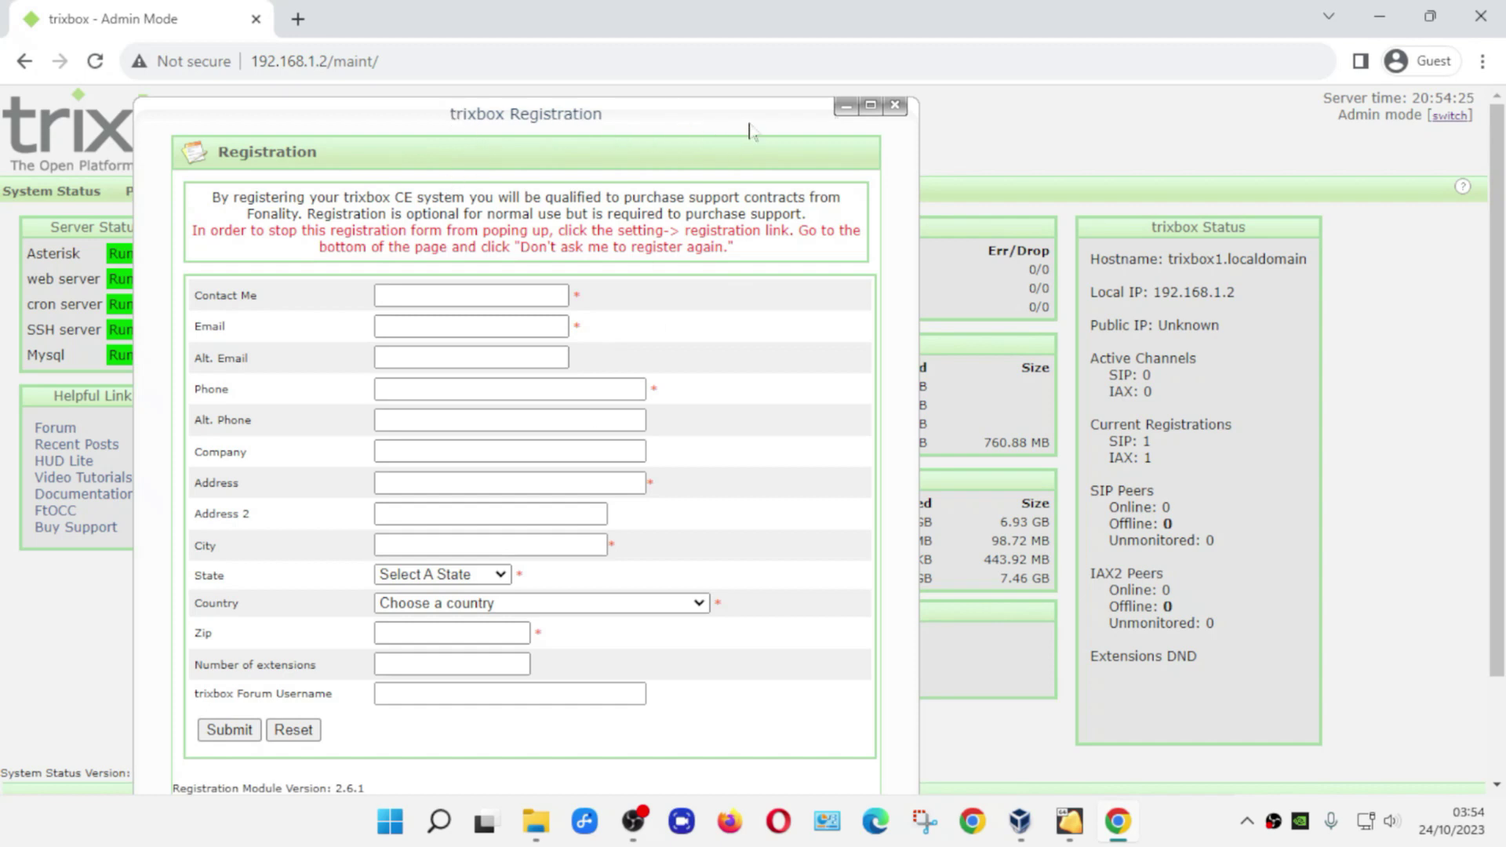
# - Move the trixbox Registration form aside and close it unfilled
pyautogui.moveTo(698, 112); pyautogui.dragTo(873, 142)
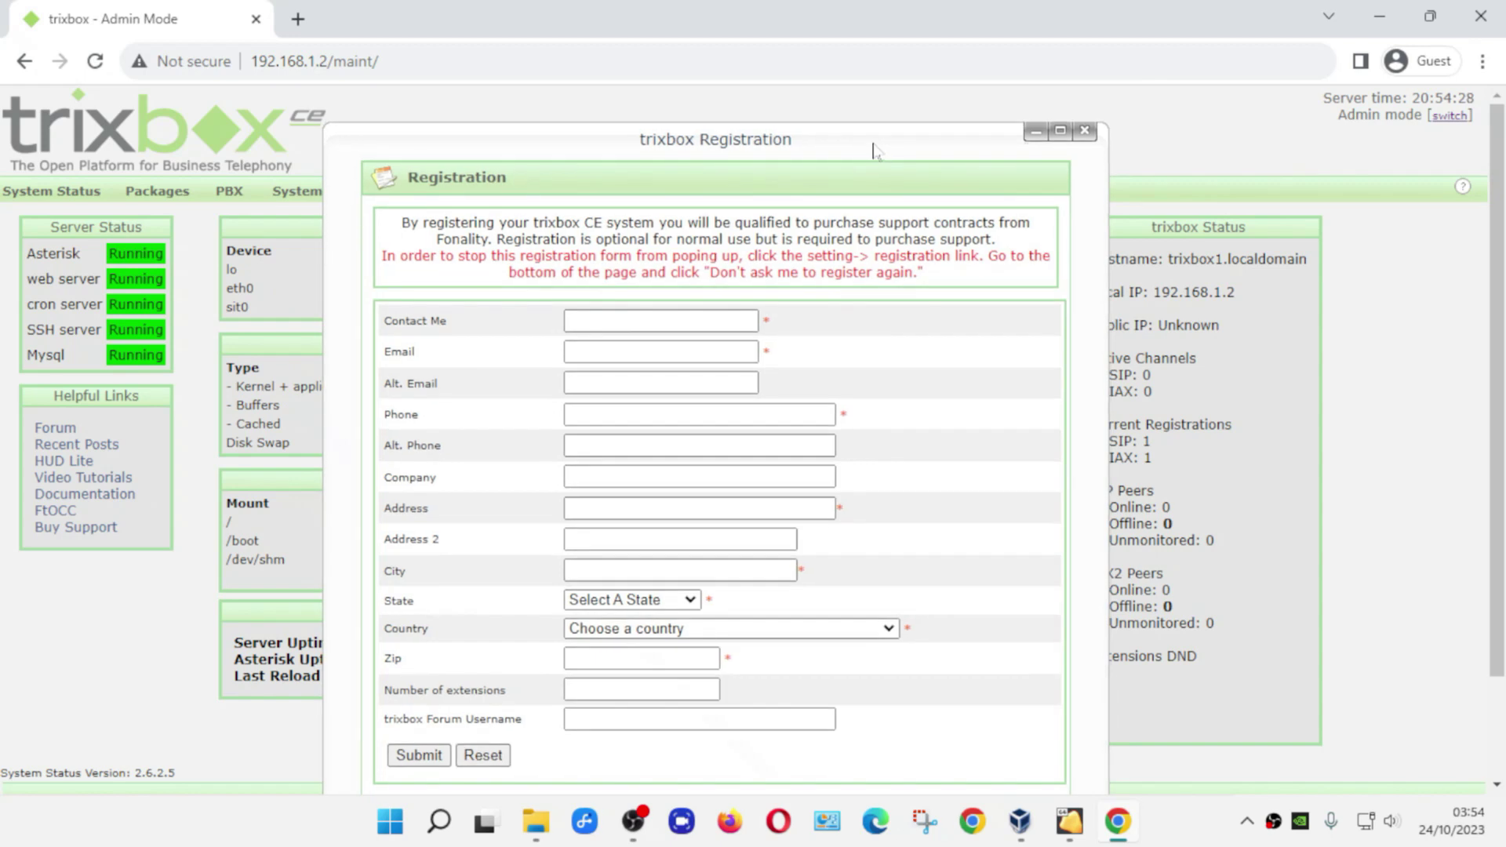
pyautogui.click(1085, 131)
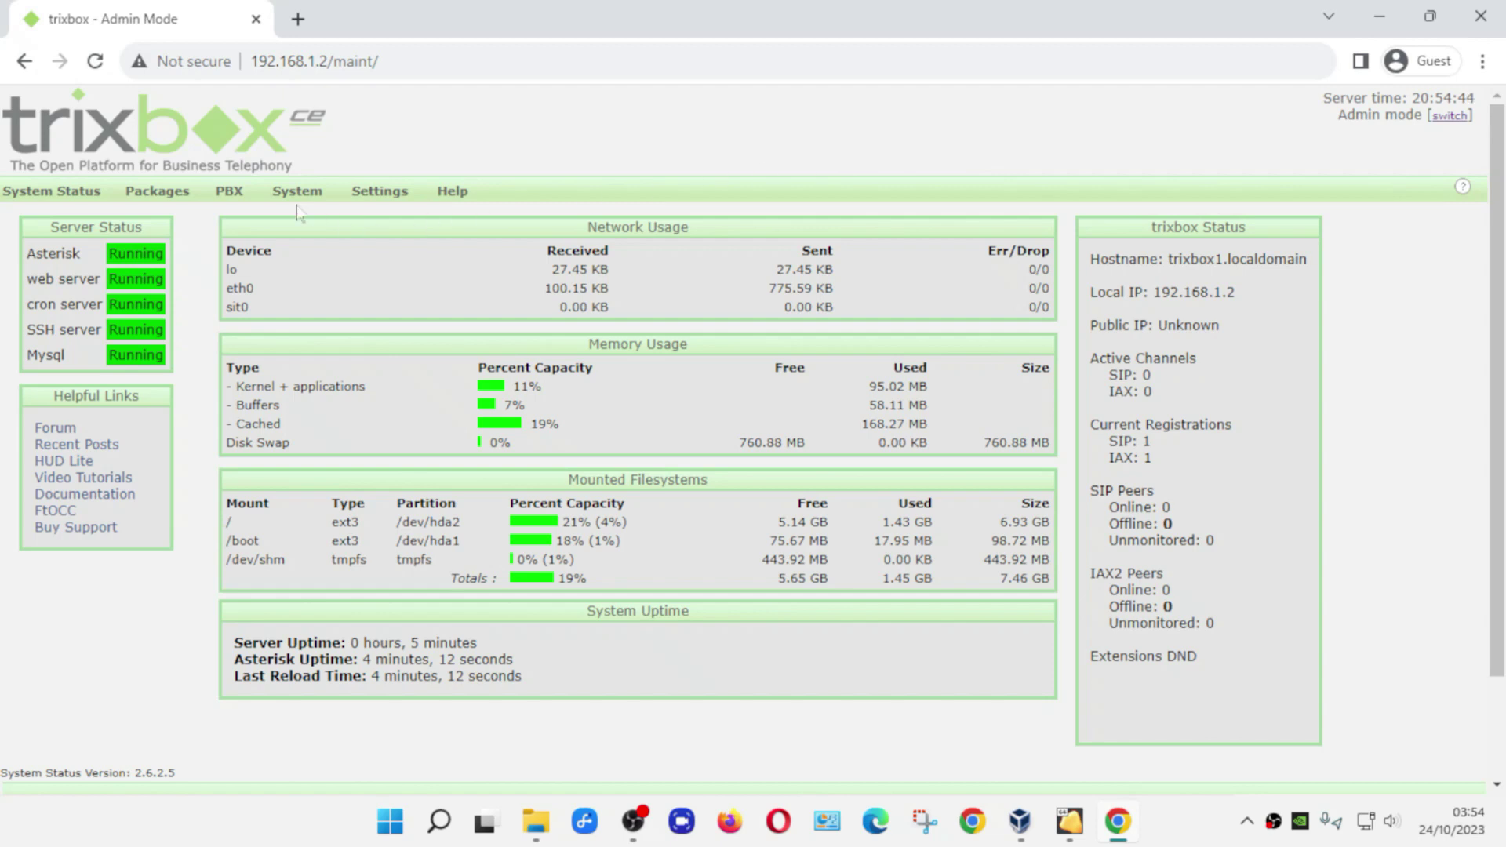
# - Open PBX Settings from the PBX menu
pyautogui.moveTo(236, 202)
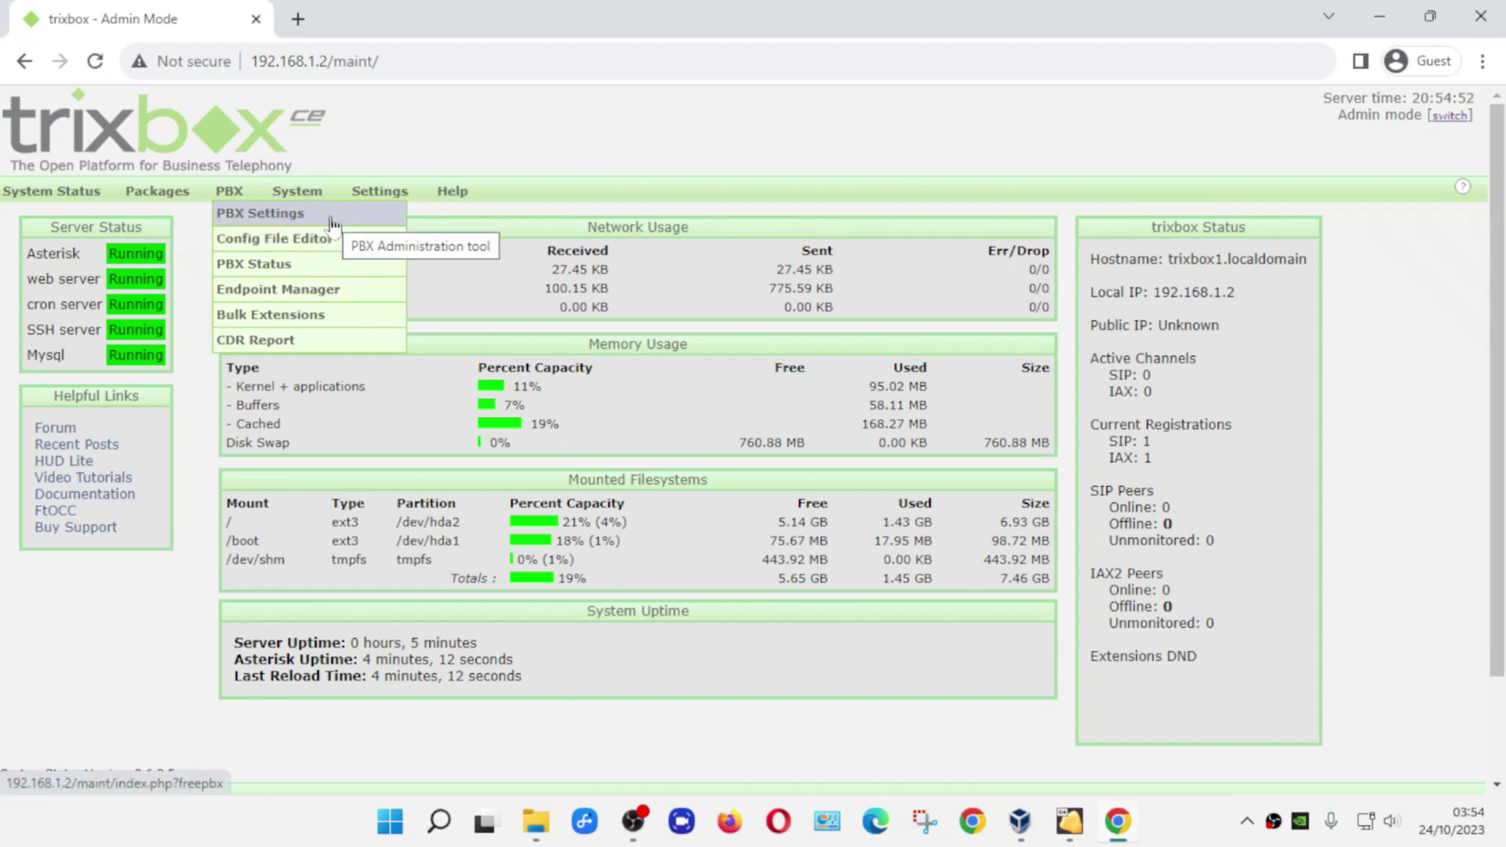
pyautogui.click(332, 225)
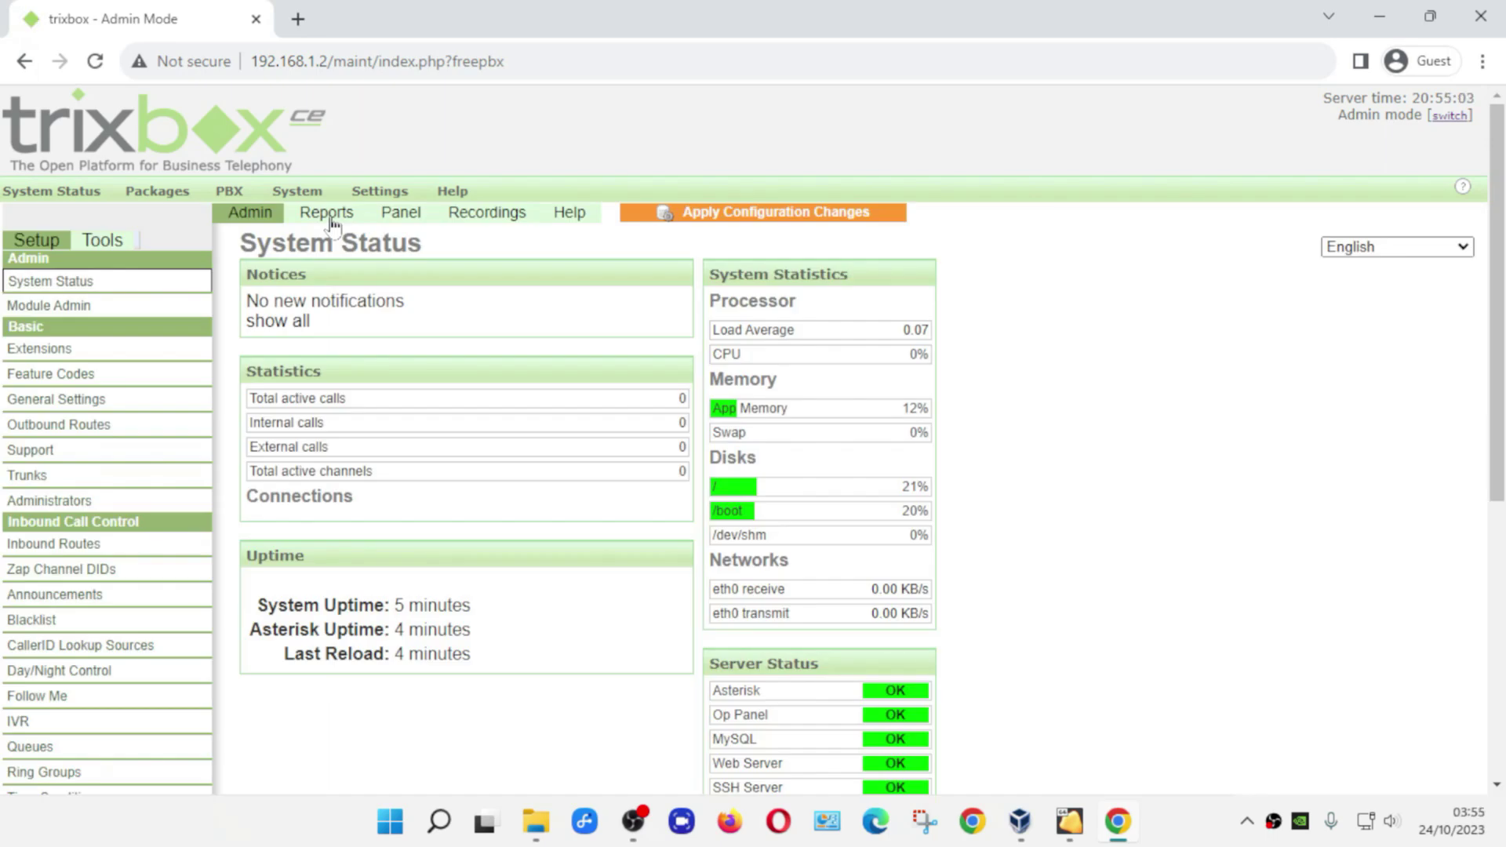
# - Add a Generic SIP Device extension 1001 with display name and SIP alias user1
pyautogui.click(66, 356)
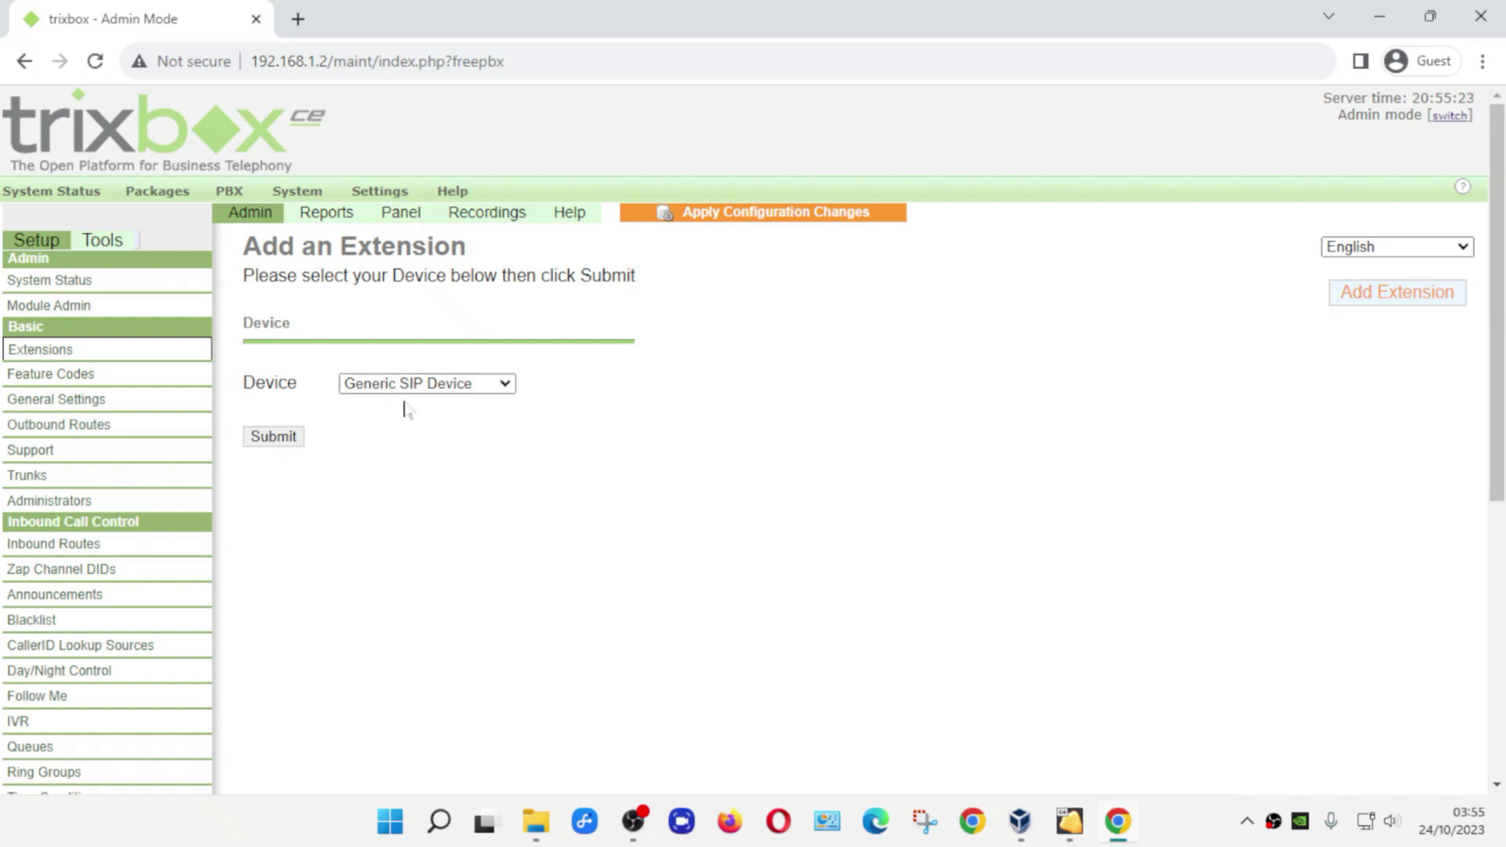
pyautogui.click(274, 437)
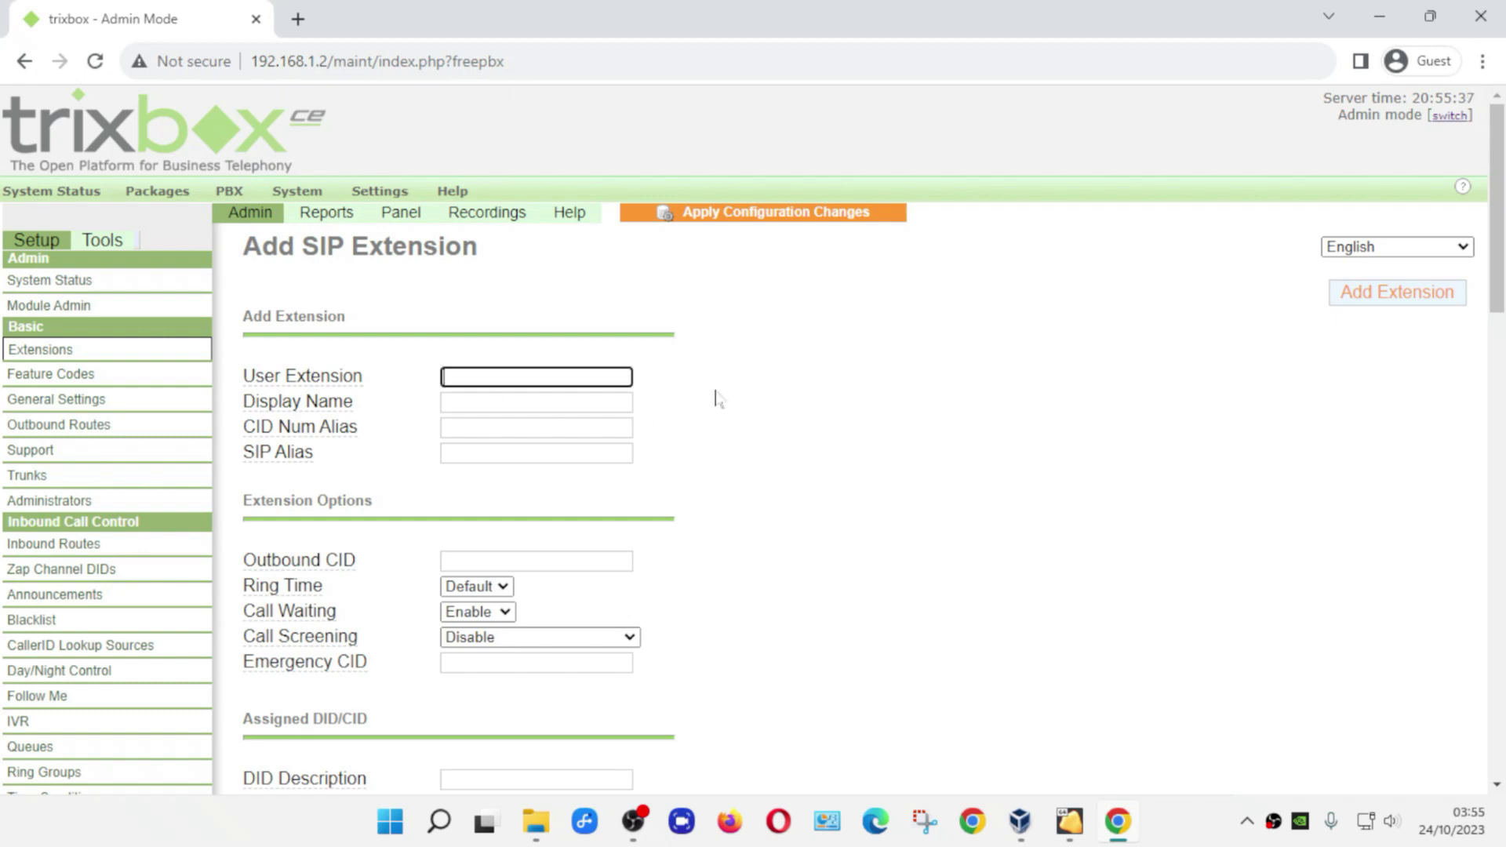
pyautogui.write('1001')
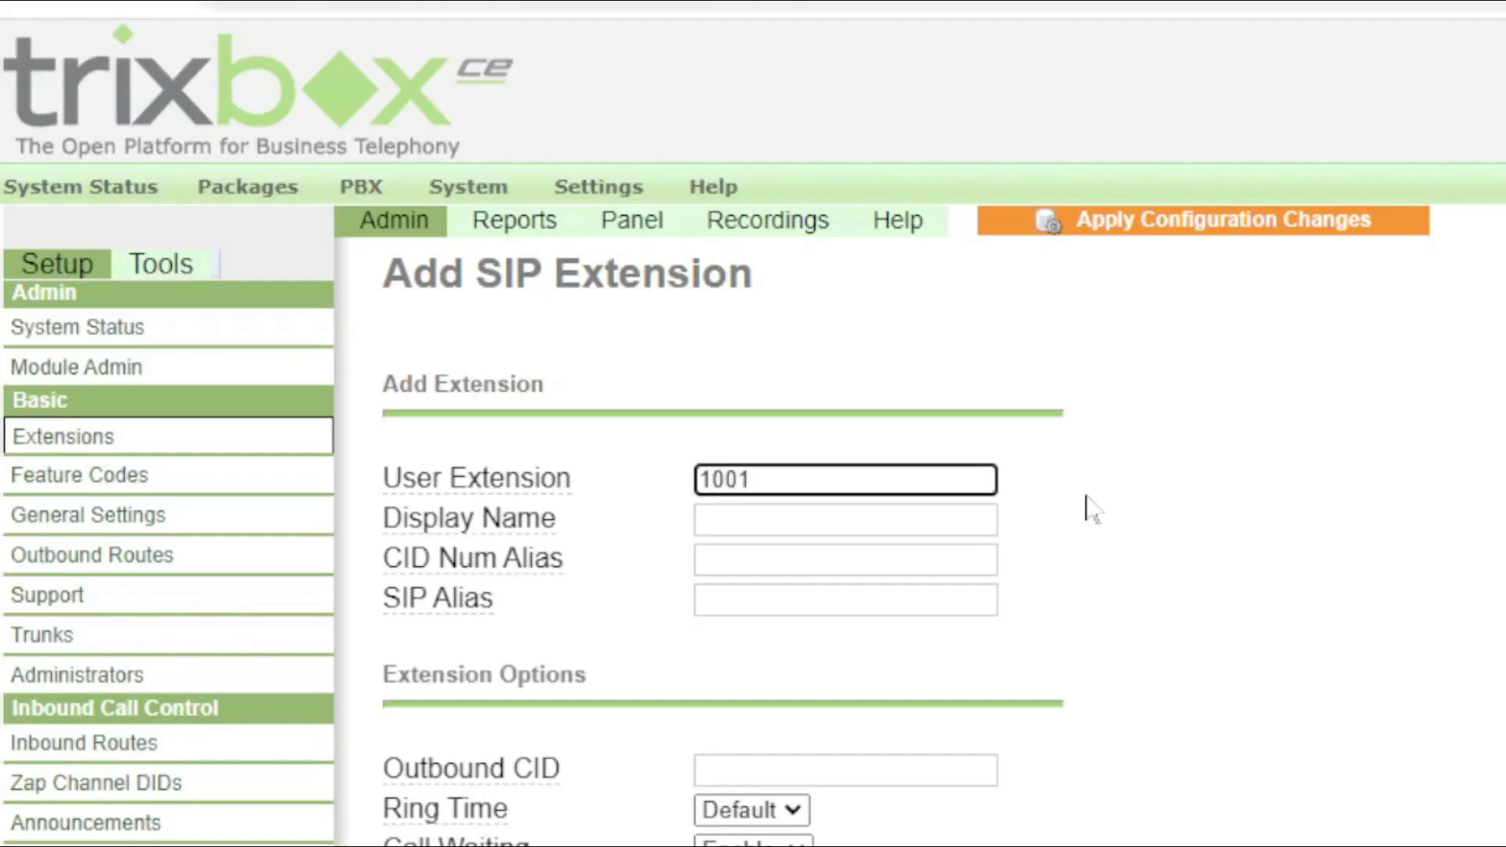
pyautogui.press('Tab')
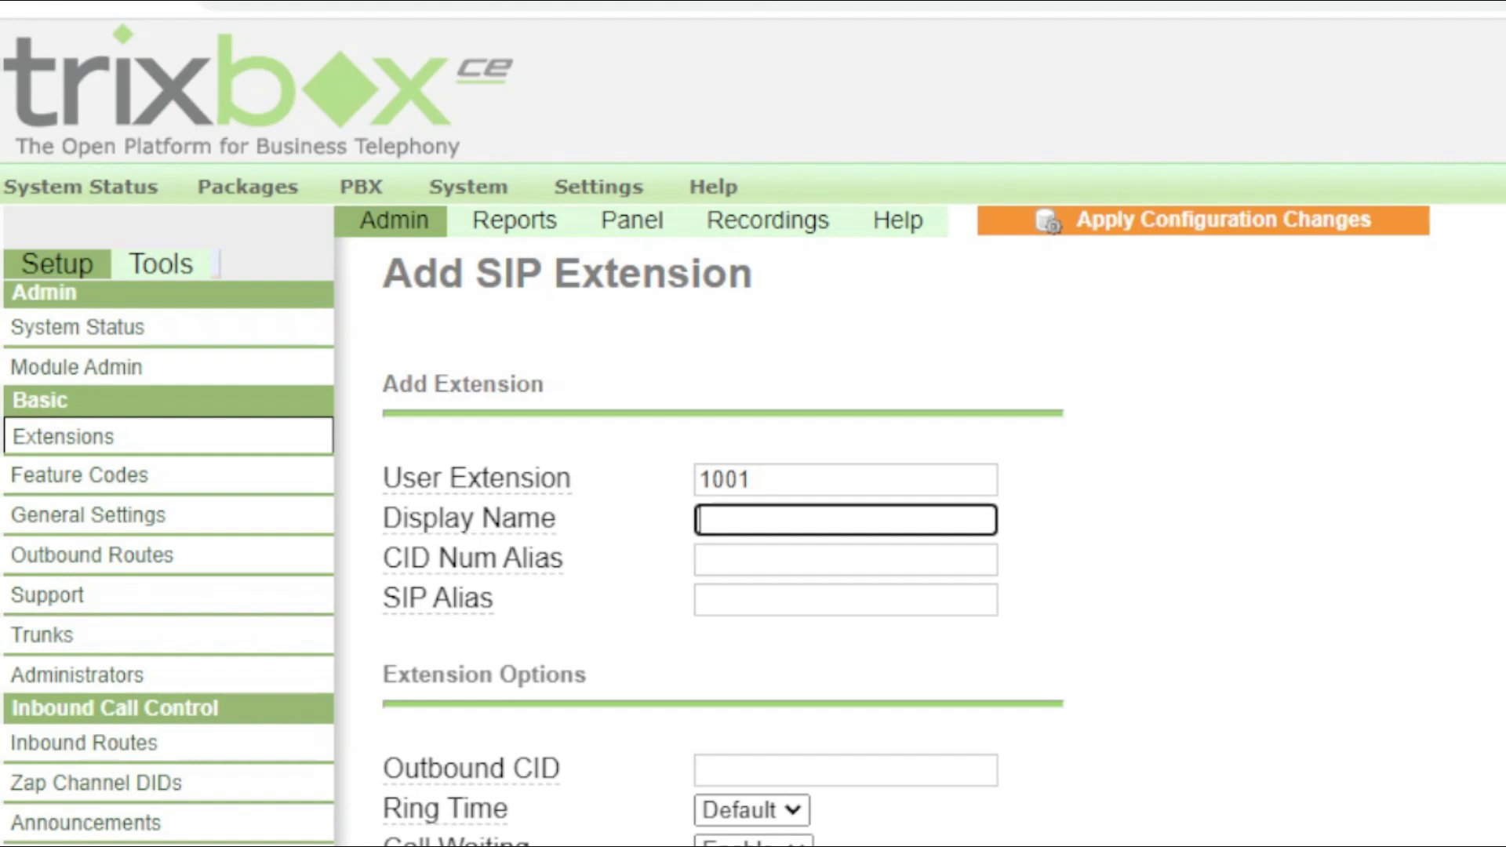
pyautogui.write('user1')
pyautogui.press('Tab')
pyautogui.press('Tab')
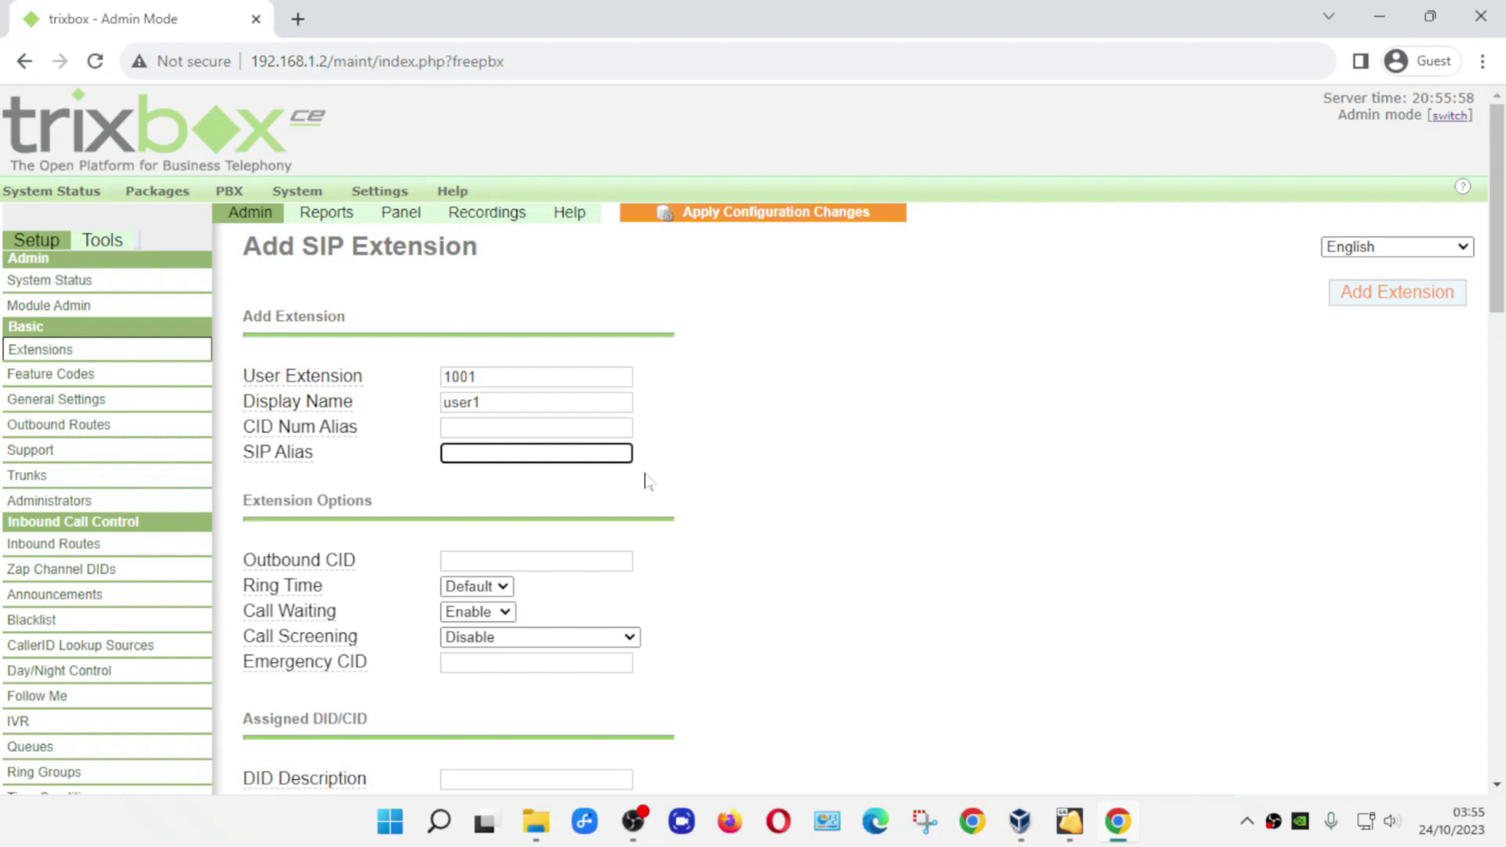
pyautogui.write('user1')
pyautogui.moveTo(1501, 271); pyautogui.dragTo(1502, 371)
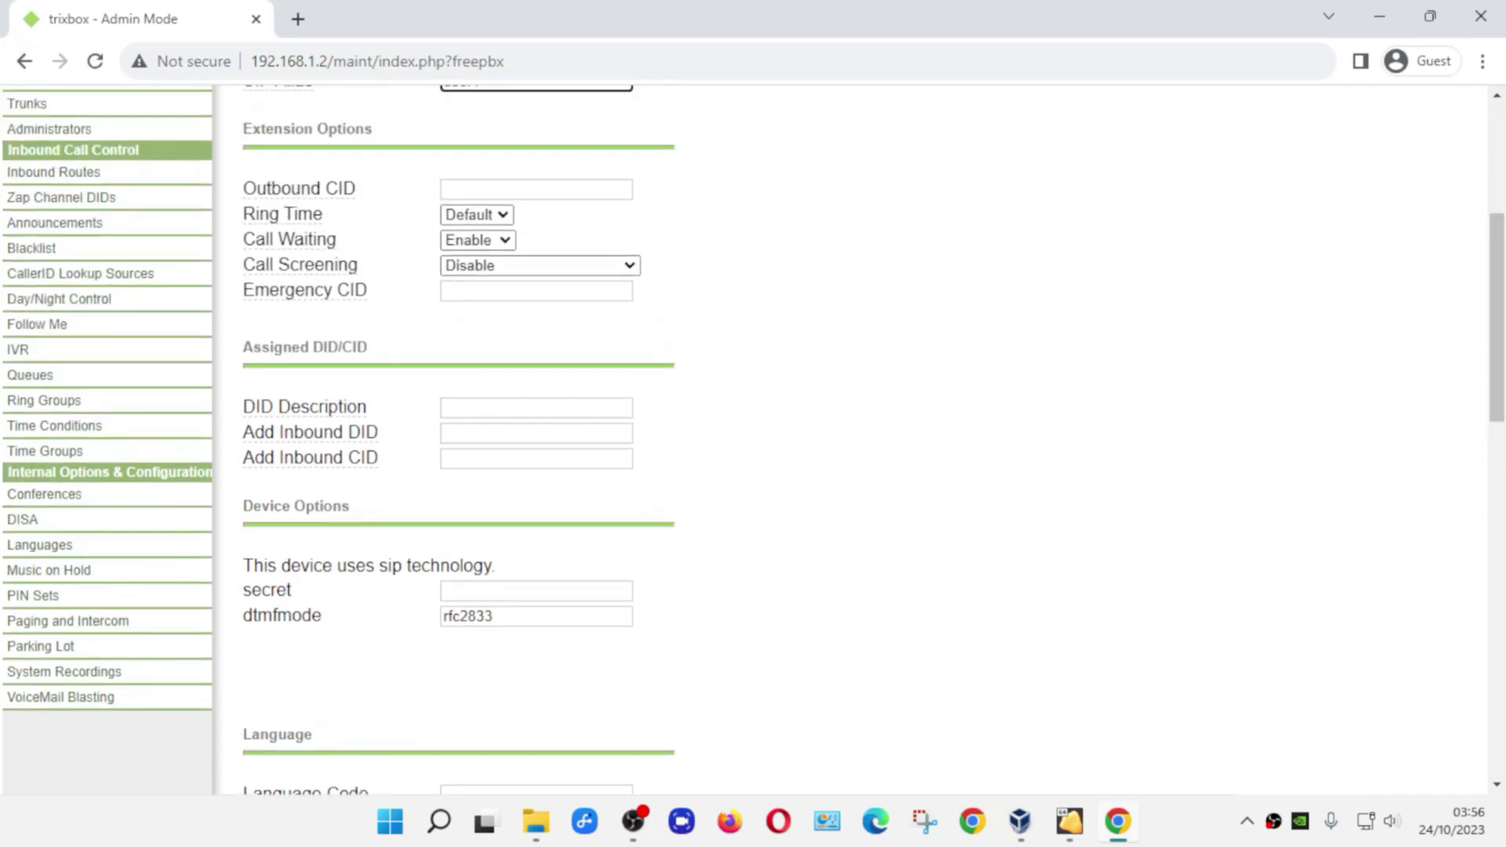
# - Enter extension 1001's secret, submit it, and start another Generic SIP Device
pyautogui.click(536, 591)
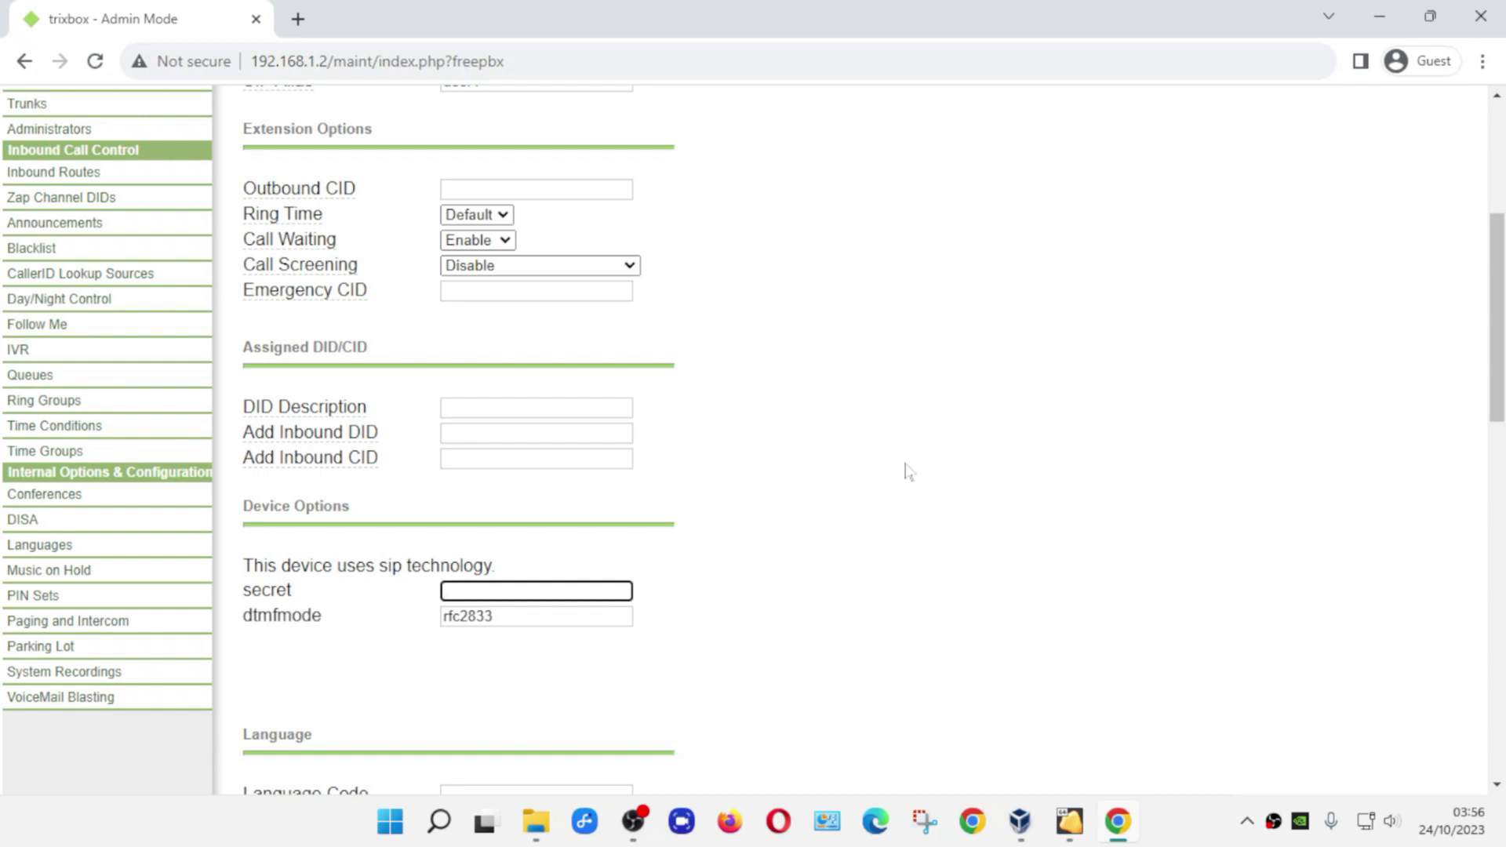
pyautogui.write('1001')
pyautogui.moveTo(1498, 357); pyautogui.dragTo(1502, 632)
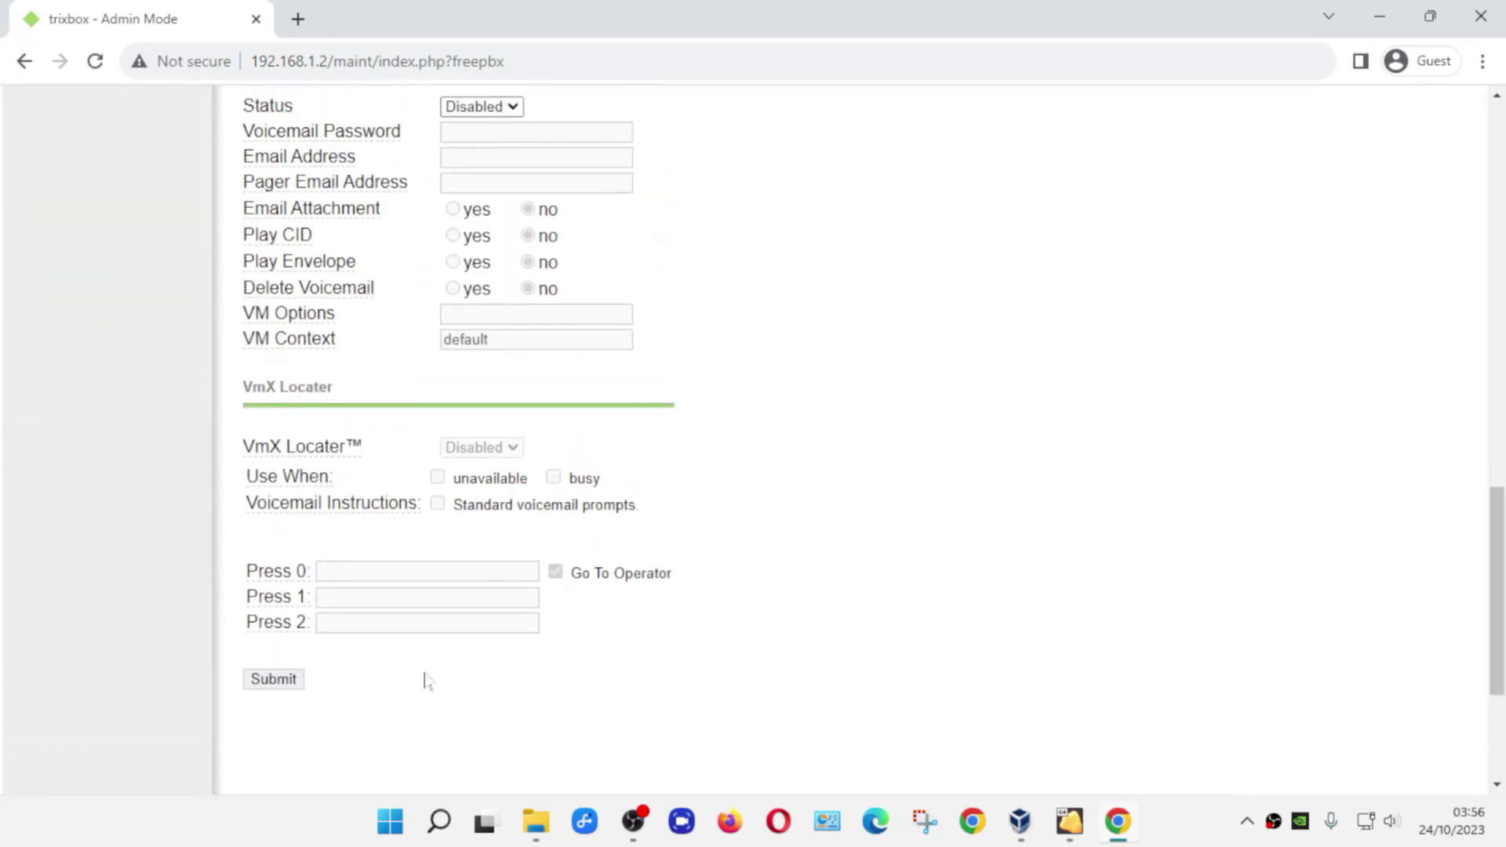
pyautogui.click(293, 681)
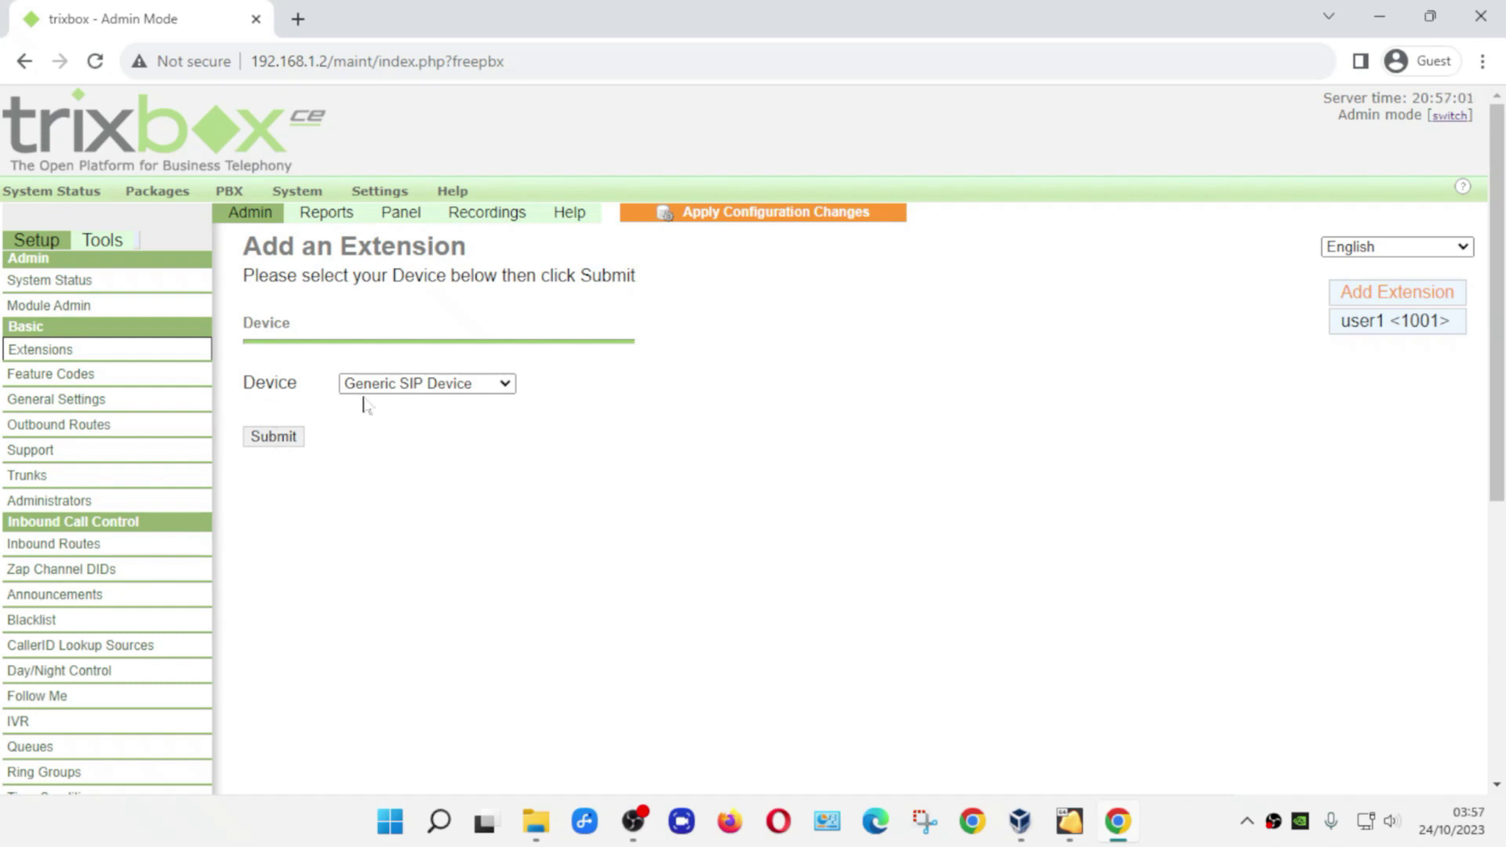
pyautogui.click(273, 437)
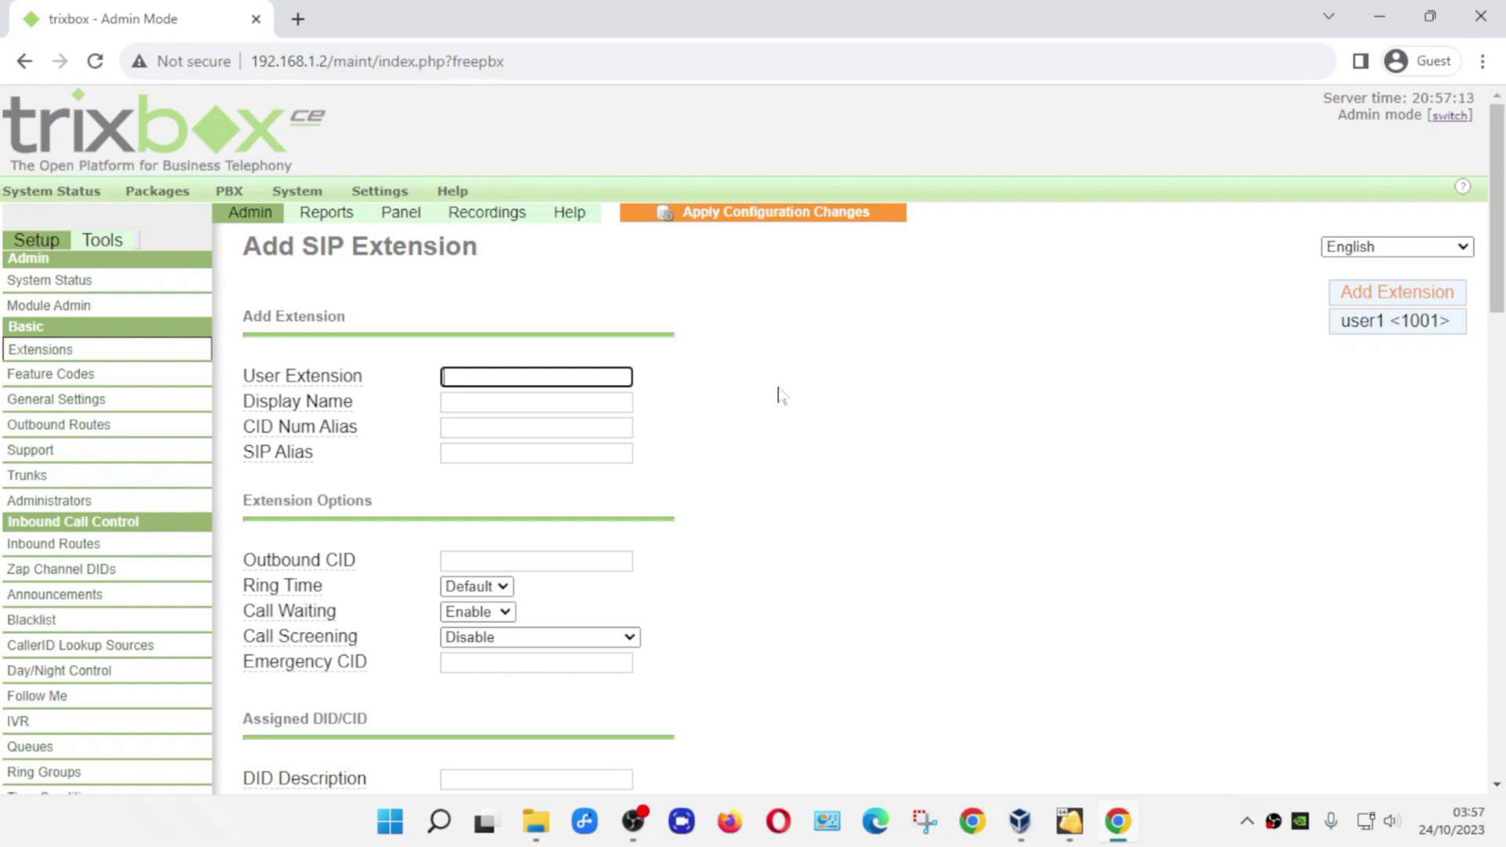
# - Enter extension 1002 with display name user2 and SIP alias user2
pyautogui.write('1002')
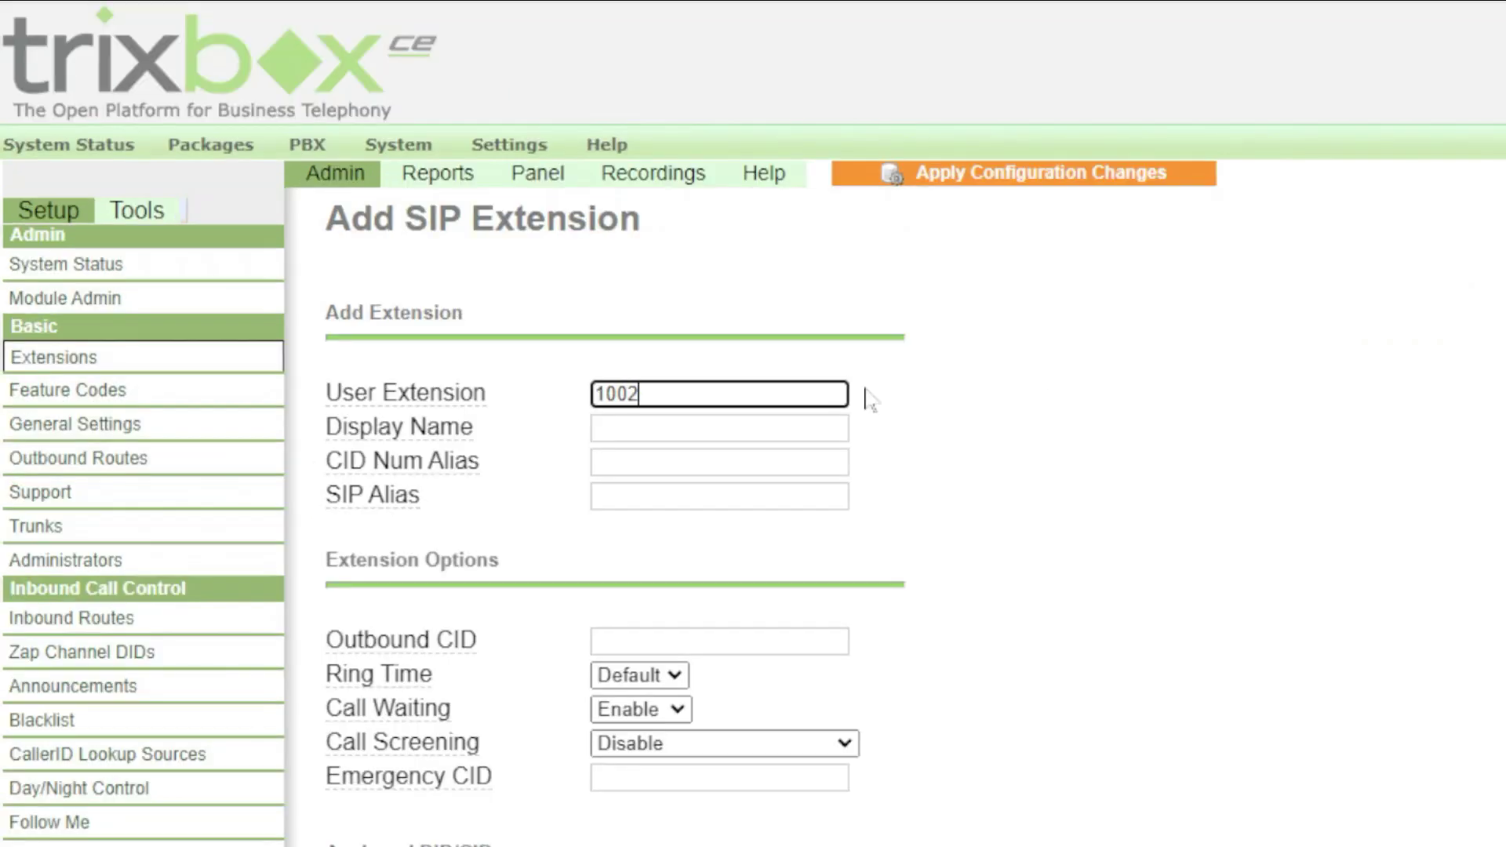
pyautogui.press('Tab')
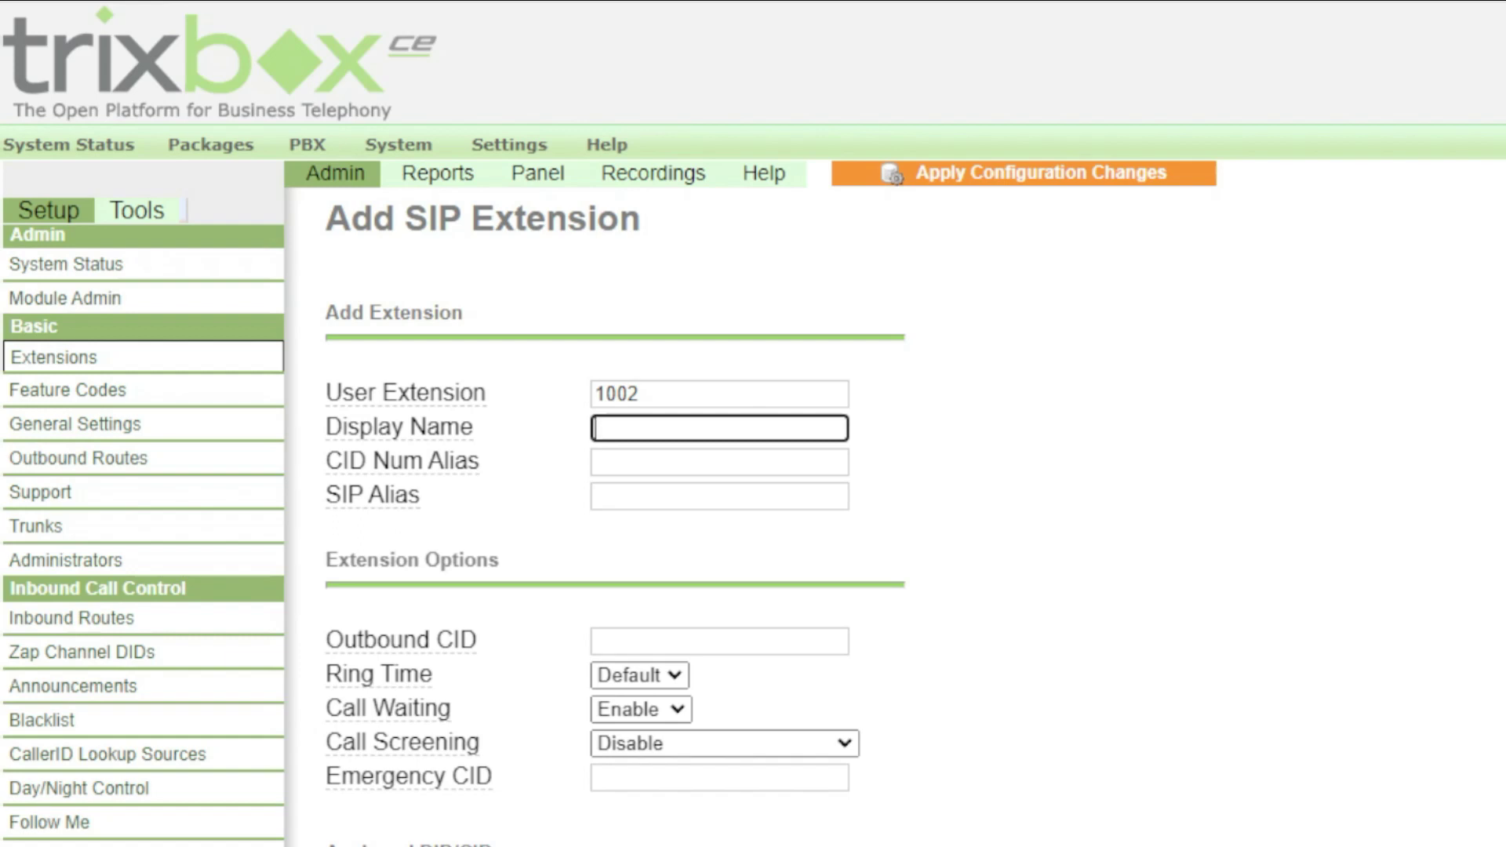
pyautogui.write('user2')
pyautogui.press('Tab')
pyautogui.press('Tab')
pyautogui.write('u')
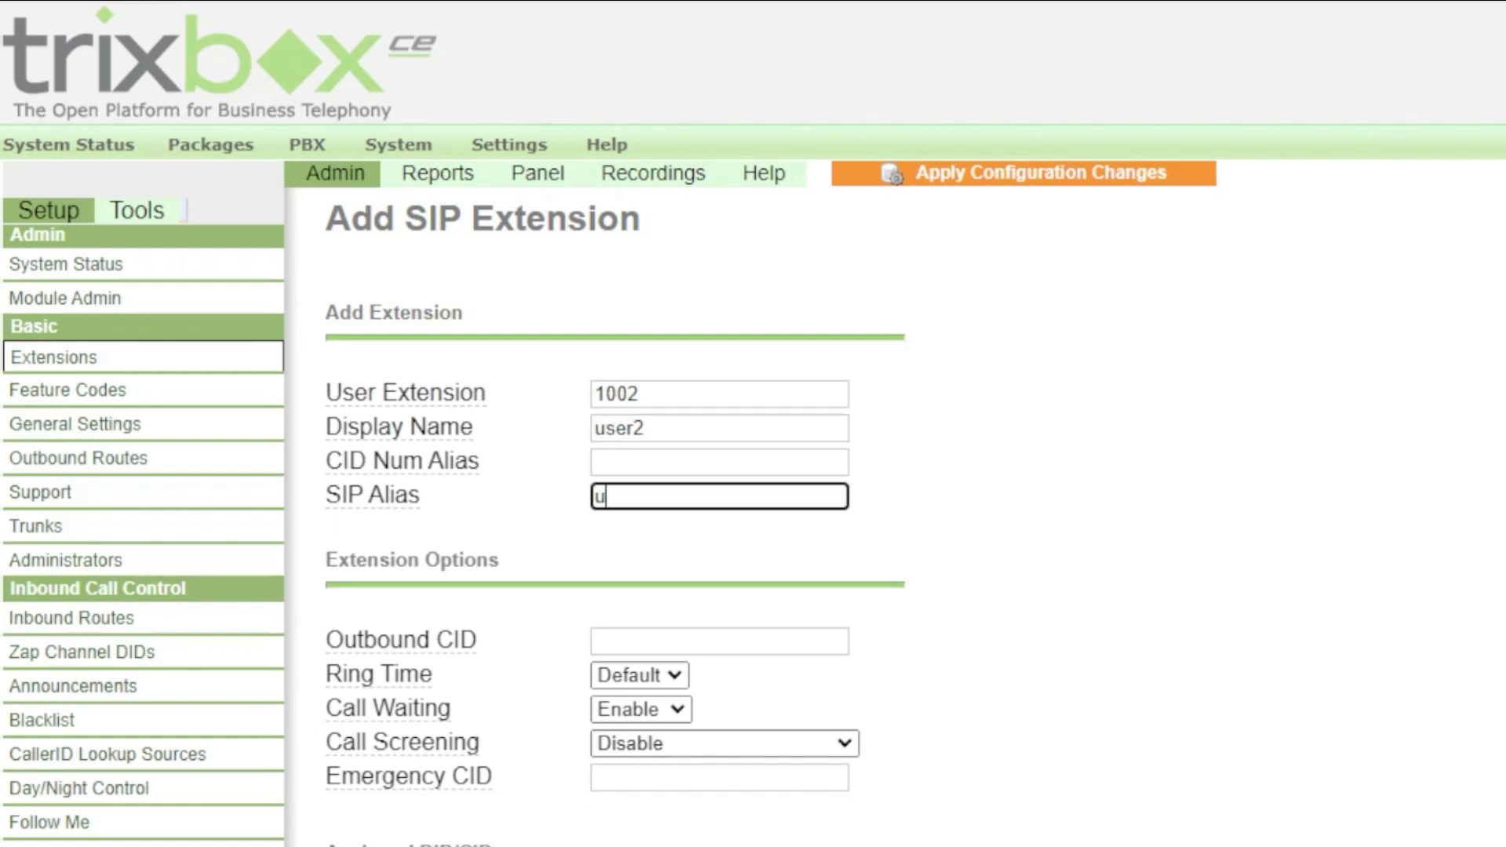
pyautogui.write('ser2')
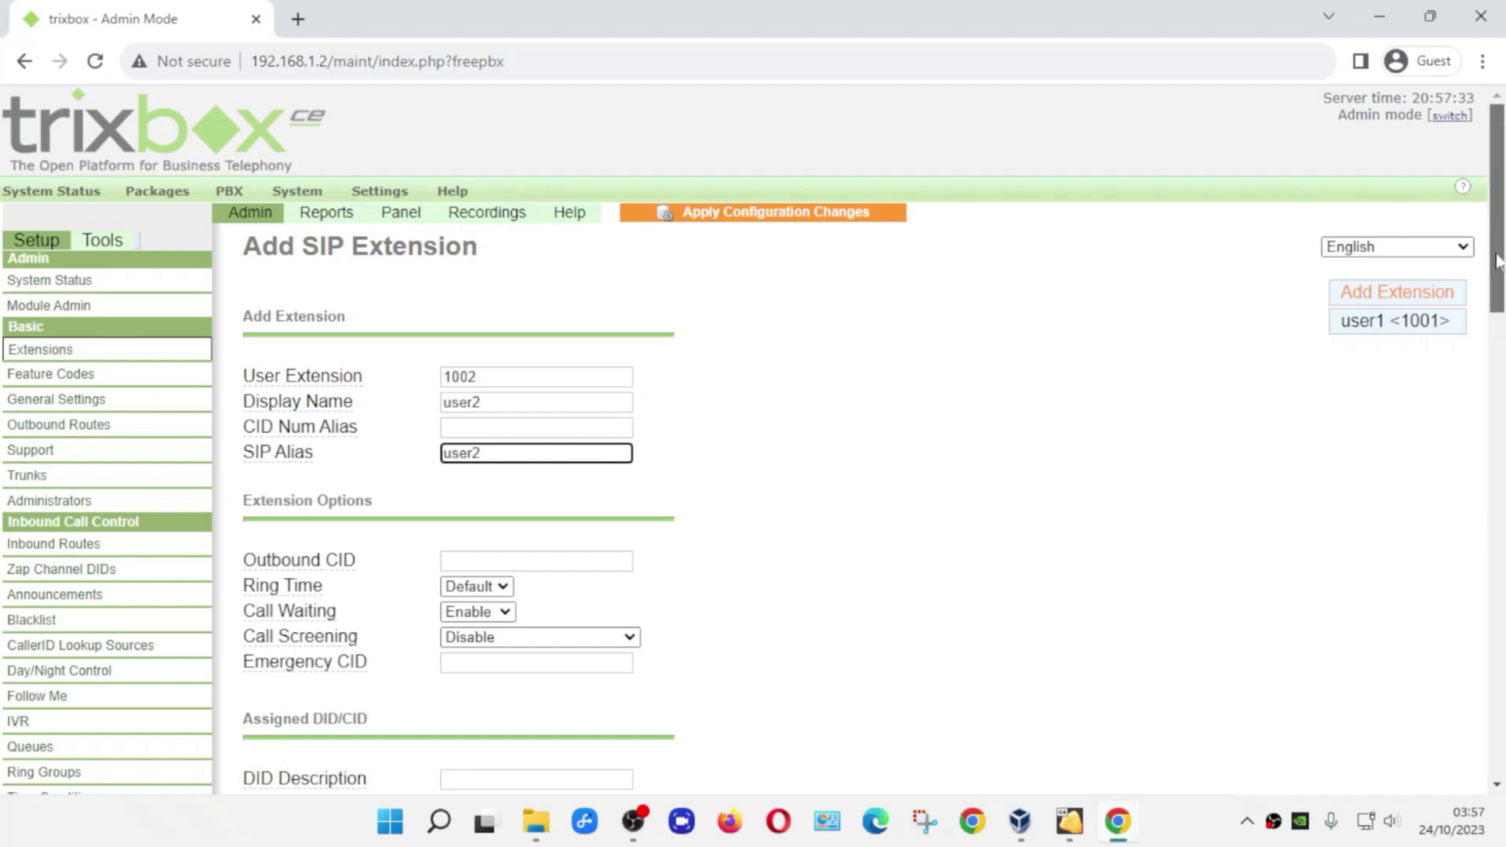
pyautogui.moveTo(1496, 276); pyautogui.dragTo(1496, 406)
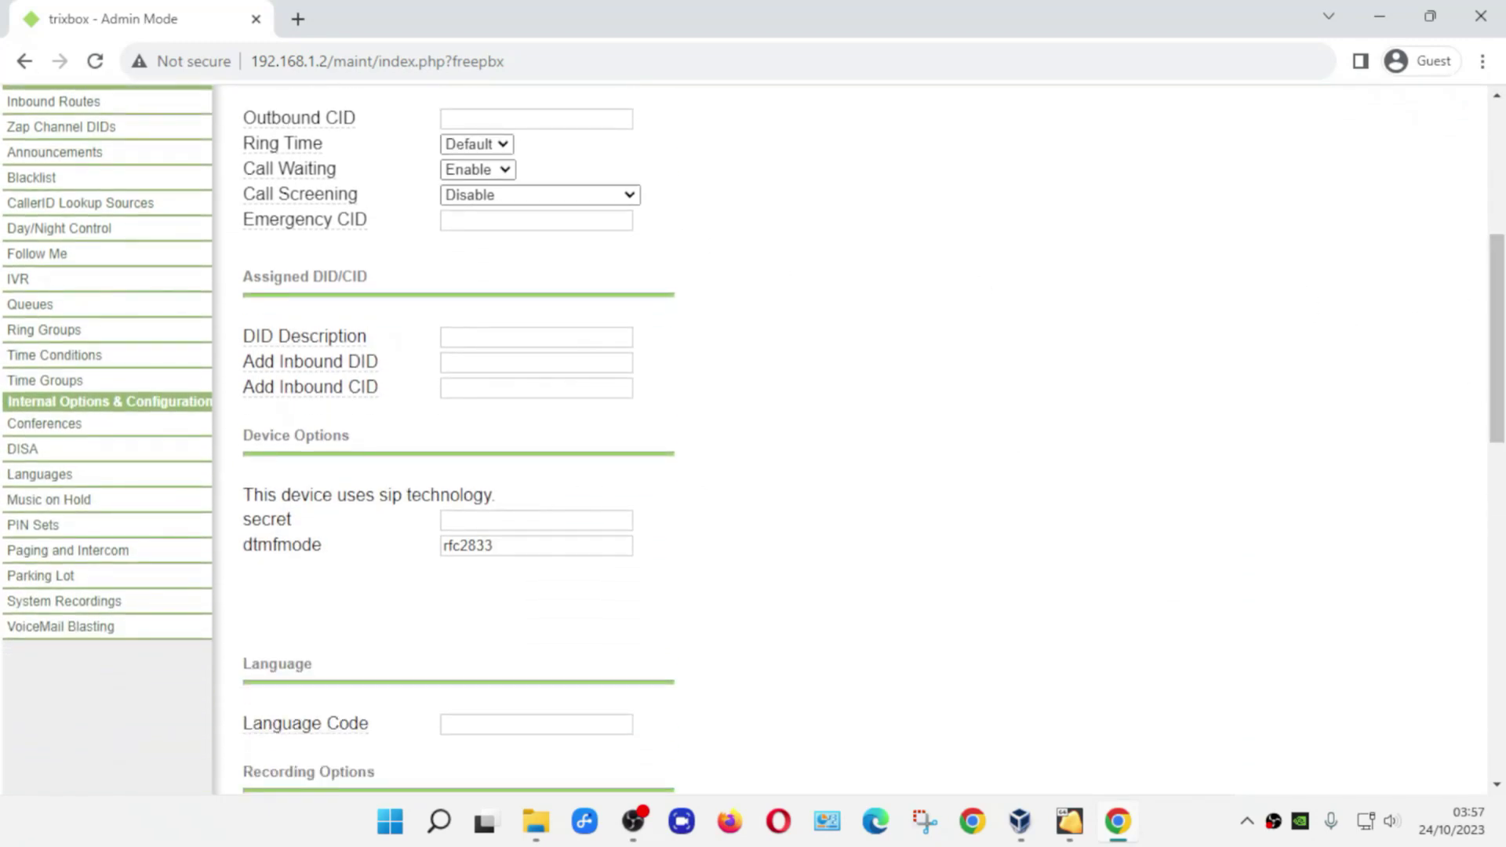
# - Fill in extension 1002's secret and submit the form
pyautogui.click(529, 520)
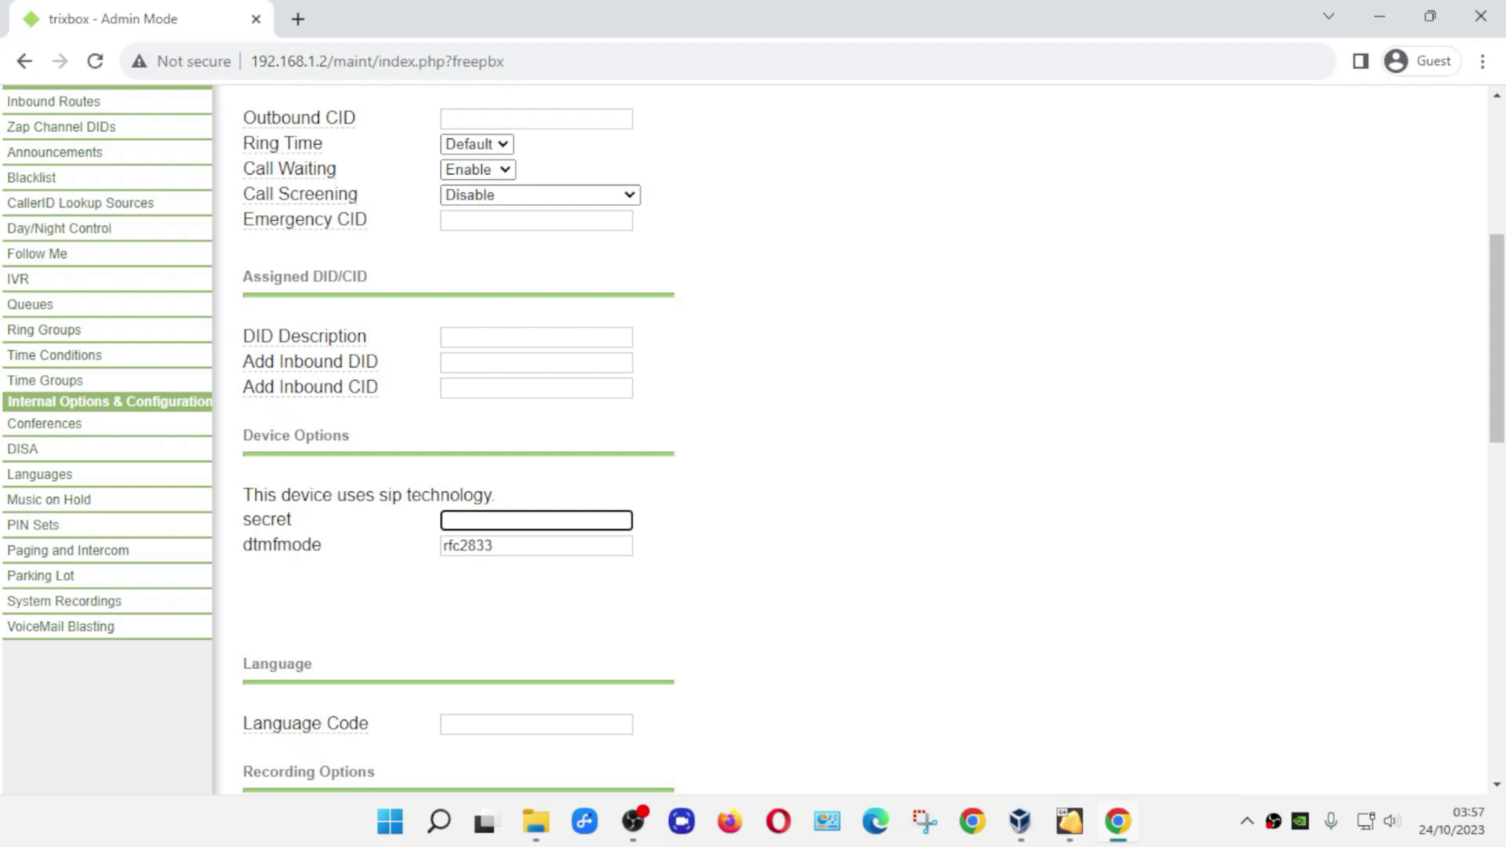
pyautogui.write('1002')
pyautogui.moveTo(1498, 361); pyautogui.dragTo(1499, 633)
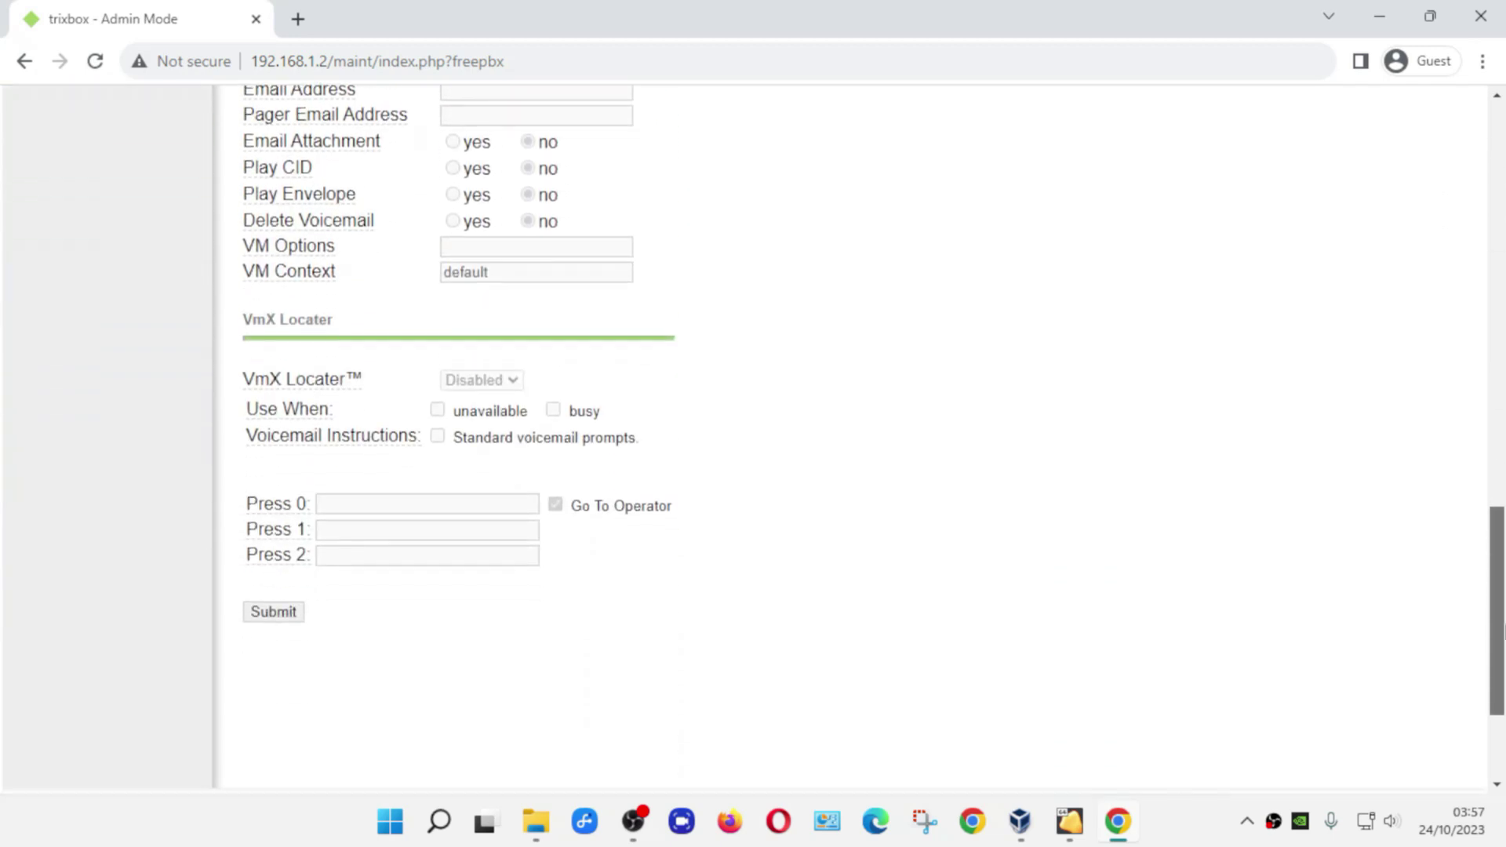
pyautogui.click(273, 612)
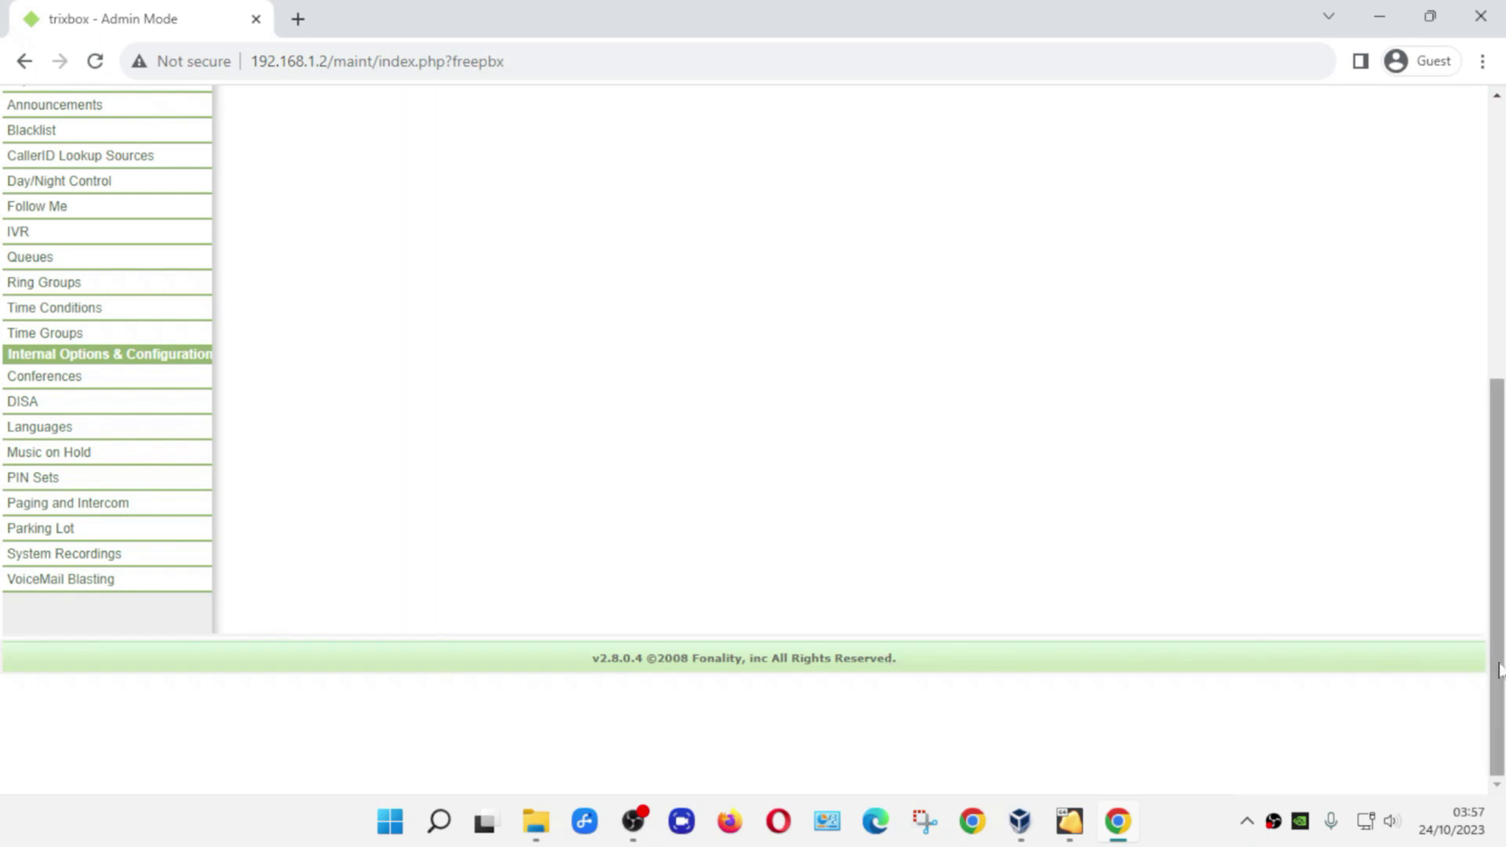
pyautogui.moveTo(1499, 669); pyautogui.dragTo(1412, 408)
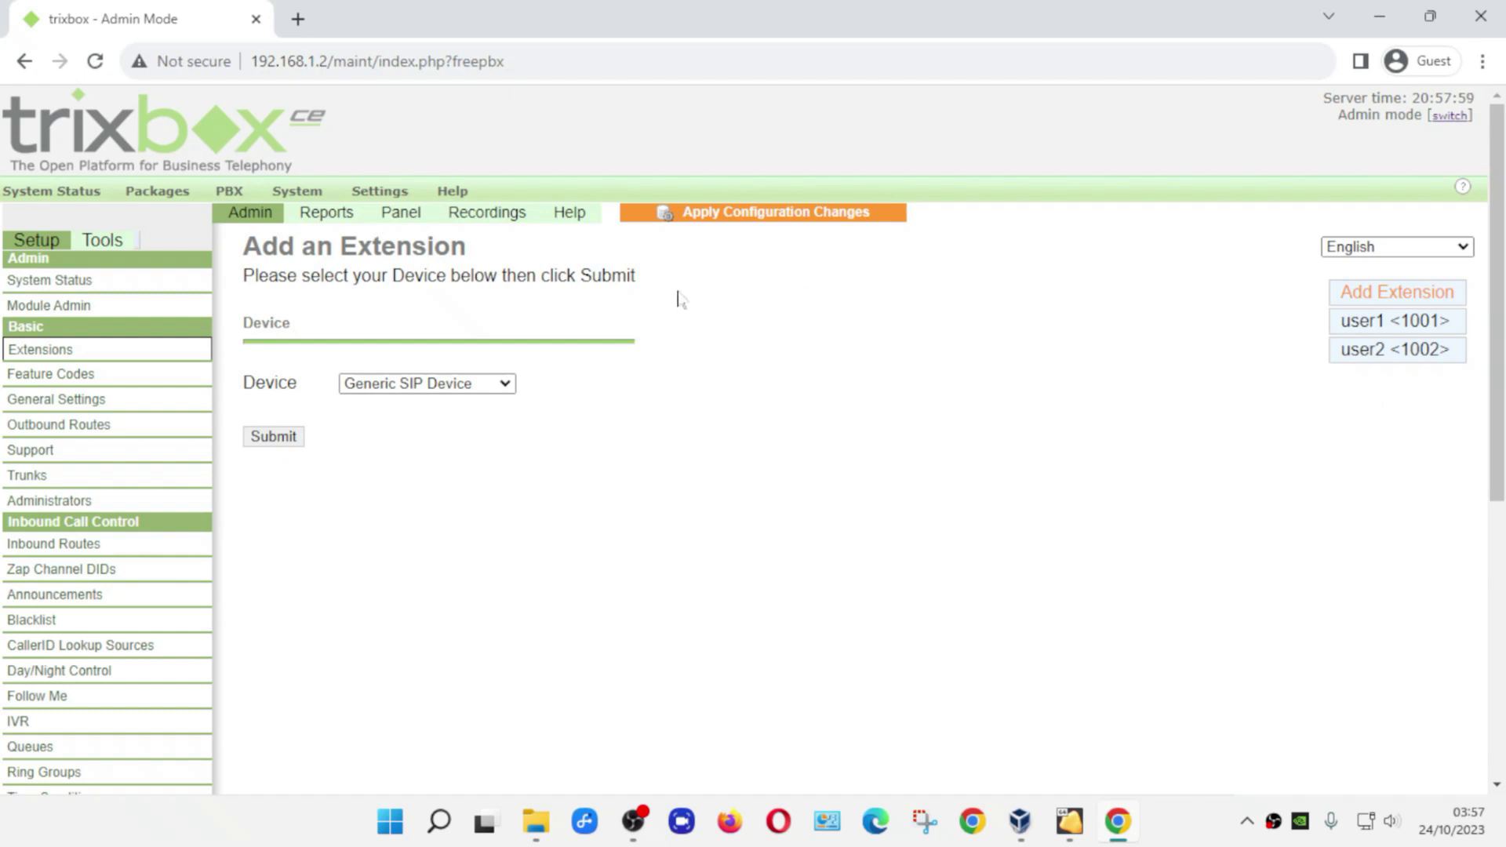
# - Apply the pending configuration changes and continue with the PBX reload
pyautogui.click(717, 217)
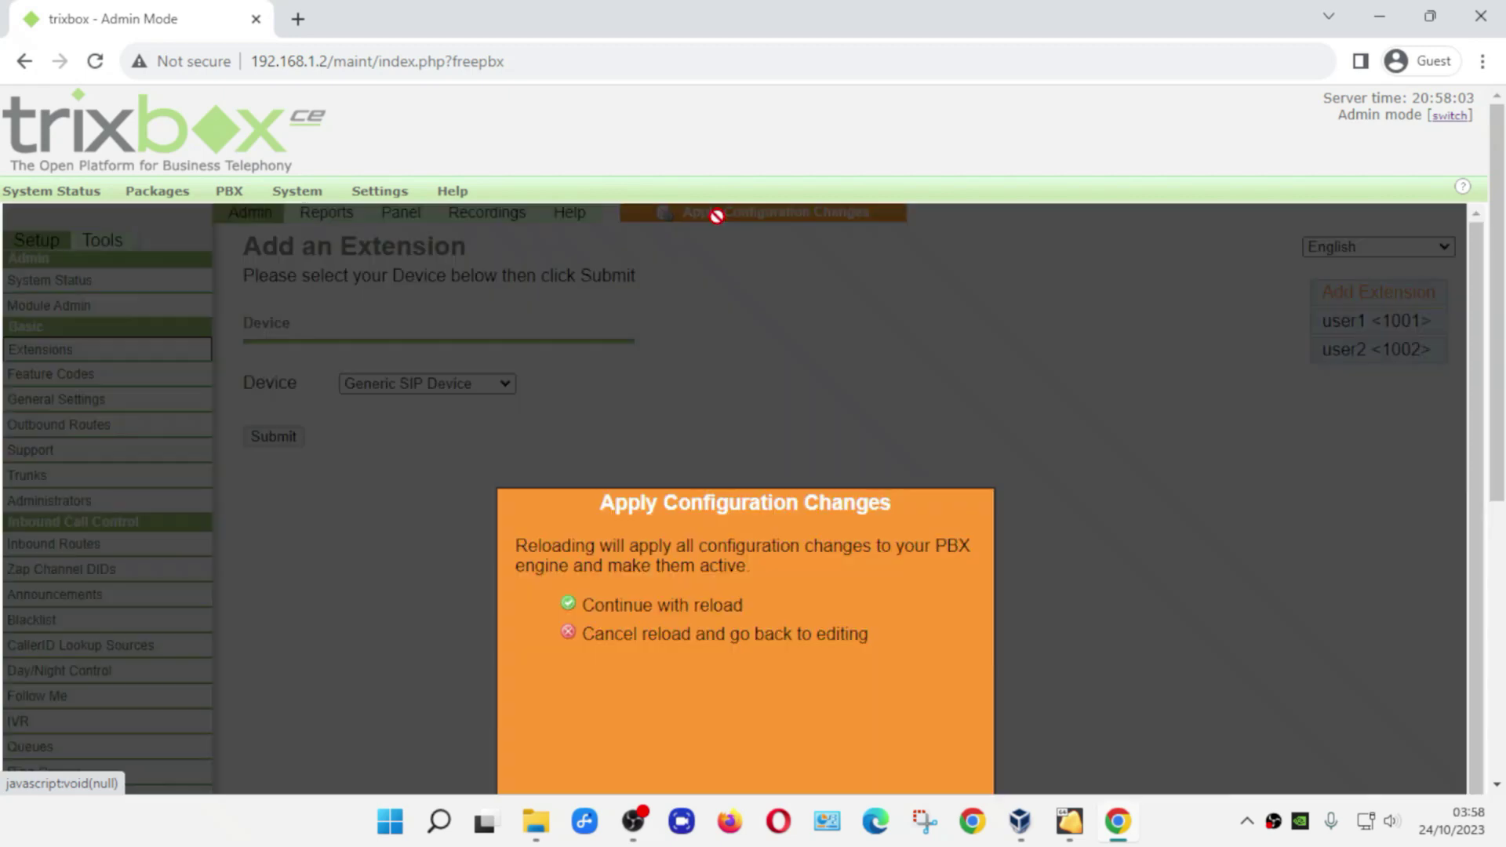
pyautogui.click(690, 606)
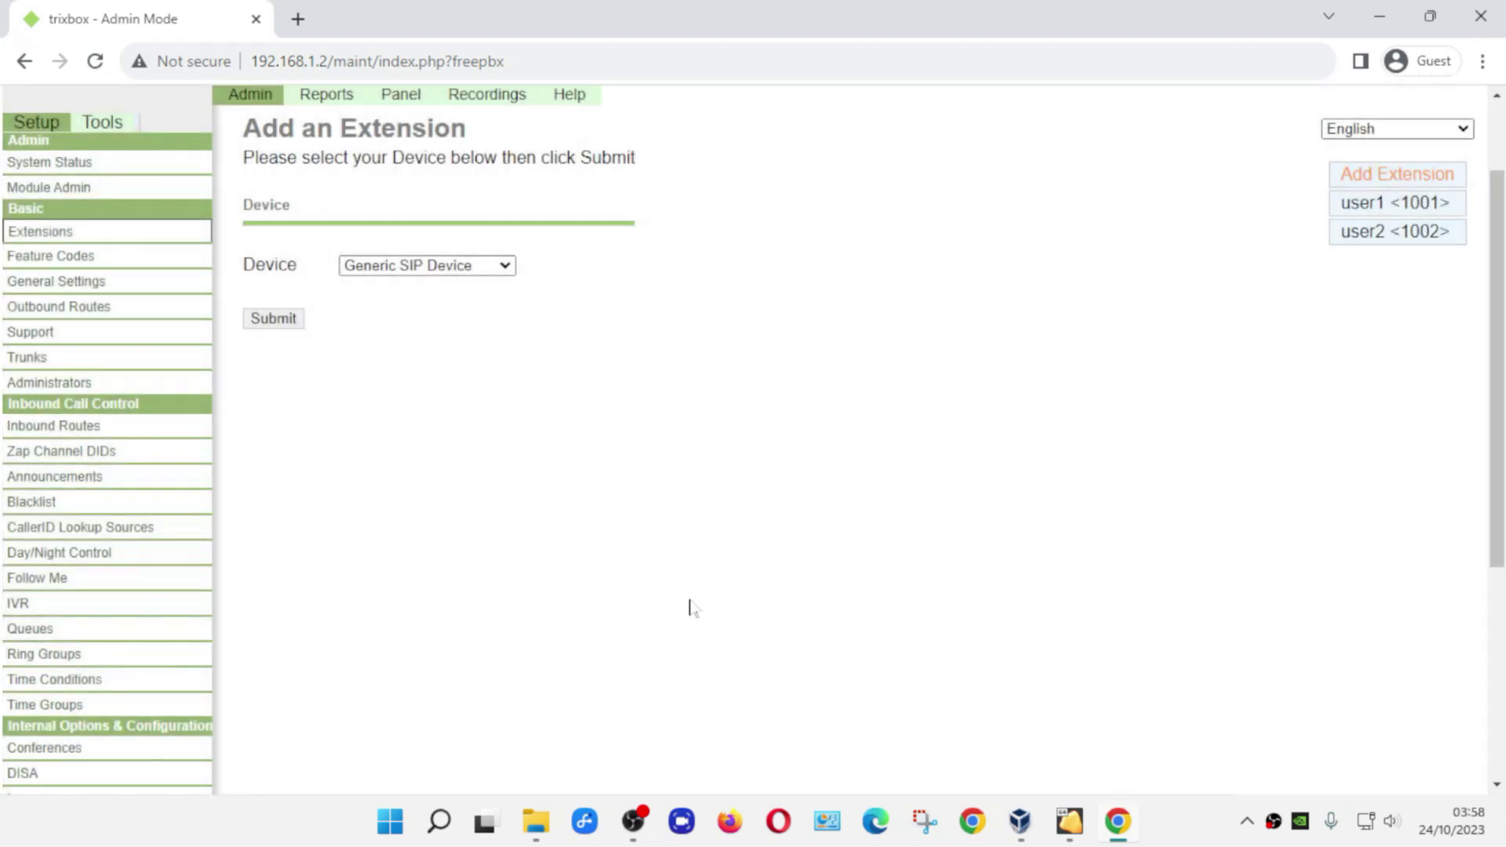
pyautogui.scroll(2, 690, 608)
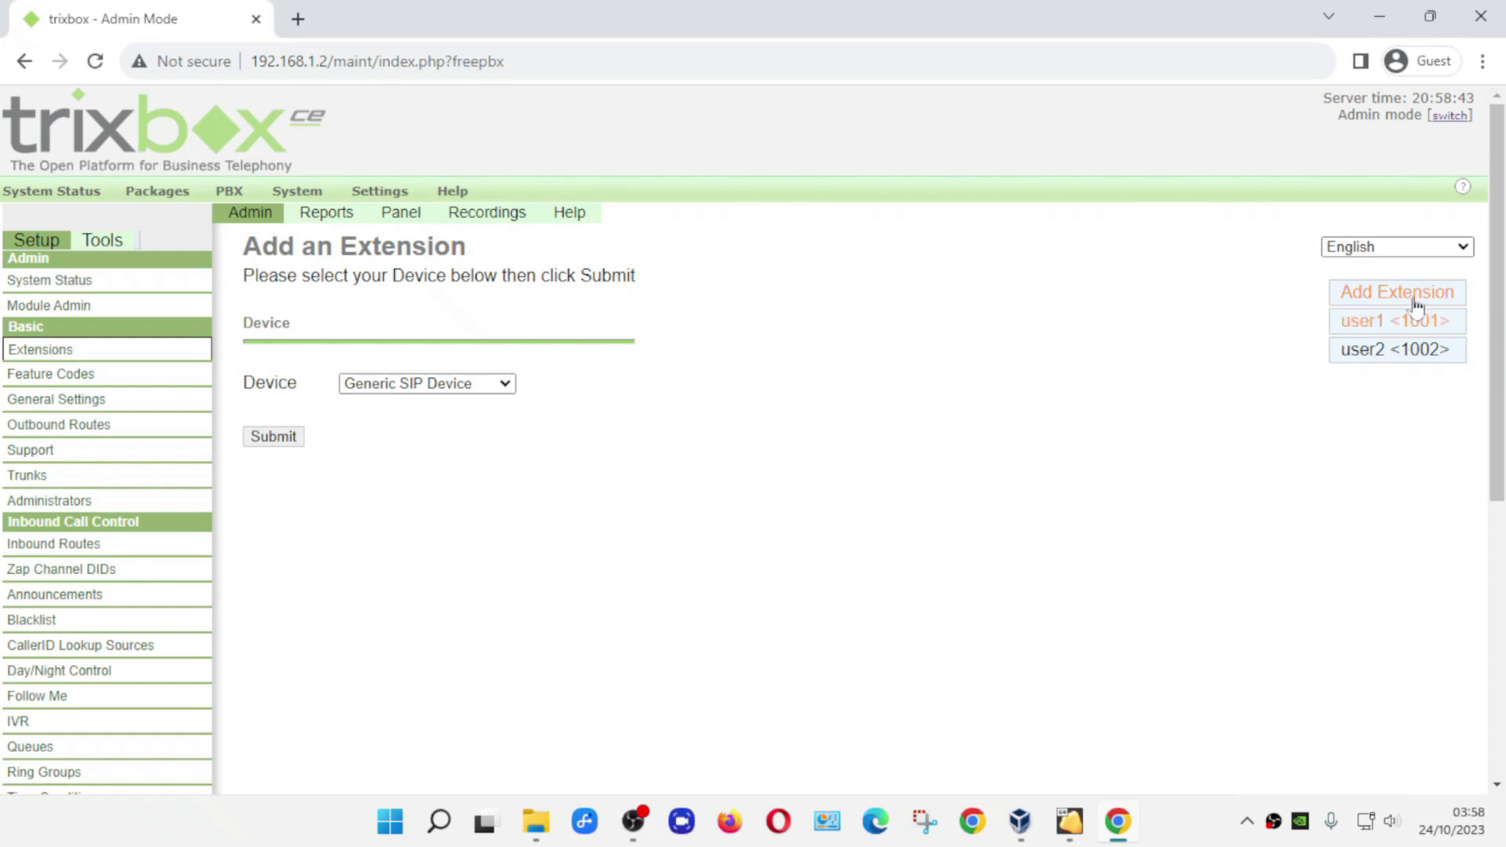
pyautogui.click(1391, 29)
pyautogui.click(1071, 87)
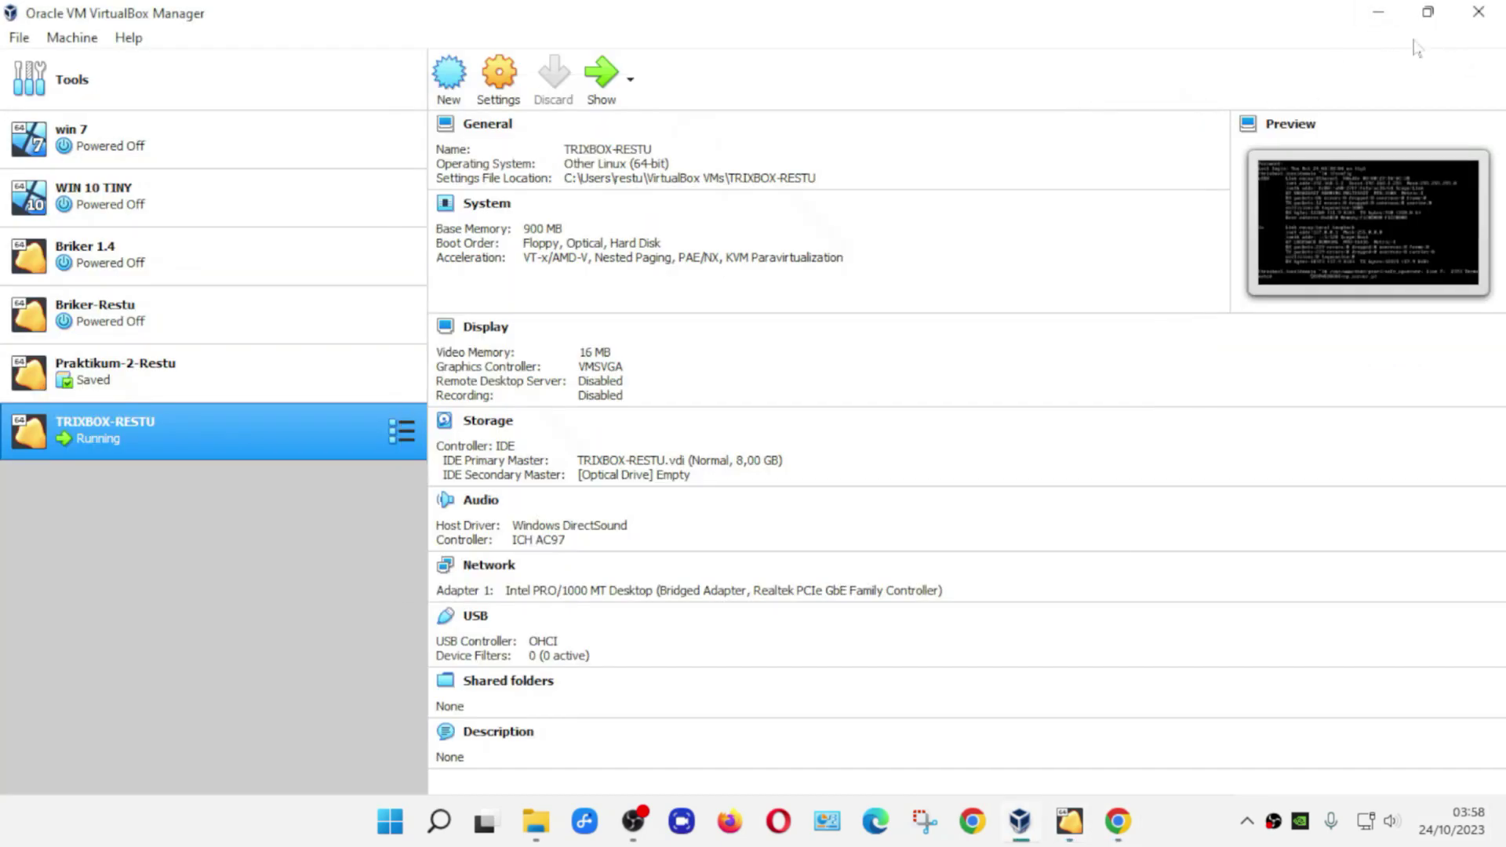
pyautogui.click(1382, 17)
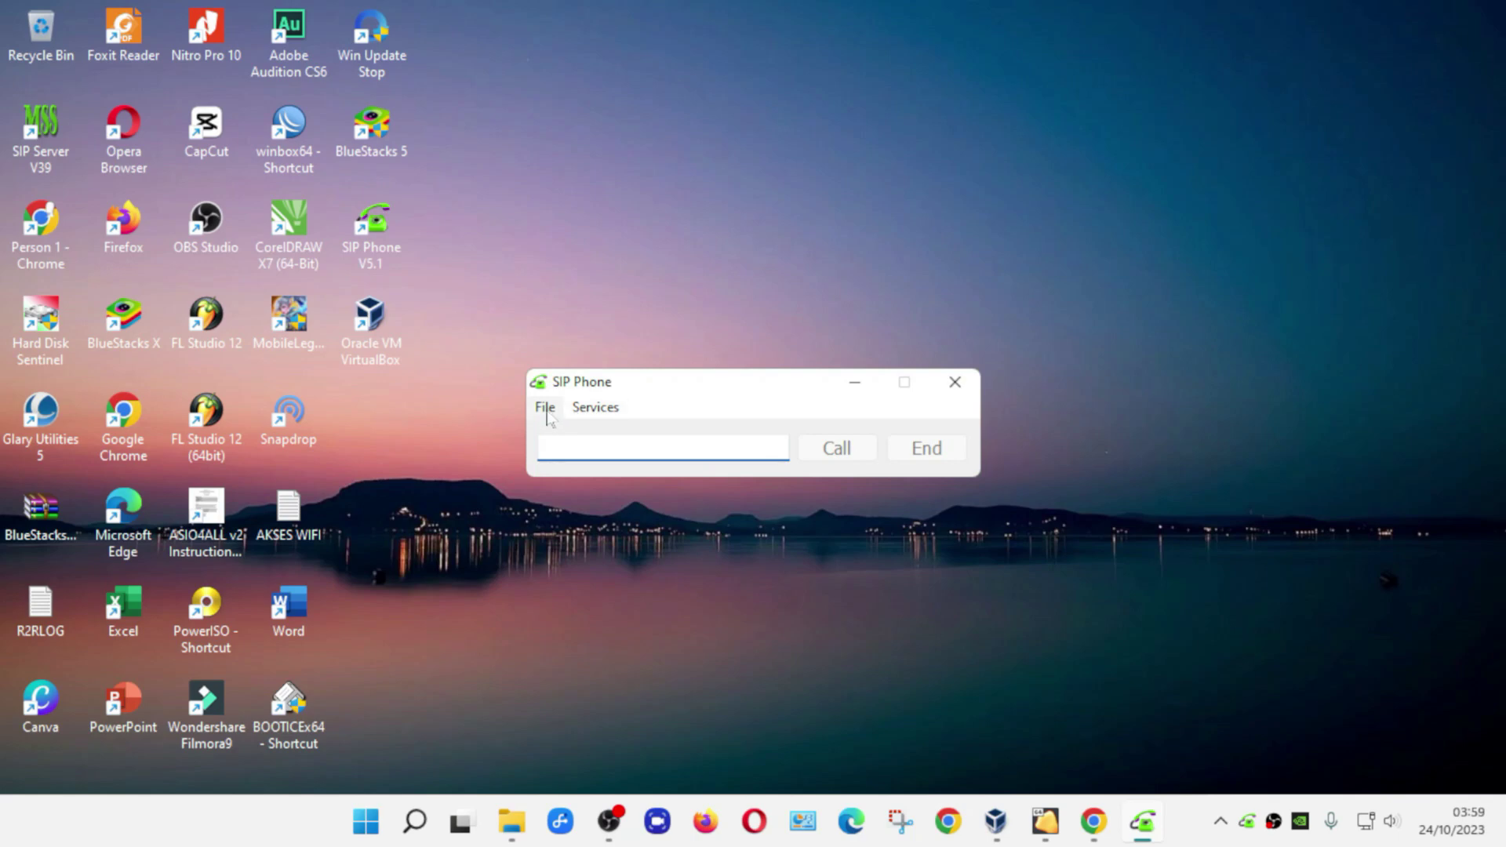
pyautogui.click(547, 414)
pyautogui.click(604, 436)
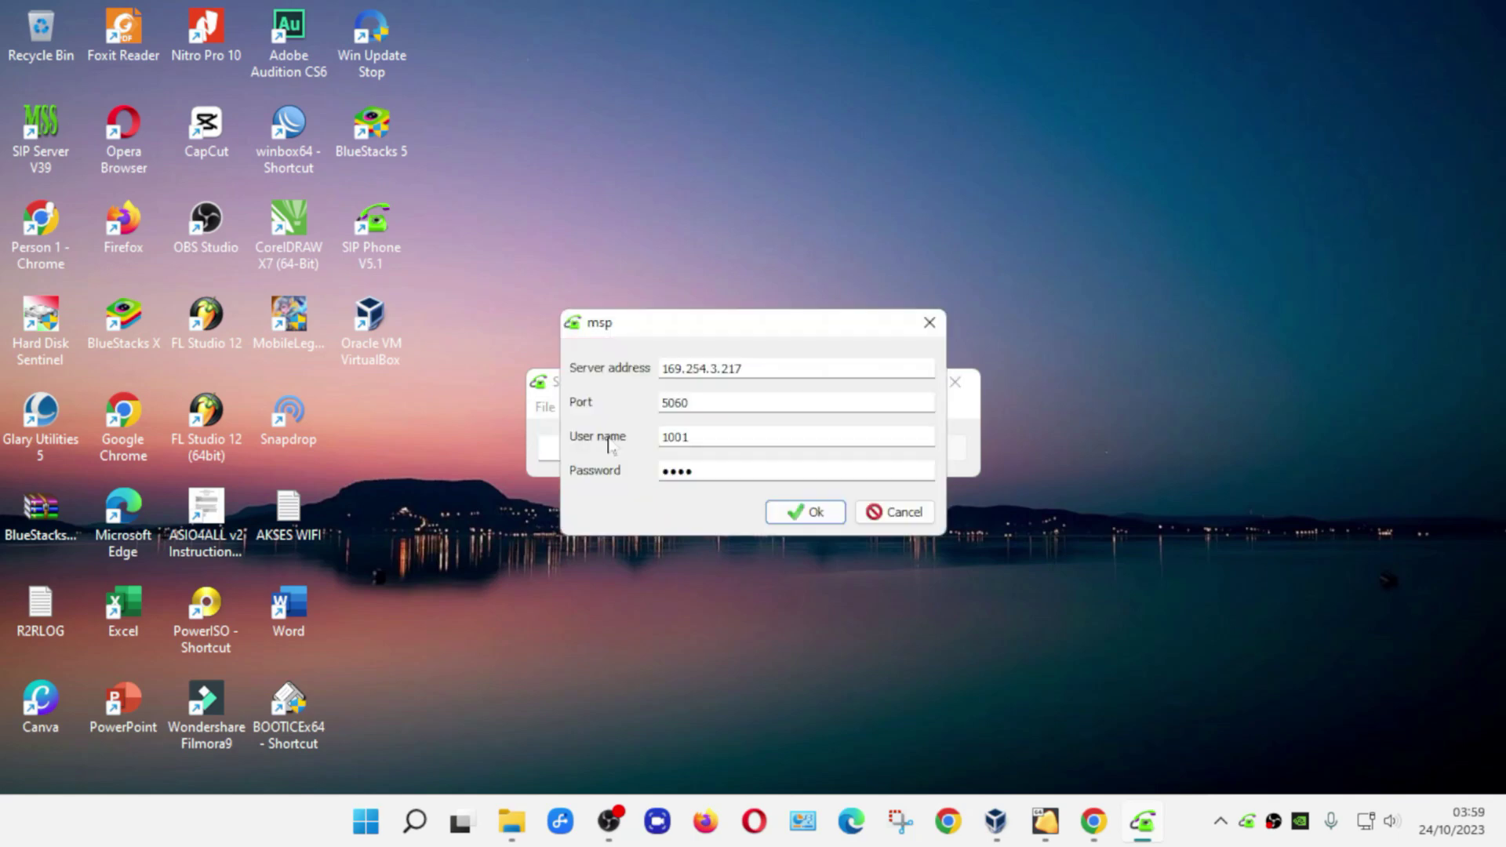
pyautogui.moveTo(742, 368); pyautogui.dragTo(594, 375)
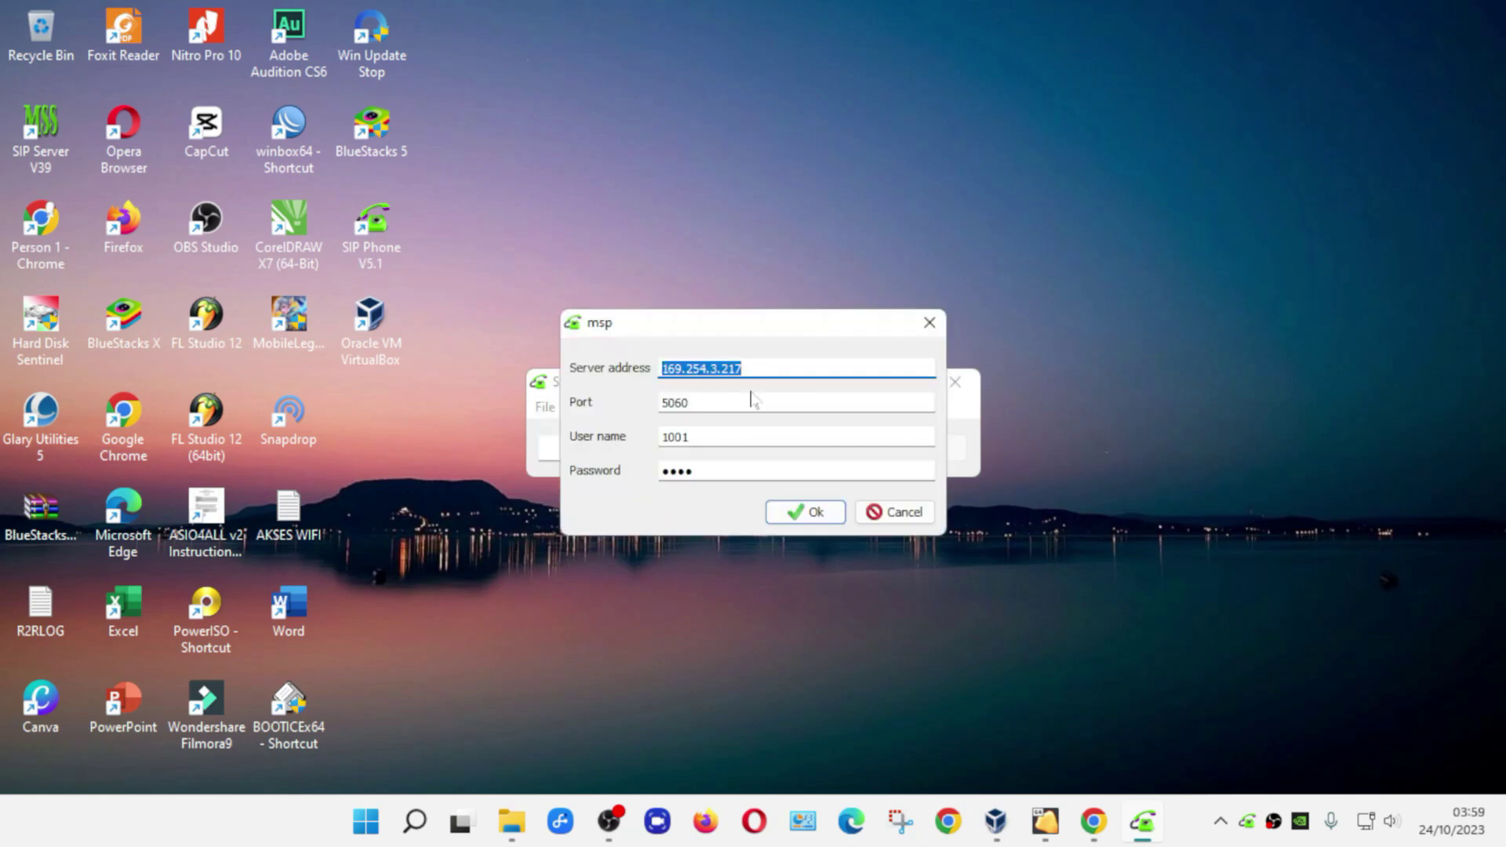
pyautogui.press('BackSpace')
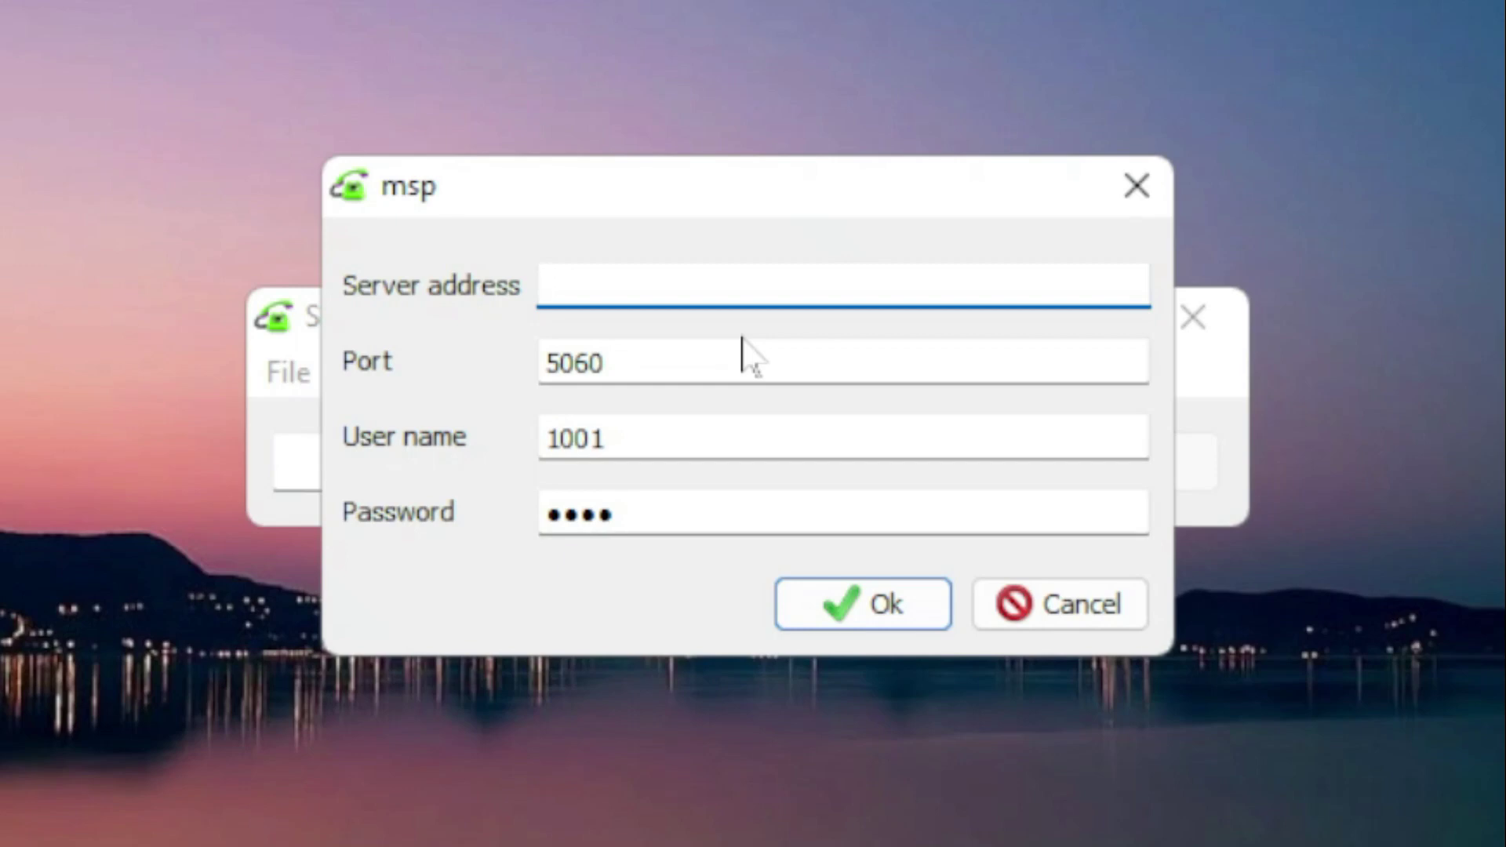
pyautogui.write('192.168.1.')
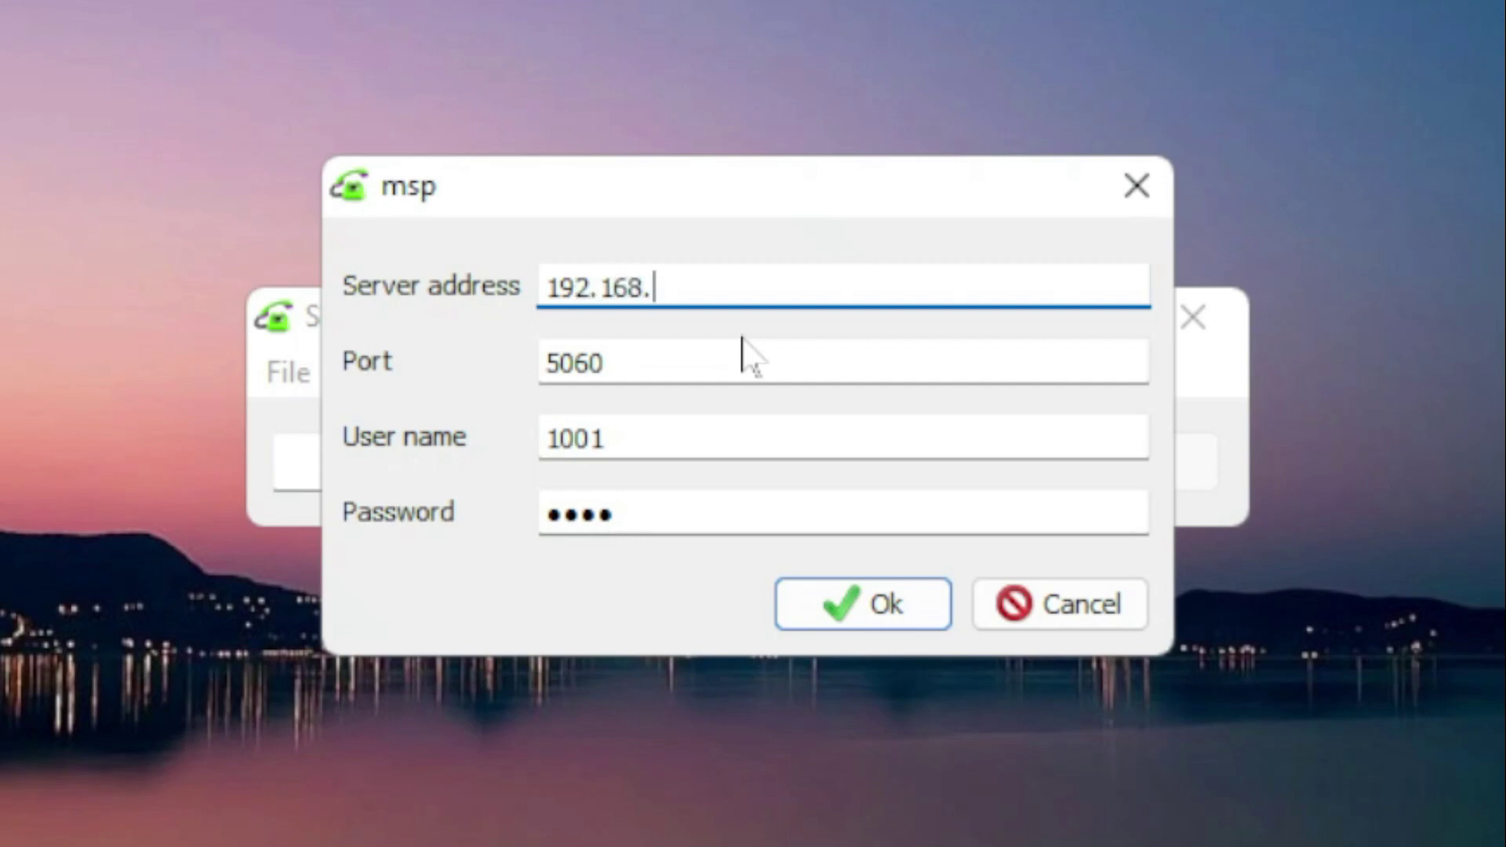
pyautogui.write('2')
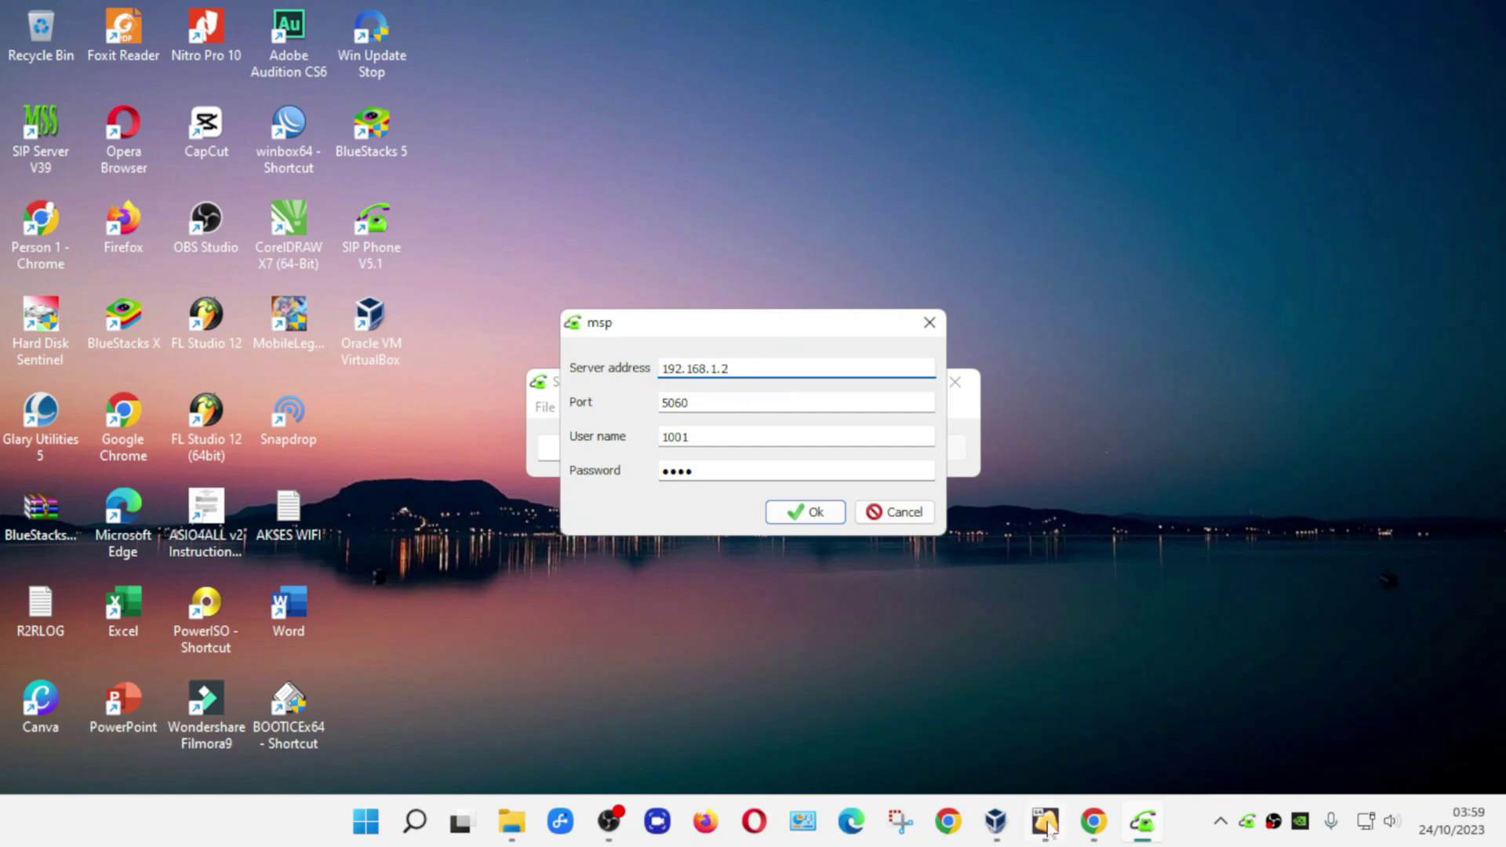
# - Confirm the trixbox VM's IP, then check user name 1001 and the stored password
pyautogui.moveTo(1039, 833)
pyautogui.click(1035, 773)
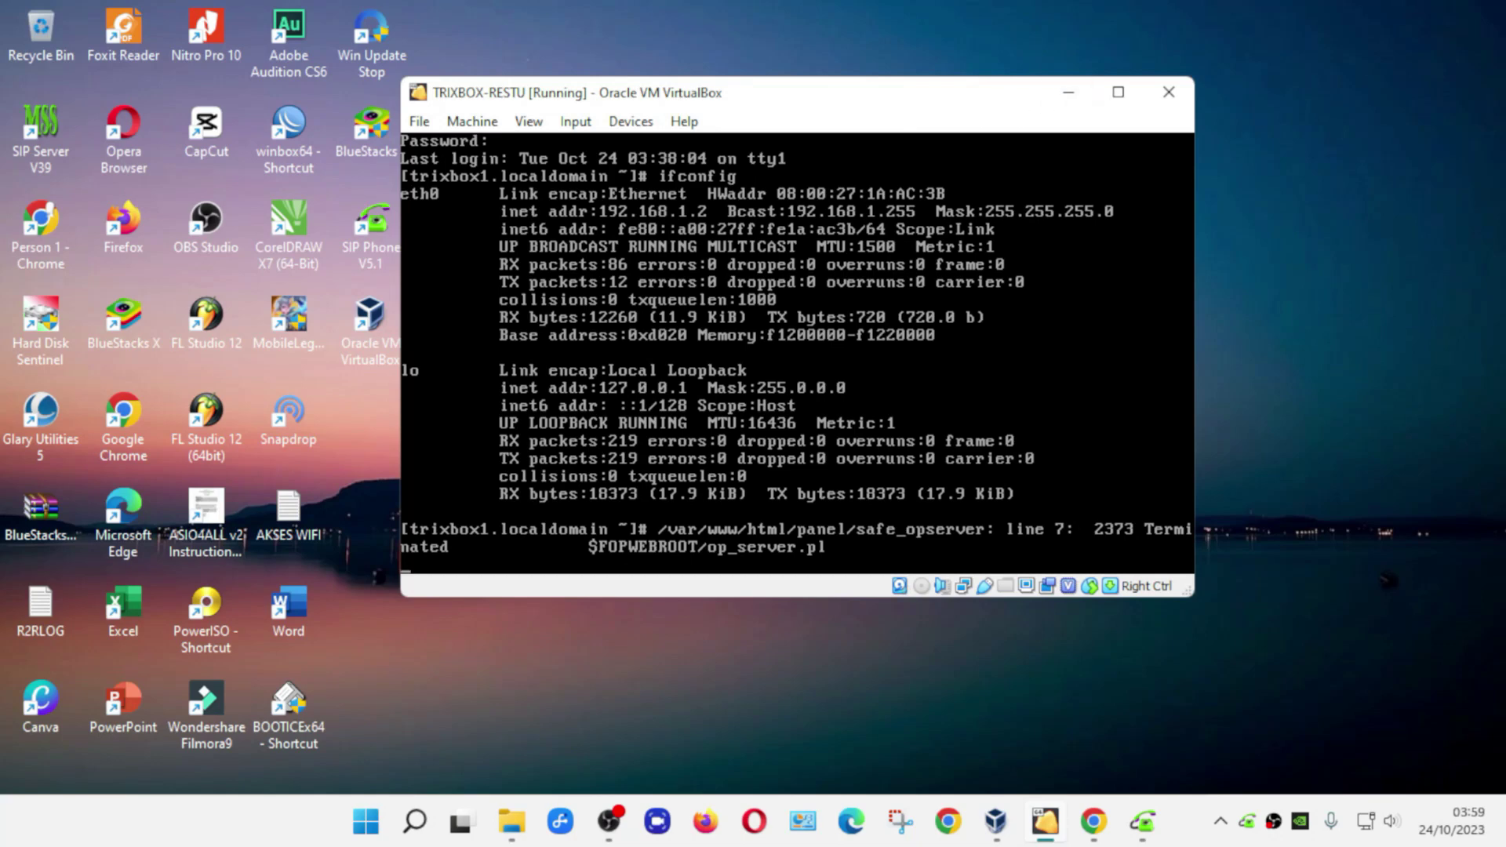
pyautogui.click(1070, 102)
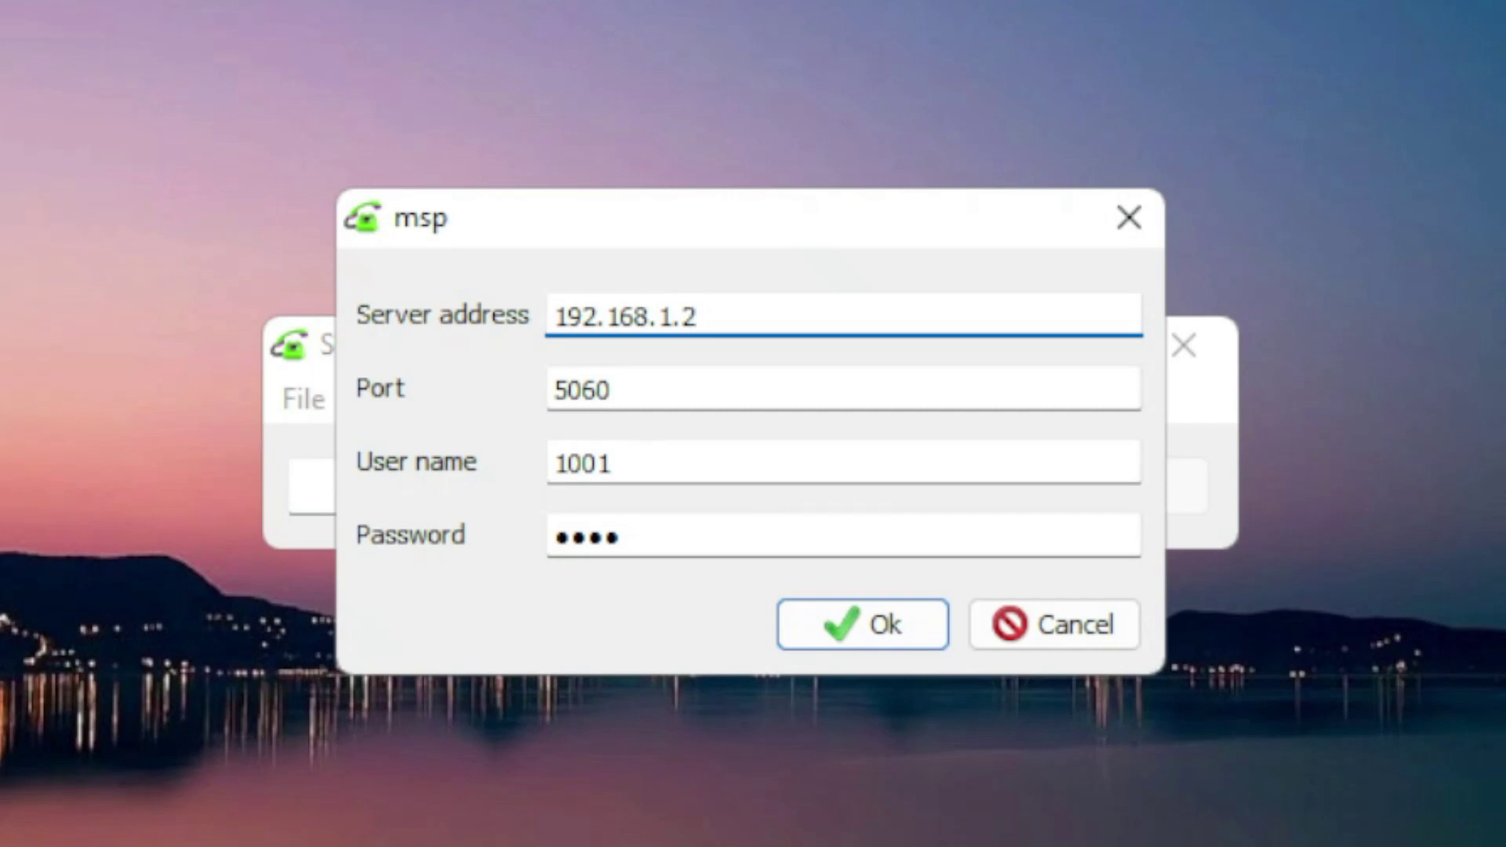
pyautogui.click(613, 463)
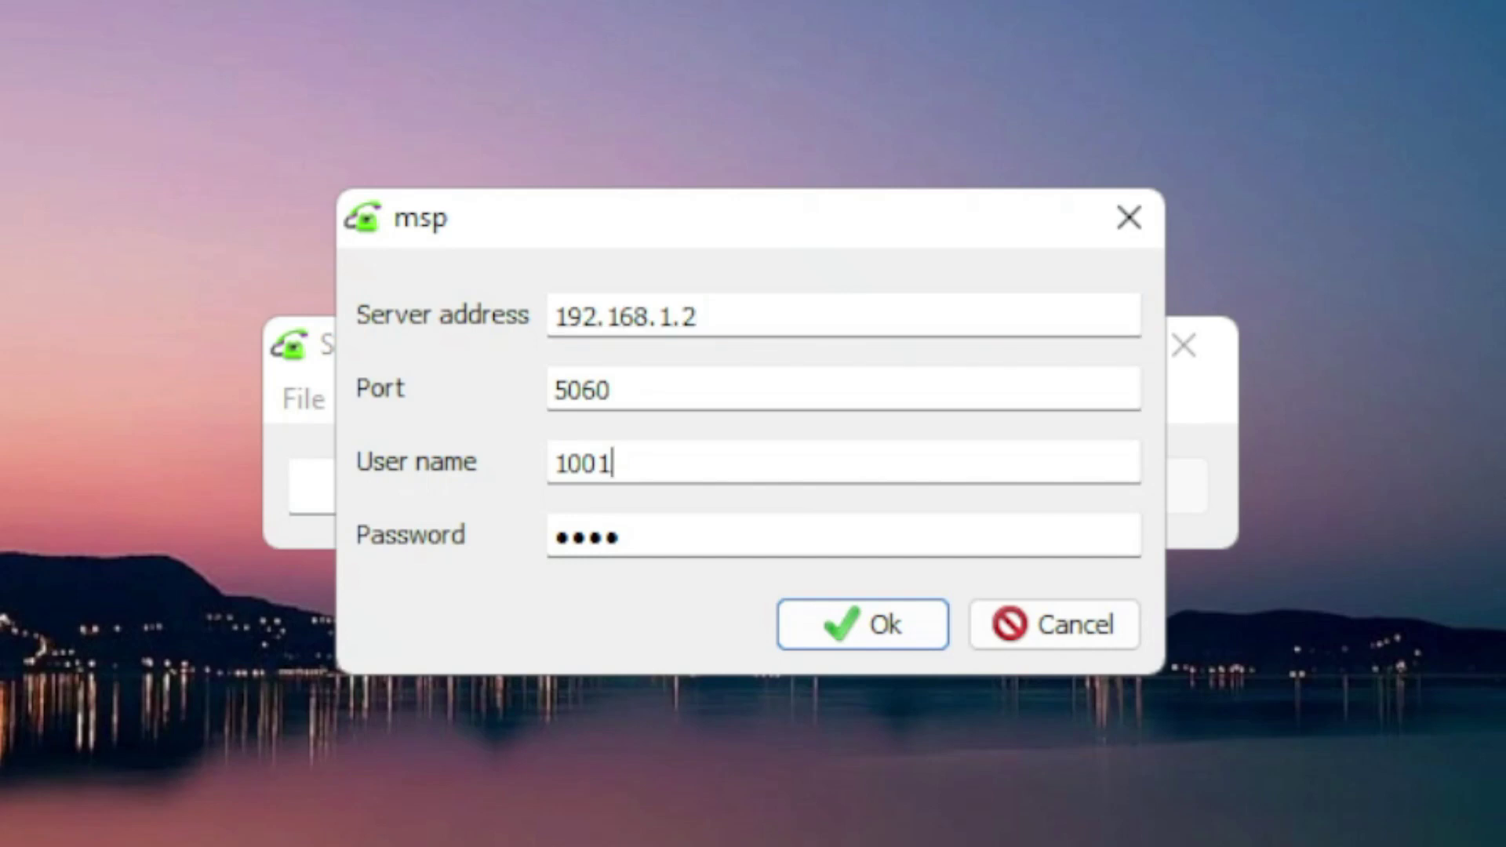
pyautogui.moveTo(659, 536); pyautogui.dragTo(550, 536)
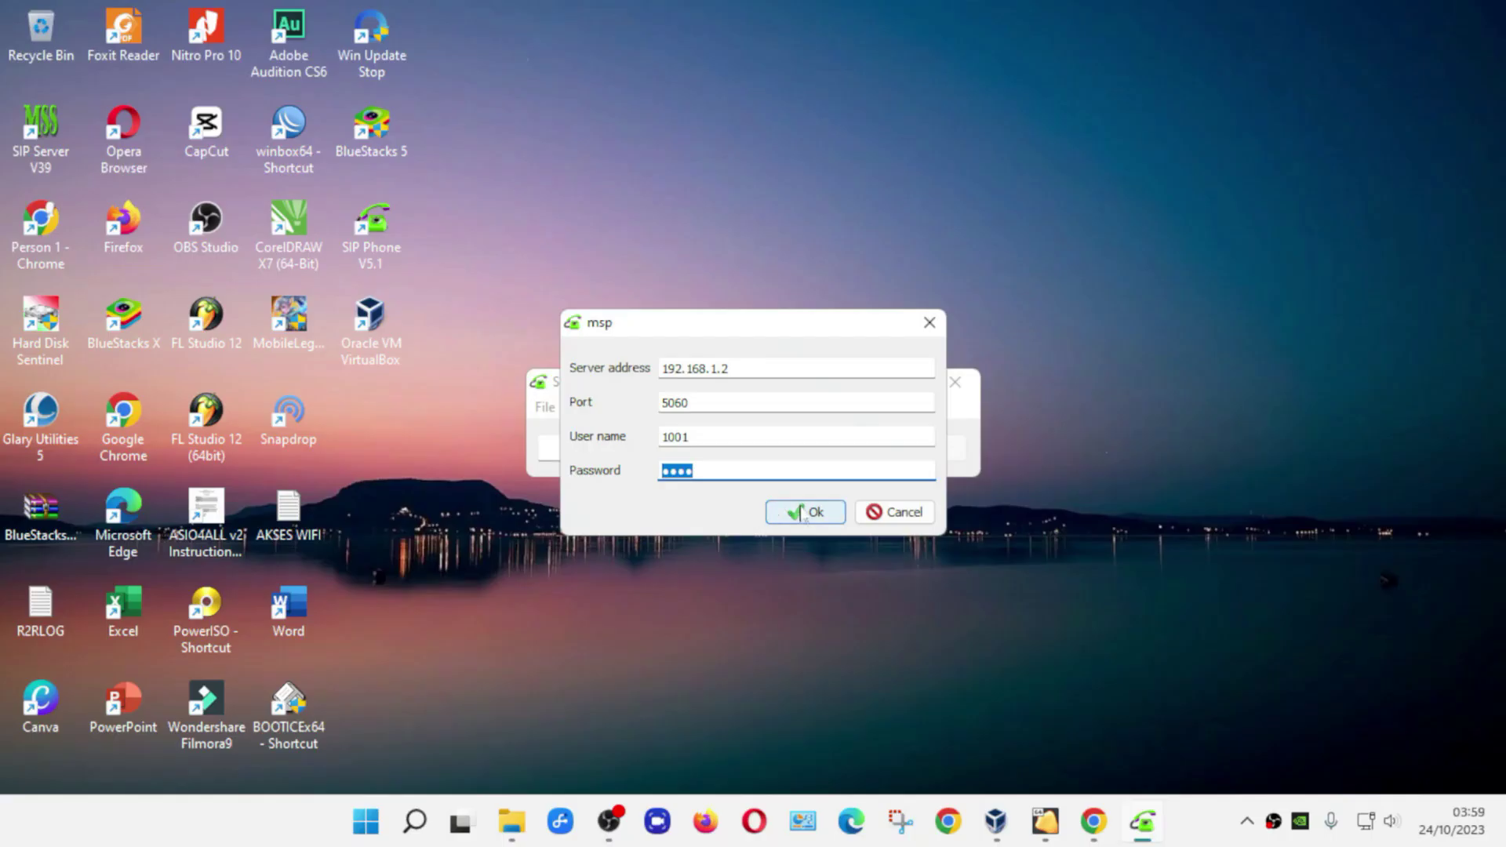
# - Save the account settings, then answer the call from 1002 and hang up
pyautogui.click(804, 513)
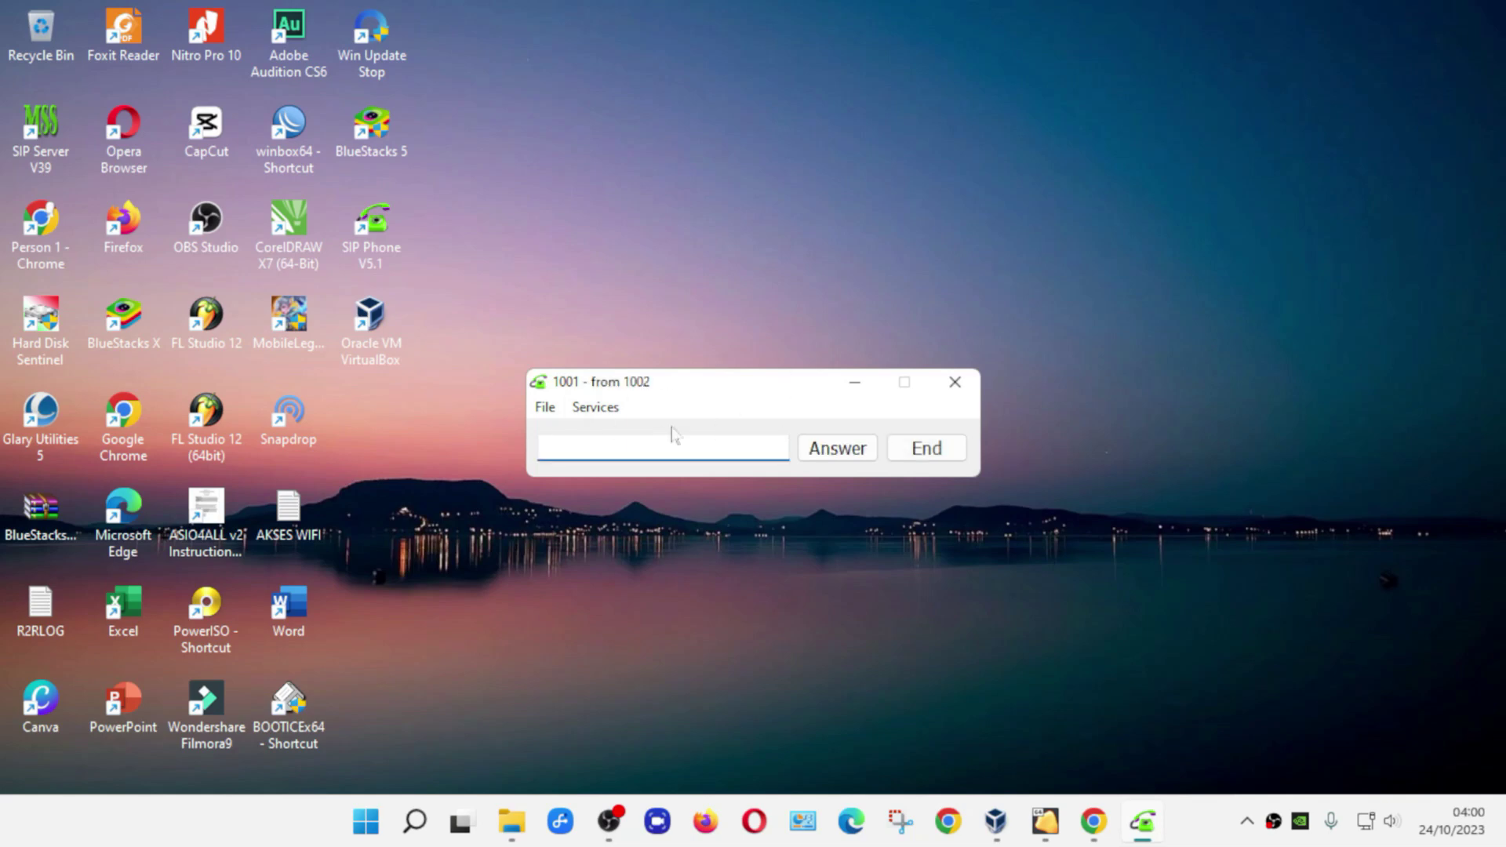
pyautogui.click(838, 445)
pyautogui.click(838, 455)
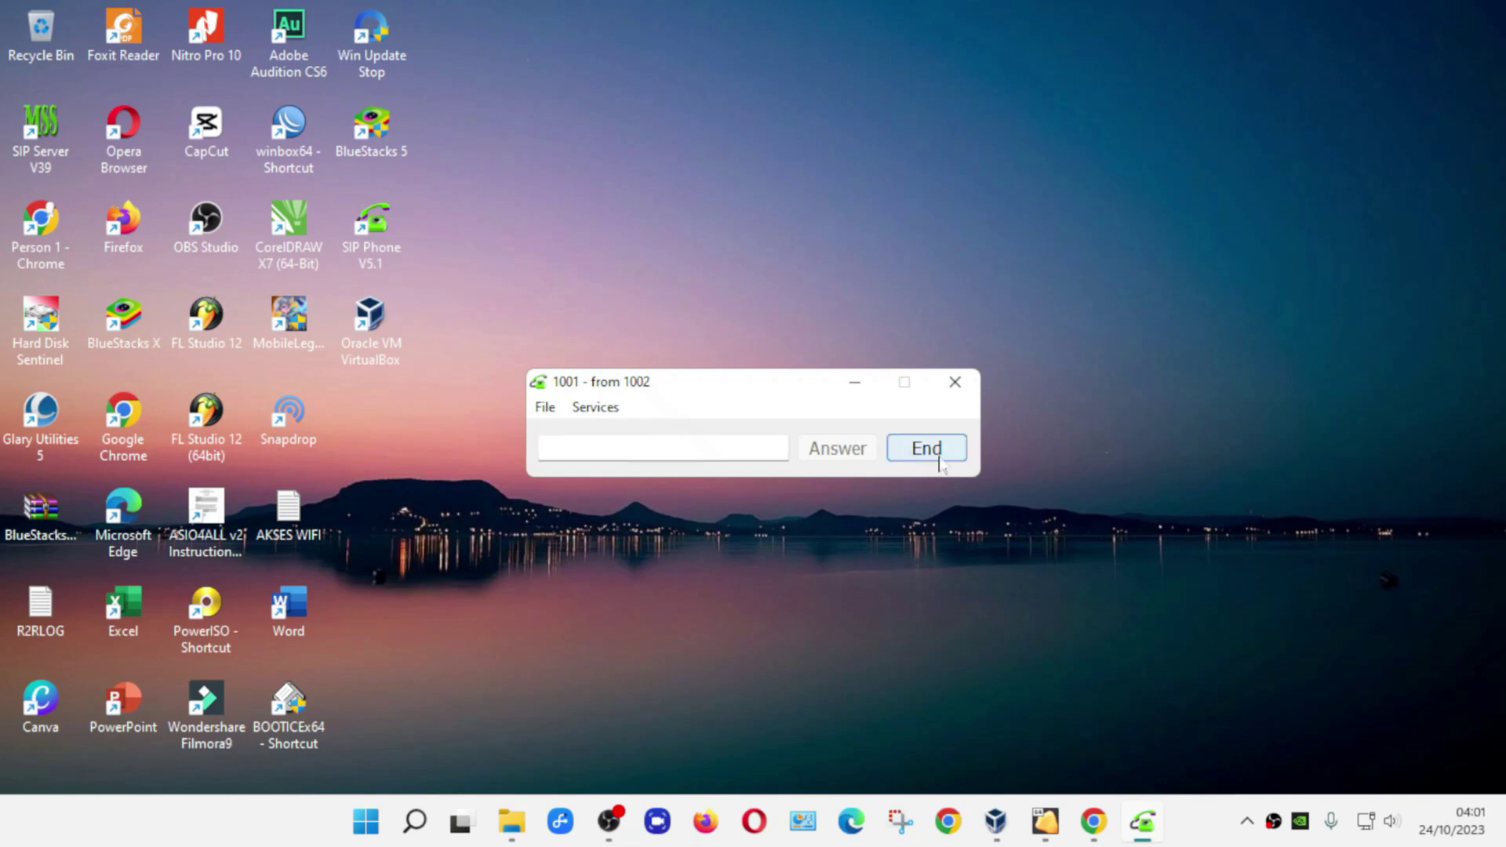
pyautogui.click(941, 455)
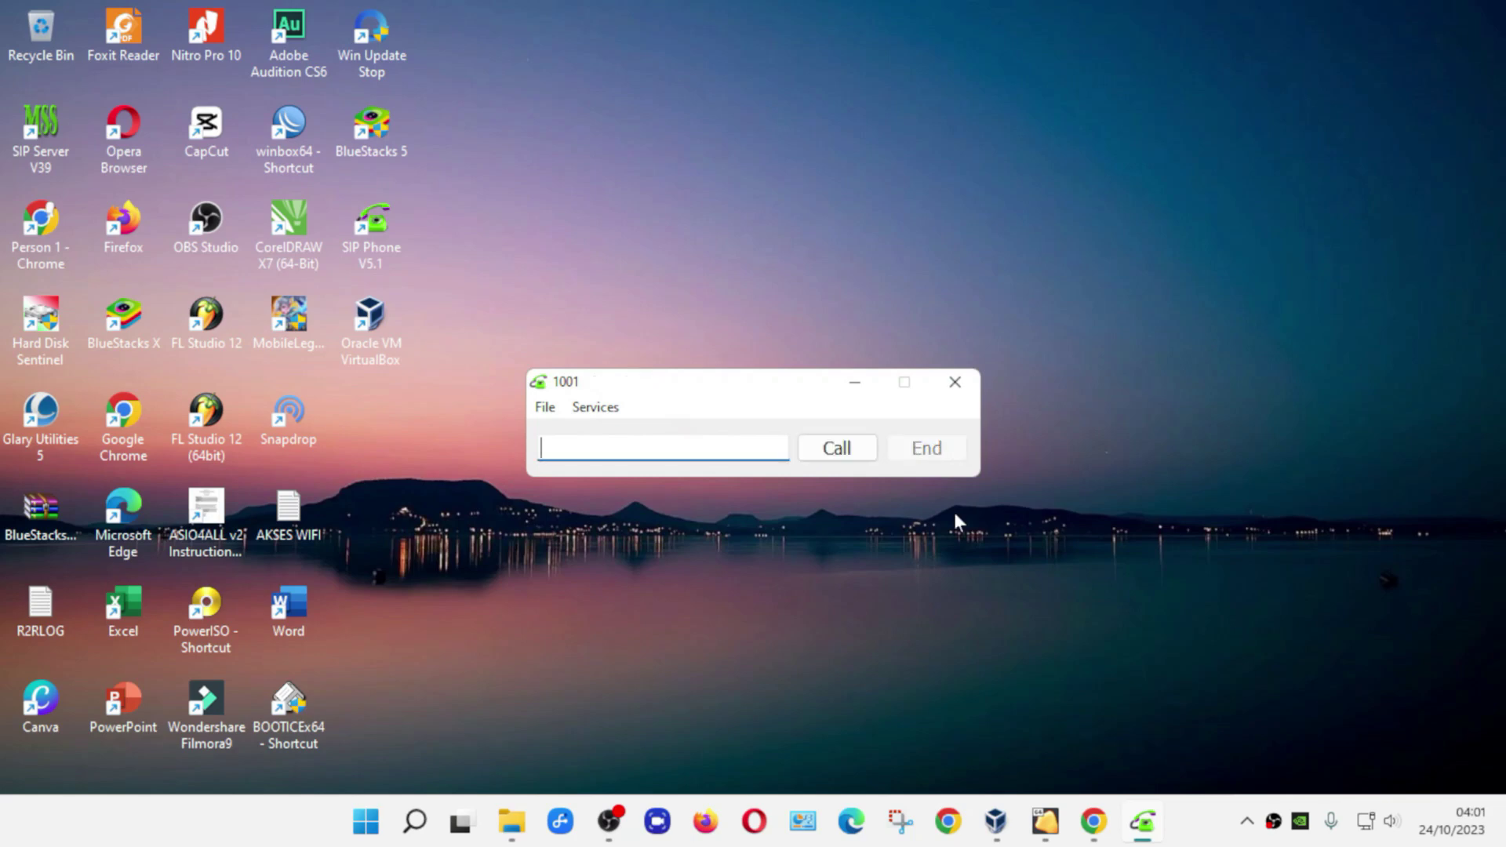